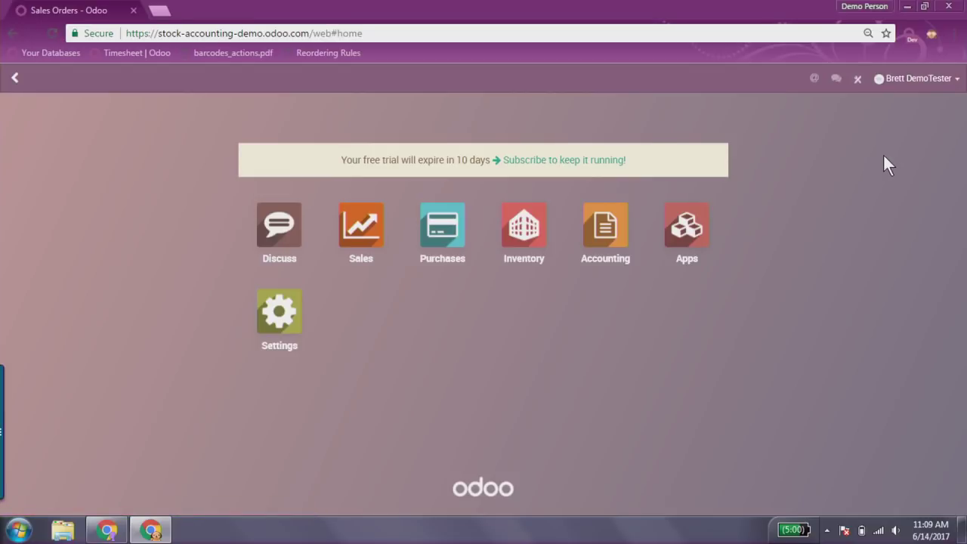
- Open the STANDARD product category from the Inventory app's product category list
{"action": "left_click", "coordinate": [542, 219]}
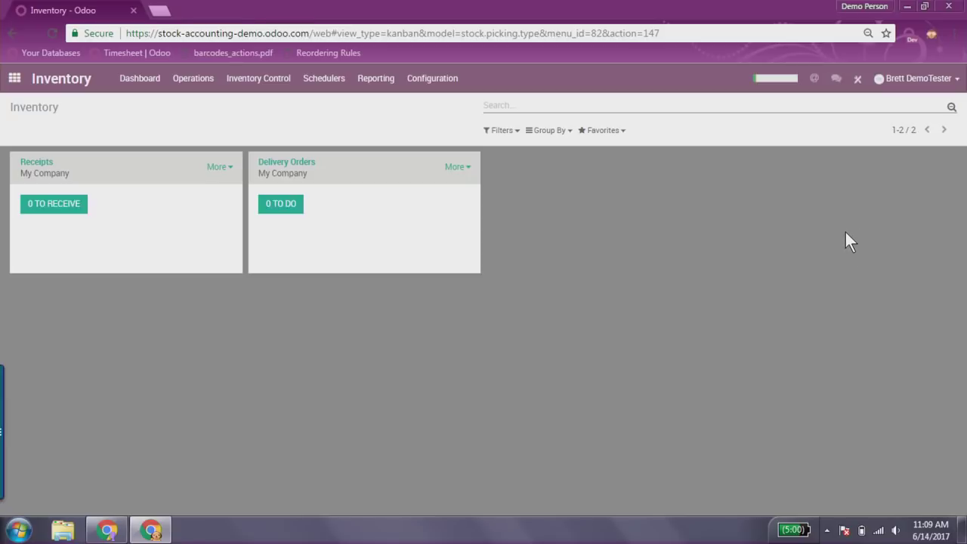
{"action": "left_click", "coordinate": [422, 83]}
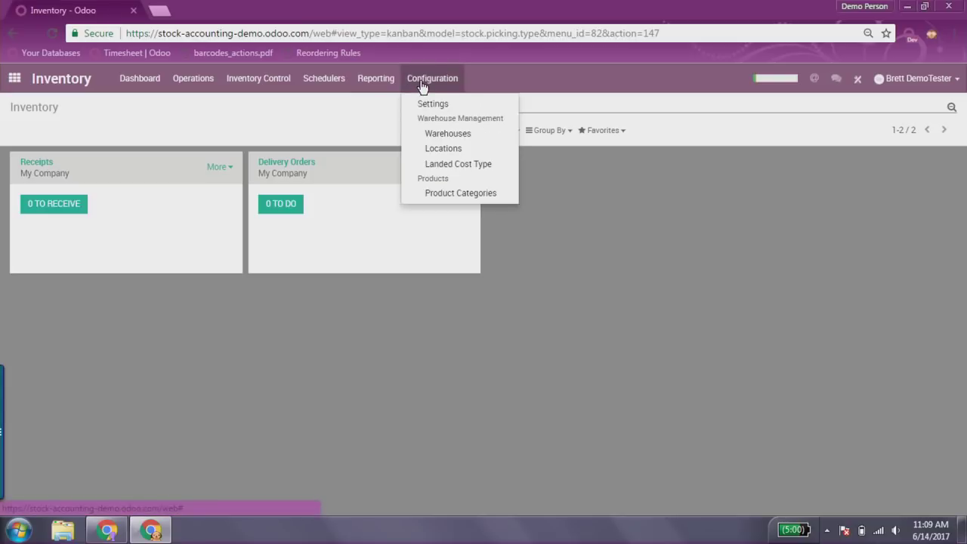
{"action": "left_click", "coordinate": [471, 194]}
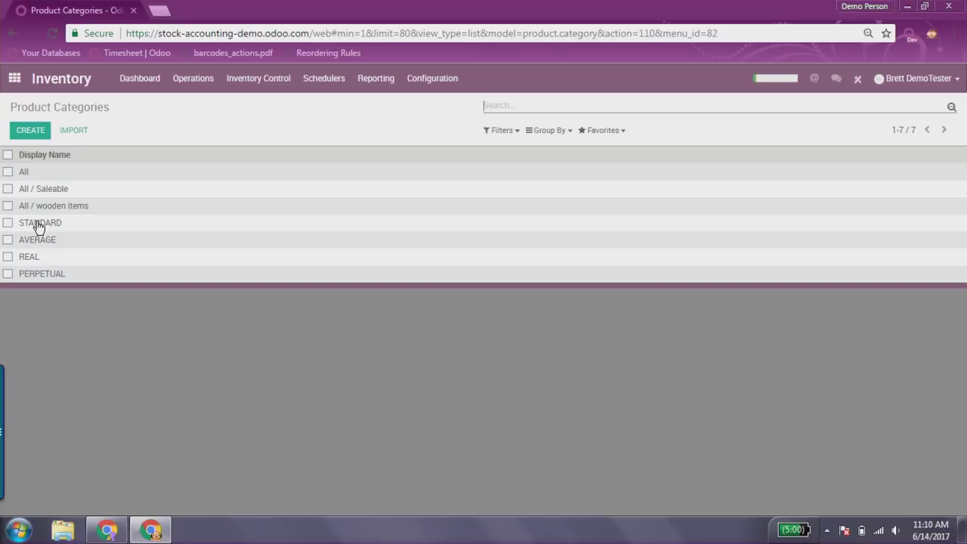
{"action": "left_click", "coordinate": [38, 225]}
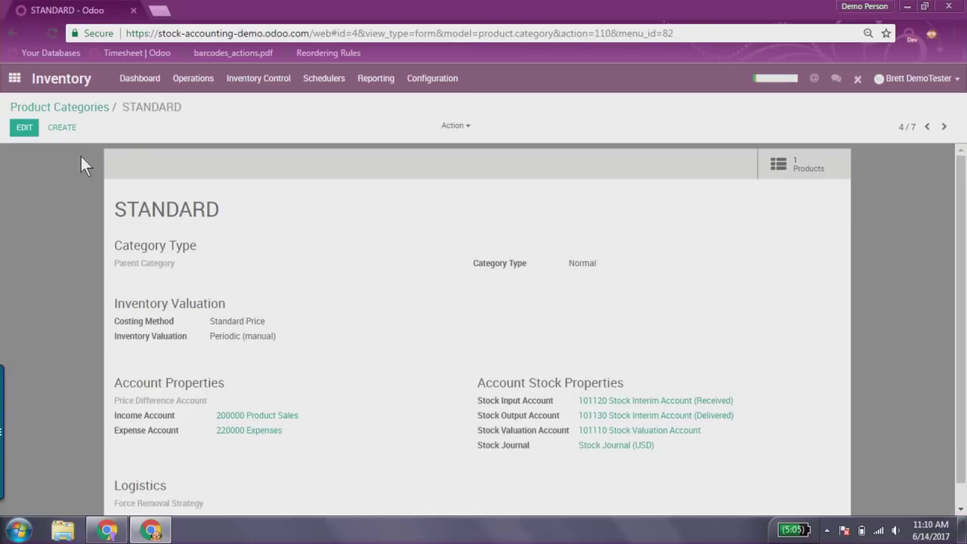
- Edit the STANDARD category, choosing the Standard Price costing method and Periodic (manual) inventory valuation, and save it
{"action": "left_click", "coordinate": [22, 129]}
{"action": "scroll", "coordinate": [57, 220], "scroll_direction": "down", "scroll_amount": 2}
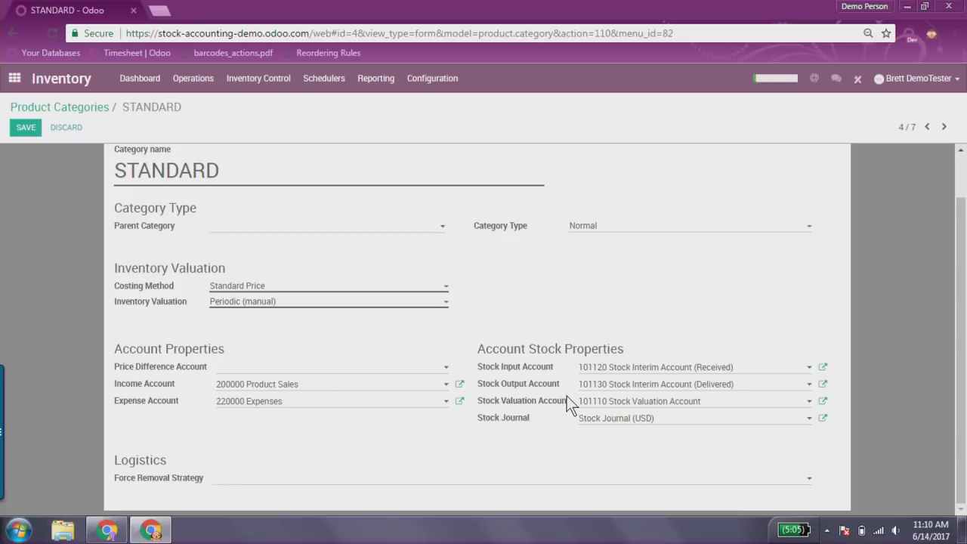
{"action": "left_click", "coordinate": [256, 286]}
{"action": "left_click", "coordinate": [260, 311]}
{"action": "left_click", "coordinate": [26, 129]}
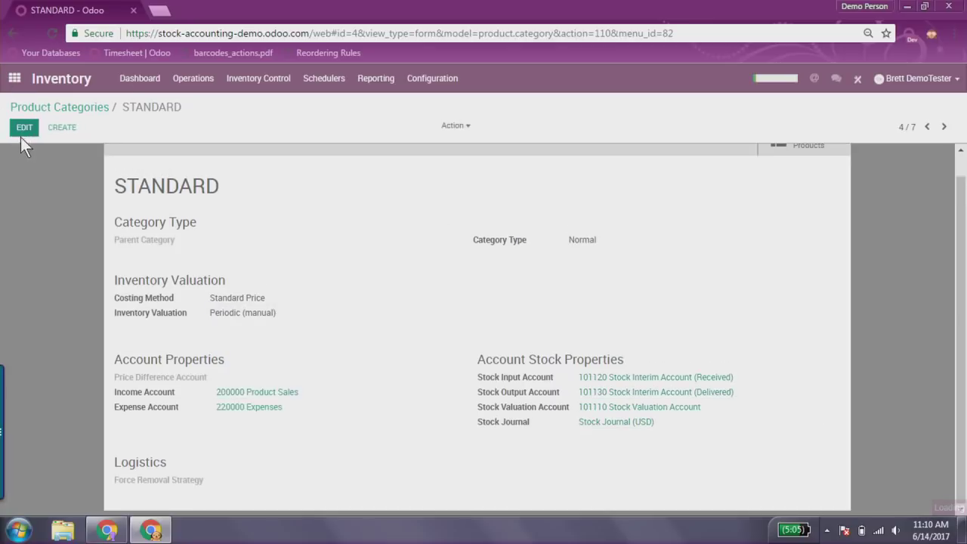
- Review the costing method and inventory valuation of the AVERAGE and REAL product categories
{"action": "left_click", "coordinate": [58, 108]}
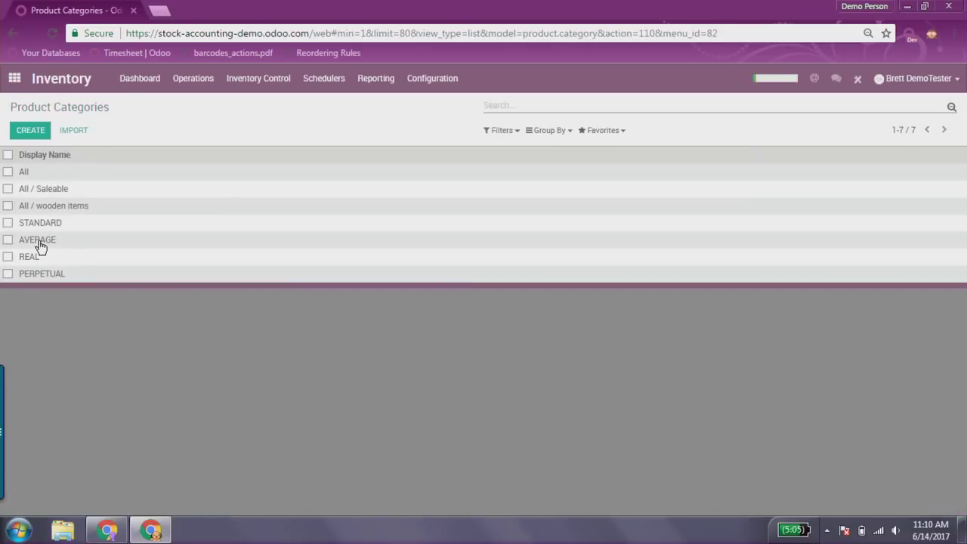
{"action": "left_click", "coordinate": [38, 239]}
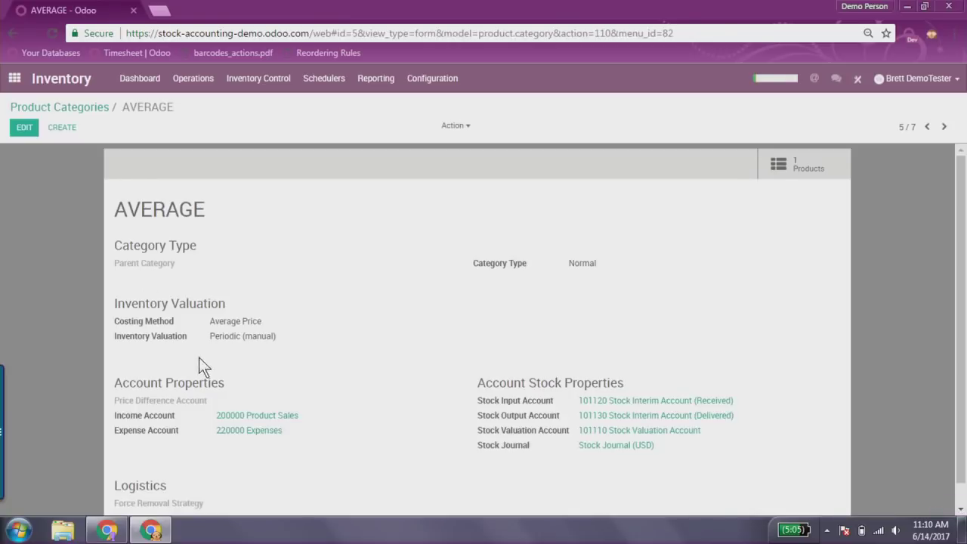
{"action": "left_click", "coordinate": [67, 107]}
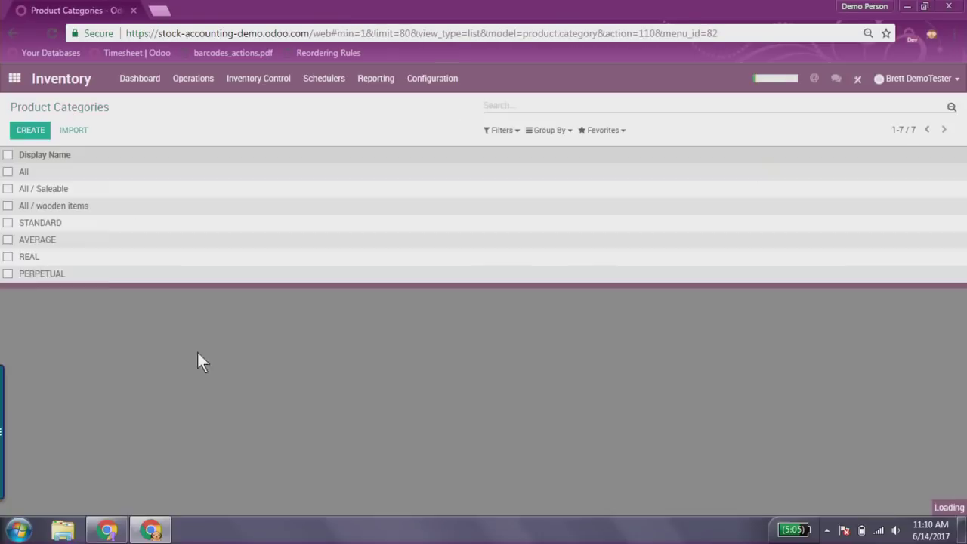
{"action": "left_click", "coordinate": [38, 254]}
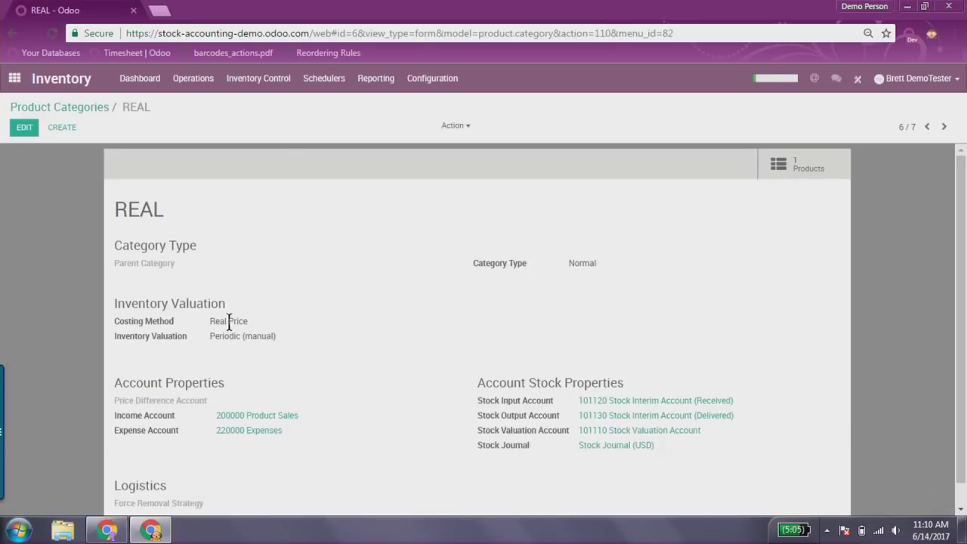
{"action": "left_click", "coordinate": [34, 111]}
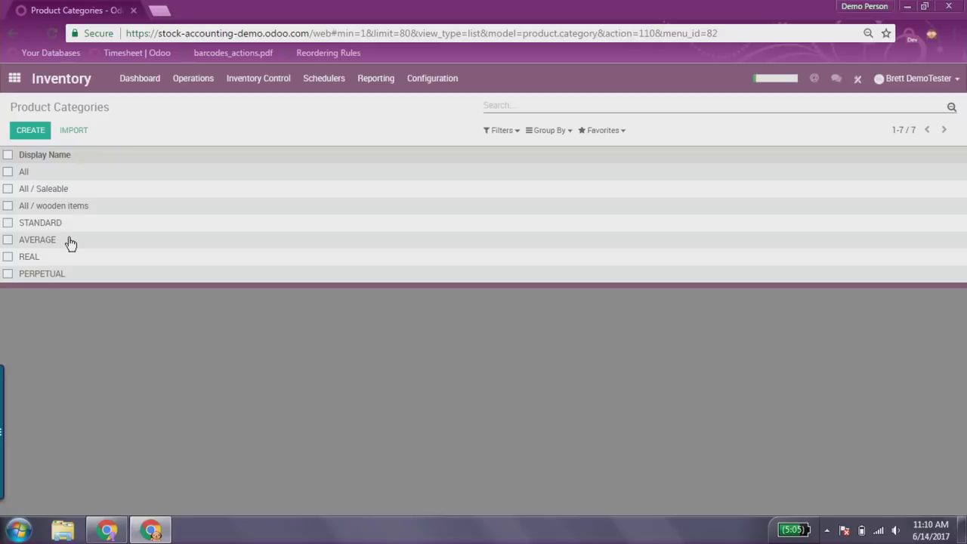
- Set the internal category of the Metal Plate (Standard Price Costing) product to STANDARD and save the product
{"action": "left_click", "coordinate": [236, 81]}
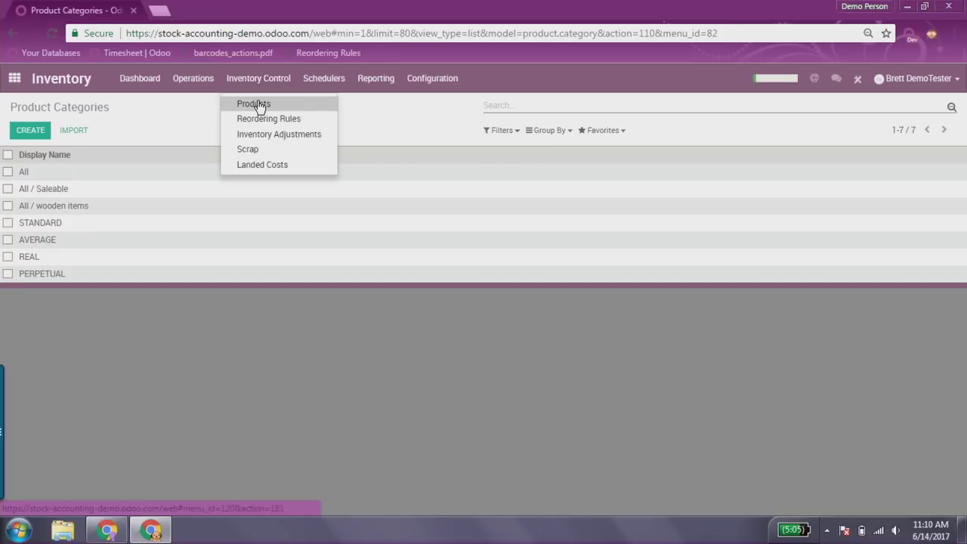
{"action": "left_click", "coordinate": [257, 104]}
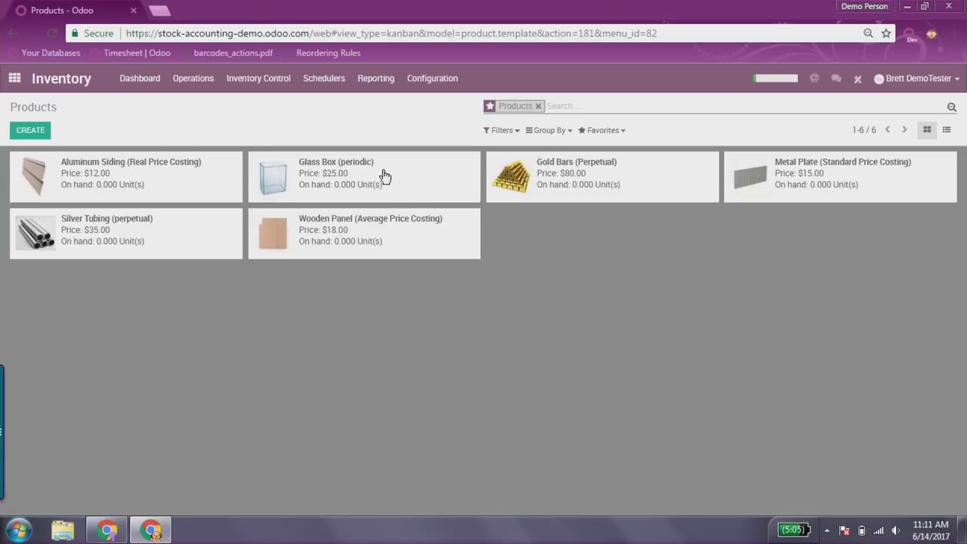
{"action": "left_click", "coordinate": [798, 180]}
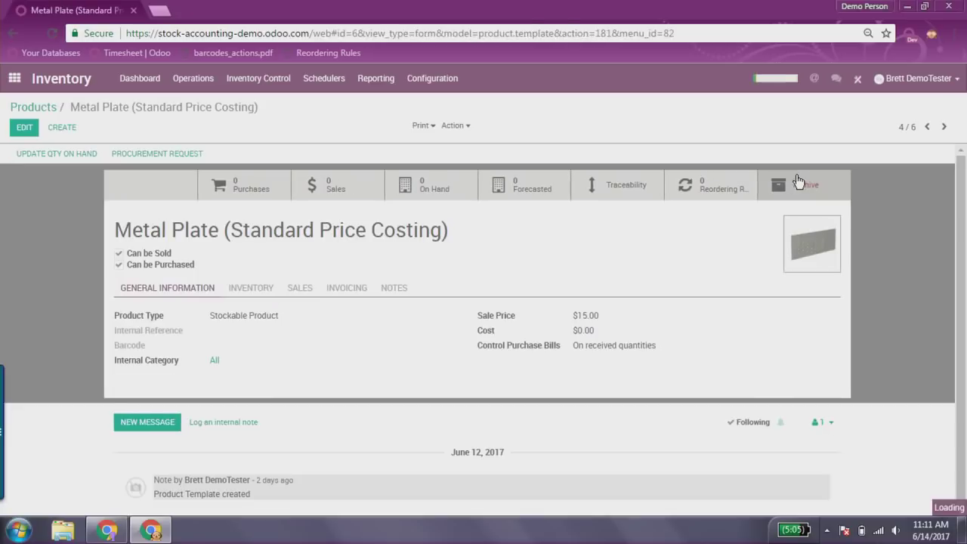
{"action": "left_click", "coordinate": [29, 128]}
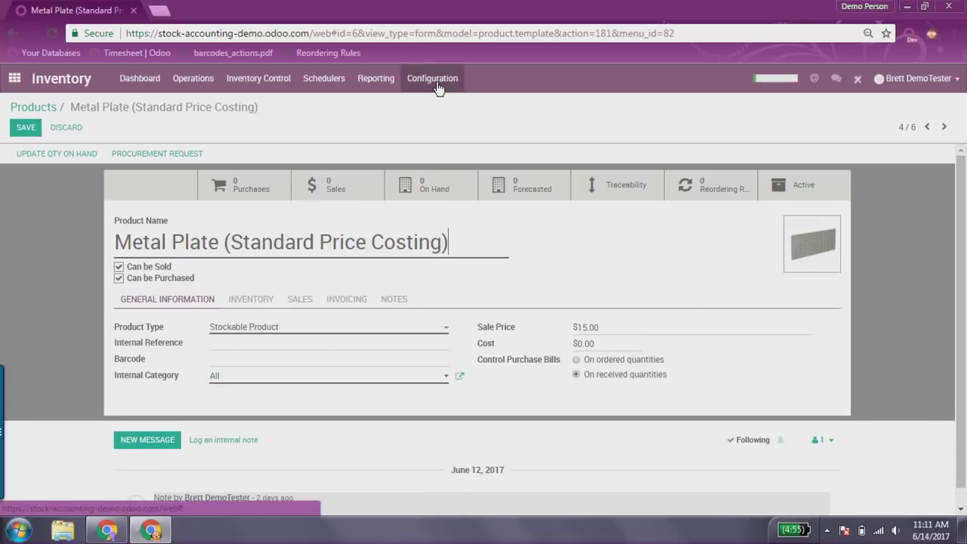
{"action": "left_click", "coordinate": [221, 384]}
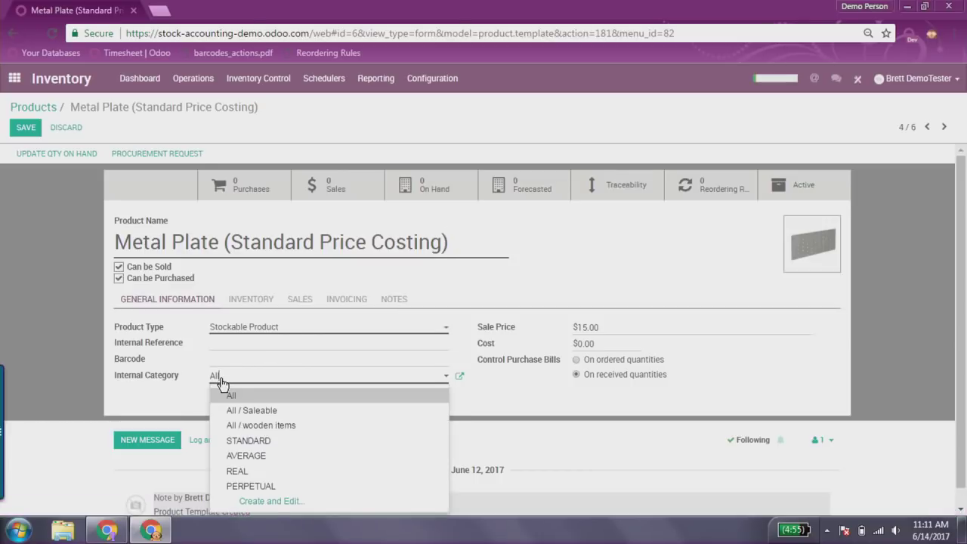
{"action": "left_click", "coordinate": [253, 444]}
{"action": "right_click", "coordinate": [253, 444]}
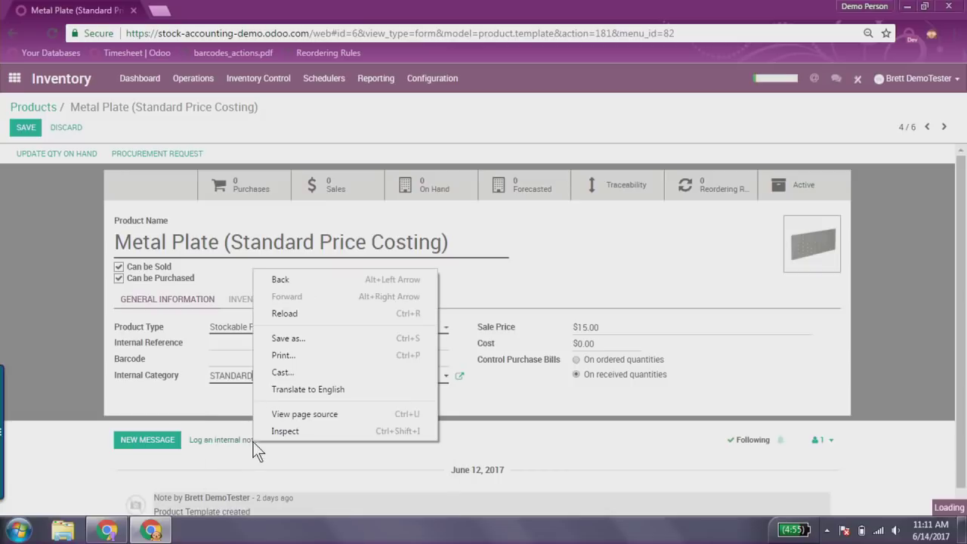
{"action": "left_click", "coordinate": [199, 407]}
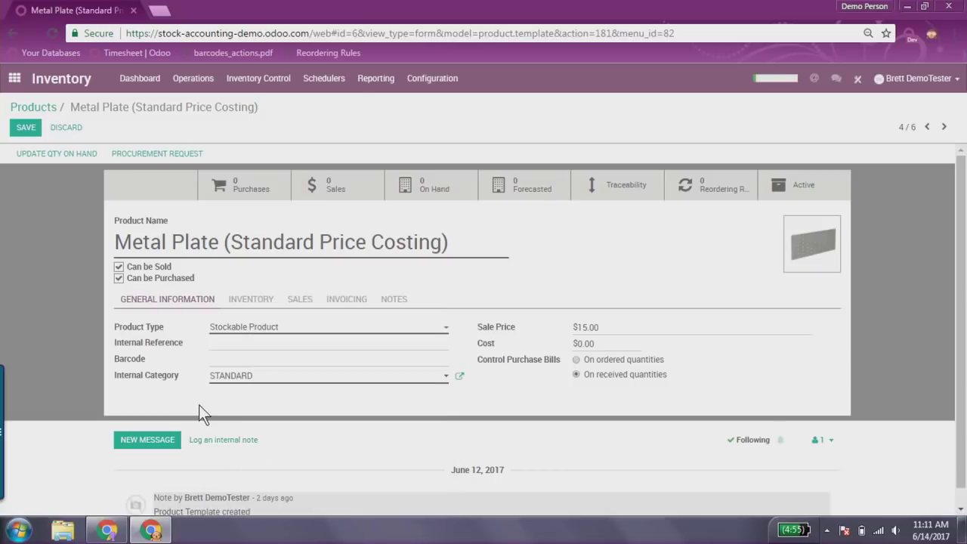
{"action": "left_click", "coordinate": [26, 127]}
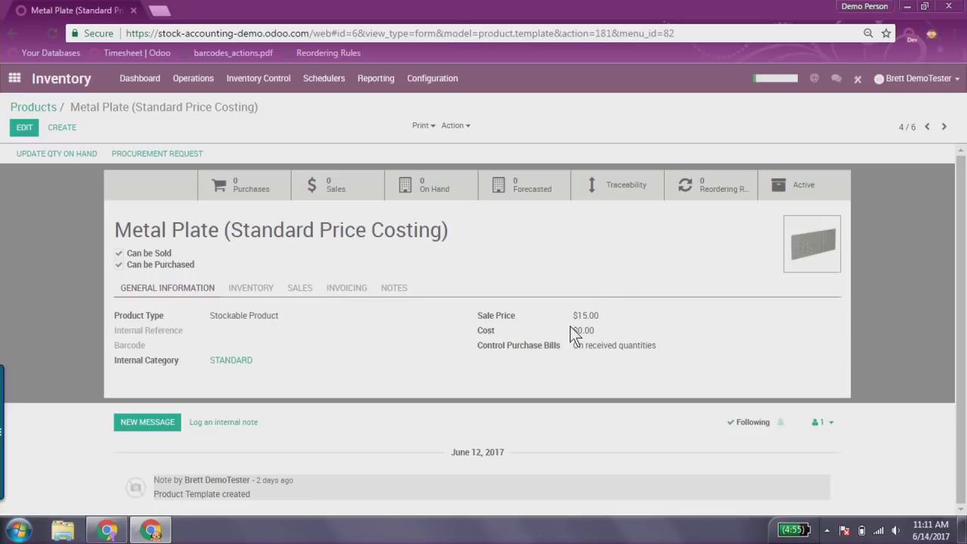
- Set the Metal Plate product's cost to $10 and save the change
{"action": "left_click", "coordinate": [504, 328]}
{"action": "left_click_drag", "start_coordinate": [471, 335], "coordinate": [600, 332]}
{"action": "left_click", "coordinate": [600, 332]}
{"action": "mouse_move", "coordinate": [481, 333]}
{"action": "left_click", "coordinate": [24, 130]}
{"action": "left_click", "coordinate": [601, 343]}
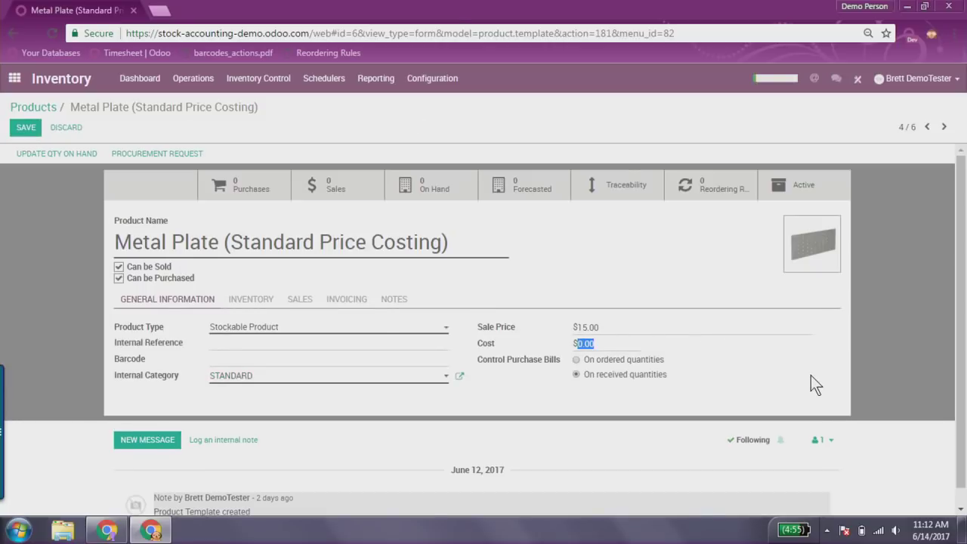
{"action": "type", "text": "10"}
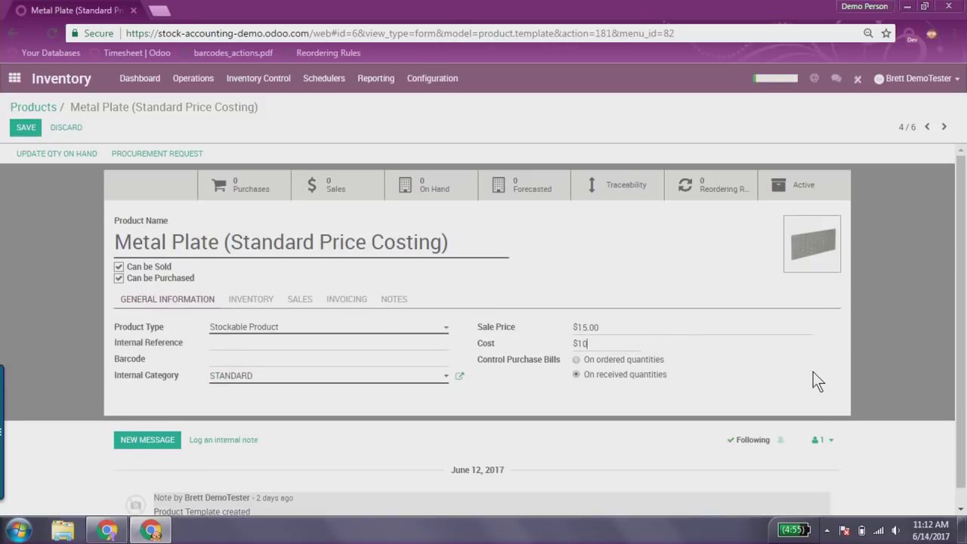
{"action": "left_click", "coordinate": [21, 126]}
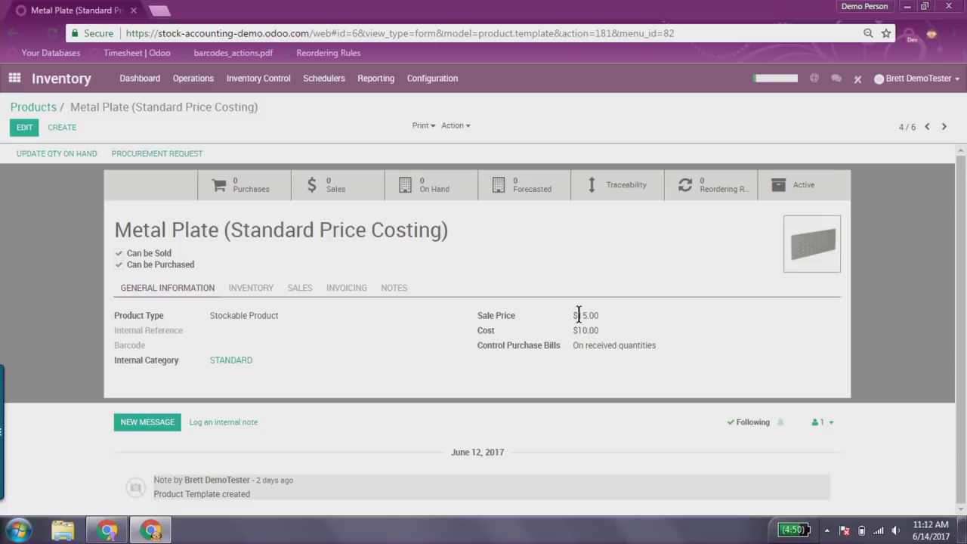
- Create a new request for quotation in the Purchases app with Primary Vendor as the vendor
{"action": "left_click", "coordinate": [14, 79]}
{"action": "left_click", "coordinate": [427, 224]}
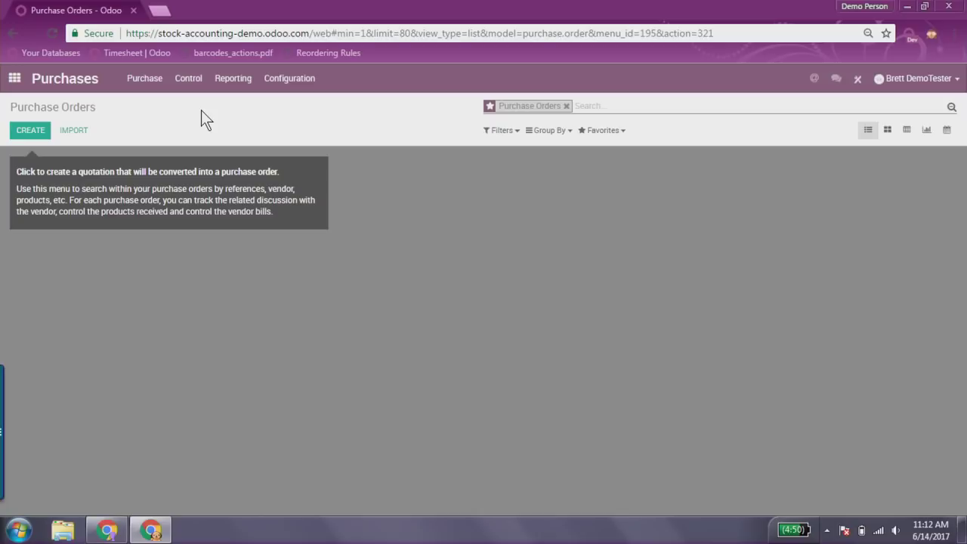
{"action": "left_click", "coordinate": [31, 130]}
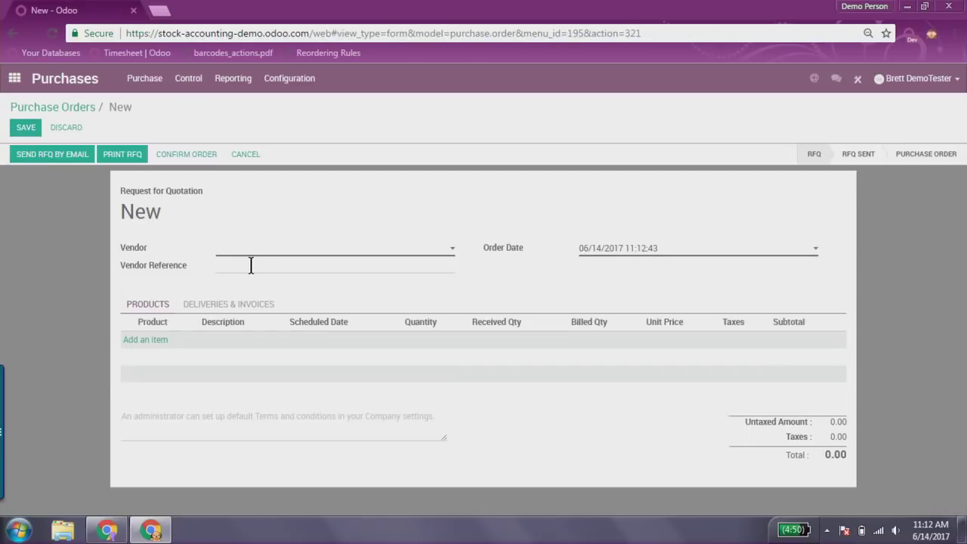
{"action": "left_click", "coordinate": [256, 249]}
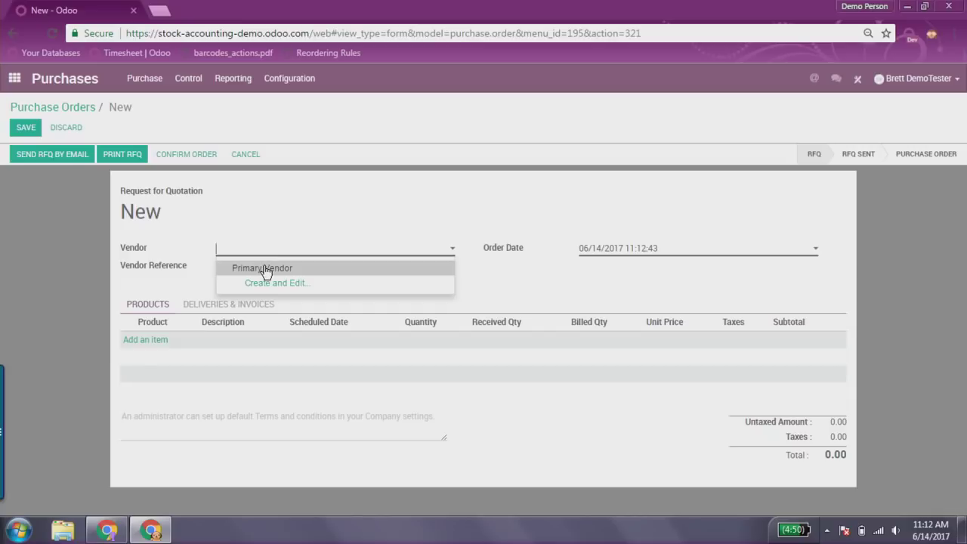
{"action": "left_click", "coordinate": [265, 269]}
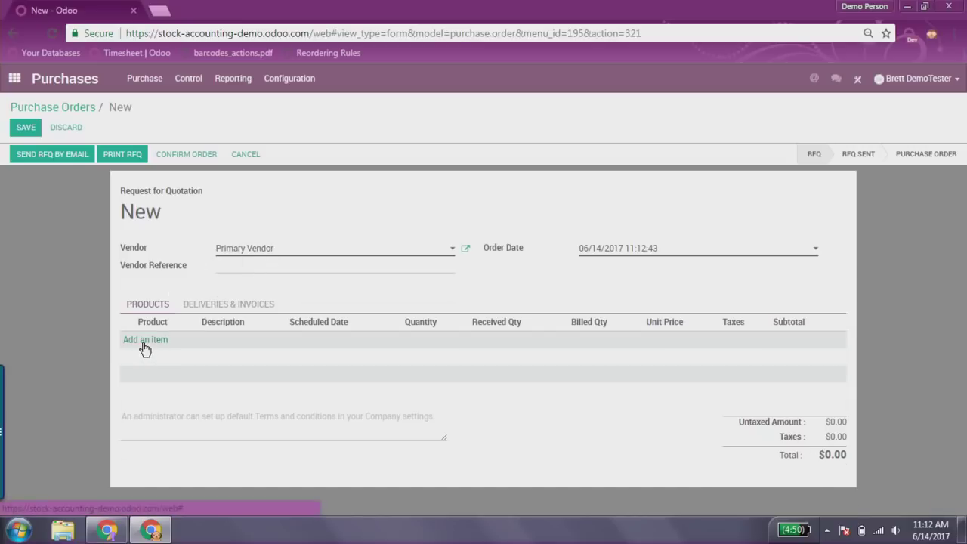
- Add an order line for Metal Plate (Standard Price Costing) with a quantity of 8
{"action": "left_click", "coordinate": [144, 342]}
{"action": "left_click", "coordinate": [150, 343]}
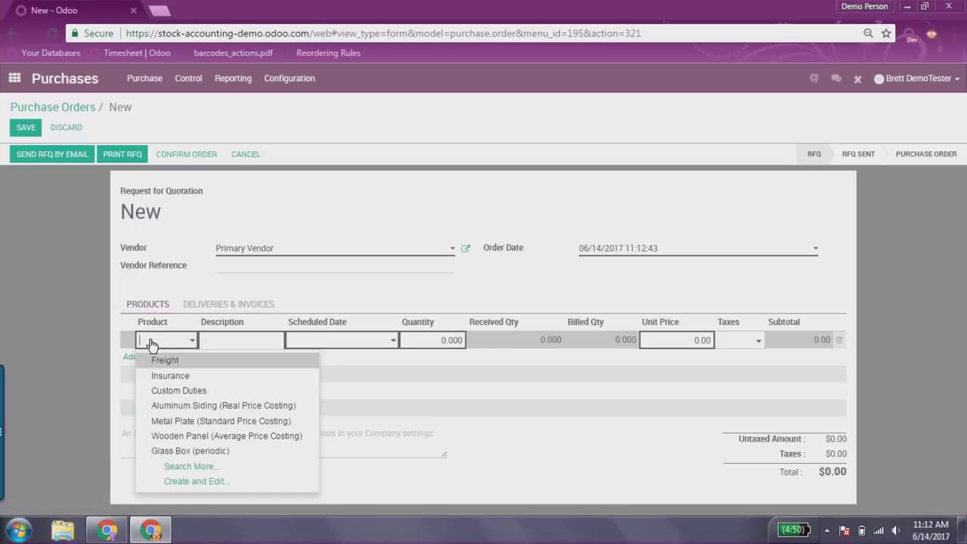
{"action": "type", "text": "met"}
{"action": "left_click", "coordinate": [186, 360]}
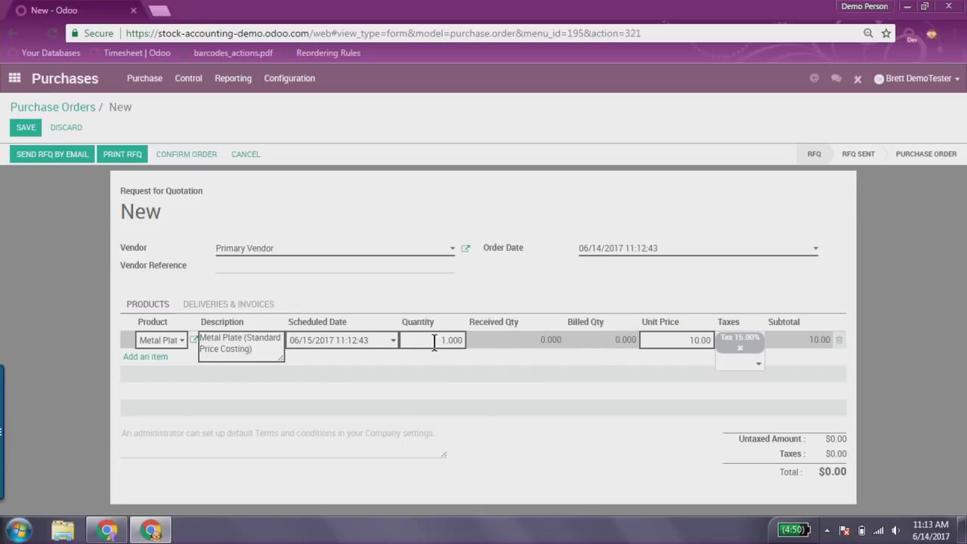
{"action": "left_click_drag", "start_coordinate": [441, 340], "coordinate": [445, 340]}
{"action": "type", "text": "8"}
{"action": "left_click", "coordinate": [668, 412]}
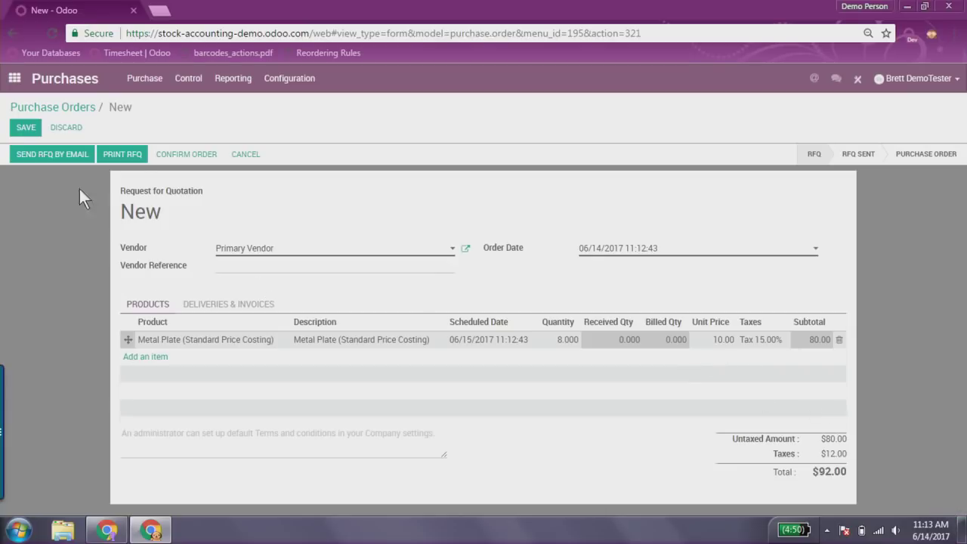
- Confirm the purchase order and validate its incoming shipment, receiving all 8 metal plates
{"action": "left_click", "coordinate": [175, 157]}
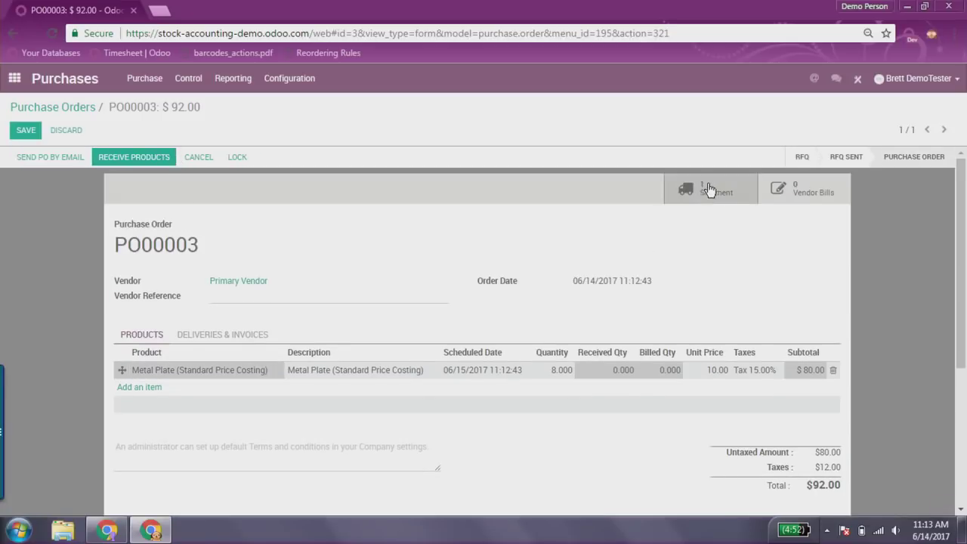
{"action": "left_click", "coordinate": [714, 193]}
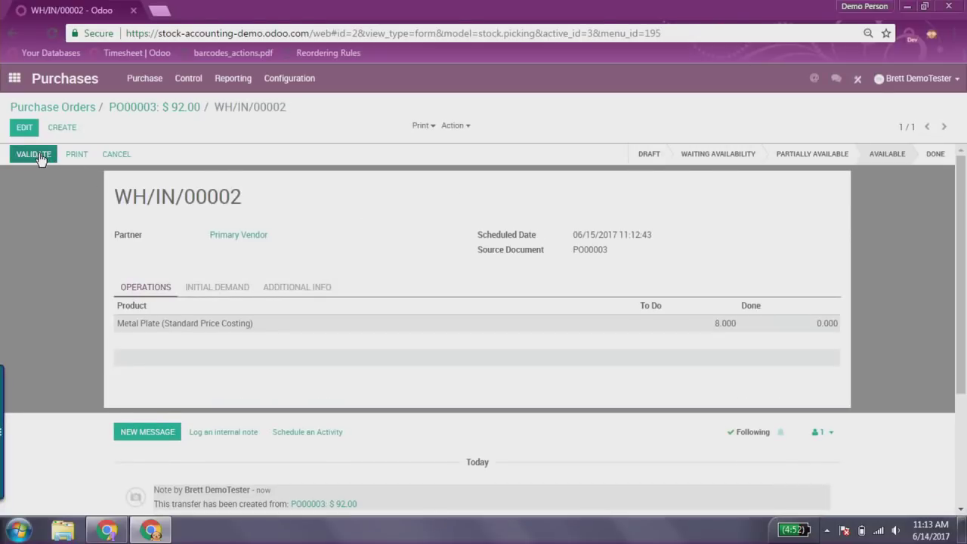
{"action": "left_click", "coordinate": [36, 154]}
{"action": "left_click", "coordinate": [198, 198]}
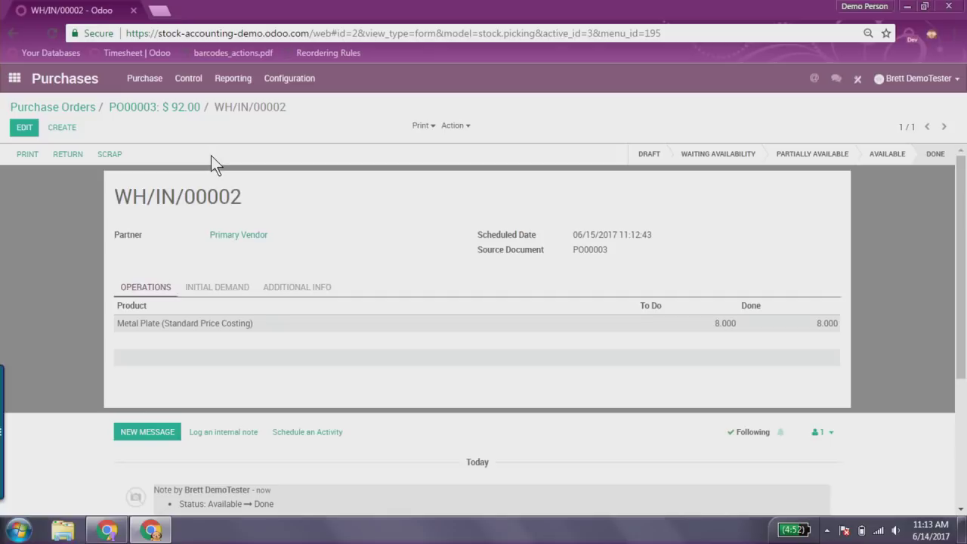
- Open the Metal Plate product record from the Purchases product list to check its cost and stock on hand
{"action": "left_click", "coordinate": [141, 78]}
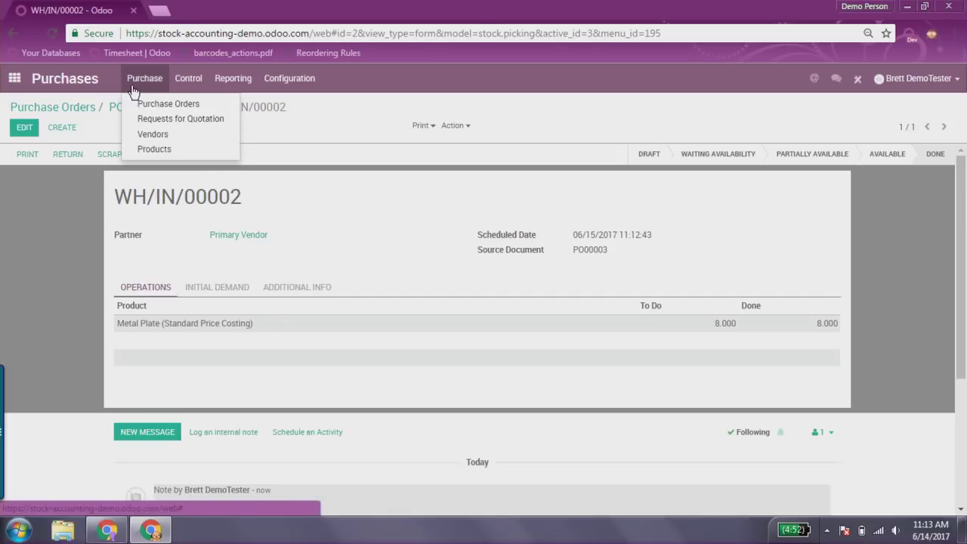
{"action": "left_click", "coordinate": [155, 151]}
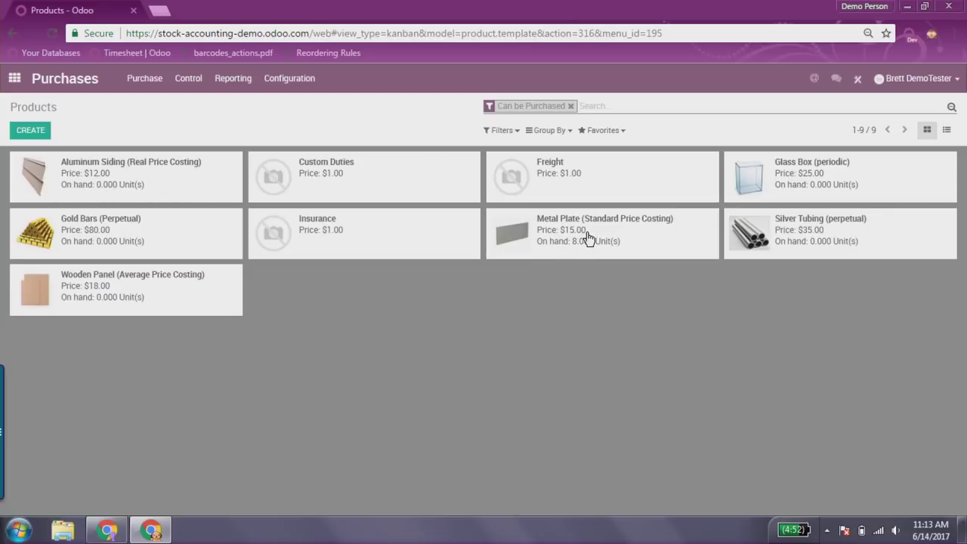
{"action": "left_click", "coordinate": [618, 237]}
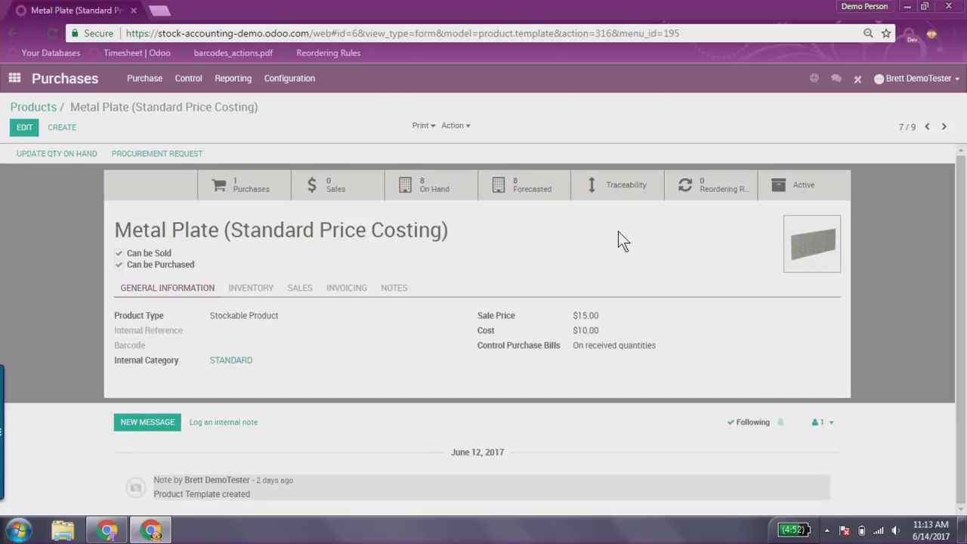
- Open the Metal Plate's stock on hand to check its quantity and inventory value
{"action": "left_click", "coordinate": [433, 187]}
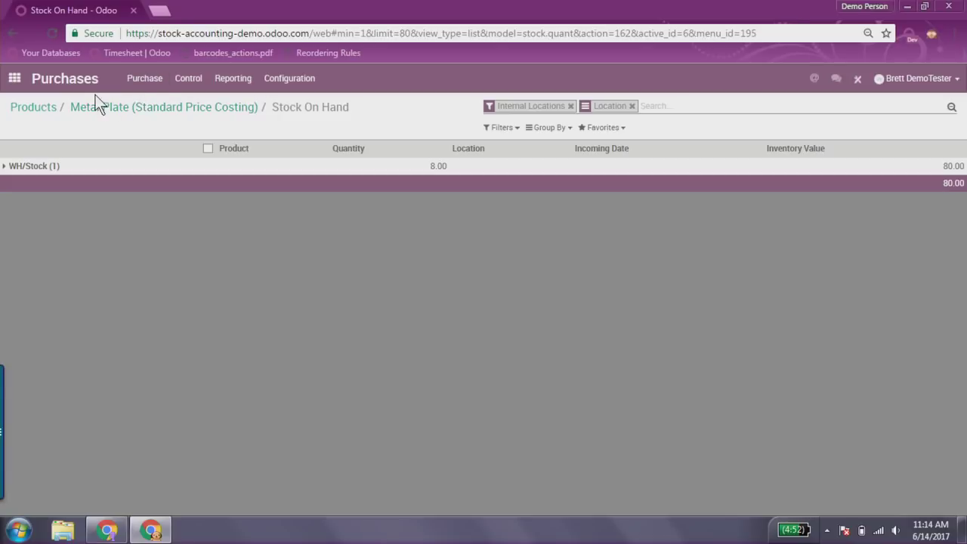
- Create another request for quotation with Primary Vendor as the vendor
{"action": "left_click", "coordinate": [165, 84]}
{"action": "left_click", "coordinate": [173, 104]}
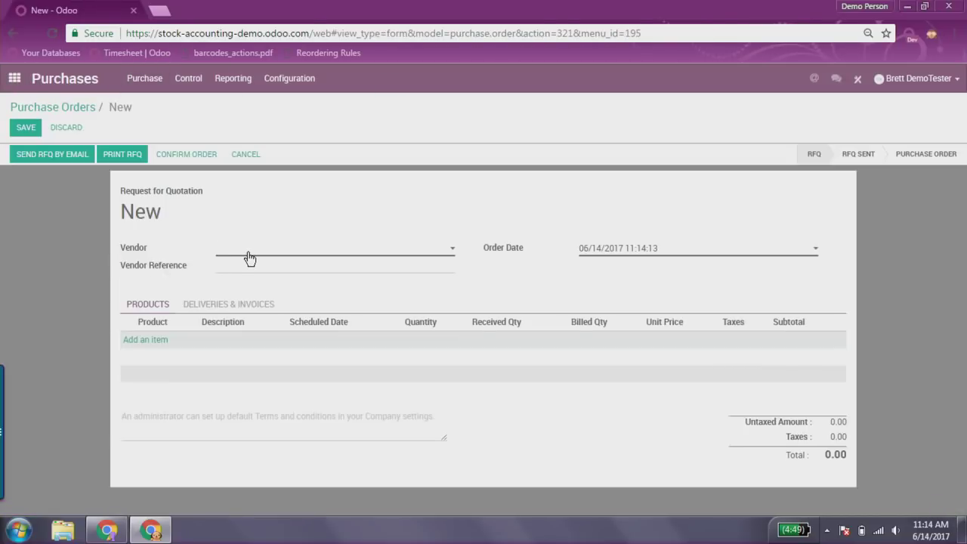
{"action": "left_click", "coordinate": [250, 255]}
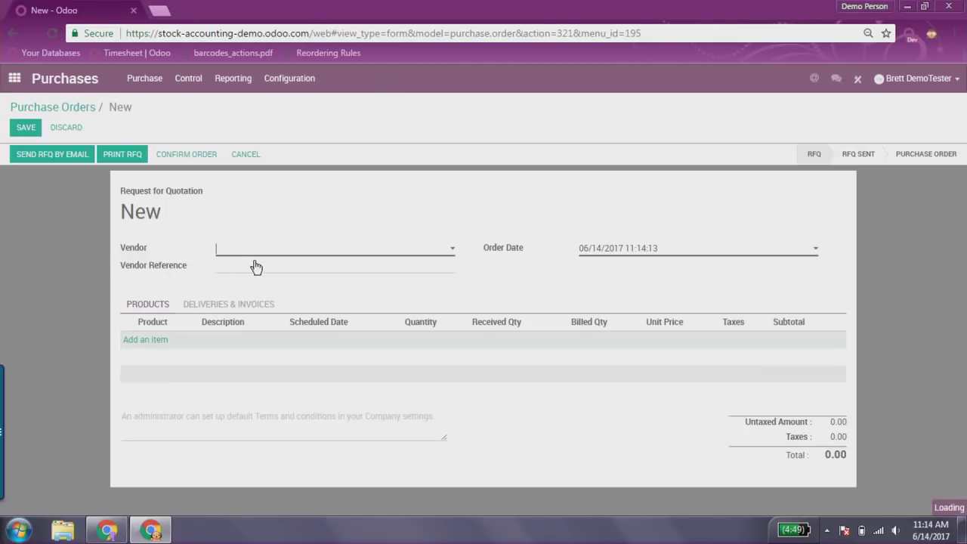
{"action": "key", "text": "Return"}
- Add an order line for Metal Plate (Standard Price Costing) with a unit price of 16.00
{"action": "left_click", "coordinate": [151, 340]}
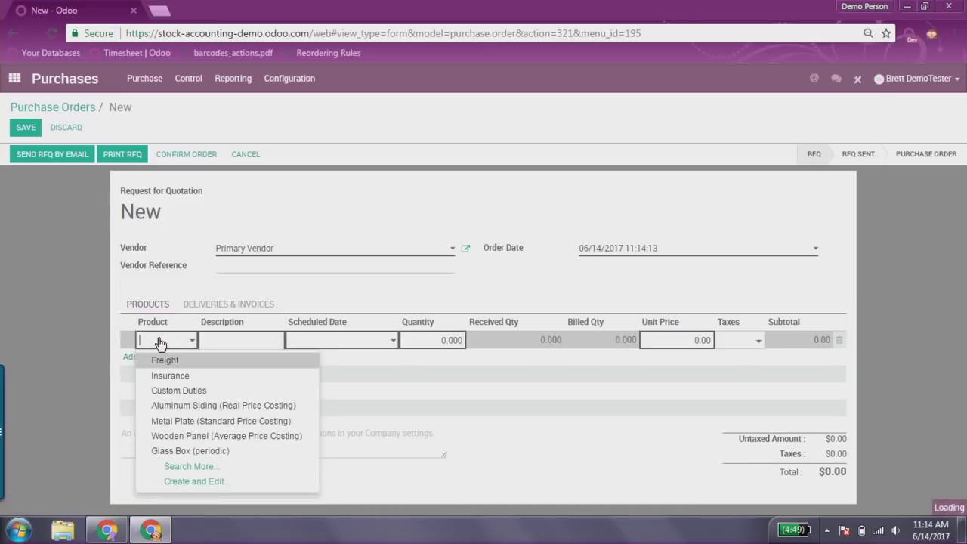
{"action": "type", "text": "Met"}
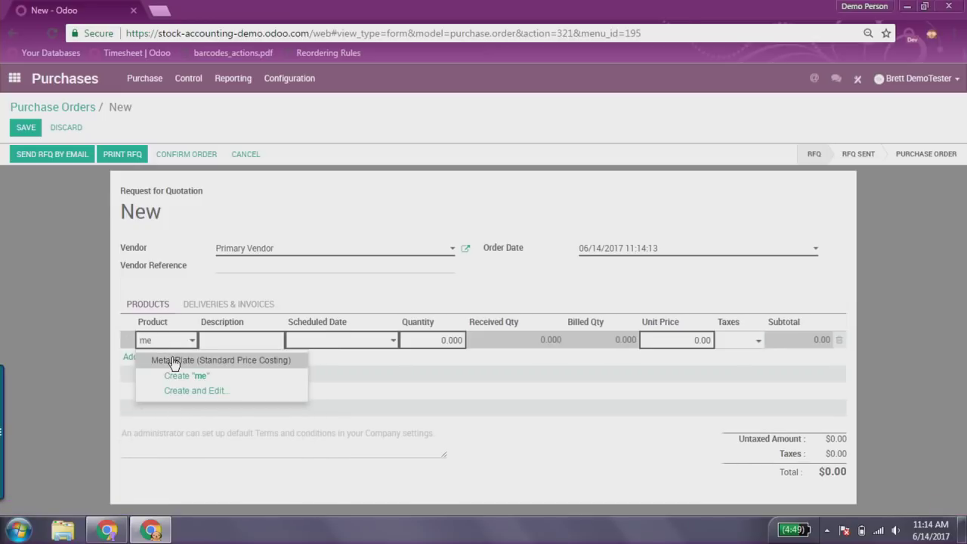
{"action": "left_click", "coordinate": [155, 361]}
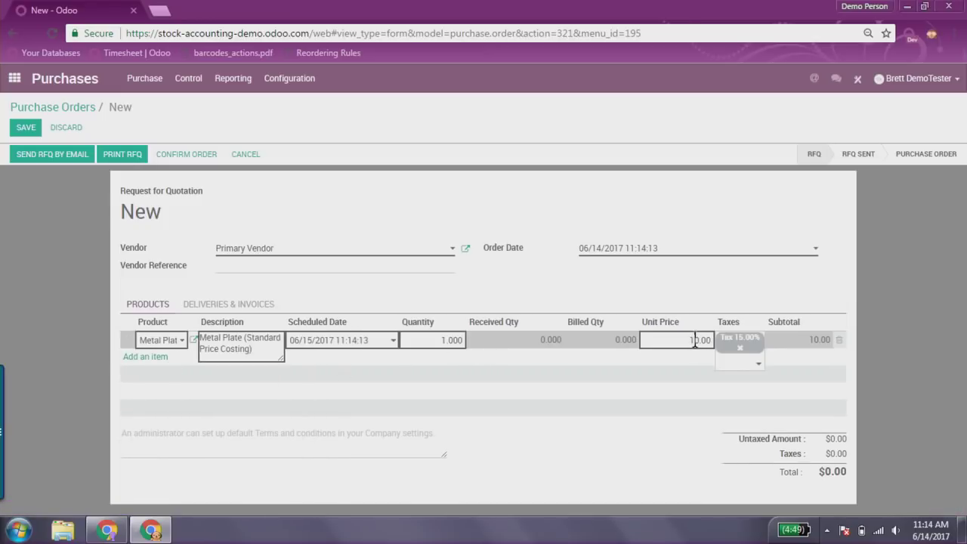
{"action": "left_click_drag", "start_coordinate": [693, 340], "coordinate": [696, 341]}
{"action": "type", "text": "6"}
{"action": "left_click", "coordinate": [734, 293]}
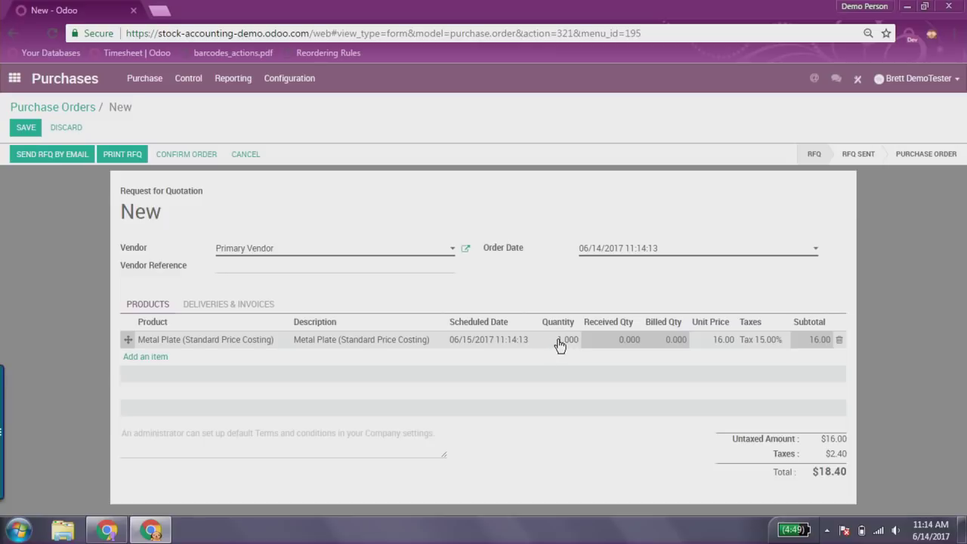
- Set the Metal Plate line's quantity to 4 and re-enter its unit price as 16.00
{"action": "left_click", "coordinate": [555, 340]}
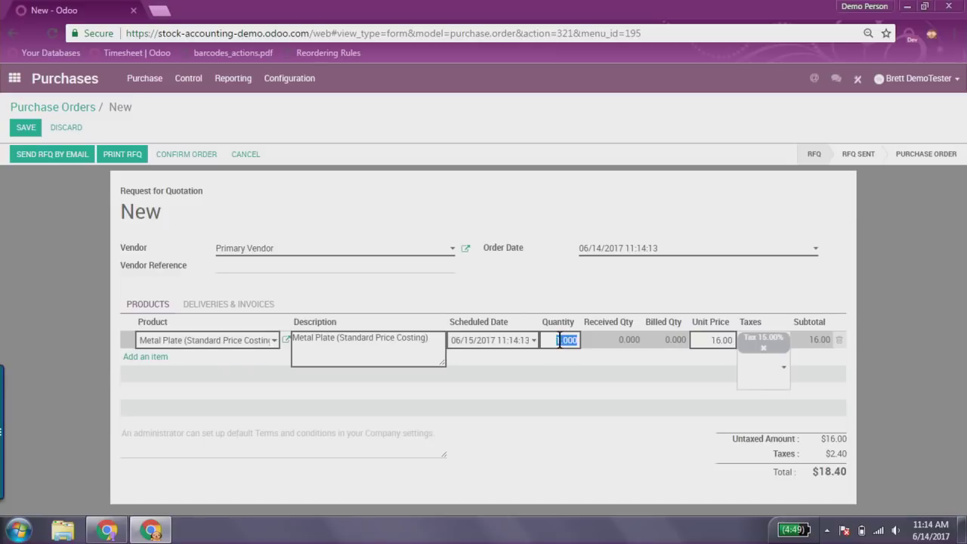
{"action": "left_click", "coordinate": [559, 340]}
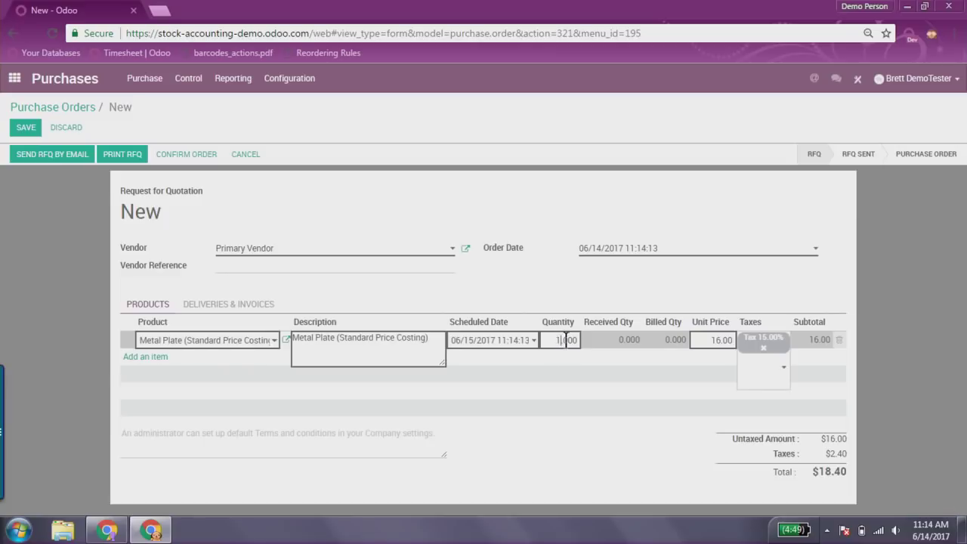
{"action": "left_click", "coordinate": [503, 289]}
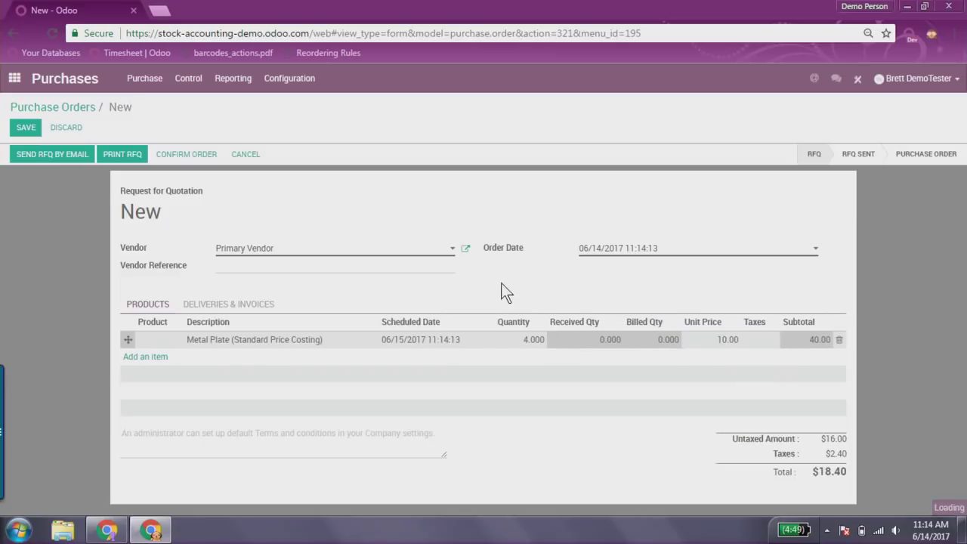
{"action": "left_click", "coordinate": [718, 341]}
{"action": "left_click", "coordinate": [720, 341]}
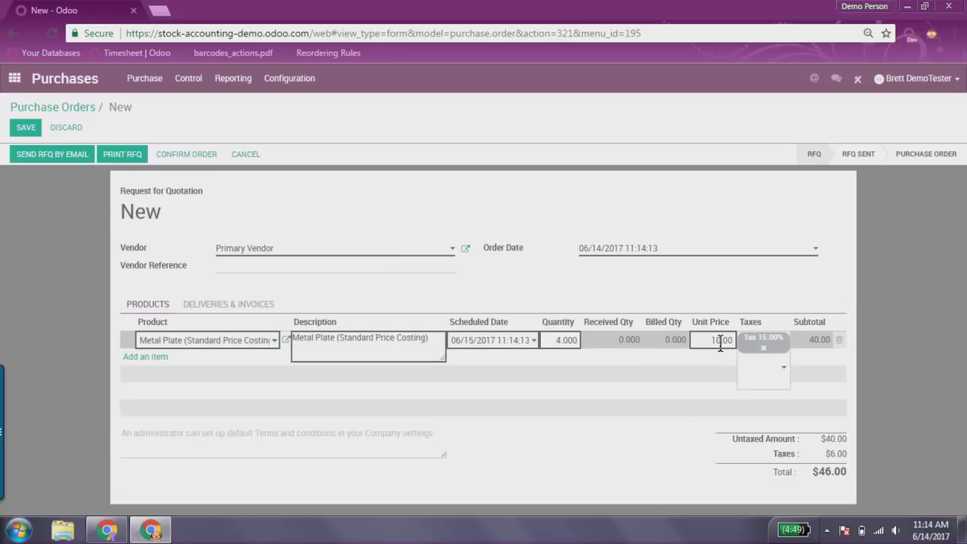
{"action": "type", "text": "6"}
{"action": "left_click", "coordinate": [709, 296]}
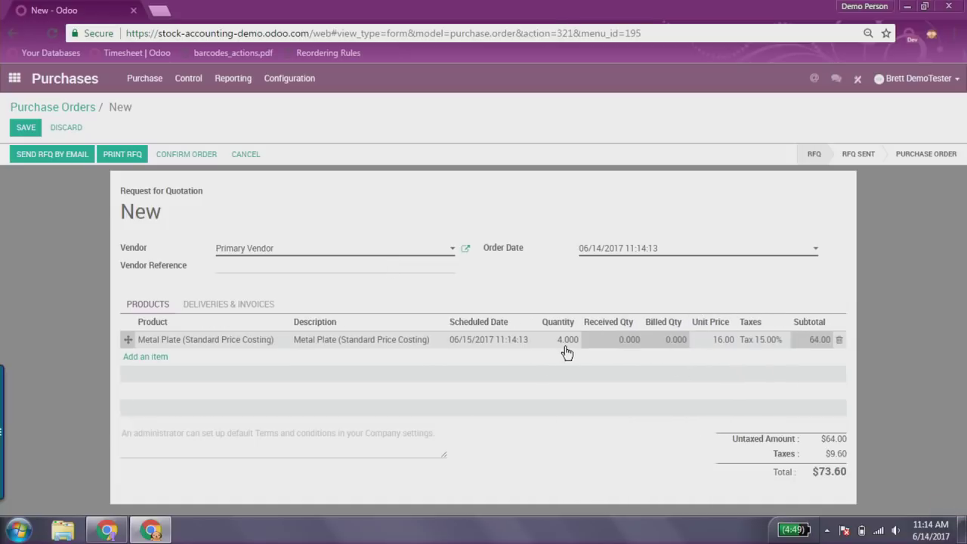
{"action": "left_click_drag", "start_coordinate": [843, 440], "coordinate": [833, 446]}
- Confirm the purchase order and validate its incoming shipment, receiving all 4 metal plates
{"action": "left_click", "coordinate": [181, 156]}
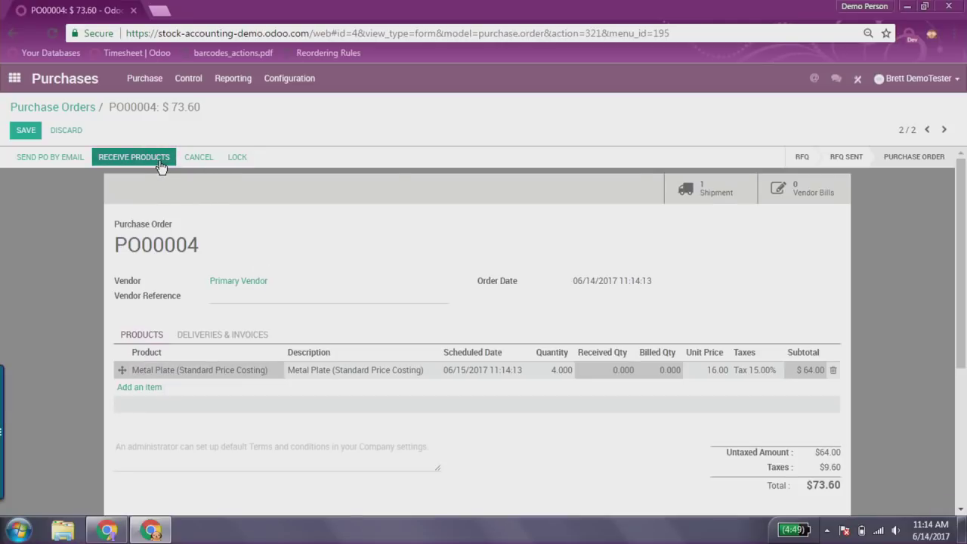
{"action": "left_click", "coordinate": [159, 160]}
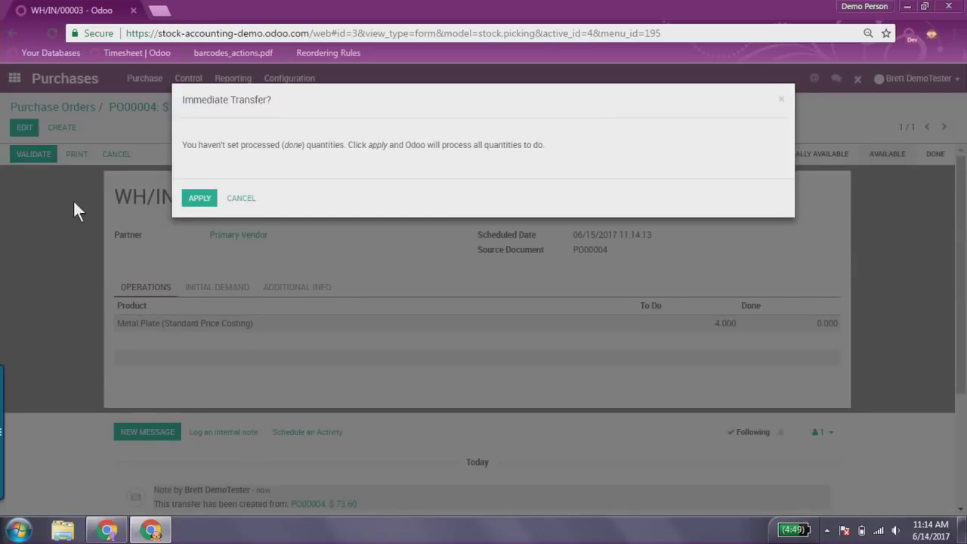
{"action": "left_click", "coordinate": [203, 198]}
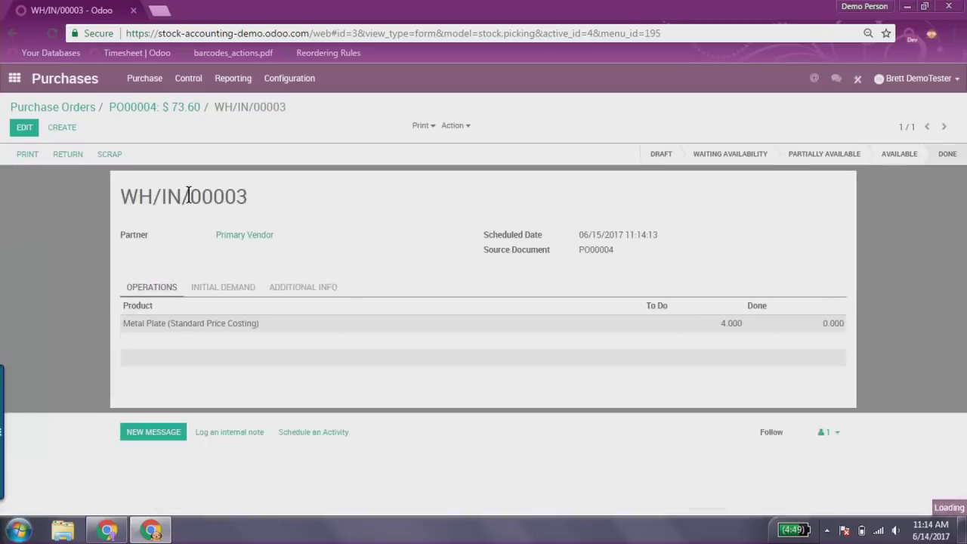
- Open the Metal Plate product from the product list and examine its stock-on-hand inventory value and its cost
{"action": "left_click", "coordinate": [144, 78]}
{"action": "left_click", "coordinate": [157, 148]}
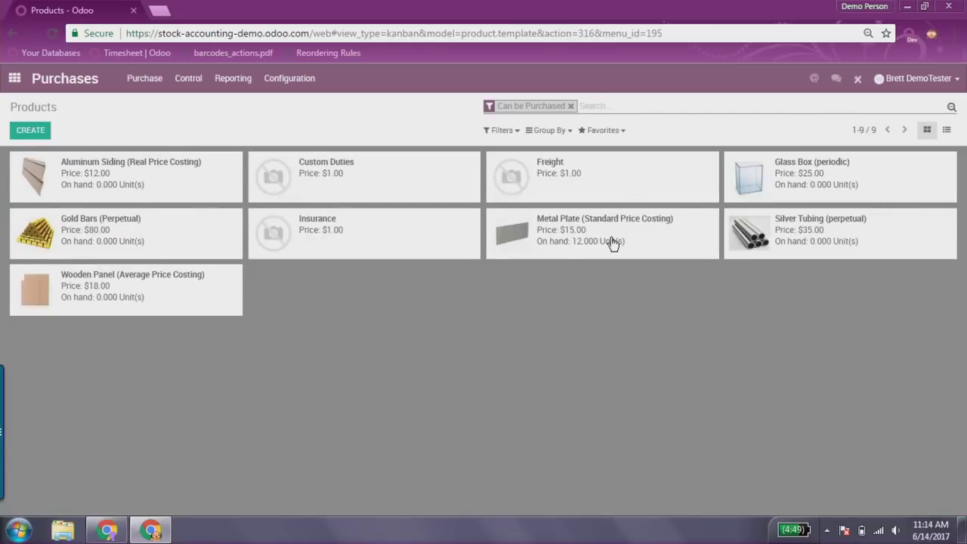
{"action": "left_click", "coordinate": [612, 241]}
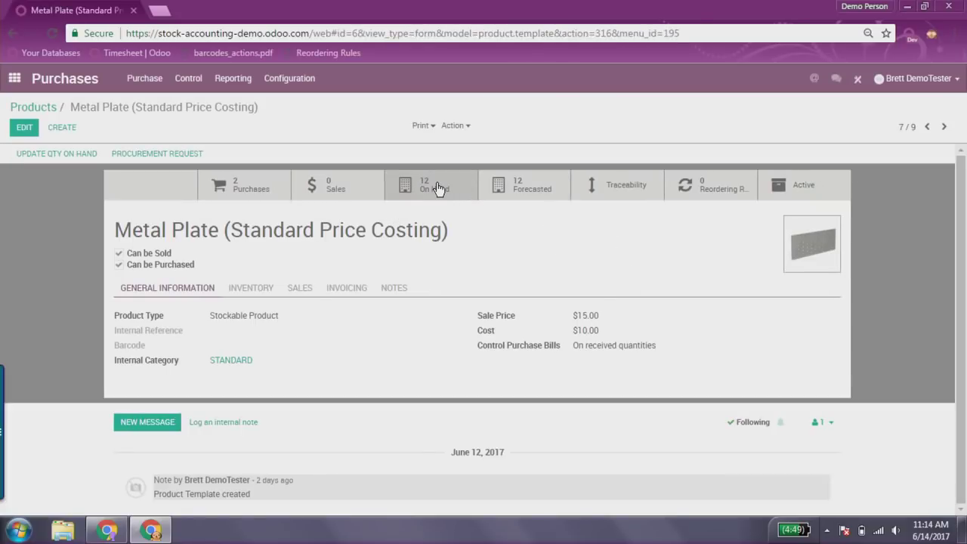
{"action": "left_click", "coordinate": [462, 191]}
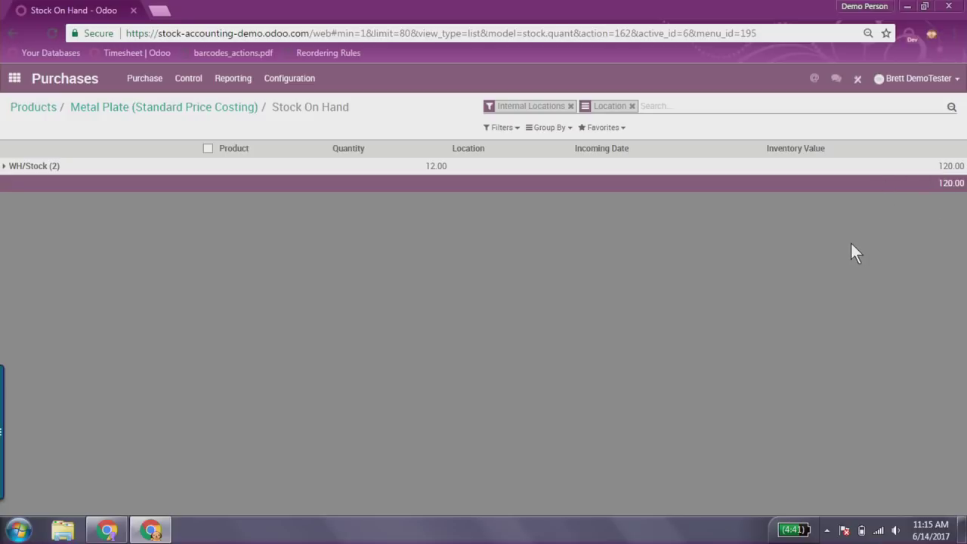
{"action": "left_click", "coordinate": [153, 114]}
{"action": "left_click_drag", "start_coordinate": [599, 331], "coordinate": [574, 330]}
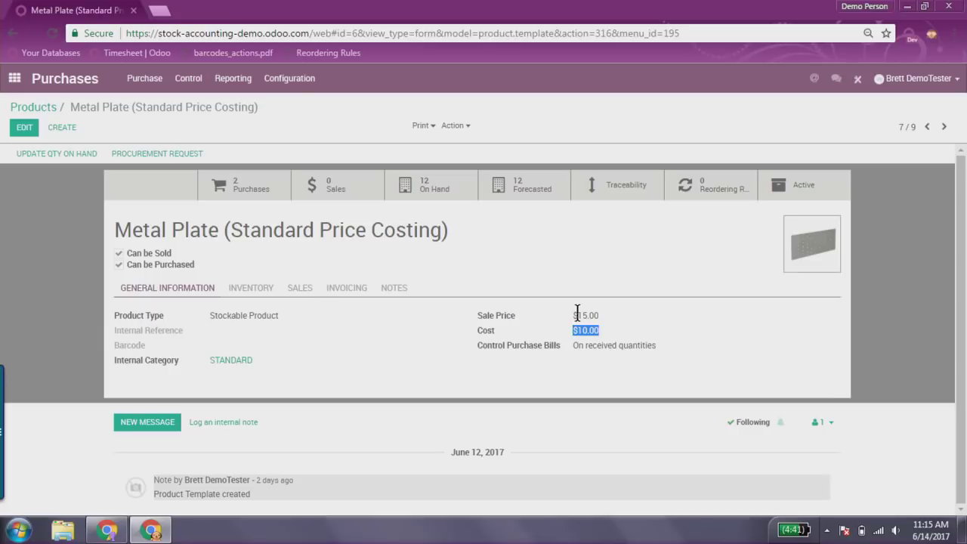
{"action": "left_click", "coordinate": [554, 276]}
{"action": "left_click", "coordinate": [133, 81]}
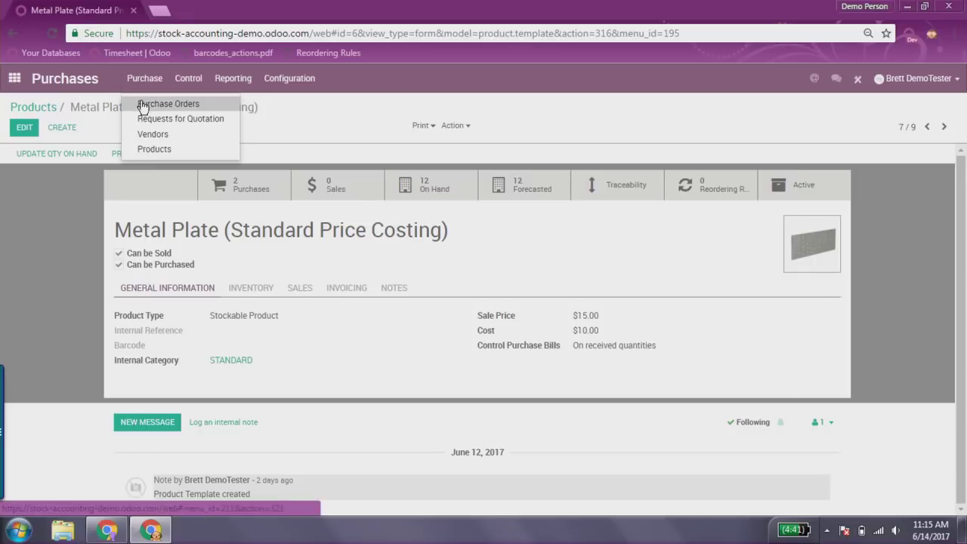
{"action": "left_click", "coordinate": [152, 112]}
{"action": "left_click", "coordinate": [30, 130]}
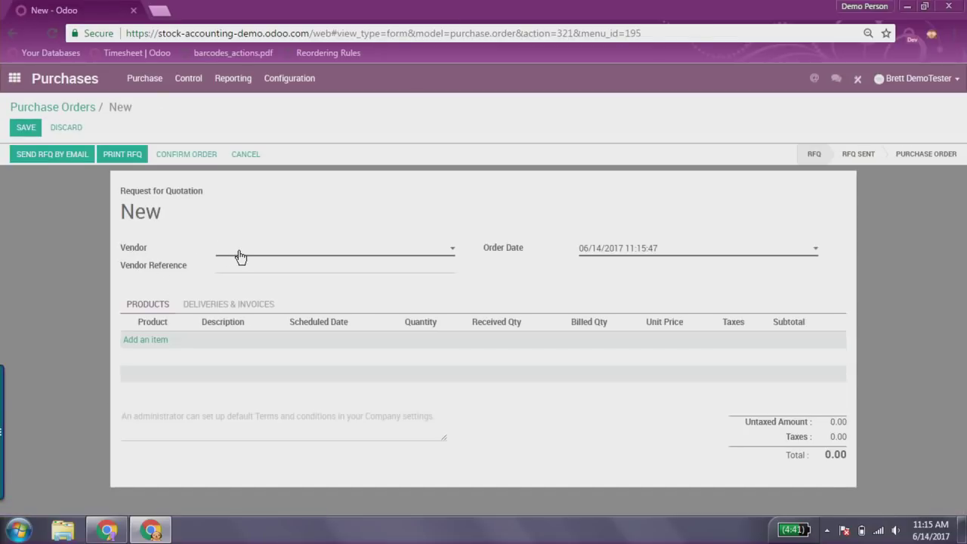
- Switch to the Sales app, create a new quotation and select the customer
{"action": "left_click", "coordinate": [14, 78]}
{"action": "left_click", "coordinate": [359, 225]}
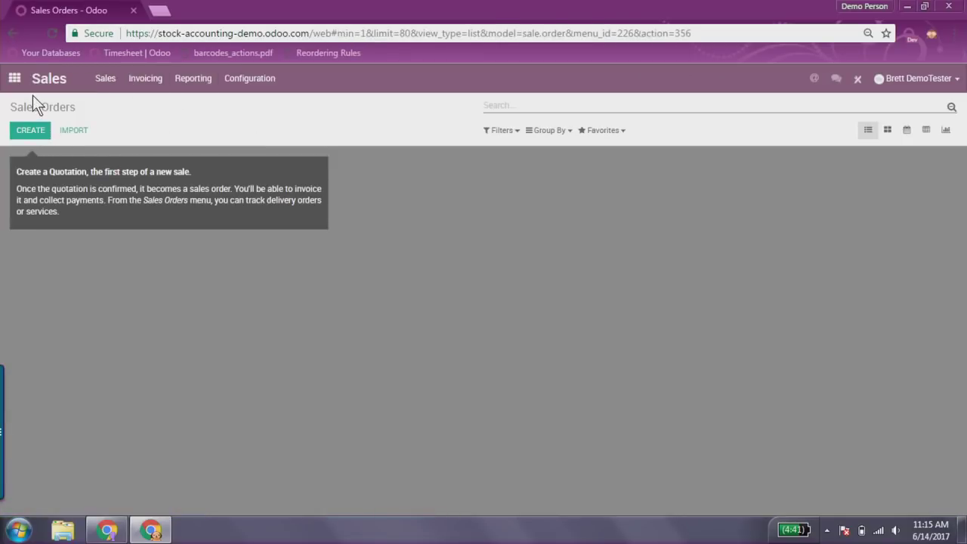
{"action": "left_click", "coordinate": [27, 133]}
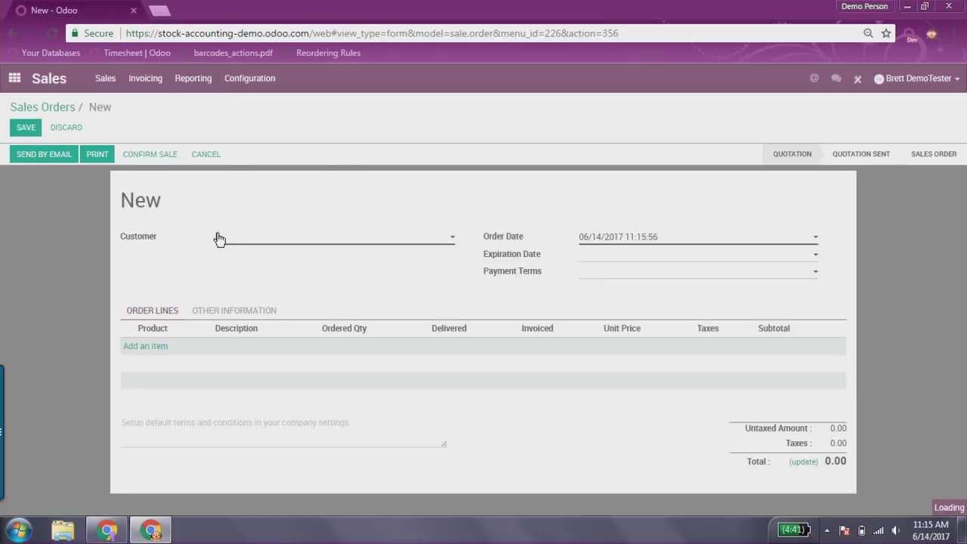
{"action": "left_click", "coordinate": [217, 236]}
{"action": "left_click", "coordinate": [326, 268]}
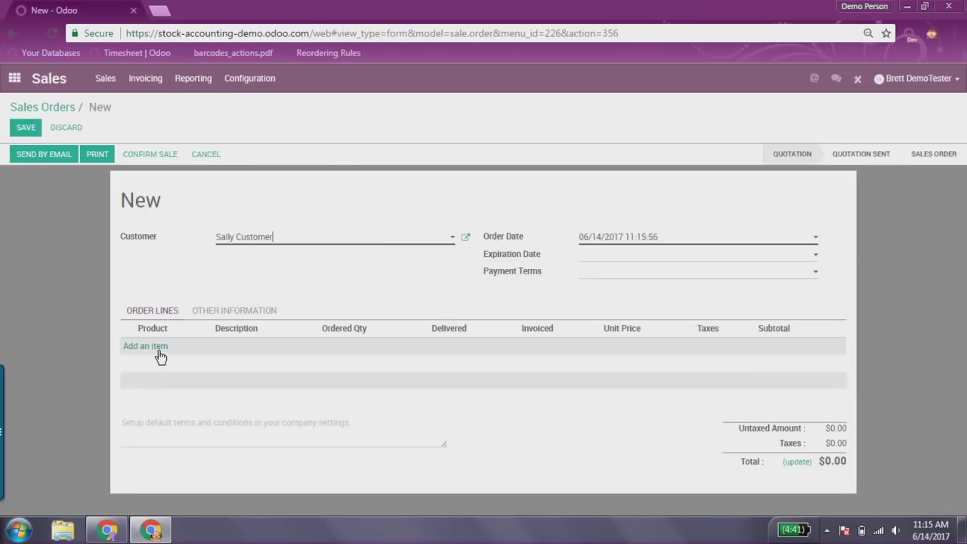
- Add an order line for Metal Plate (Standard Price Costing) with an ordered quantity of 10
{"action": "left_click", "coordinate": [156, 351]}
{"action": "left_click", "coordinate": [167, 348]}
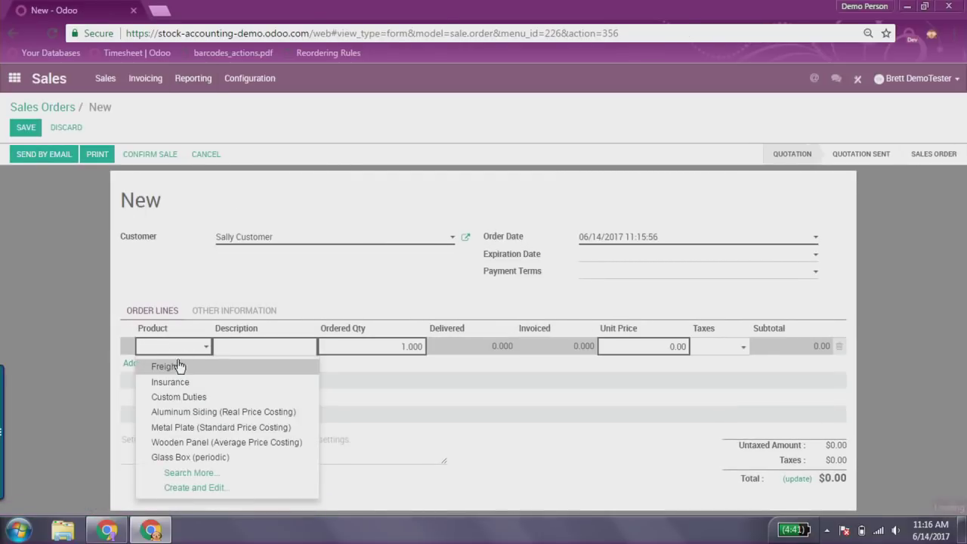
{"action": "left_click", "coordinate": [176, 427]}
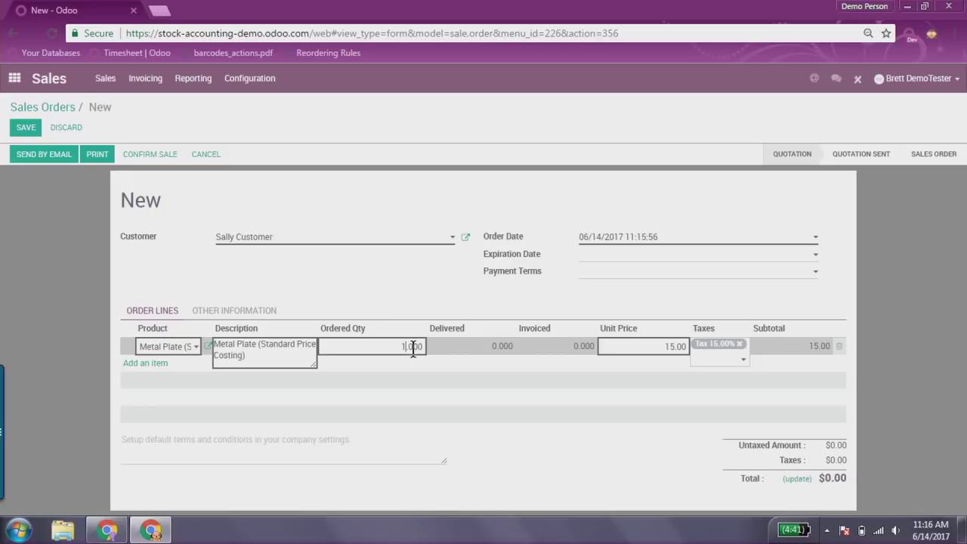
{"action": "type", "text": "0"}
{"action": "left_click", "coordinate": [366, 274]}
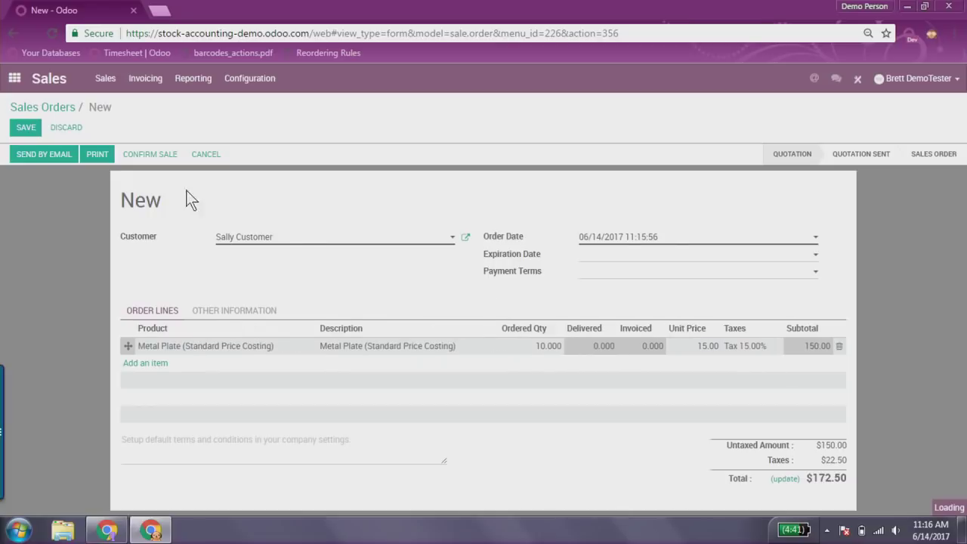
- Confirm the sale and validate its delivery order, shipping all 10 metal plates
{"action": "left_click", "coordinate": [143, 154]}
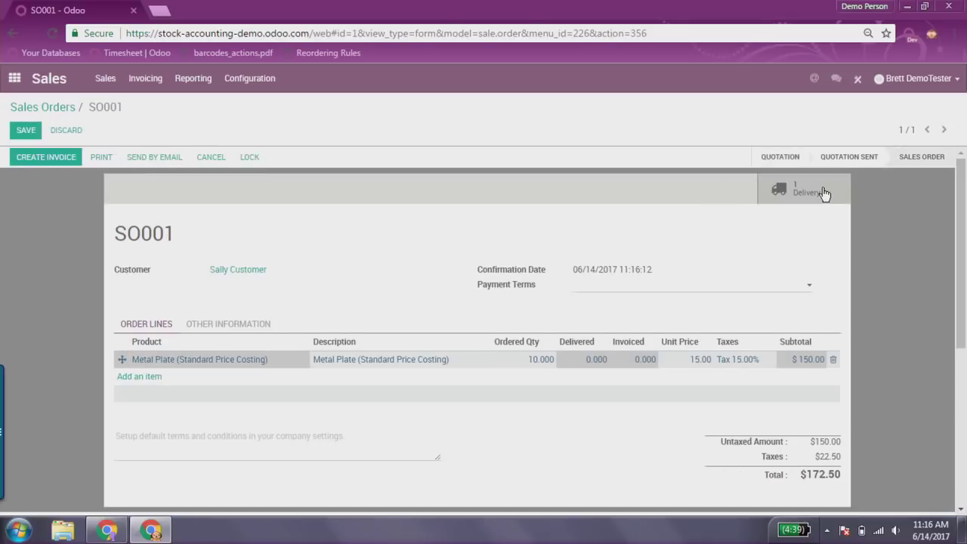
{"action": "left_click", "coordinate": [822, 191]}
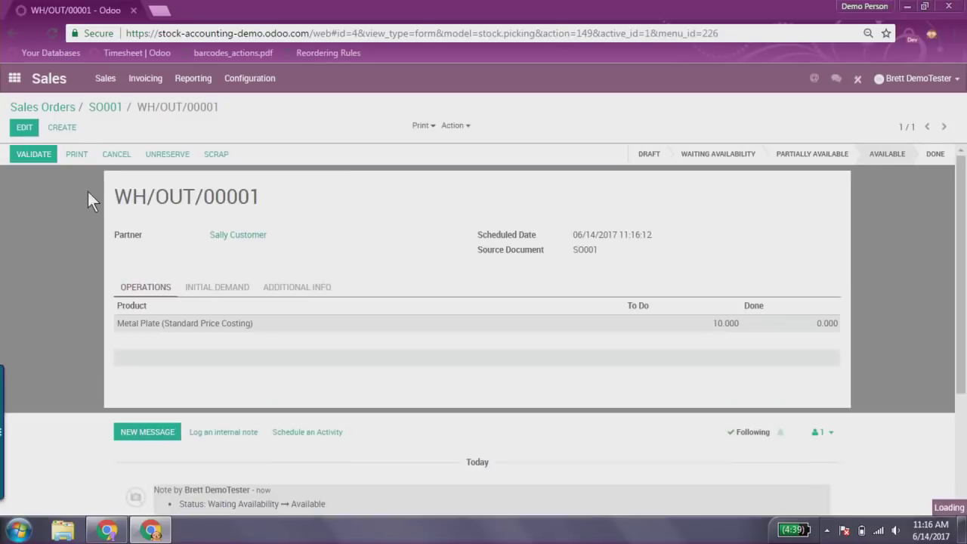
{"action": "left_click", "coordinate": [36, 154]}
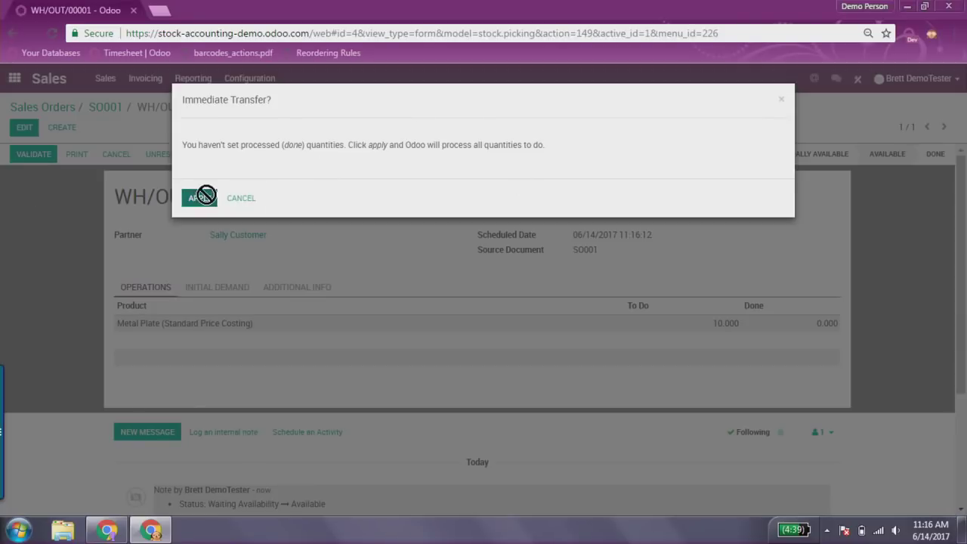
{"action": "left_click", "coordinate": [202, 196]}
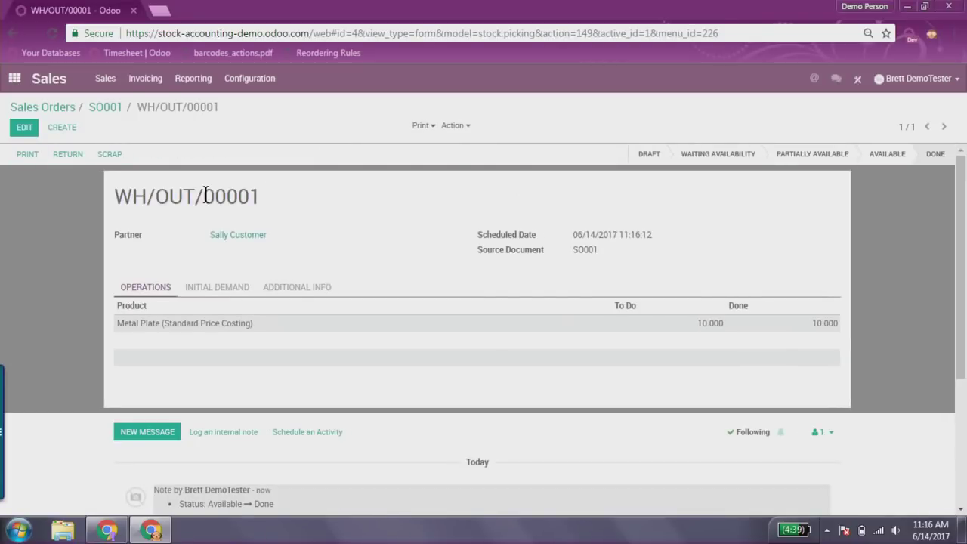
- Open the Metal Plate product in Sales, check its stock-on-hand inventory value, and return to the app overview
{"action": "left_click", "coordinate": [105, 80]}
{"action": "left_click", "coordinate": [133, 156]}
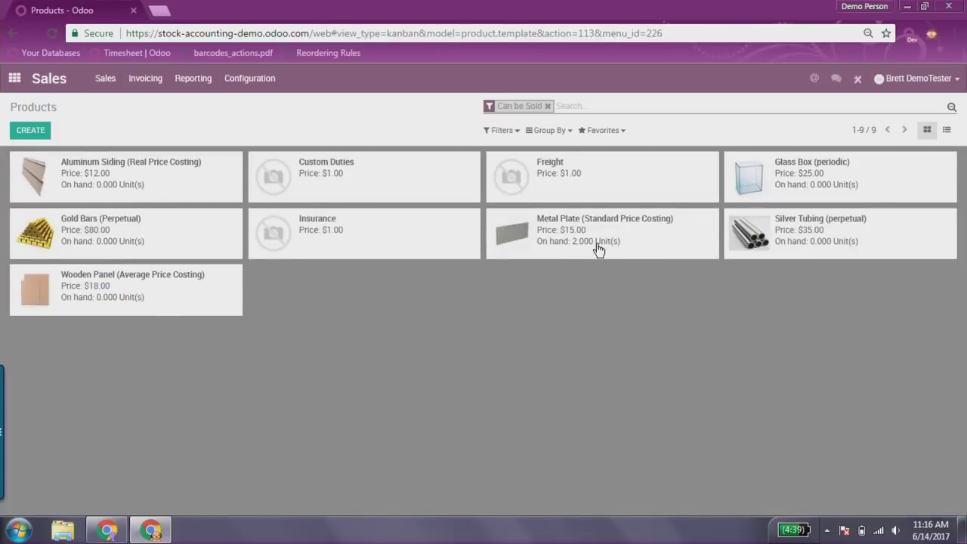
{"action": "left_click", "coordinate": [590, 244]}
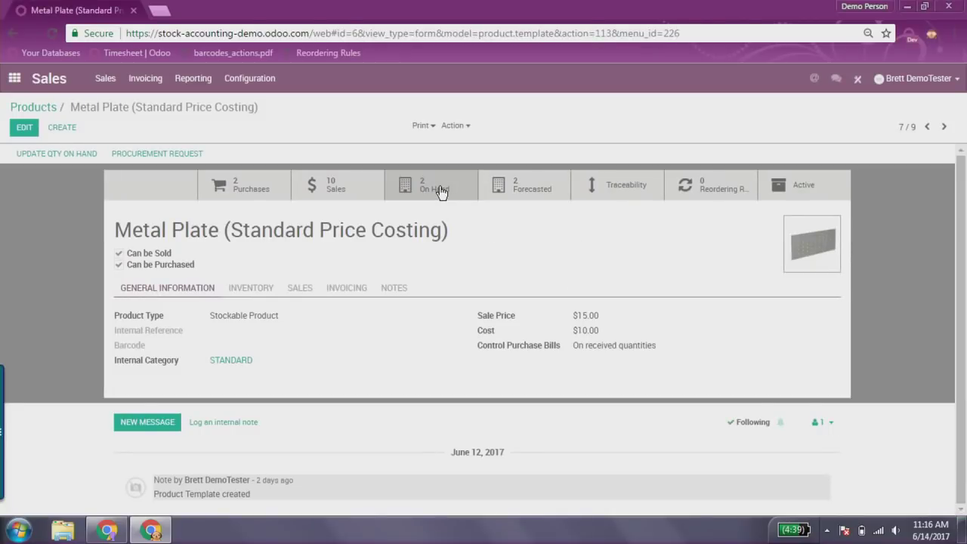
{"action": "left_click", "coordinate": [437, 181]}
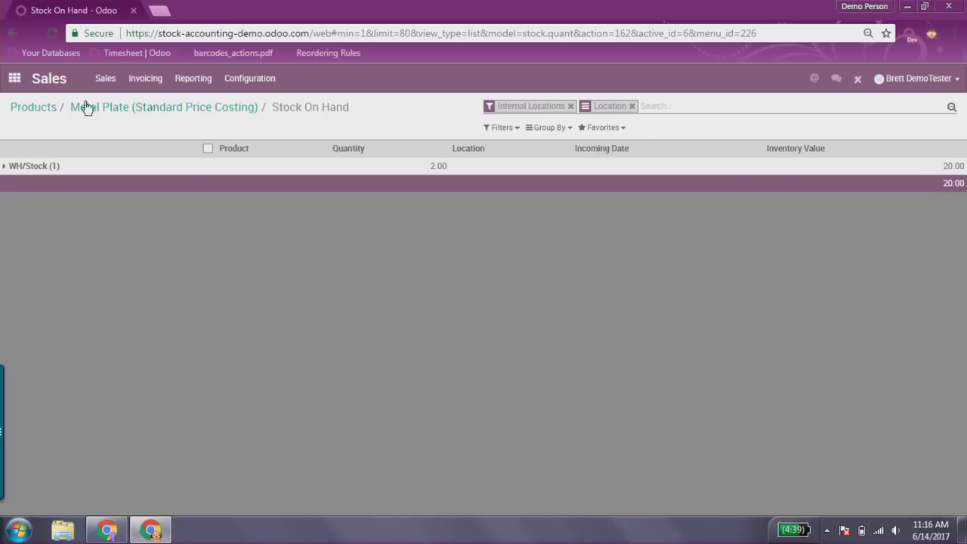
{"action": "left_click", "coordinate": [14, 78]}
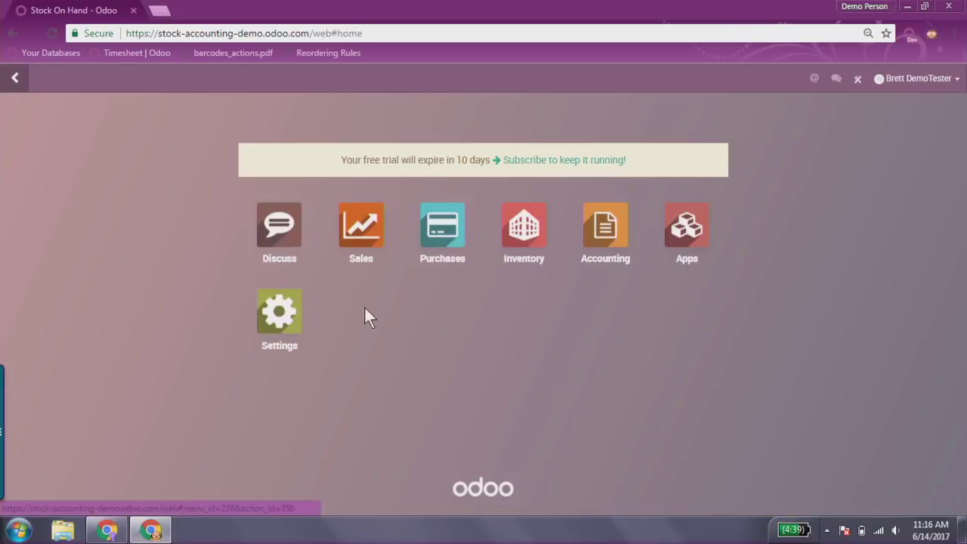
- Switch to the Purchases app and create a new purchase order with Primary Vendor as the vendor
{"action": "left_click", "coordinate": [445, 234]}
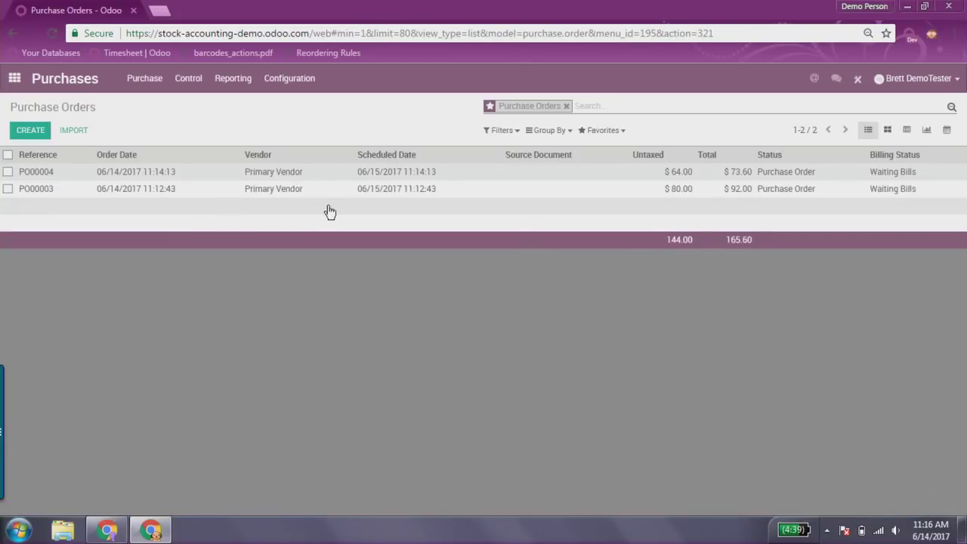
{"action": "left_click", "coordinate": [32, 131]}
{"action": "left_click", "coordinate": [314, 252]}
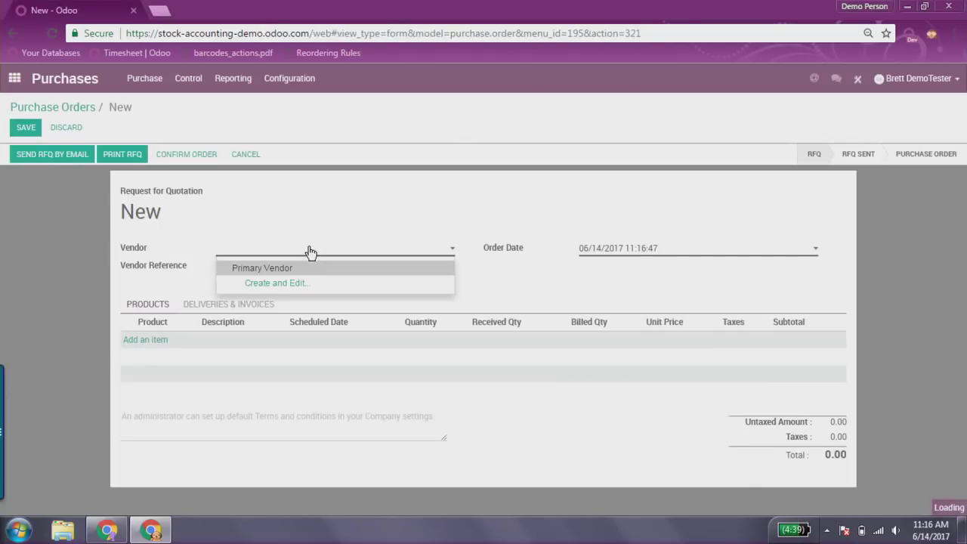
{"action": "left_click", "coordinate": [233, 266]}
- Add an order line for Metal Plate (Standard Price Costing) with a quantity of 2 and a unit price of 6.00
{"action": "left_click", "coordinate": [151, 340]}
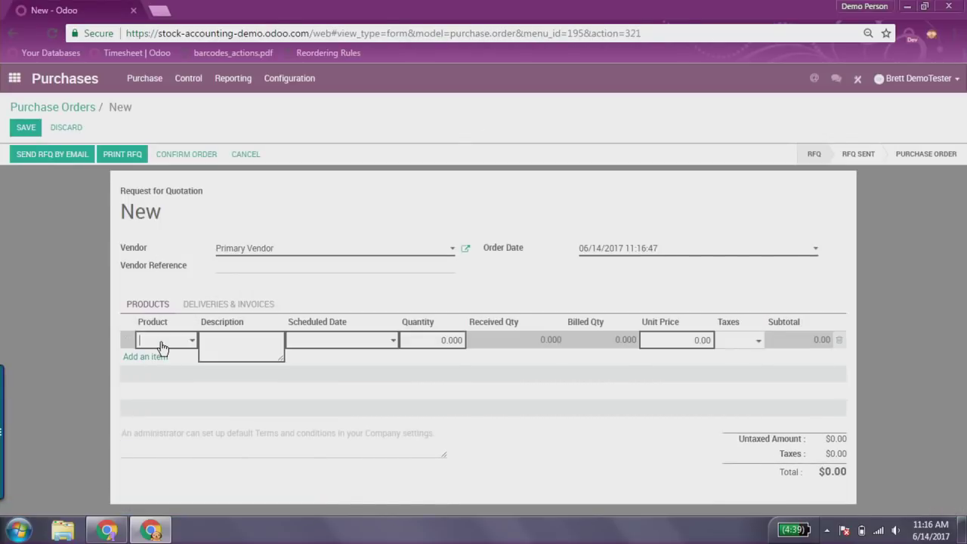
{"action": "left_click", "coordinate": [159, 341]}
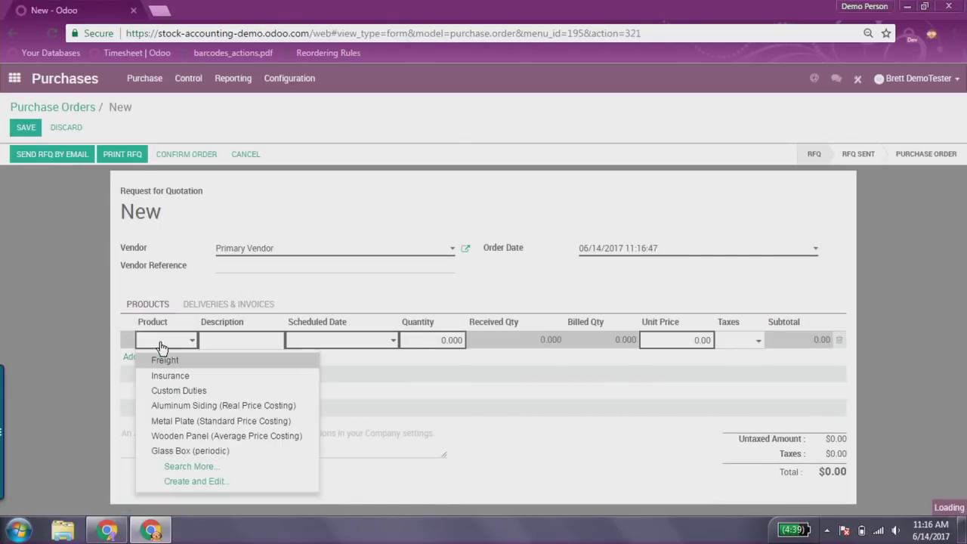
{"action": "left_click", "coordinate": [190, 421]}
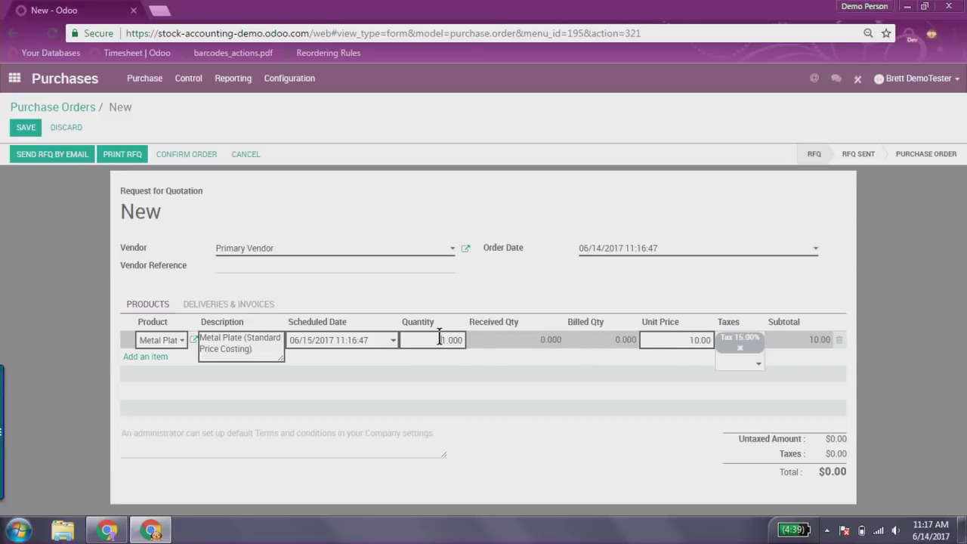
{"action": "left_click_drag", "start_coordinate": [441, 340], "coordinate": [444, 340]}
{"action": "type", "text": "2"}
{"action": "left_click_drag", "start_coordinate": [688, 340], "coordinate": [697, 339]}
{"action": "type", "text": "6"}
{"action": "left_click", "coordinate": [708, 296]}
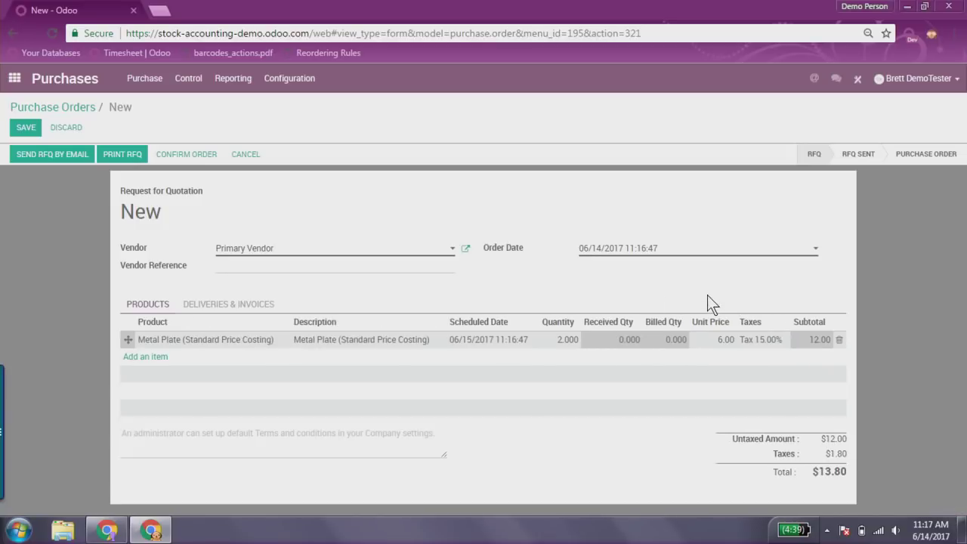
- Confirm the purchase order and validate its receipt, receiving all of the ordered metal plates
{"action": "left_click", "coordinate": [160, 155]}
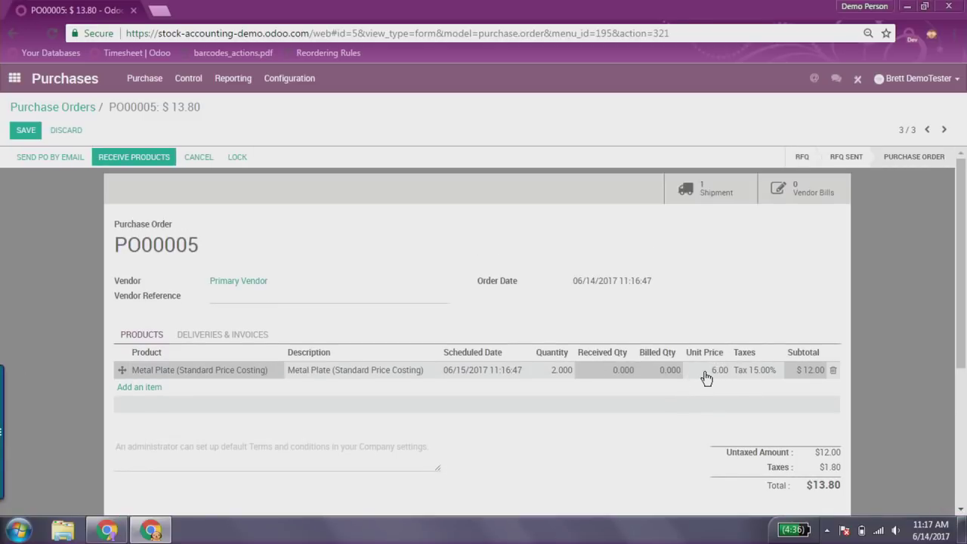
{"action": "left_click", "coordinate": [109, 160]}
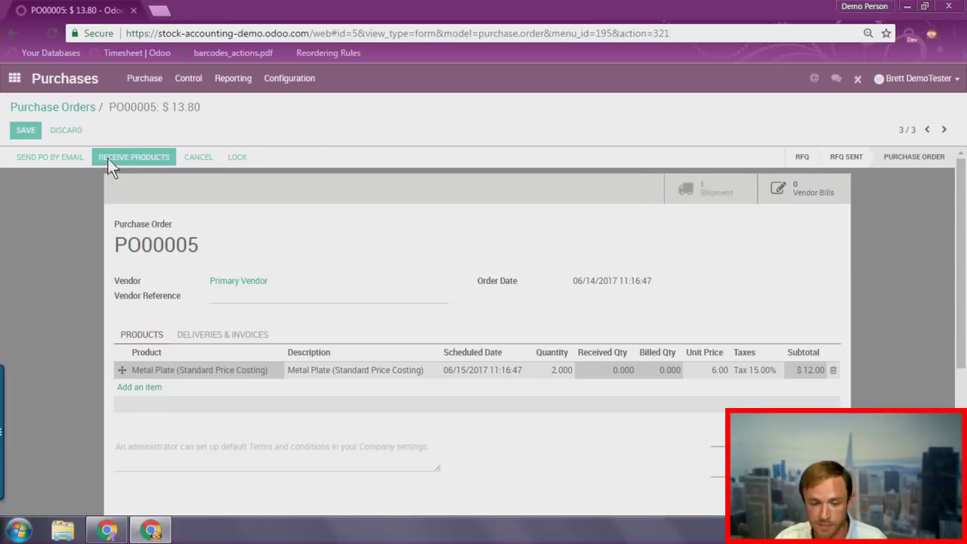
{"action": "left_click", "coordinate": [33, 151]}
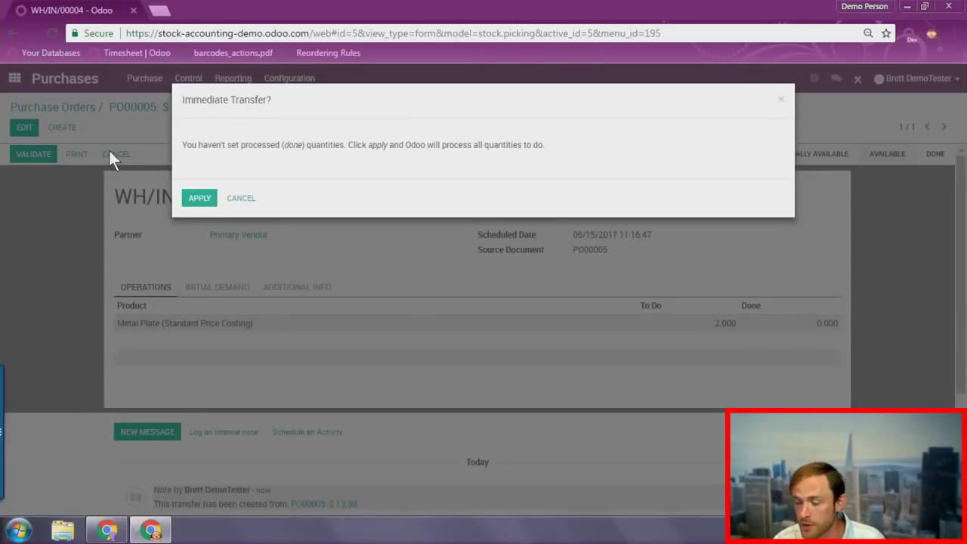
{"action": "left_click", "coordinate": [199, 198]}
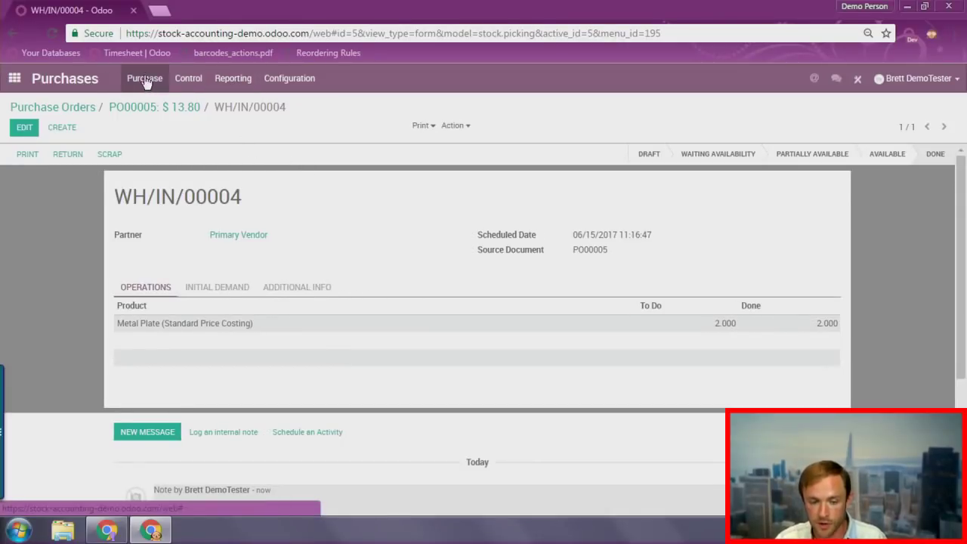
- Open the Metal Plate (Standard Price Costing) product from Purchases and check its stock-on-hand inventory value
{"action": "left_click", "coordinate": [146, 81]}
{"action": "left_click", "coordinate": [155, 146]}
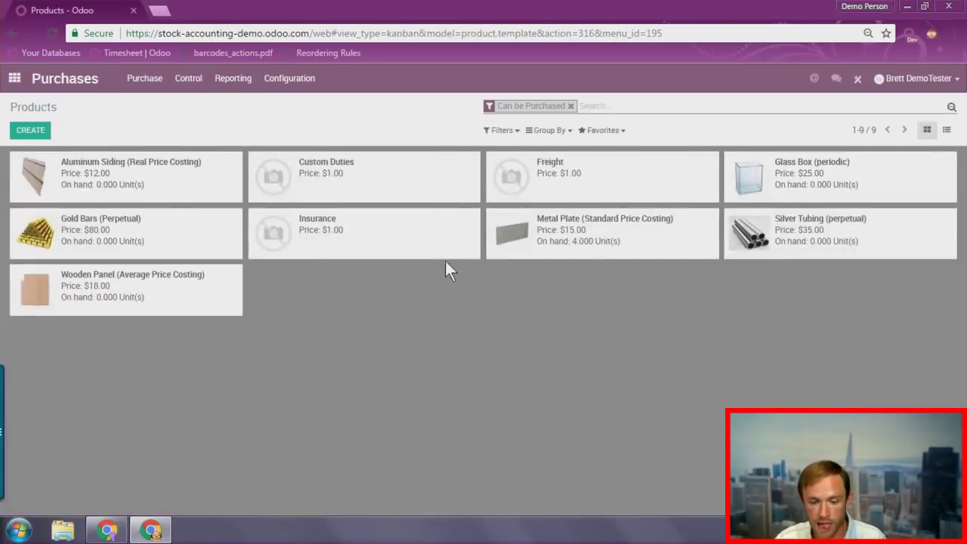
{"action": "left_click", "coordinate": [559, 216]}
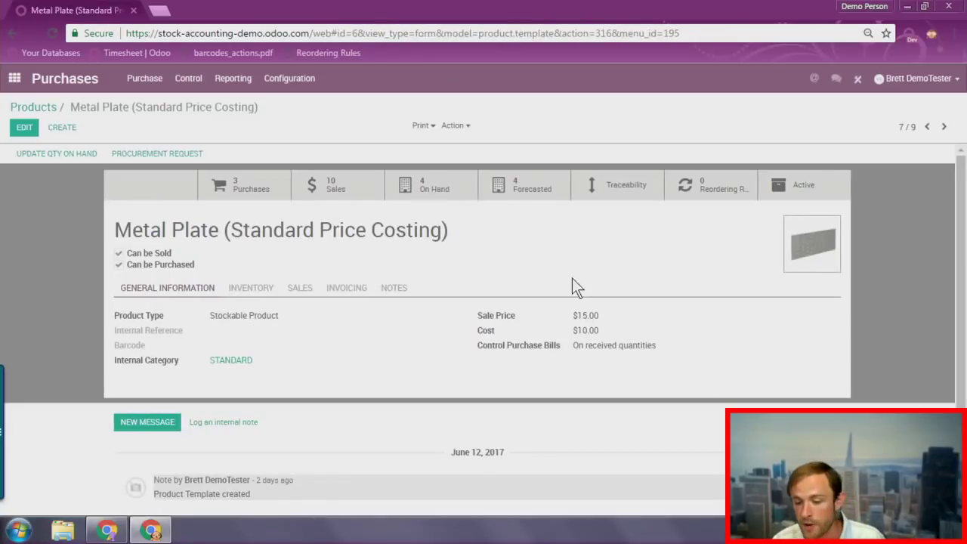
{"action": "left_click", "coordinate": [432, 186]}
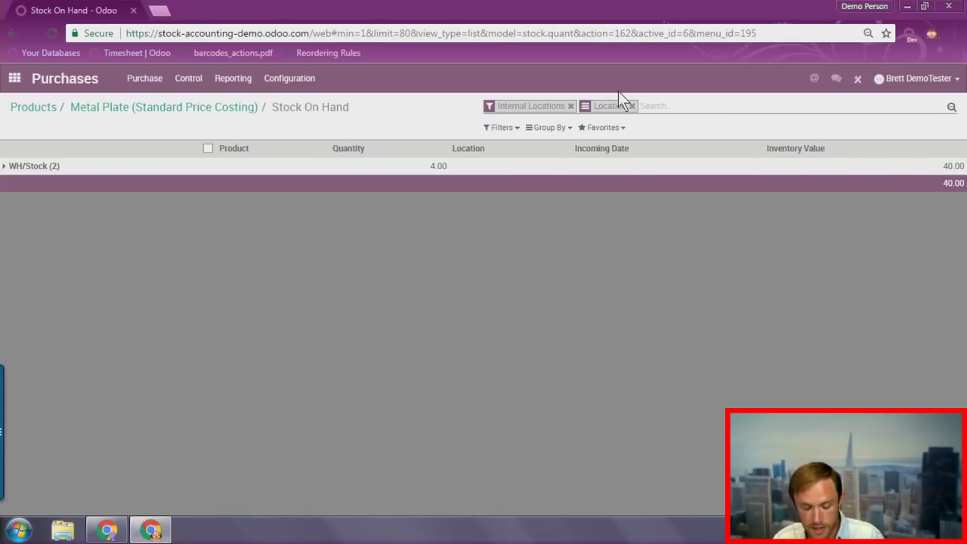
- Return to the Metal Plate (Standard Price Costing) product form through the Purchases product list and examine its cost
{"action": "left_click", "coordinate": [144, 78]}
{"action": "left_click", "coordinate": [151, 107]}
{"action": "left_click", "coordinate": [145, 78]}
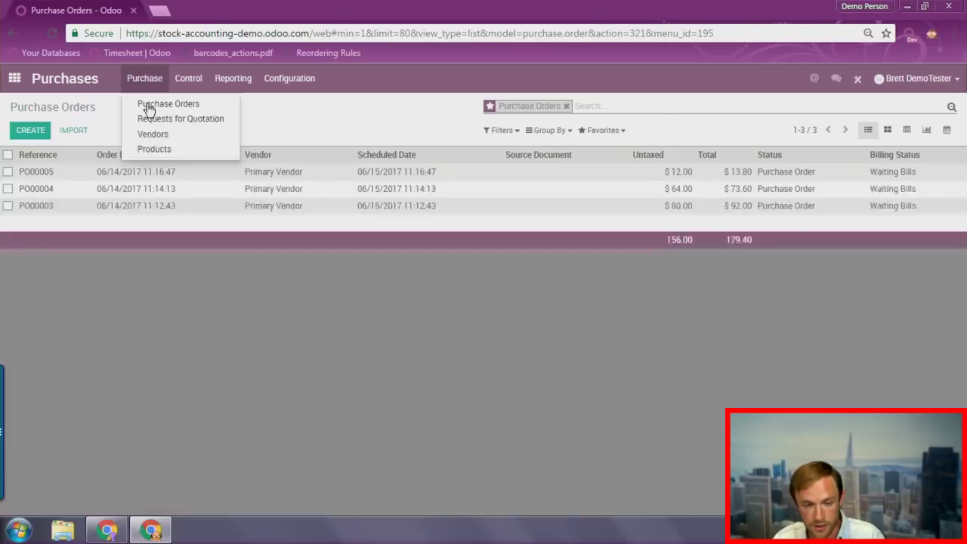
{"action": "left_click", "coordinate": [154, 148]}
{"action": "left_click", "coordinate": [568, 229]}
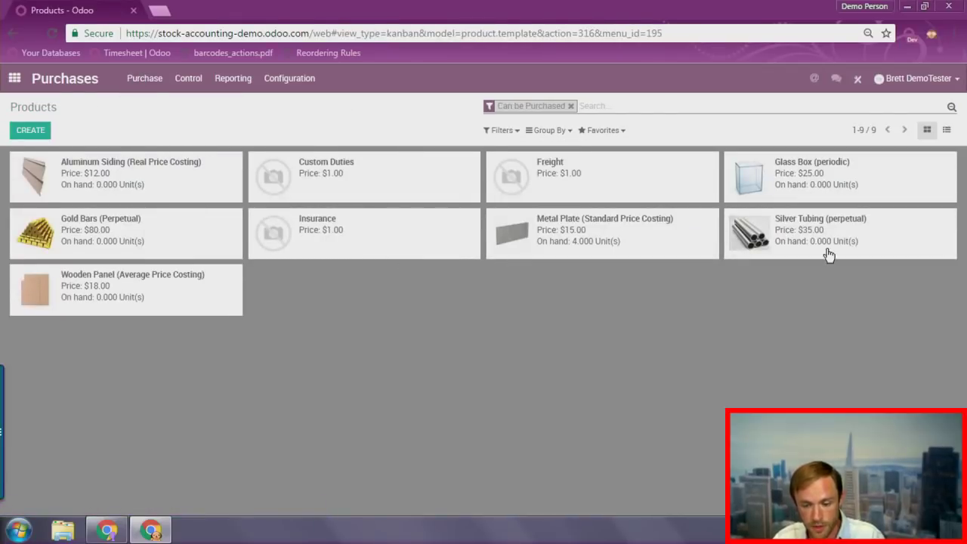
{"action": "left_click_drag", "start_coordinate": [627, 331], "coordinate": [575, 321]}
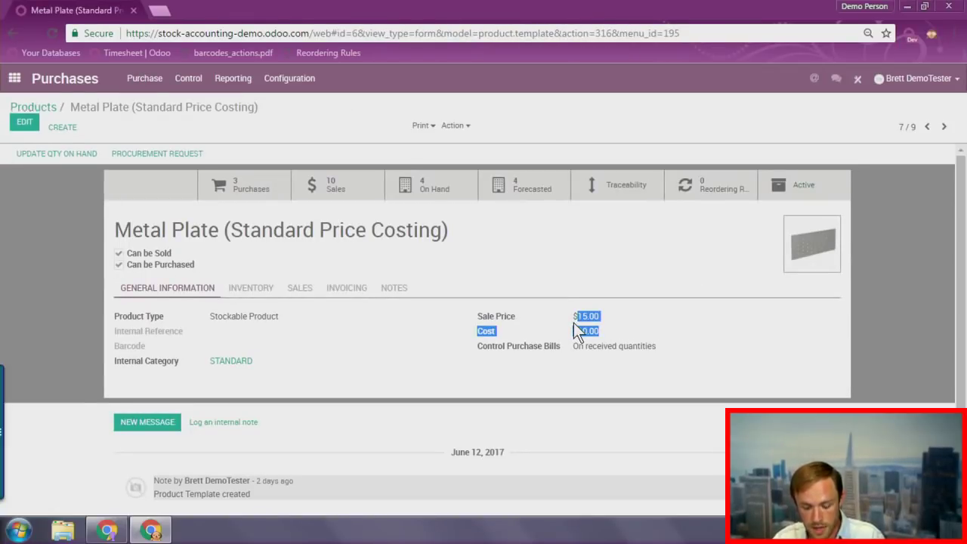
{"action": "left_click", "coordinate": [573, 322]}
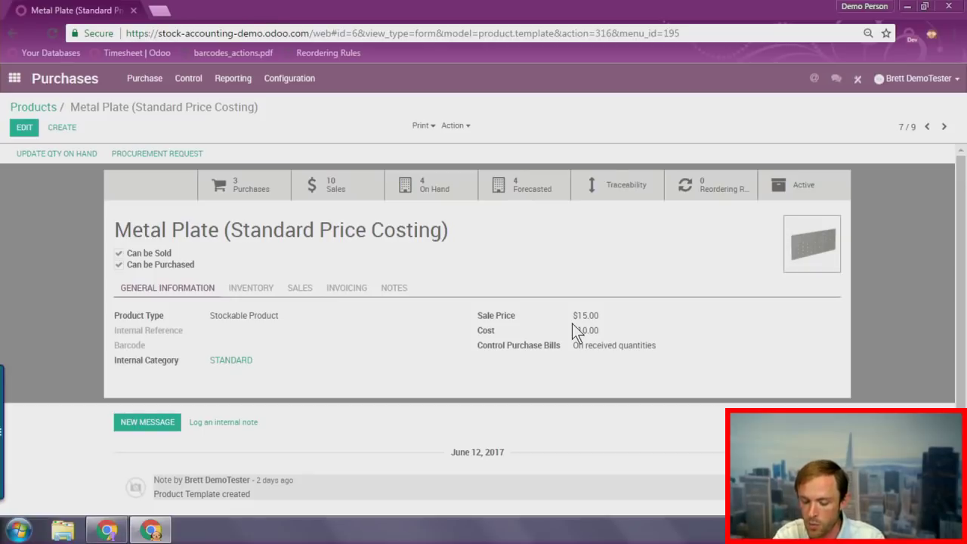
{"action": "left_click_drag", "start_coordinate": [601, 336], "coordinate": [562, 322]}
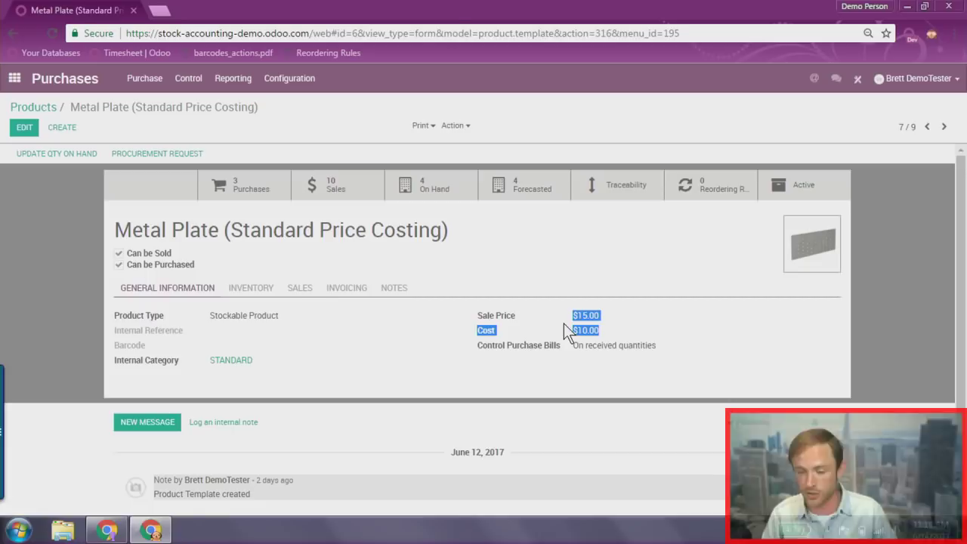
{"action": "left_click", "coordinate": [463, 229]}
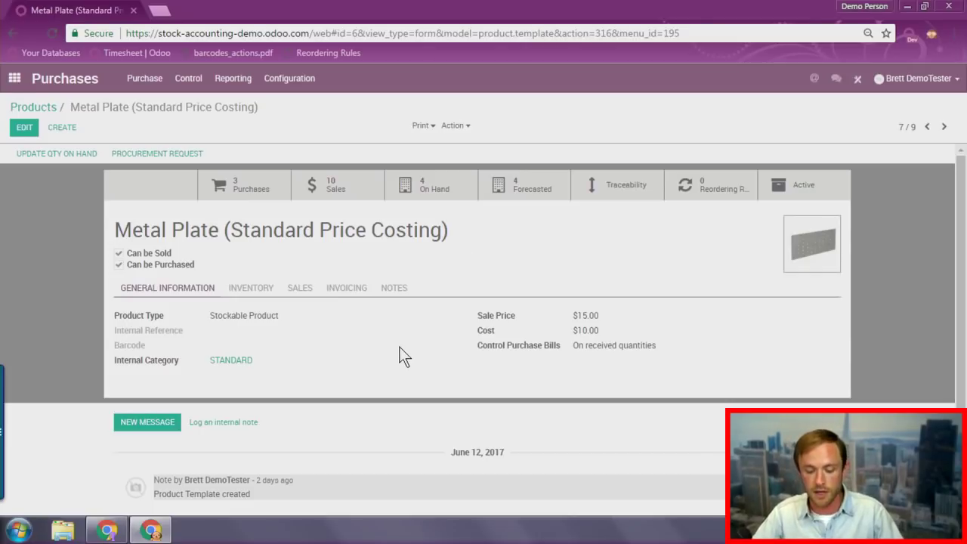
- Switch to the presentation and advance from the Standard Price slide to the Average Price slide
{"action": "key", "text": "alt+Tab"}
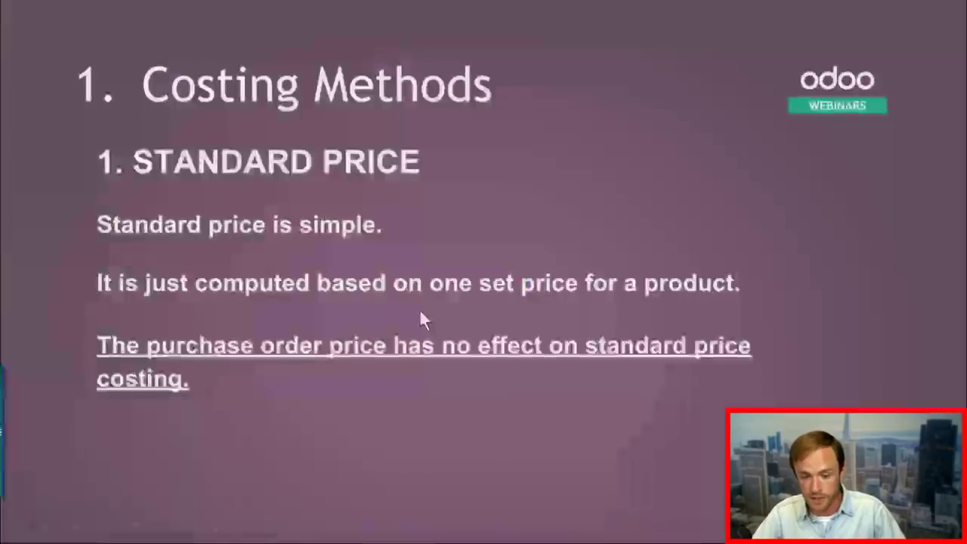
{"action": "left_click", "coordinate": [733, 253]}
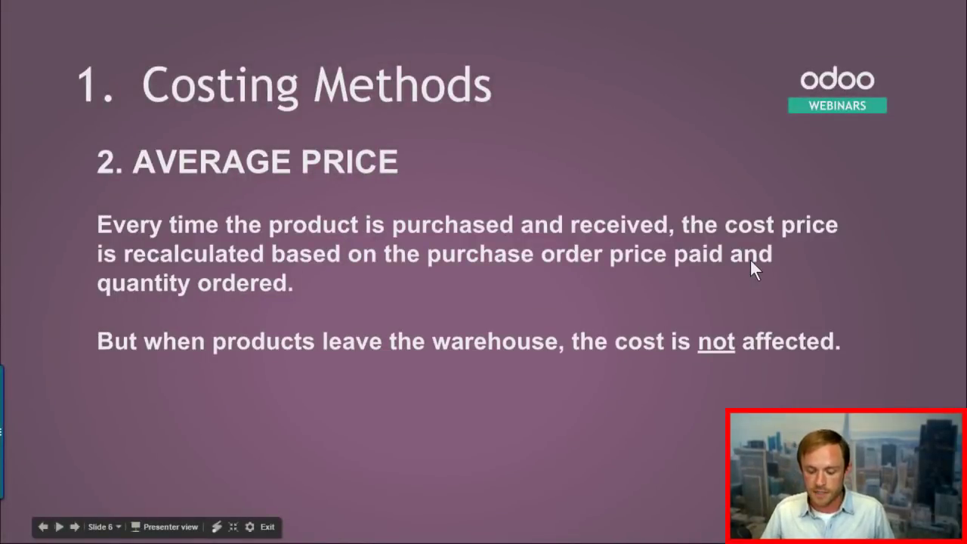
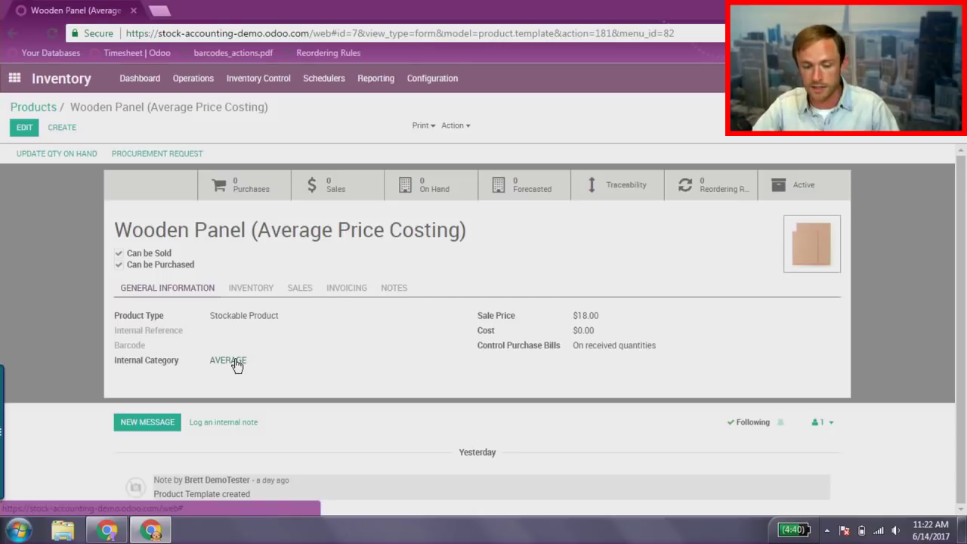
- Examine the cost on the Wooden Panel (Average Price Costing) product form
{"action": "left_click", "coordinate": [605, 330]}
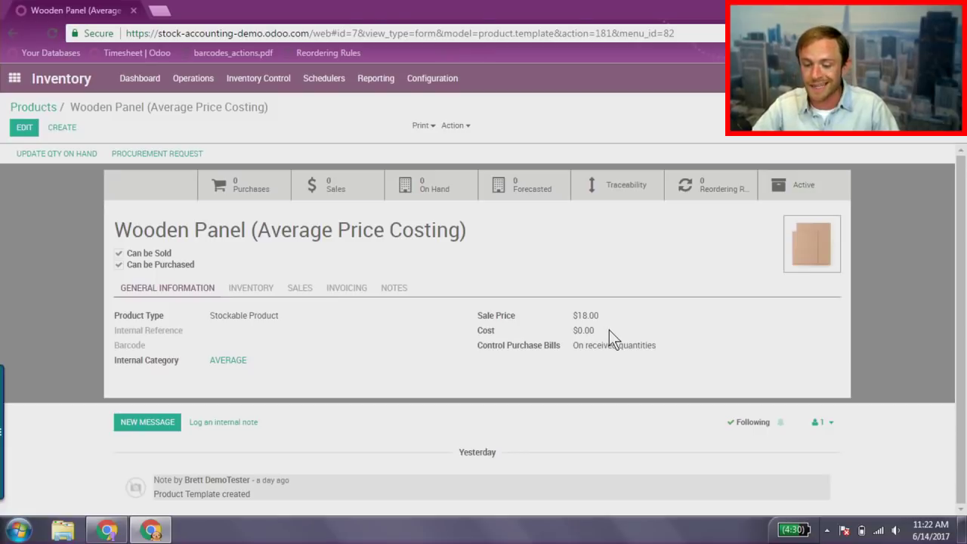
{"action": "triple_click", "coordinate": [577, 330]}
{"action": "left_click", "coordinate": [574, 332]}
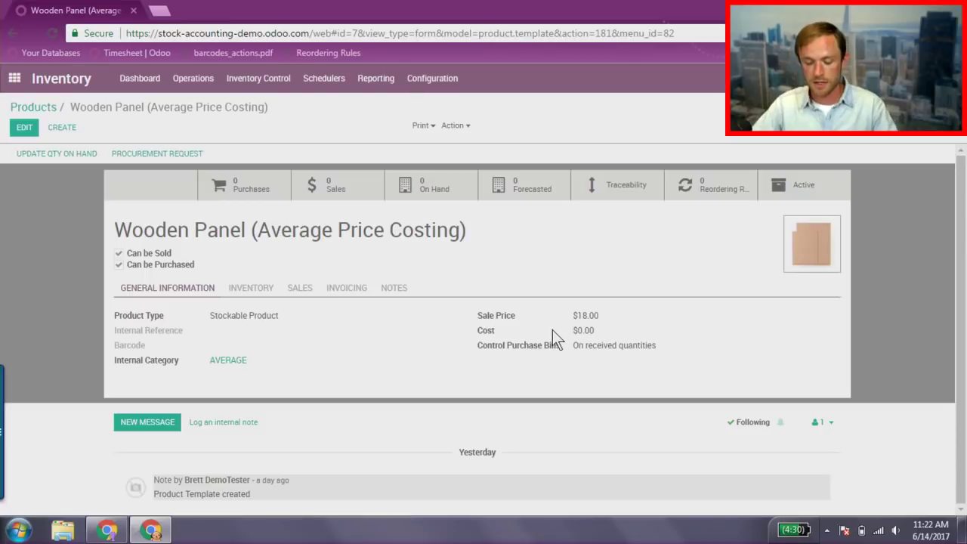
- Go from Inventory to the Purchases app and start a new purchase order for Primary Vendor
{"action": "left_click", "coordinate": [10, 80]}
{"action": "left_click", "coordinate": [441, 225]}
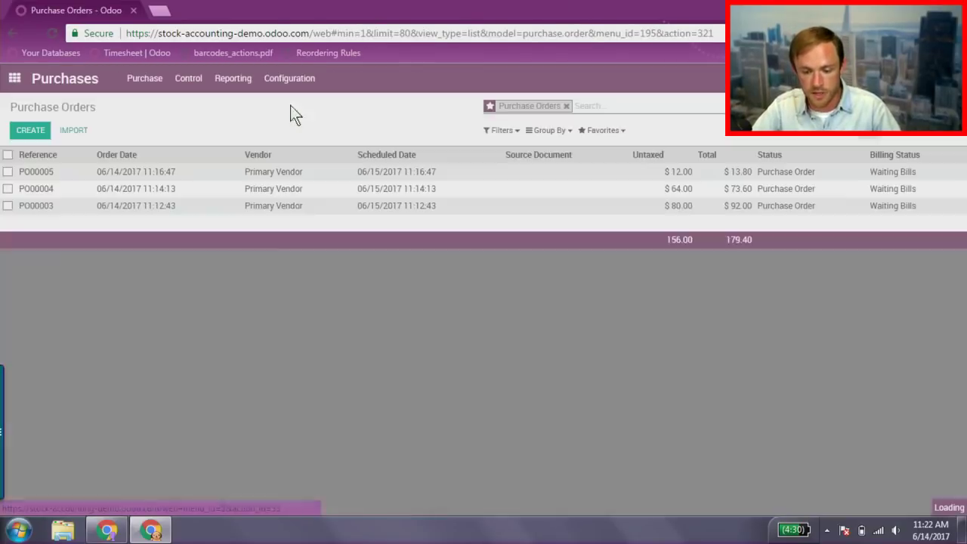
{"action": "left_click", "coordinate": [32, 131]}
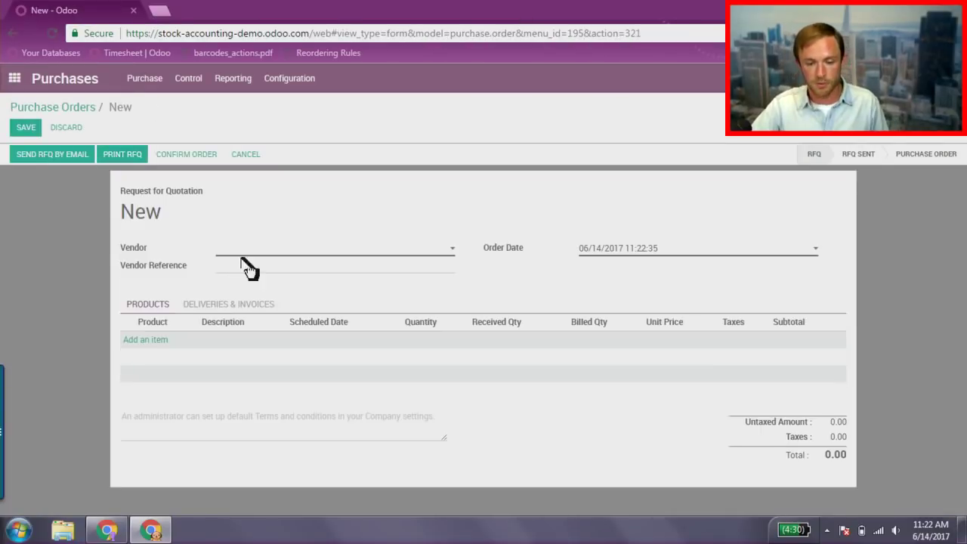
{"action": "left_click", "coordinate": [242, 254]}
{"action": "left_click", "coordinate": [249, 268]}
- Add an order line for Wooden Panel (Average Price Costing) with a quantity of 8 and a unit price of 10.00
{"action": "left_click", "coordinate": [151, 341]}
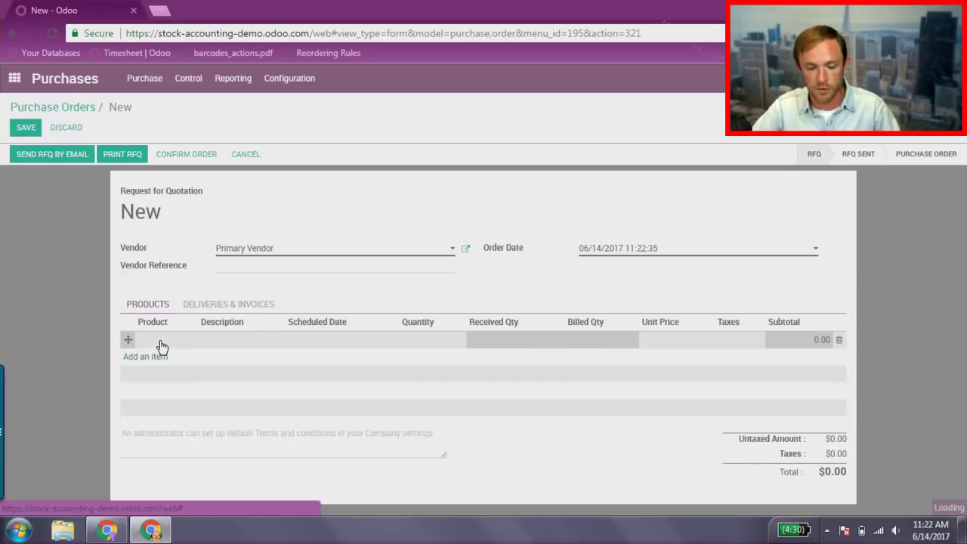
{"action": "left_click", "coordinate": [160, 345]}
{"action": "type", "text": "wood"}
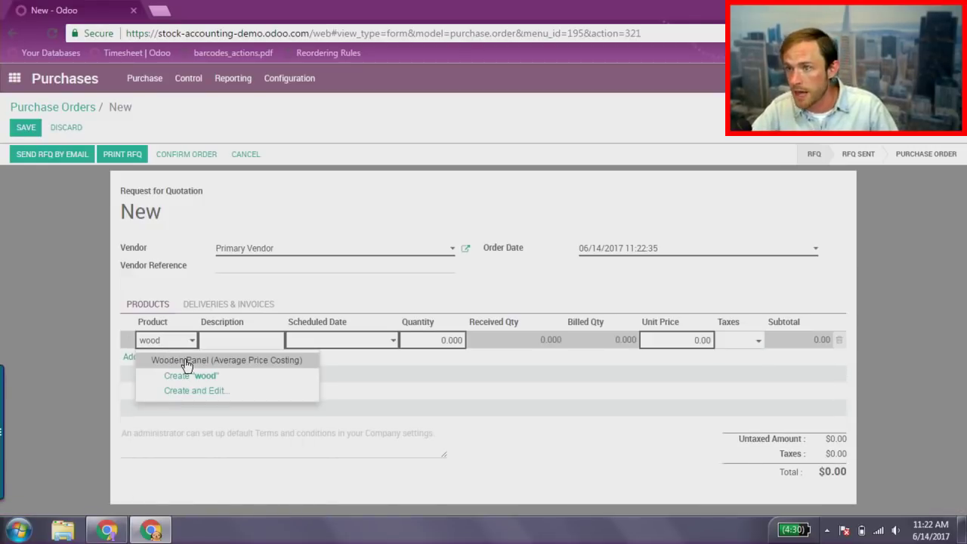
{"action": "left_click", "coordinate": [186, 361]}
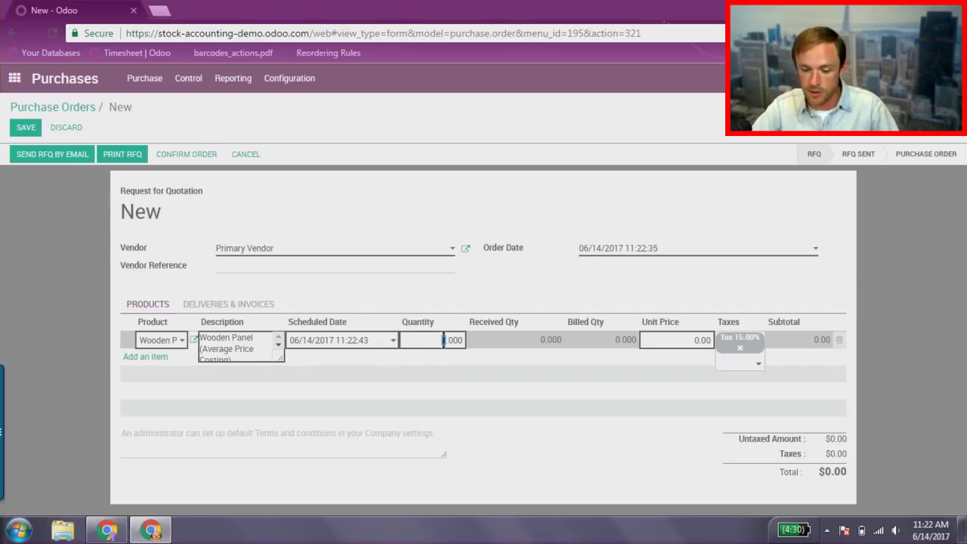
{"action": "type", "text": "8"}
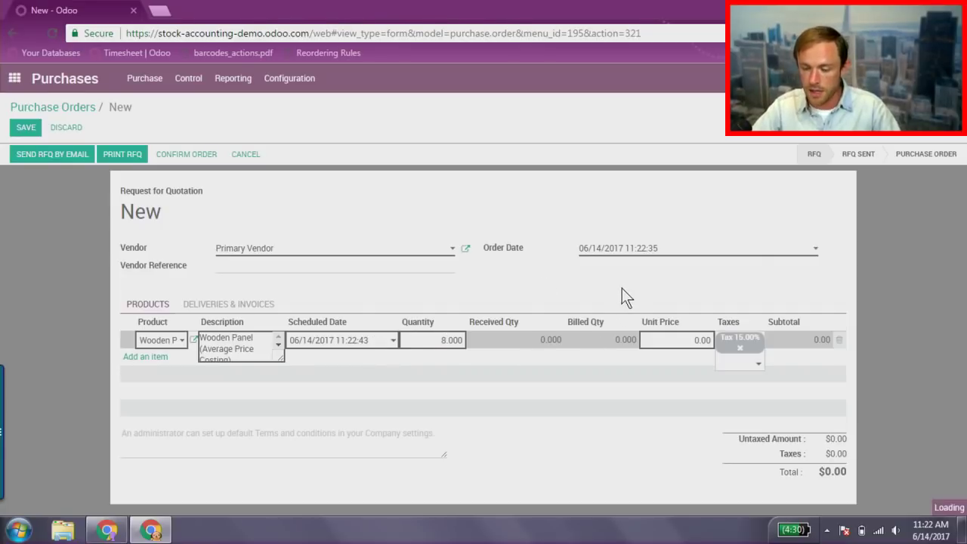
{"action": "left_click", "coordinate": [623, 293]}
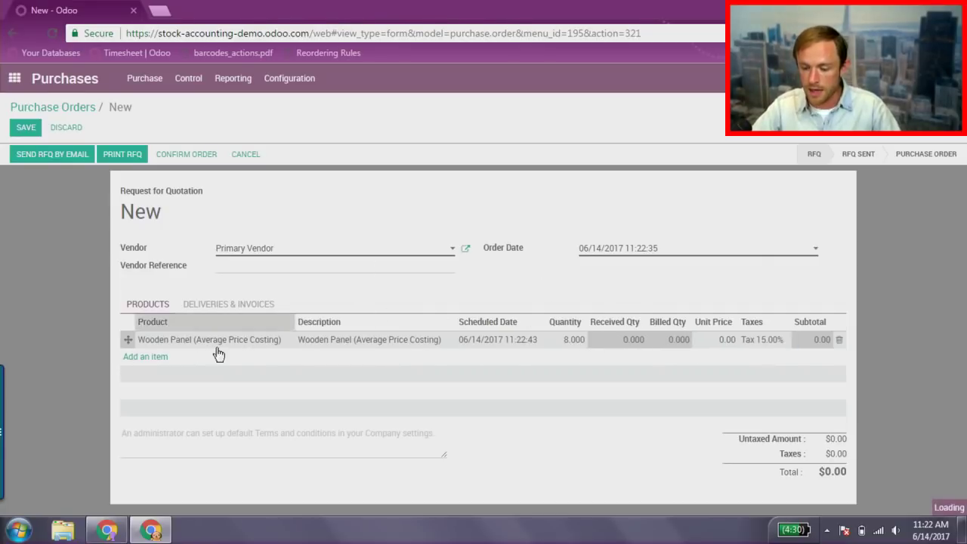
{"action": "left_click", "coordinate": [717, 341]}
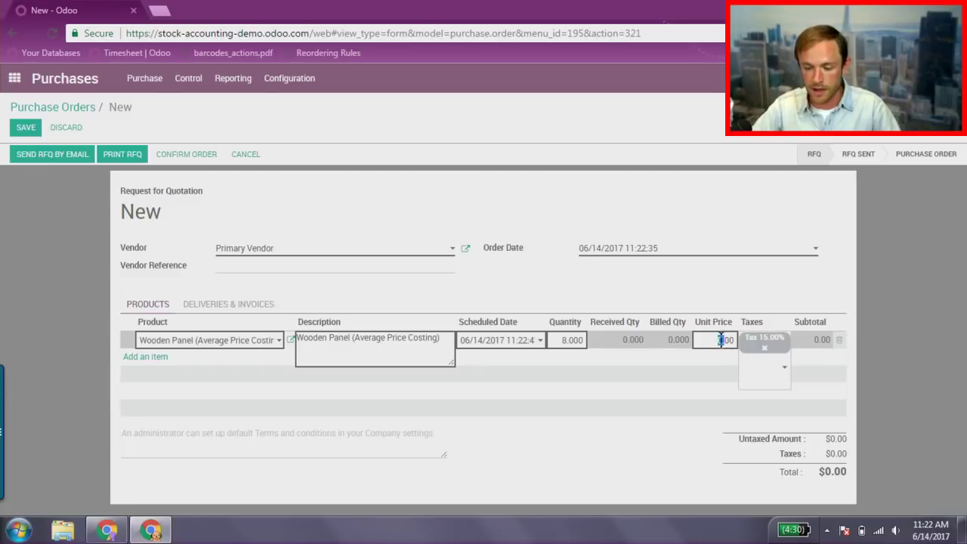
{"action": "left_click", "coordinate": [720, 302]}
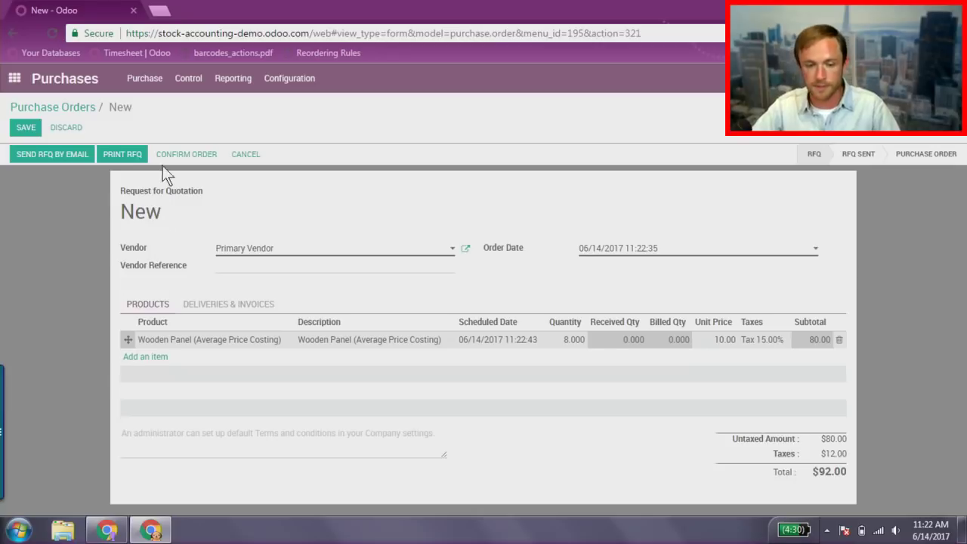
- Confirm the Wooden Panel purchase order and open its incoming shipment for receiving
{"action": "left_click", "coordinate": [185, 155]}
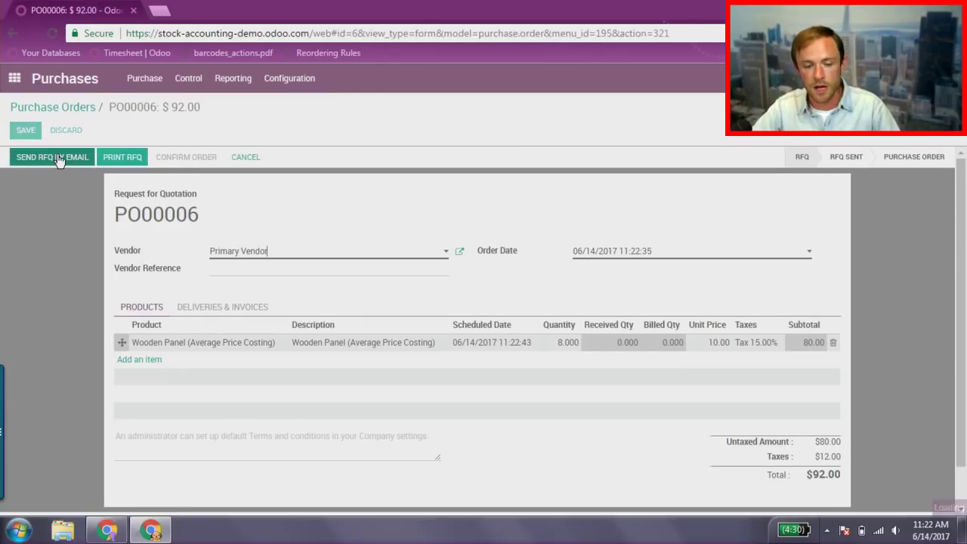
{"action": "left_click", "coordinate": [140, 159]}
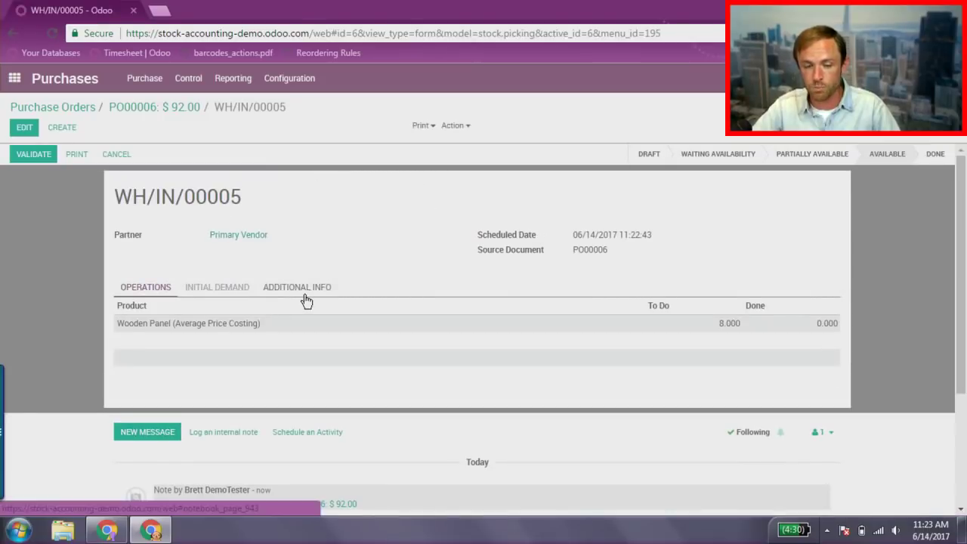
- Check the Wooden Panel (Average Price Costing) product's stock on hand, removing the location grouping and the Internal Locations filter
{"action": "left_click", "coordinate": [144, 78]}
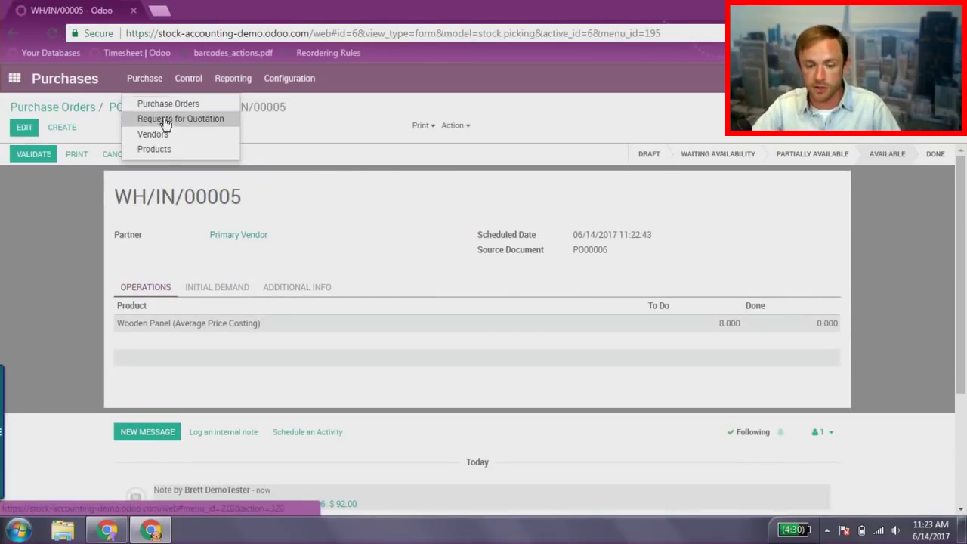
{"action": "left_click", "coordinate": [164, 149]}
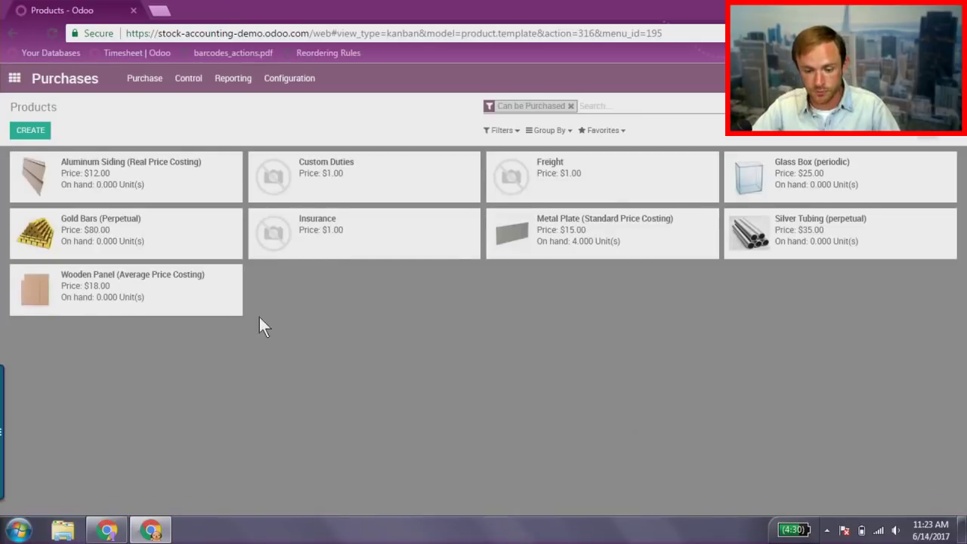
{"action": "left_click", "coordinate": [76, 296]}
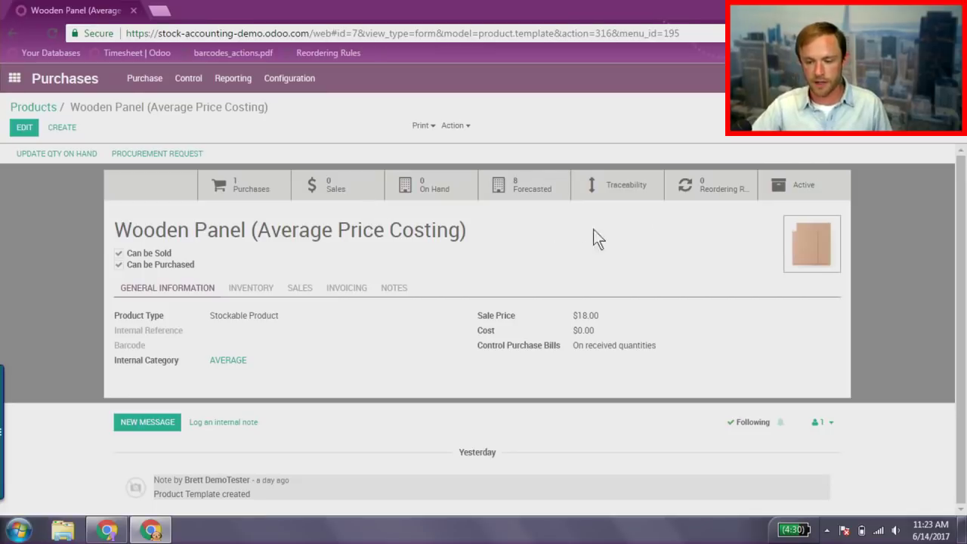
{"action": "left_click", "coordinate": [431, 185]}
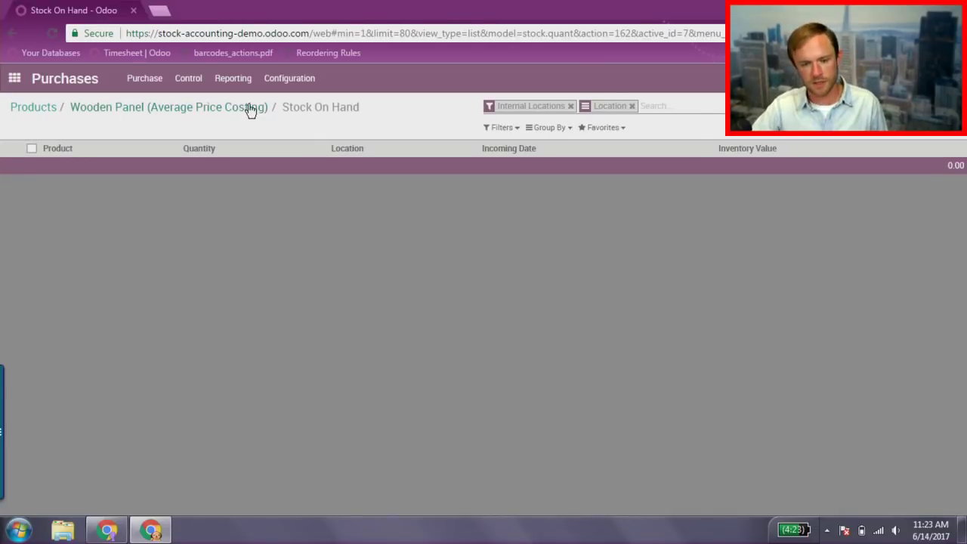
{"action": "left_click", "coordinate": [632, 106]}
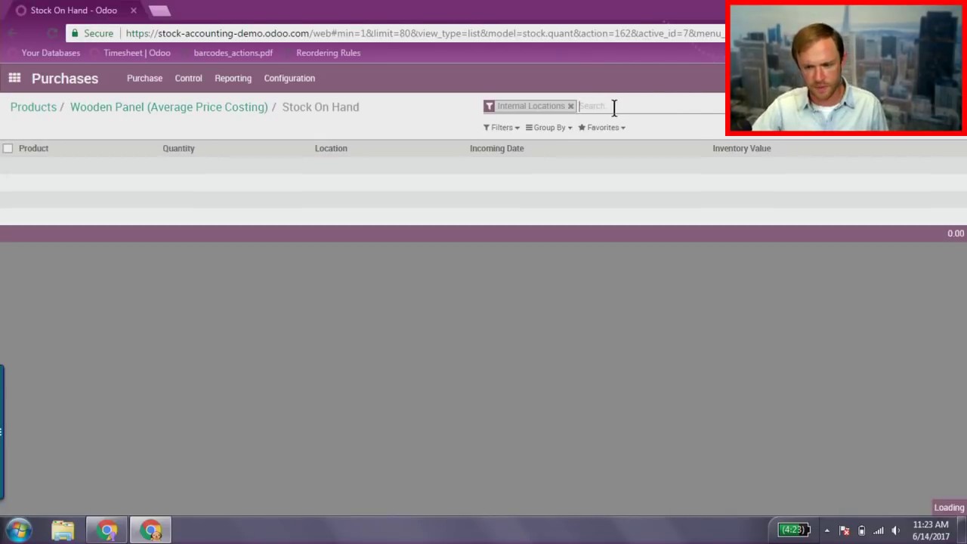
{"action": "left_click", "coordinate": [570, 106]}
{"action": "left_click", "coordinate": [222, 109]}
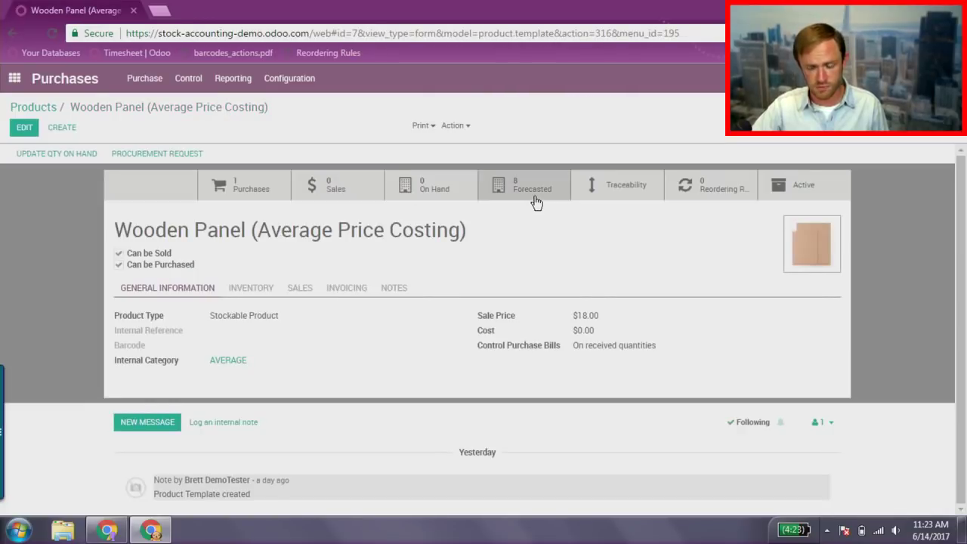
- Reopen the Wooden Panel purchase order from the Purchases app and validate its shipment, processing all quantities as an immediate transfer
{"action": "left_click", "coordinate": [13, 78]}
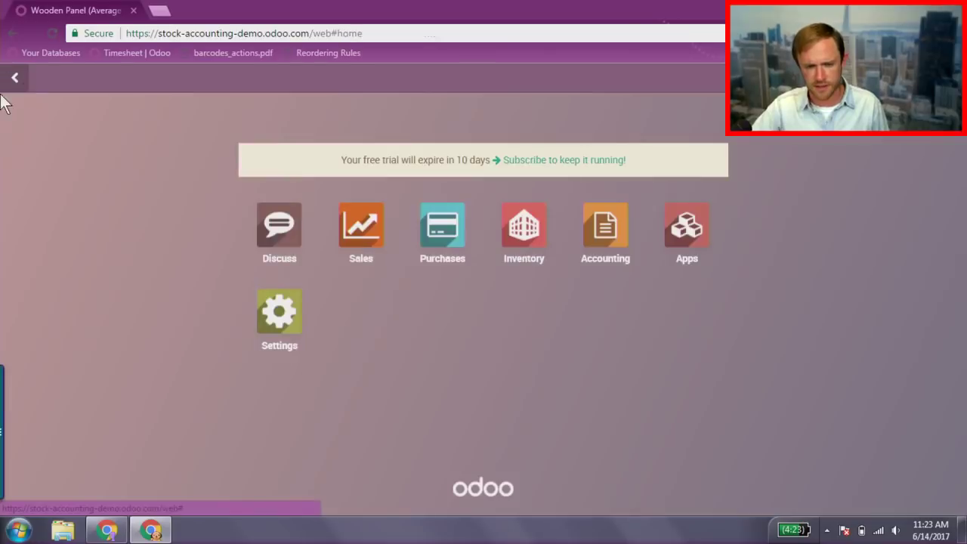
{"action": "left_click", "coordinate": [432, 240]}
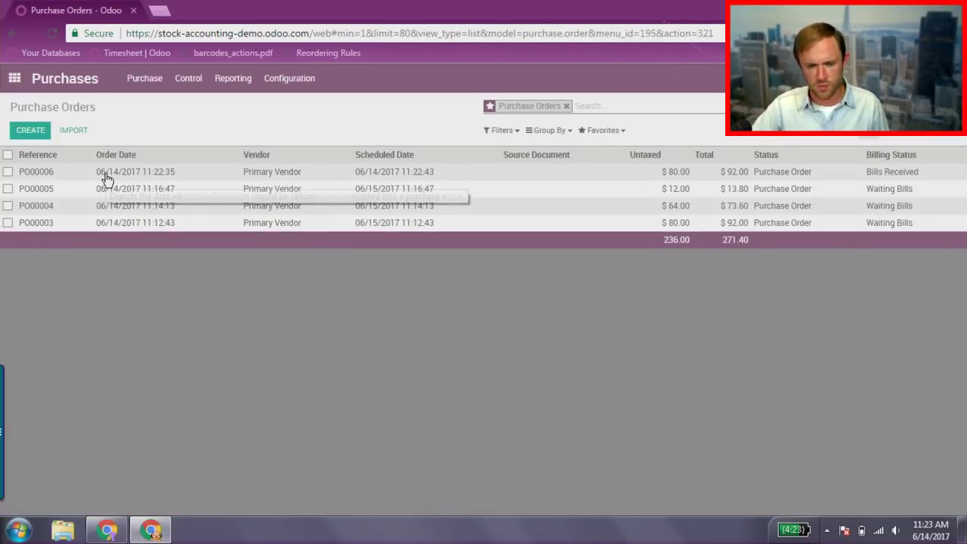
{"action": "left_click", "coordinate": [281, 171]}
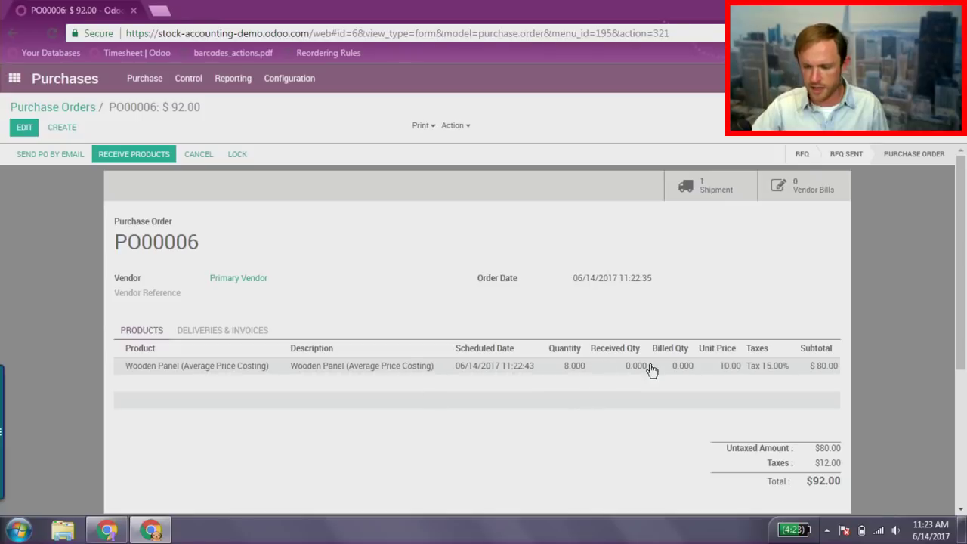
{"action": "left_click", "coordinate": [710, 195]}
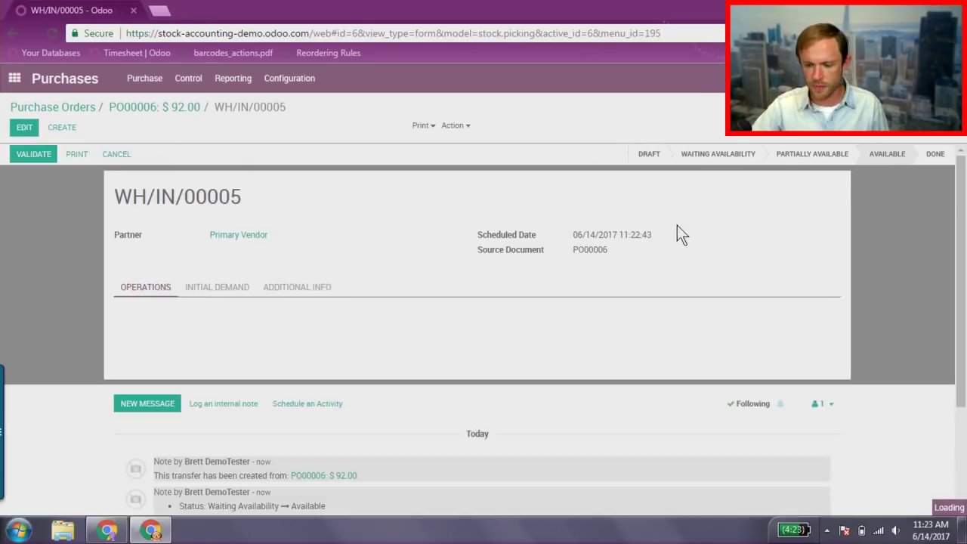
{"action": "left_click", "coordinate": [33, 156]}
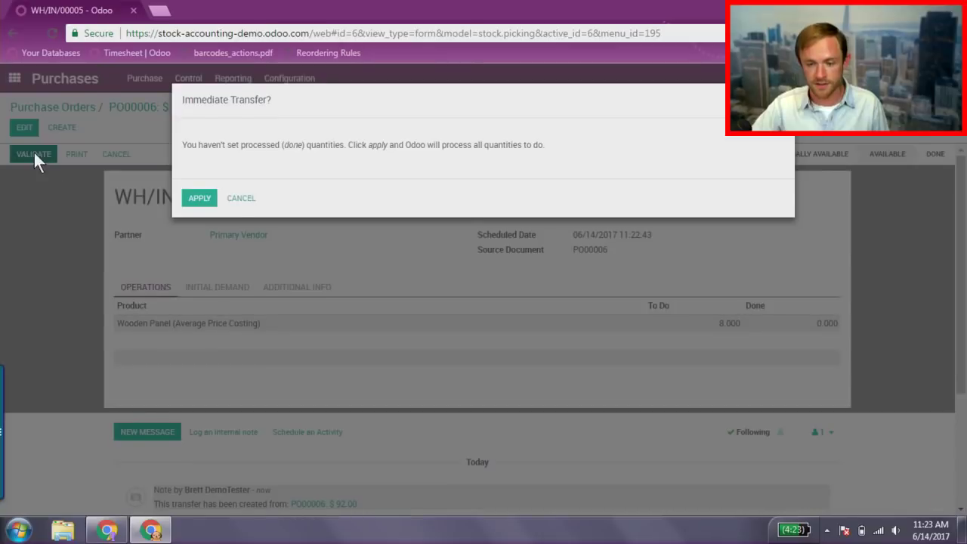
{"action": "left_click", "coordinate": [191, 199]}
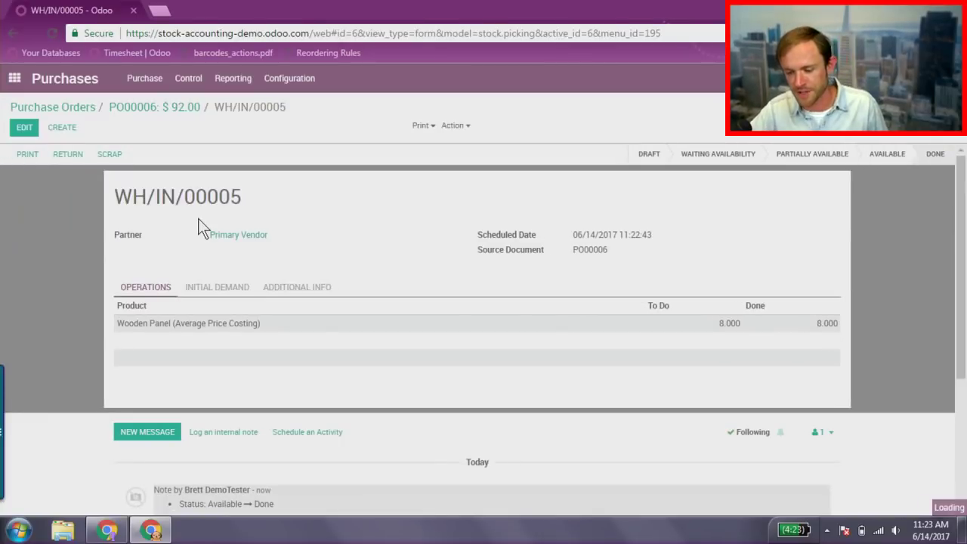
- Open the Wooden Panel (Average Price Costing) product form and examine its cost after the receipt
{"action": "left_click", "coordinate": [145, 78]}
{"action": "left_click", "coordinate": [159, 104]}
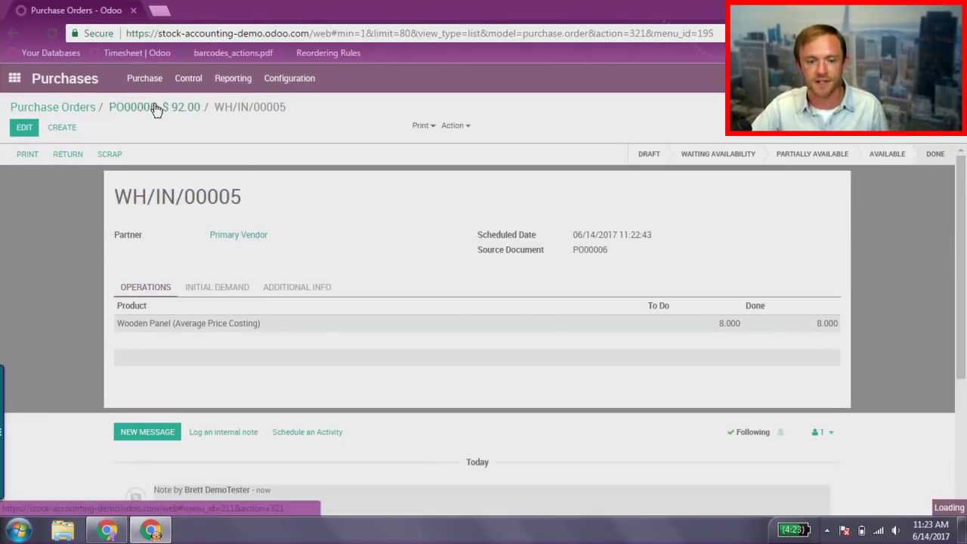
{"action": "left_click", "coordinate": [149, 89]}
{"action": "left_click", "coordinate": [155, 149]}
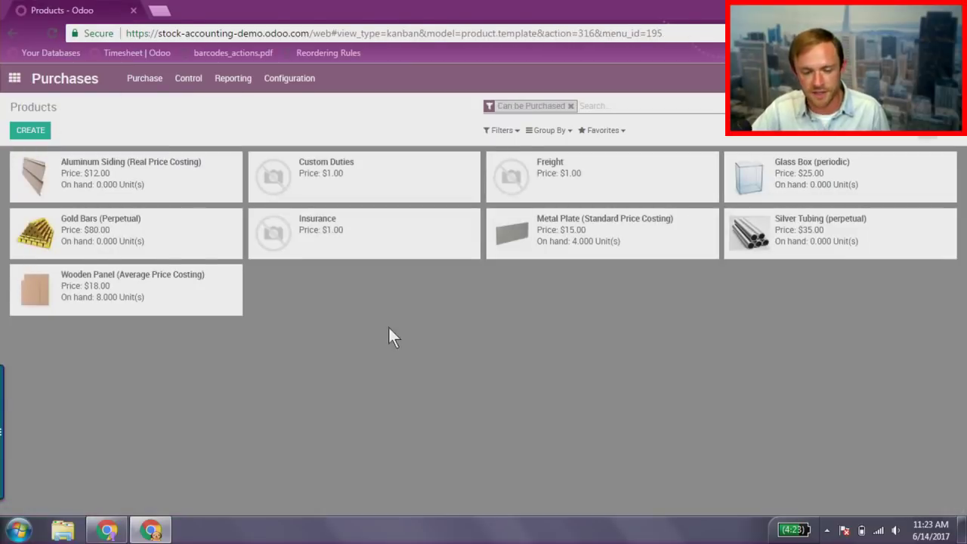
{"action": "left_click", "coordinate": [186, 289]}
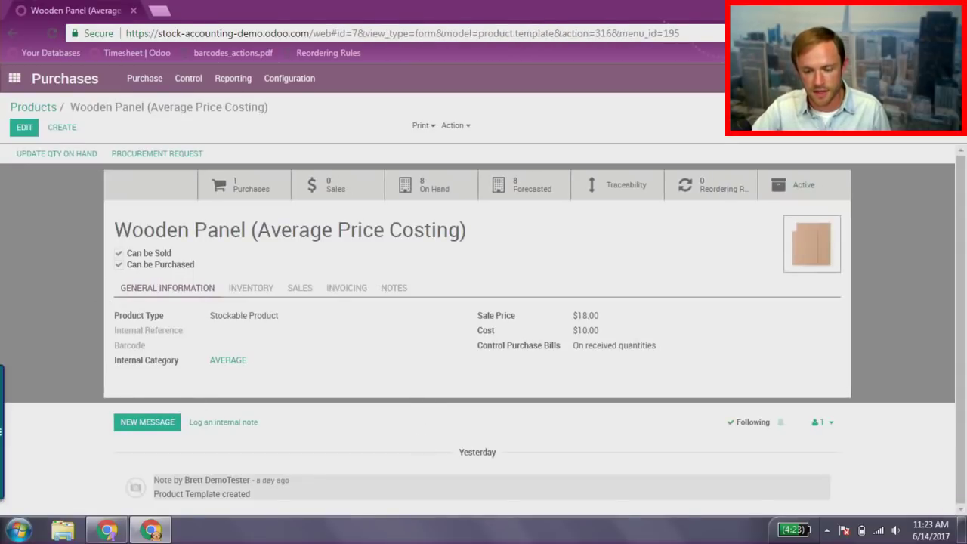
{"action": "left_click_drag", "start_coordinate": [599, 330], "coordinate": [511, 329]}
{"action": "left_click", "coordinate": [481, 333]}
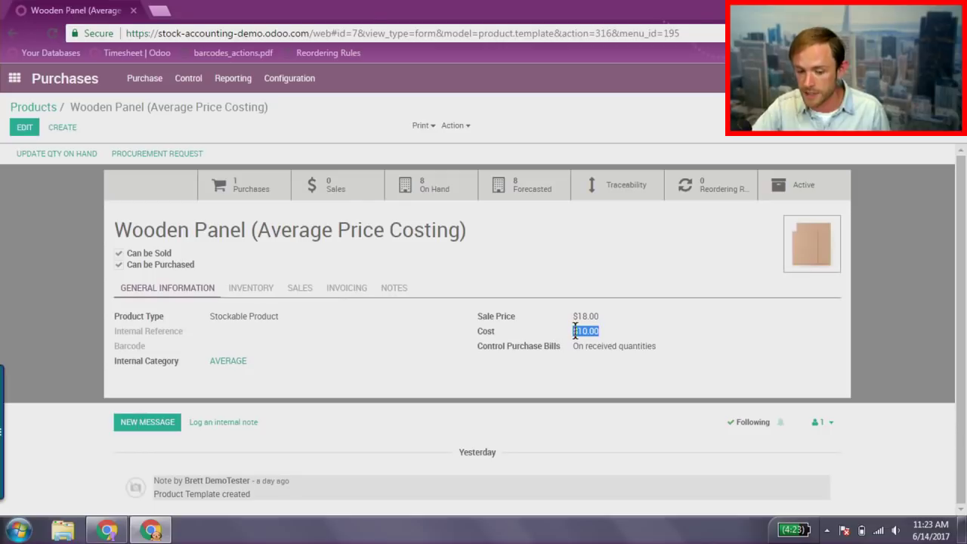
- Examine the Wooden Panel's on-hand quantity and inventory value in WH/Stock, and return to the product form
{"action": "left_click", "coordinate": [425, 188]}
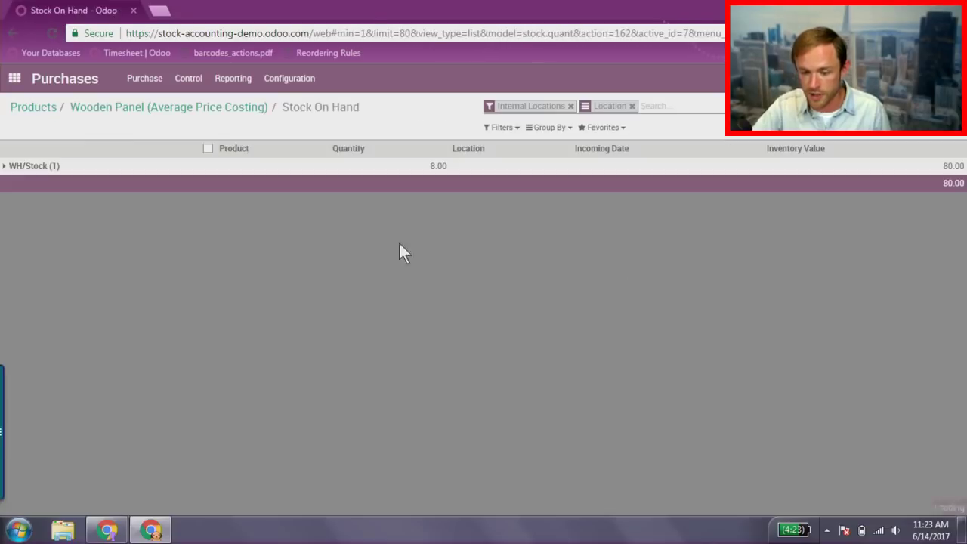
{"action": "left_click", "coordinate": [26, 167]}
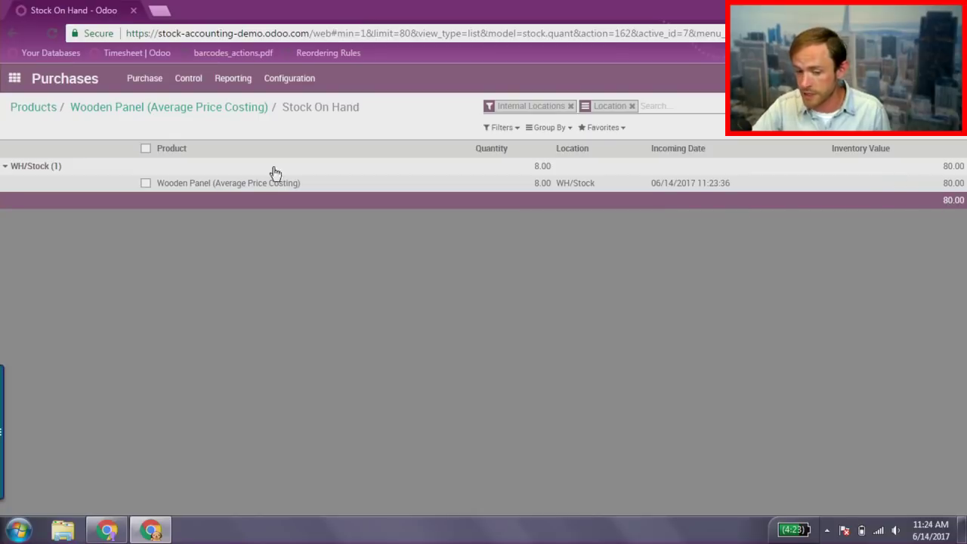
{"action": "left_click", "coordinate": [44, 167]}
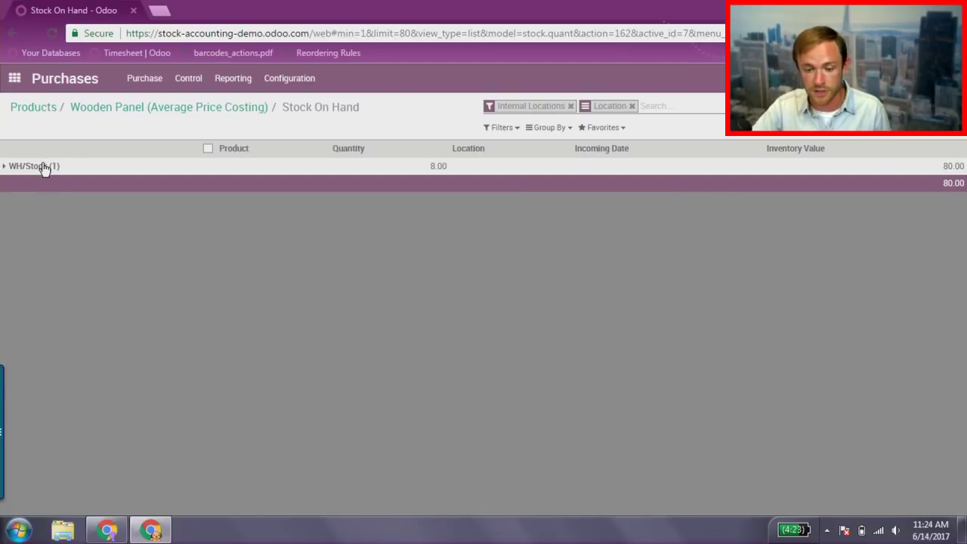
{"action": "left_click", "coordinate": [43, 109]}
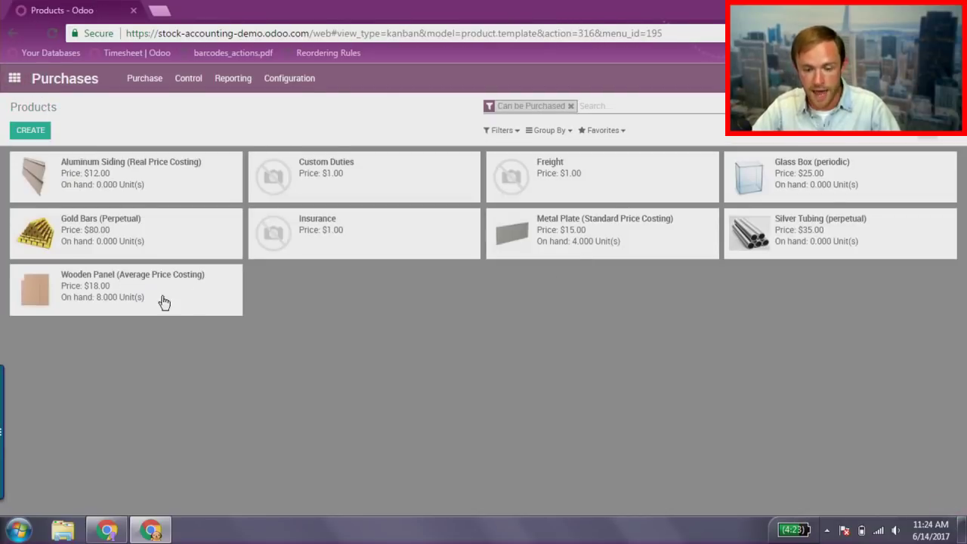
{"action": "left_click", "coordinate": [98, 300]}
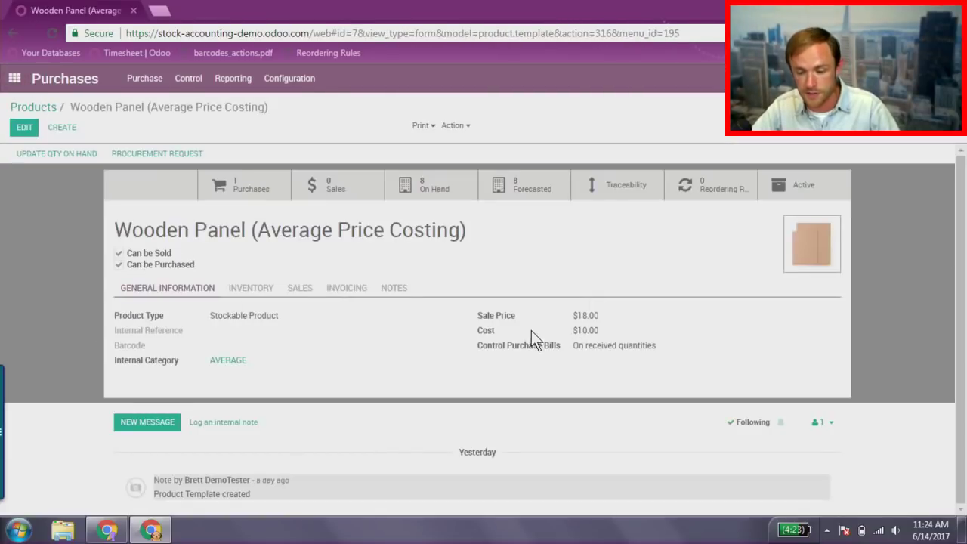
- Start a new purchase order for Primary Vendor
{"action": "left_click", "coordinate": [138, 77]}
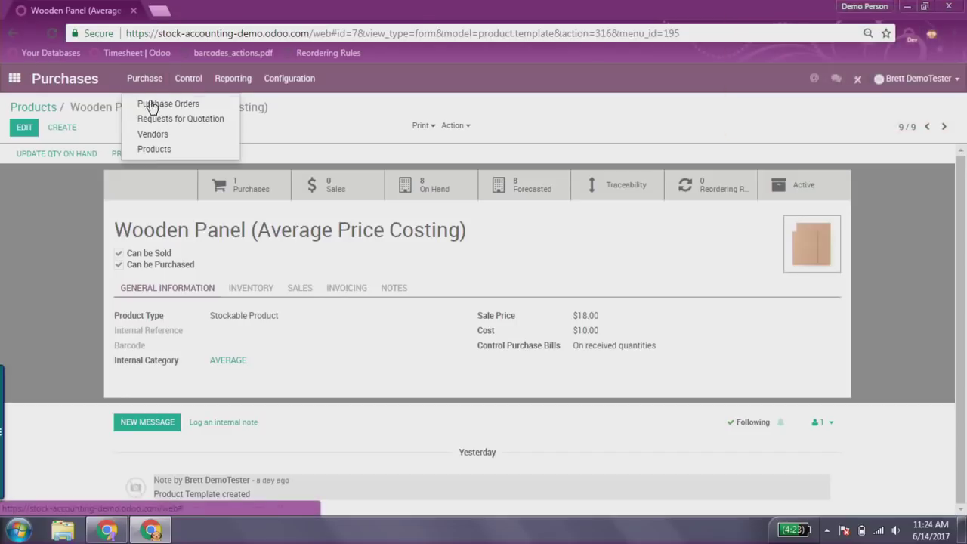
{"action": "left_click", "coordinate": [154, 104]}
{"action": "left_click", "coordinate": [31, 131]}
{"action": "left_click", "coordinate": [230, 257]}
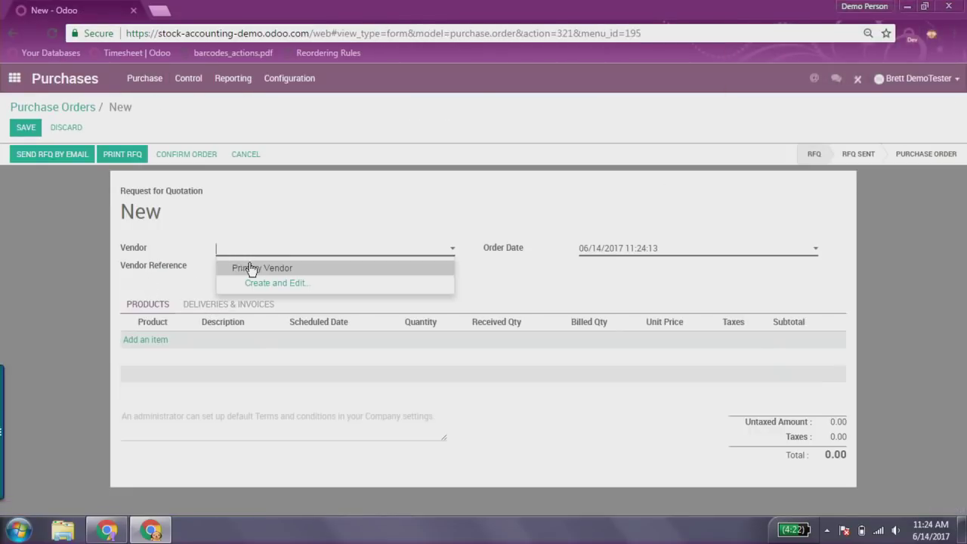
{"action": "left_click", "coordinate": [226, 269]}
- Add an order line for Wooden Panel (Average Price Costing) with a quantity of 4 and a unit price of 16.00
{"action": "left_click", "coordinate": [160, 340]}
{"action": "left_click", "coordinate": [158, 343]}
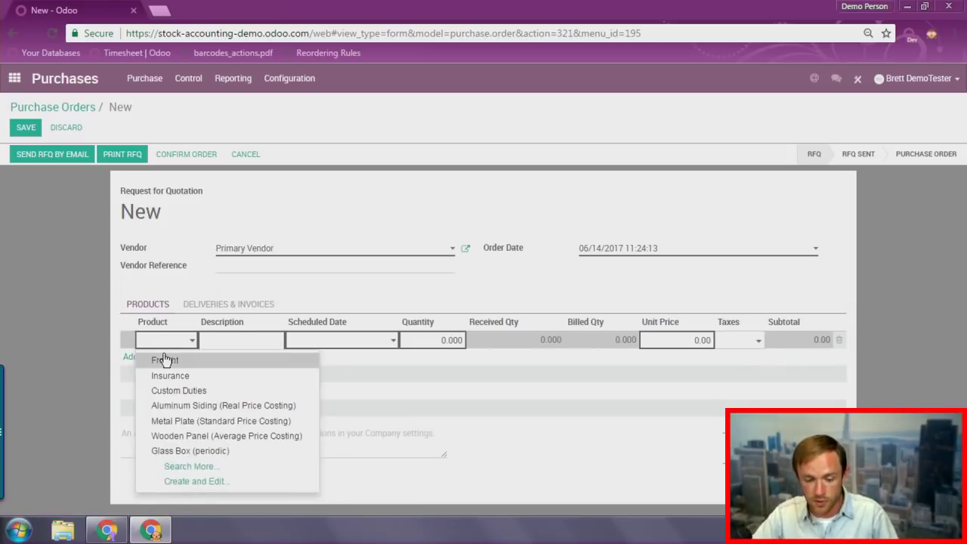
{"action": "left_click", "coordinate": [173, 433]}
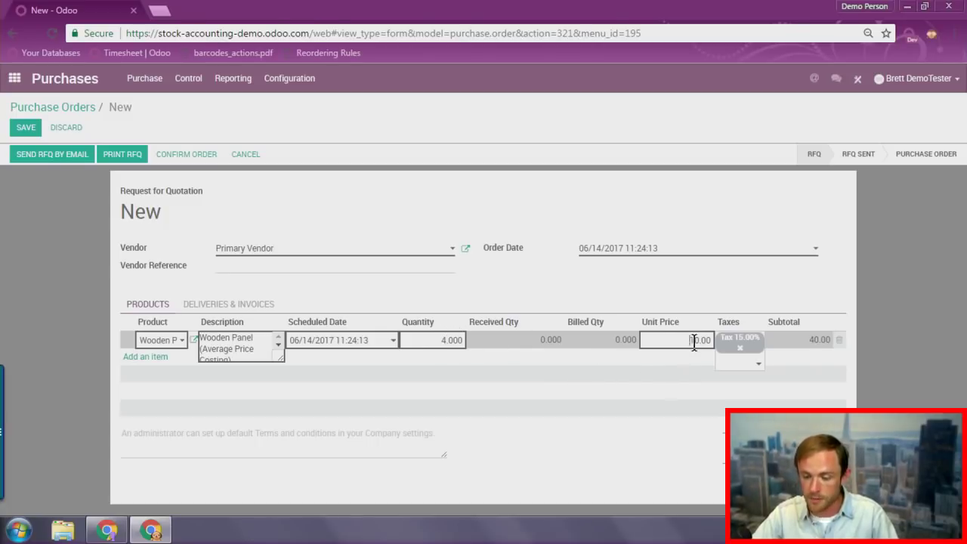
{"action": "left_click_drag", "start_coordinate": [695, 340], "coordinate": [698, 341]}
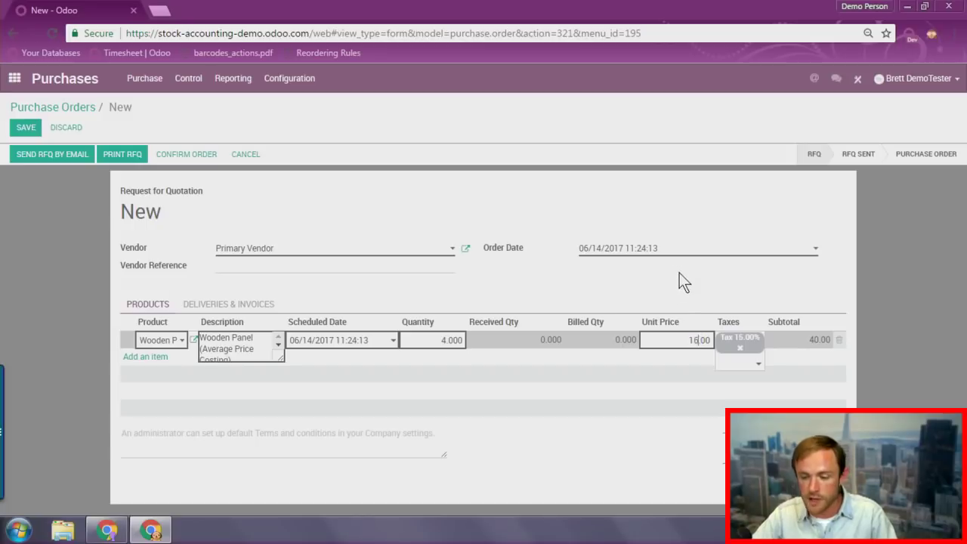
{"action": "left_click", "coordinate": [685, 300]}
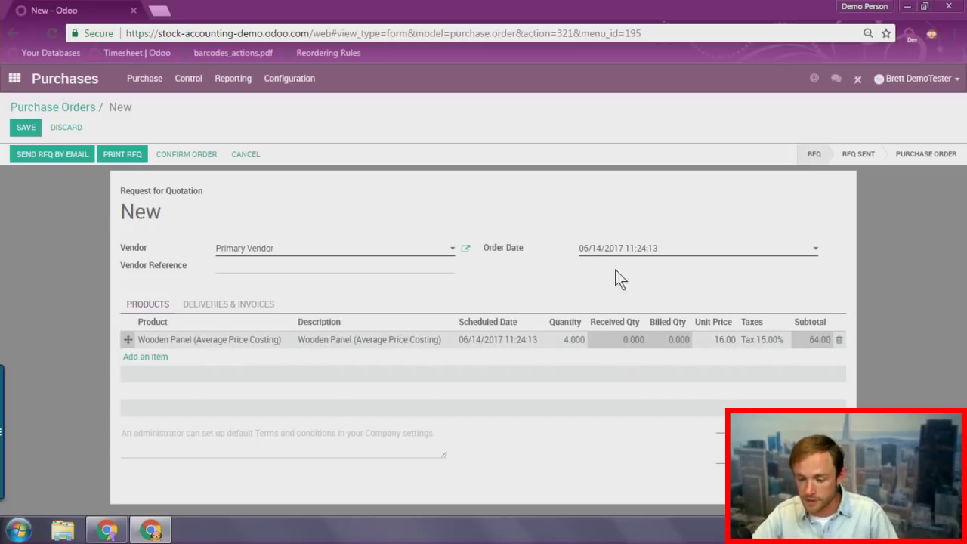
- Confirm the second Wooden Panel purchase order and receive all its products as an immediate transfer
{"action": "left_click", "coordinate": [185, 155]}
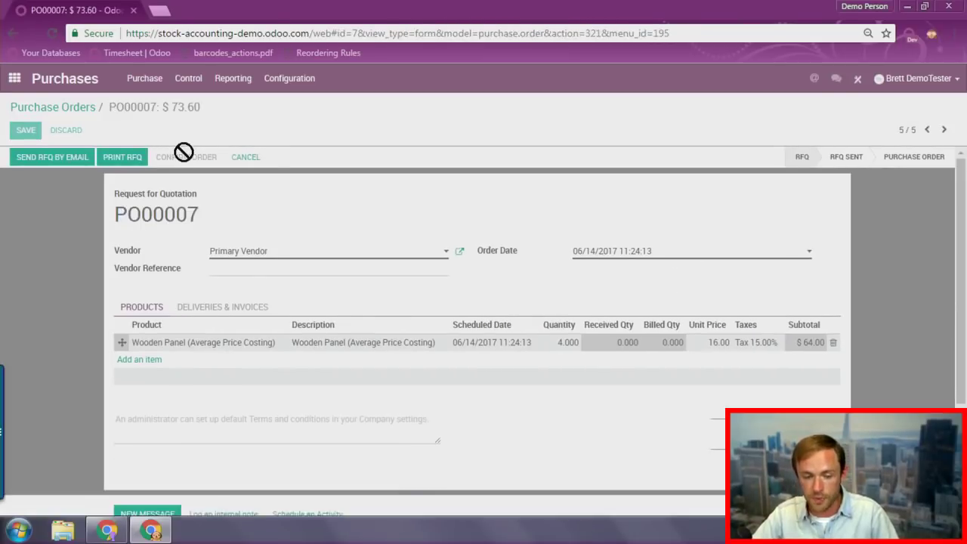
{"action": "left_click", "coordinate": [146, 154]}
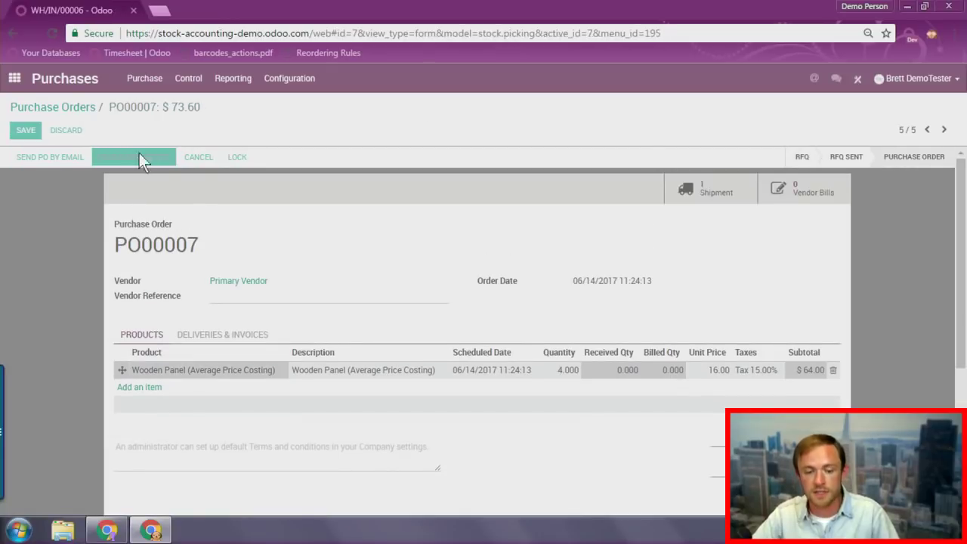
{"action": "left_click", "coordinate": [30, 156]}
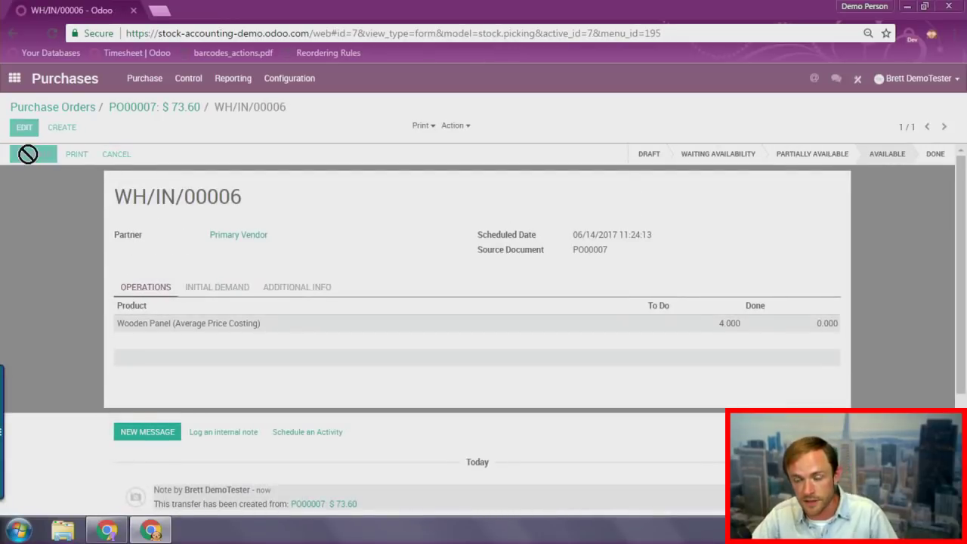
{"action": "left_click", "coordinate": [198, 199]}
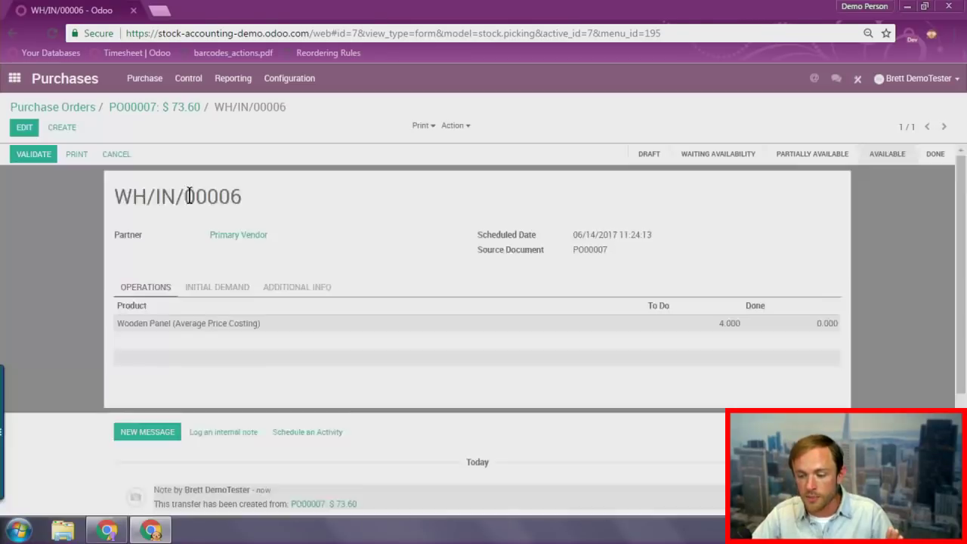
- Reopen the Wooden Panel (Average Price Costing) product form and examine its cost after the second receipt
{"action": "left_click", "coordinate": [145, 78]}
{"action": "left_click", "coordinate": [160, 149]}
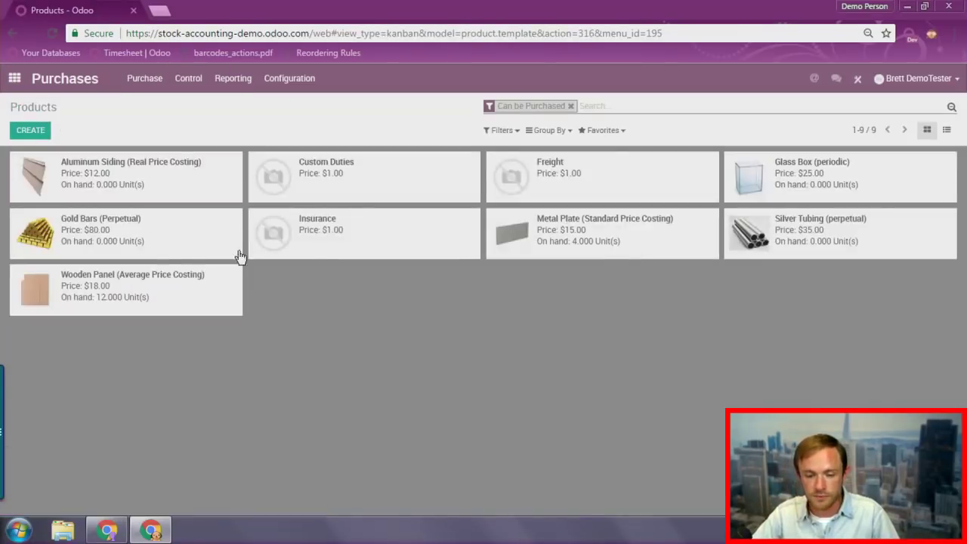
{"action": "left_click", "coordinate": [123, 298]}
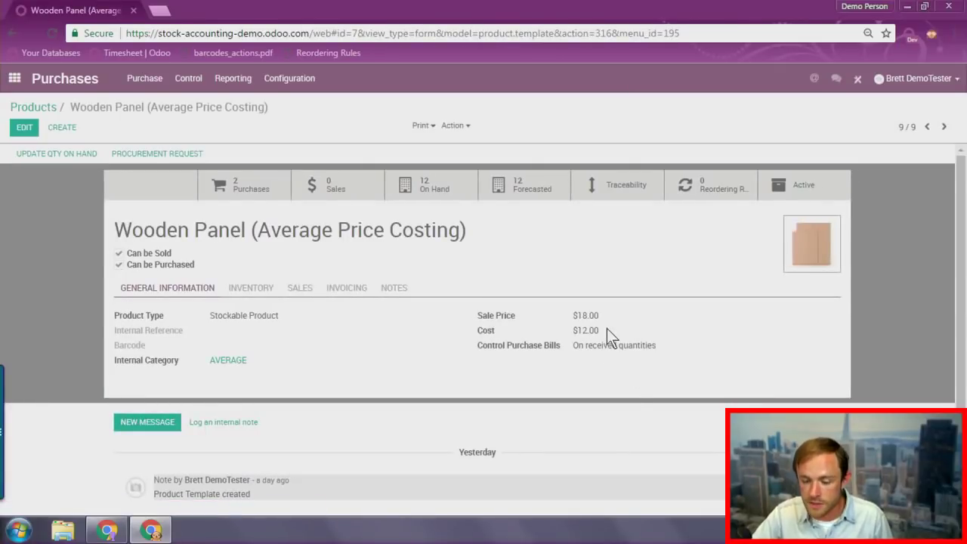
- Examine the quantities and inventory values of the Wooden Panel's stock on hand in WH/Stock and return to the product form
{"action": "left_click", "coordinate": [579, 337]}
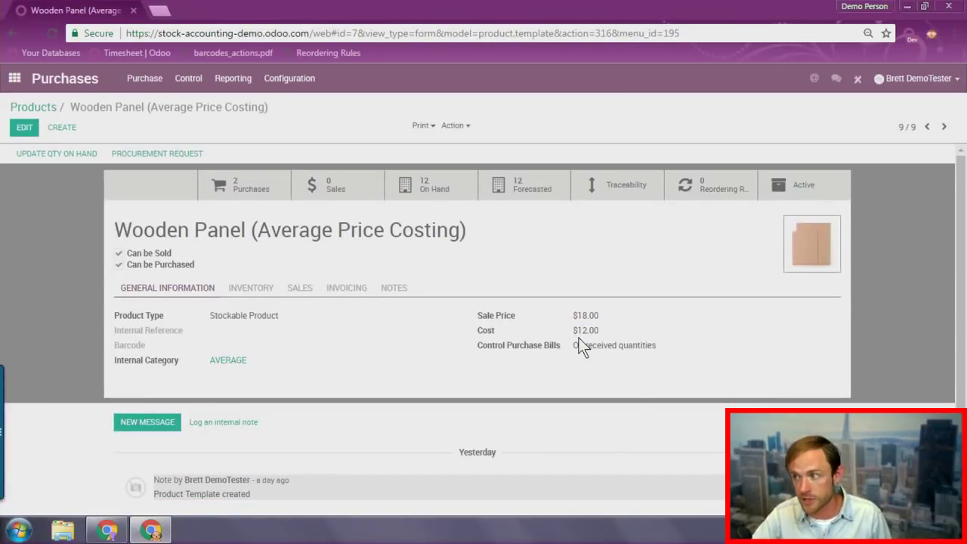
{"action": "left_click", "coordinate": [436, 185]}
{"action": "left_click", "coordinate": [35, 166]}
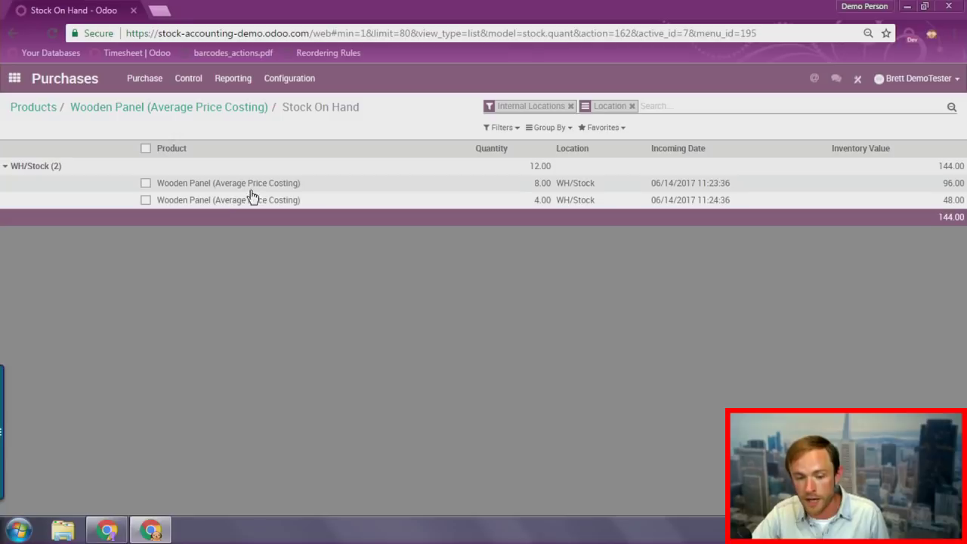
{"action": "left_click", "coordinate": [30, 167]}
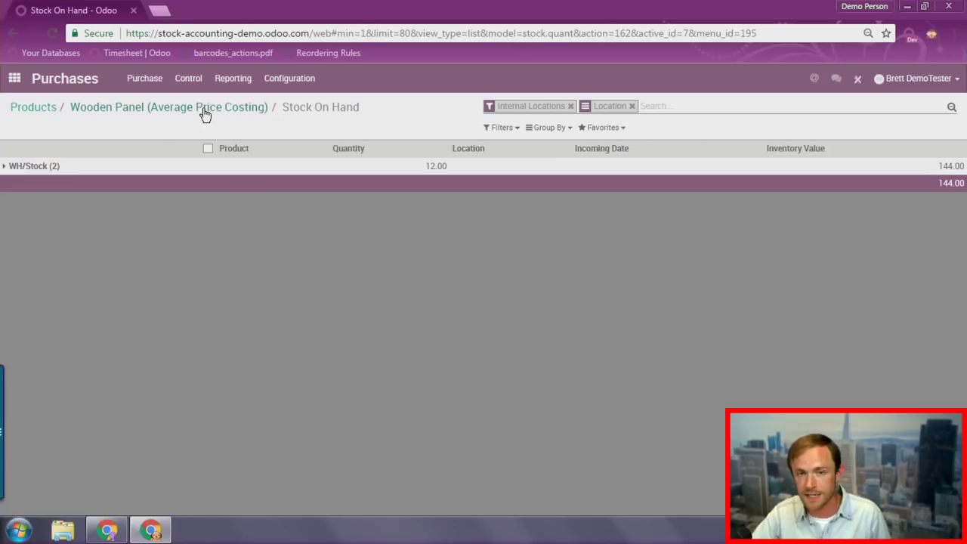
{"action": "left_click", "coordinate": [204, 111]}
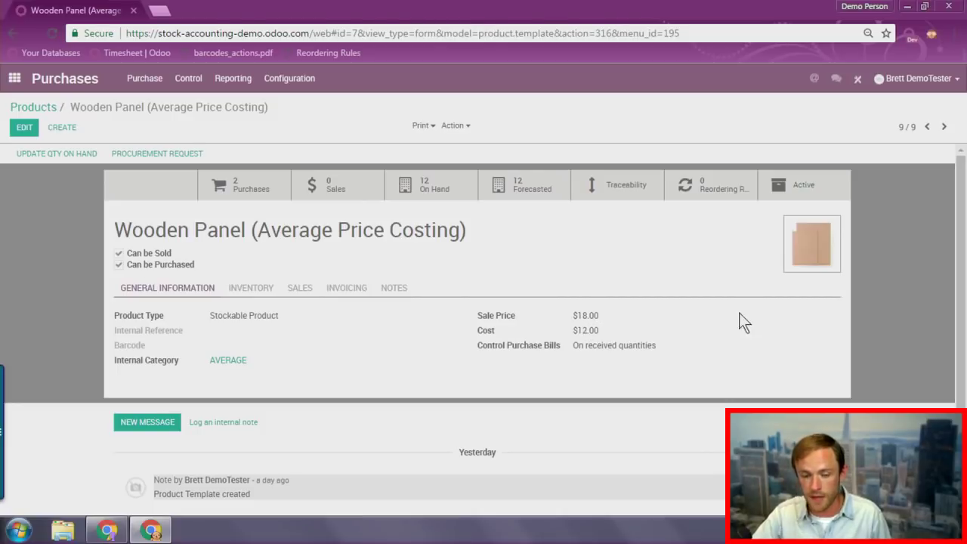
- Start a new sales order in the Sales module for the first customer offered
{"action": "left_click", "coordinate": [14, 77]}
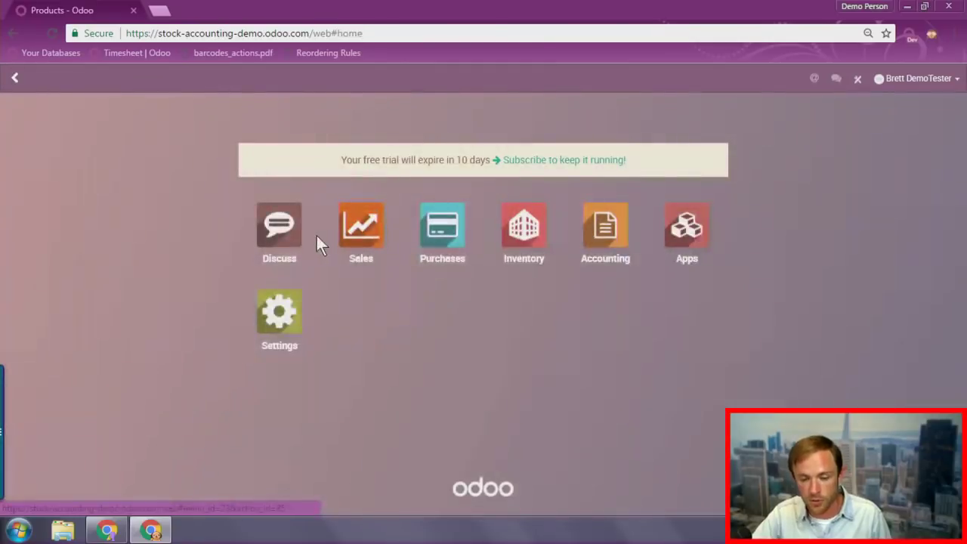
{"action": "left_click", "coordinate": [346, 237]}
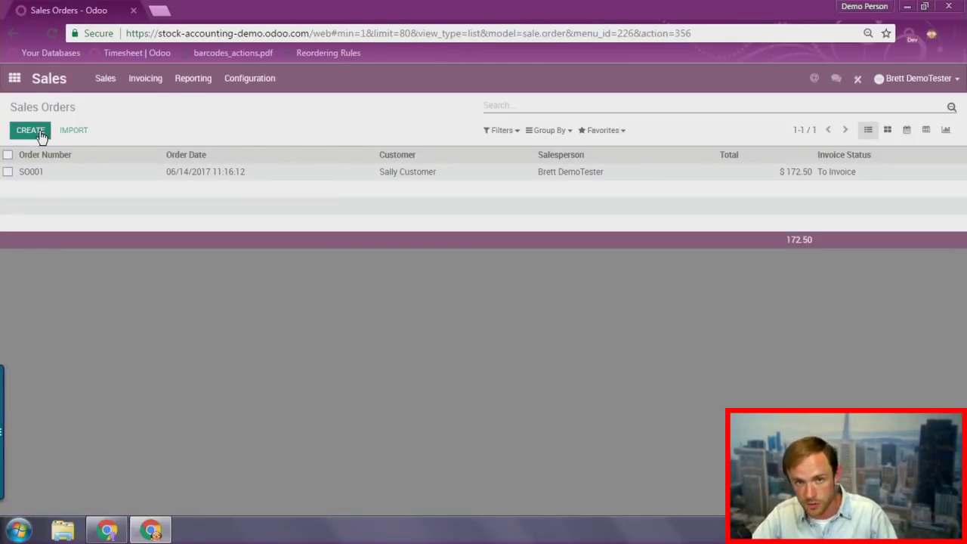
{"action": "left_click", "coordinate": [40, 135]}
{"action": "left_click", "coordinate": [224, 241]}
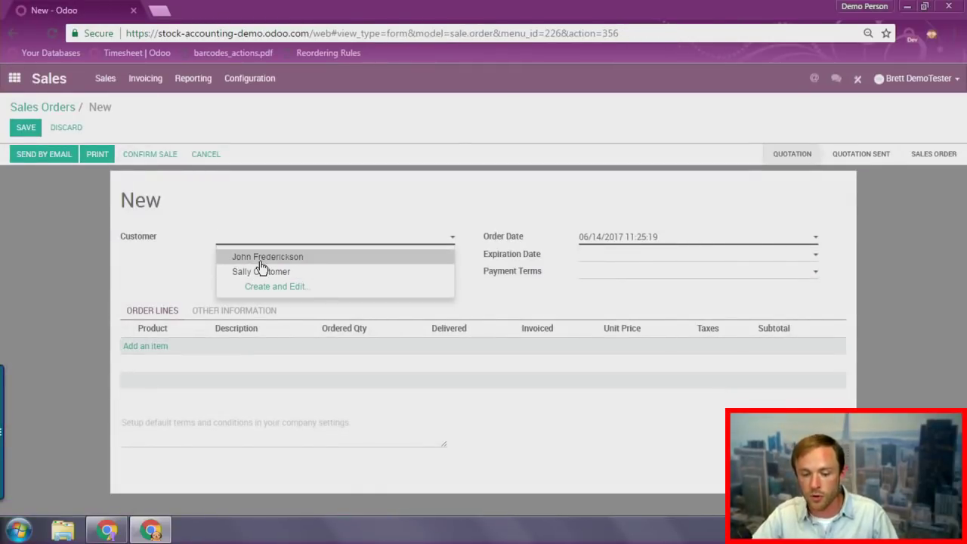
{"action": "left_click", "coordinate": [249, 252]}
- Add a sales order line for Wooden Panel (Average Price Costing) with an ordered quantity of 10
{"action": "left_click", "coordinate": [158, 348]}
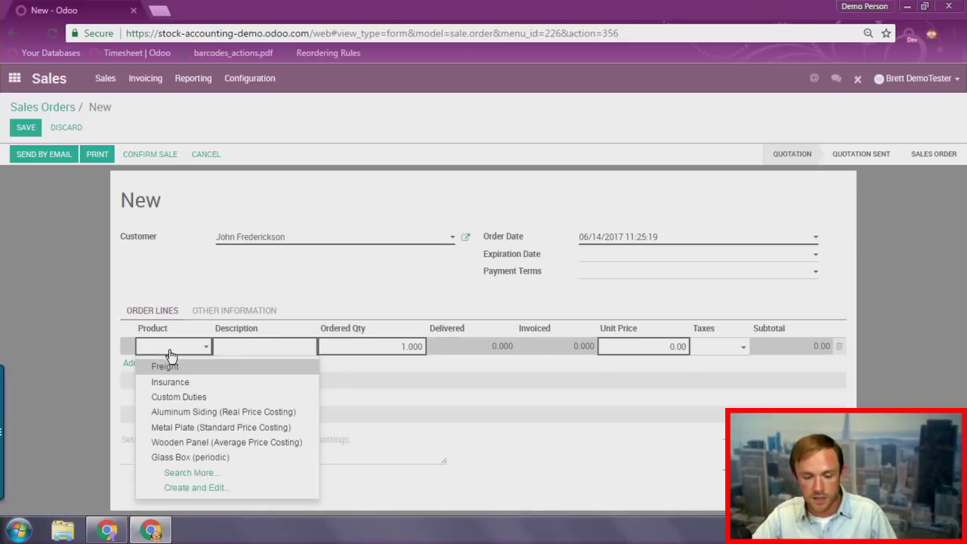
{"action": "left_click", "coordinate": [171, 444]}
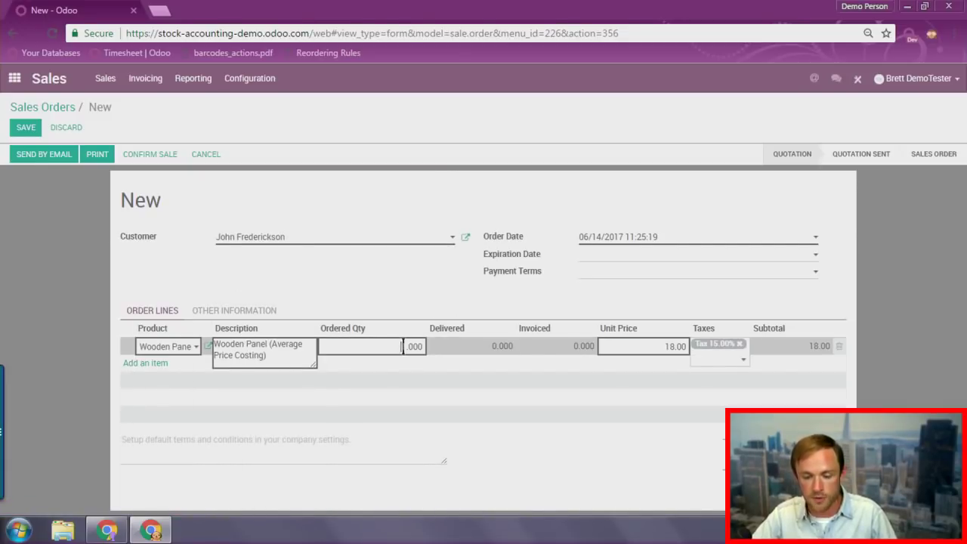
{"action": "left_click", "coordinate": [449, 314]}
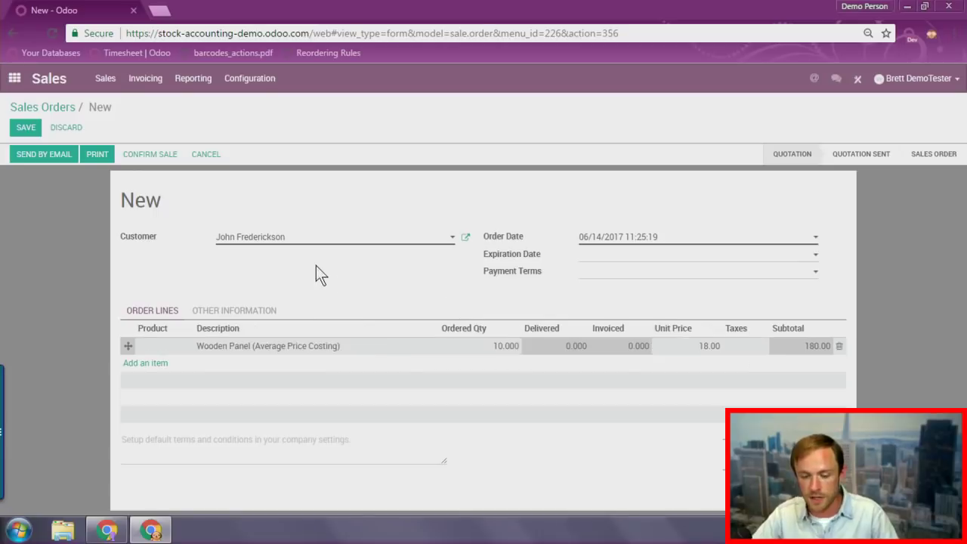
- Confirm the Wooden Panel sale and deliver all its products as an immediate transfer
{"action": "left_click", "coordinate": [144, 155]}
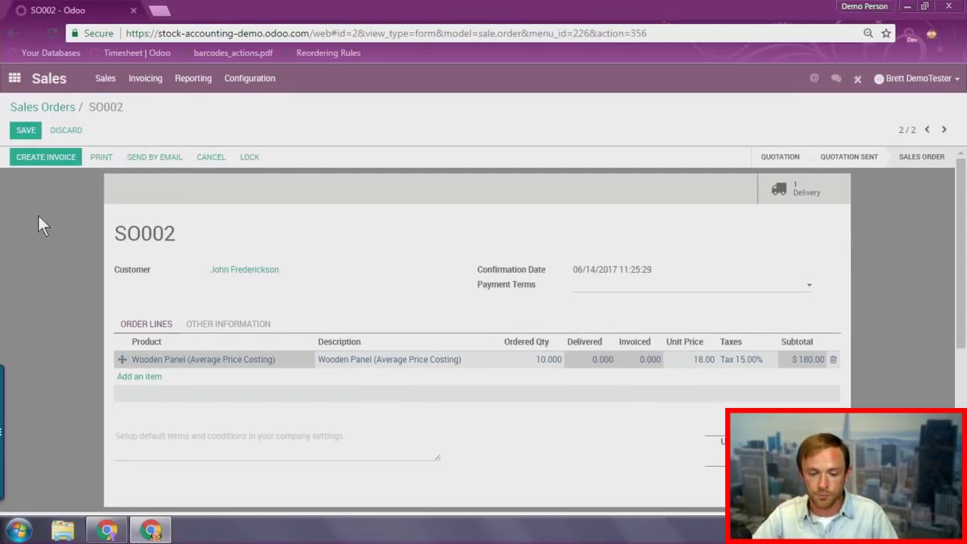
{"action": "left_click", "coordinate": [799, 189]}
{"action": "left_click", "coordinate": [34, 154]}
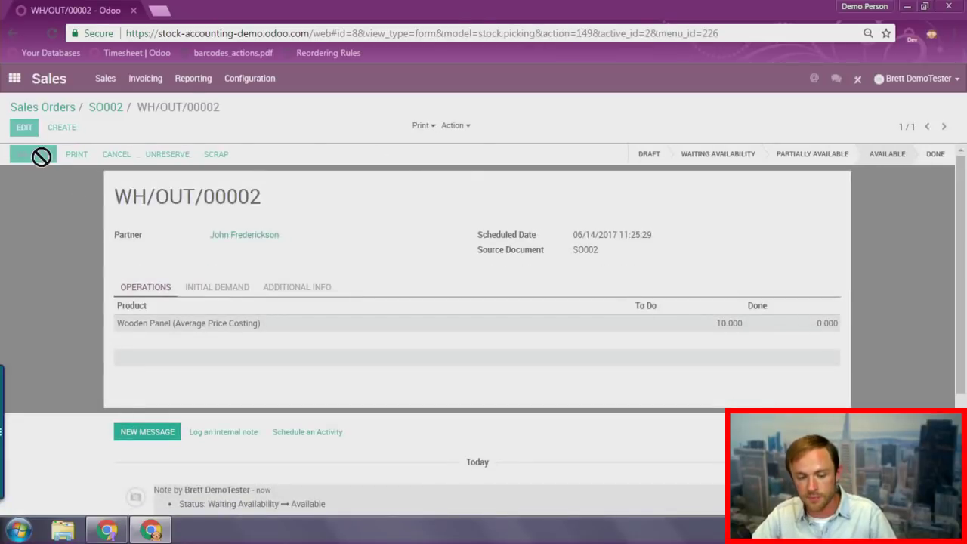
{"action": "left_click", "coordinate": [197, 198]}
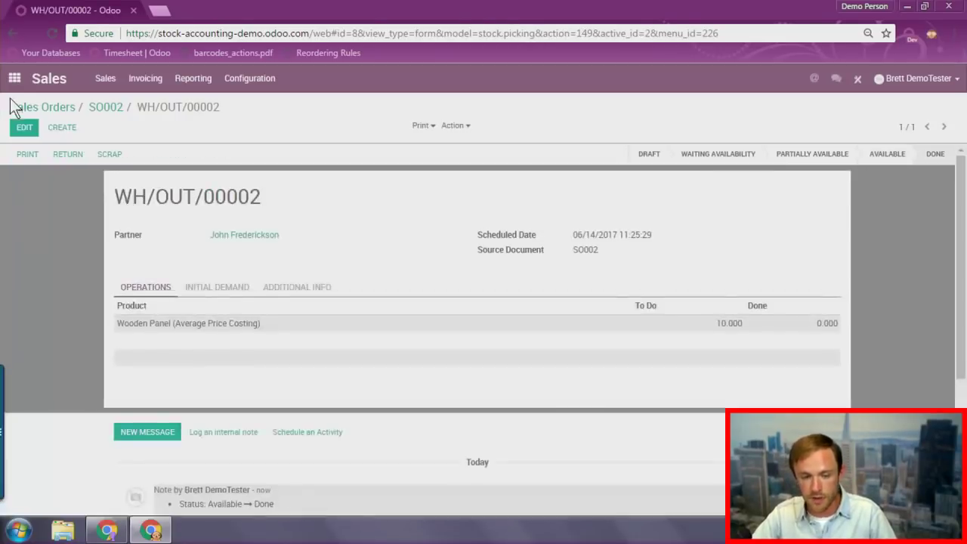
- Open the Wooden Panel (Average Price Costing) product from Inventory and examine its cost after the delivery
{"action": "left_click", "coordinate": [15, 79]}
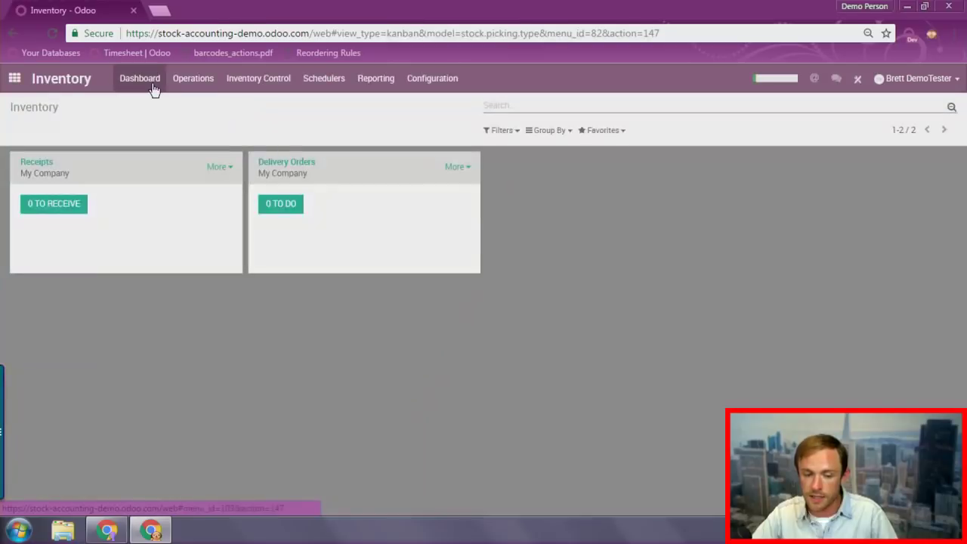
{"action": "left_click", "coordinate": [253, 78]}
{"action": "left_click", "coordinate": [265, 112]}
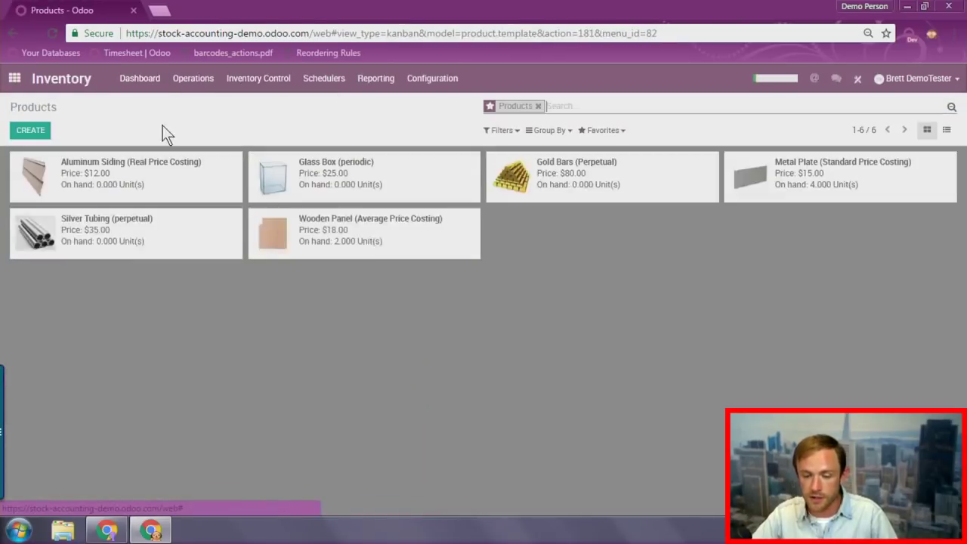
{"action": "left_click", "coordinate": [333, 247]}
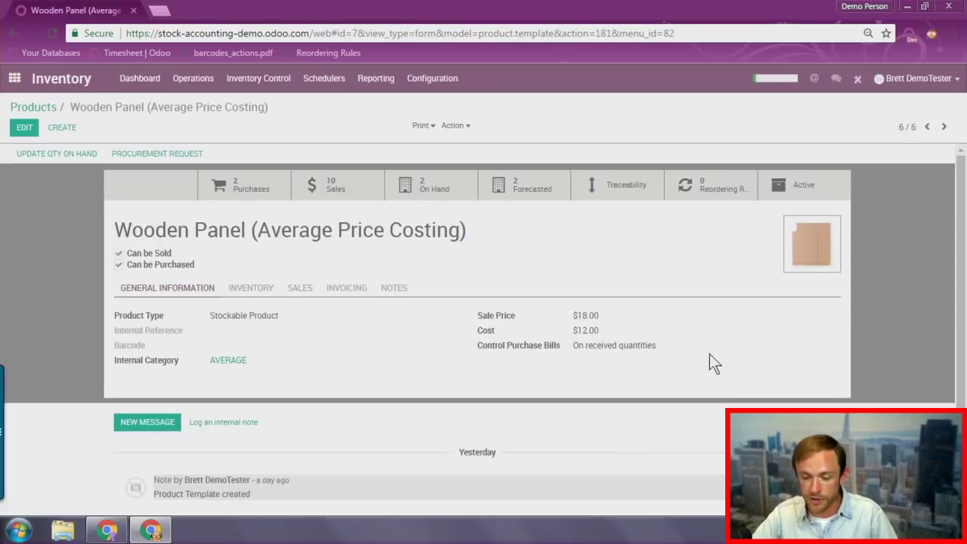
{"action": "left_click_drag", "start_coordinate": [588, 330], "coordinate": [569, 331]}
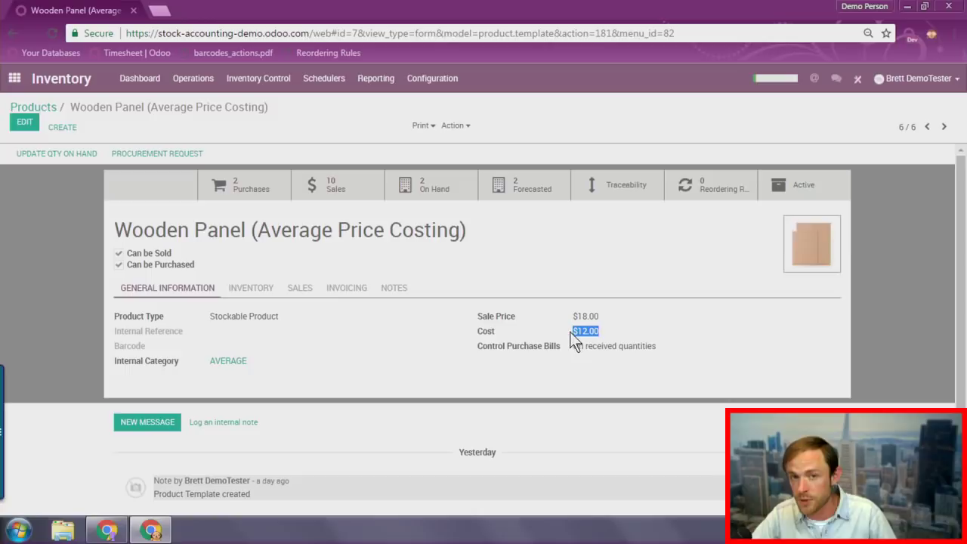
- Examine the inventory value of the Wooden Panels remaining in WH/Stock after the delivery and return to the product form
{"action": "left_click", "coordinate": [441, 188]}
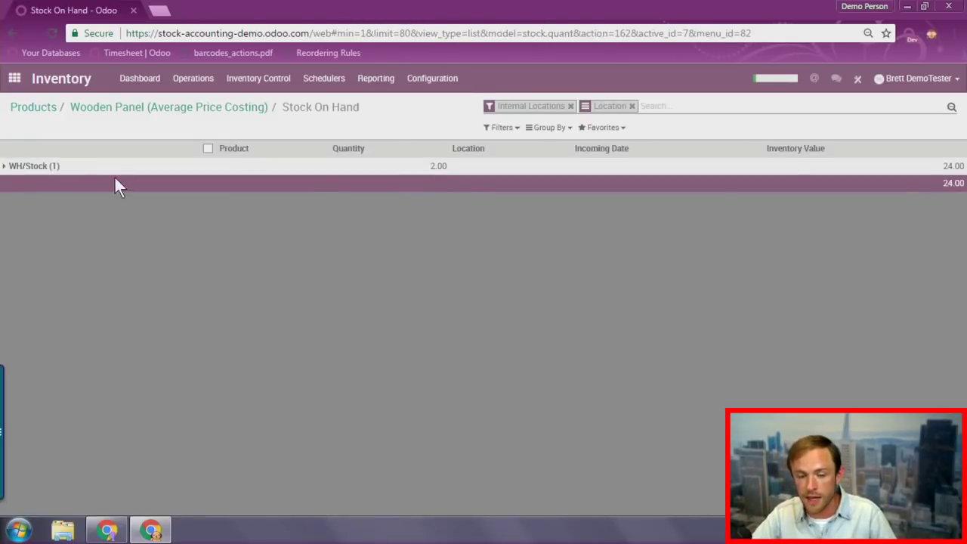
{"action": "left_click", "coordinate": [46, 166]}
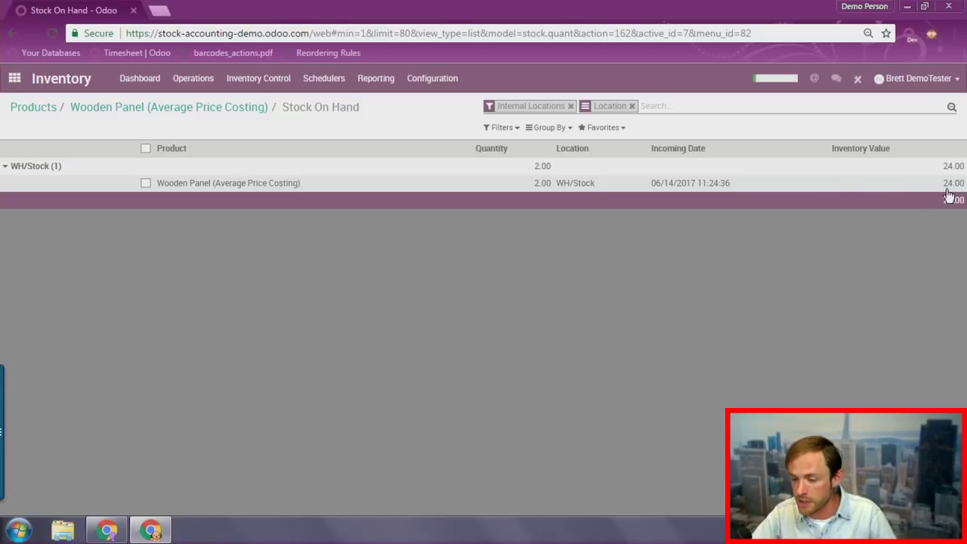
{"action": "left_click", "coordinate": [102, 107]}
- Start another purchase order in the Purchases module with Primary Vendor as the vendor
{"action": "left_click", "coordinate": [14, 79]}
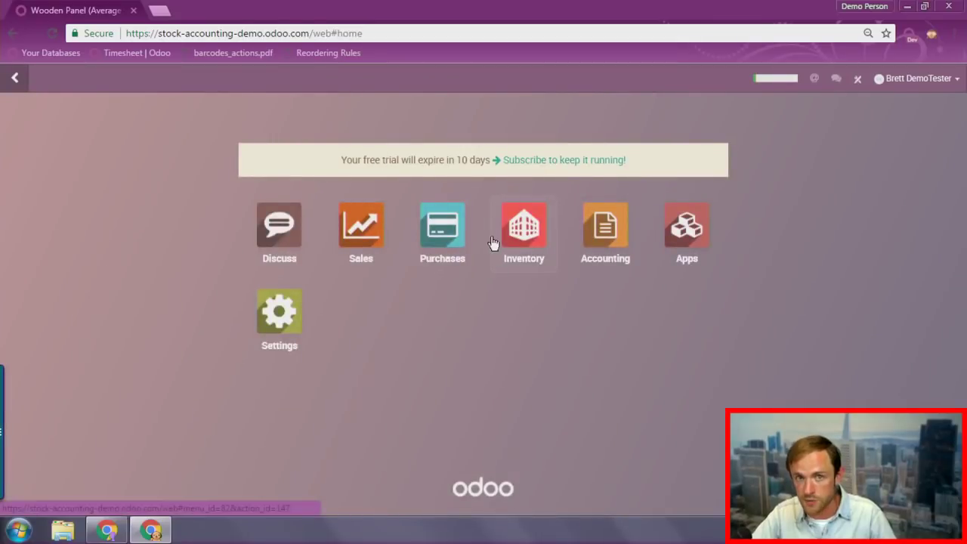
{"action": "left_click", "coordinate": [441, 226]}
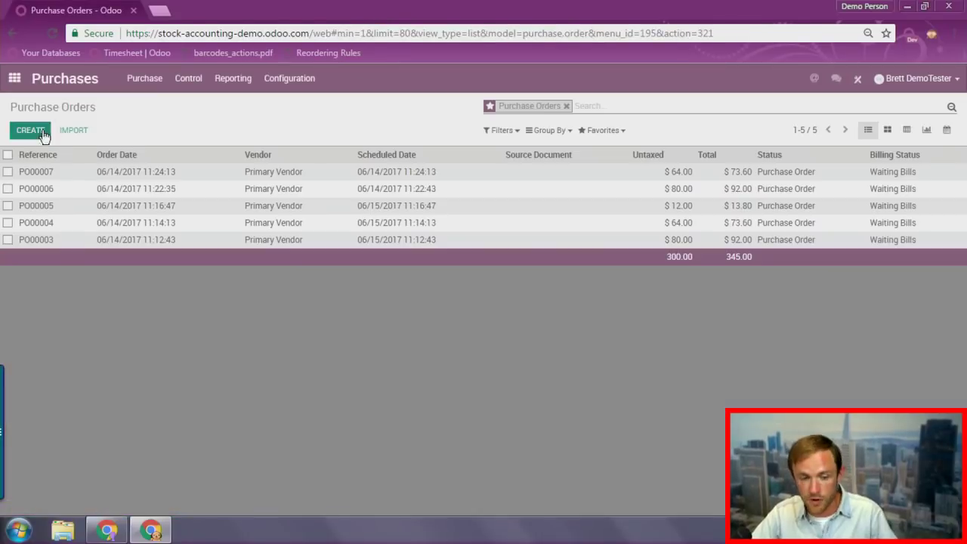
{"action": "left_click", "coordinate": [43, 133]}
{"action": "left_click", "coordinate": [251, 255]}
{"action": "left_click", "coordinate": [261, 267]}
- Add an order line for Wooden Panel (Average Price Costing) with a quantity of 2 and a unit price of 9.00
{"action": "left_click", "coordinate": [145, 340]}
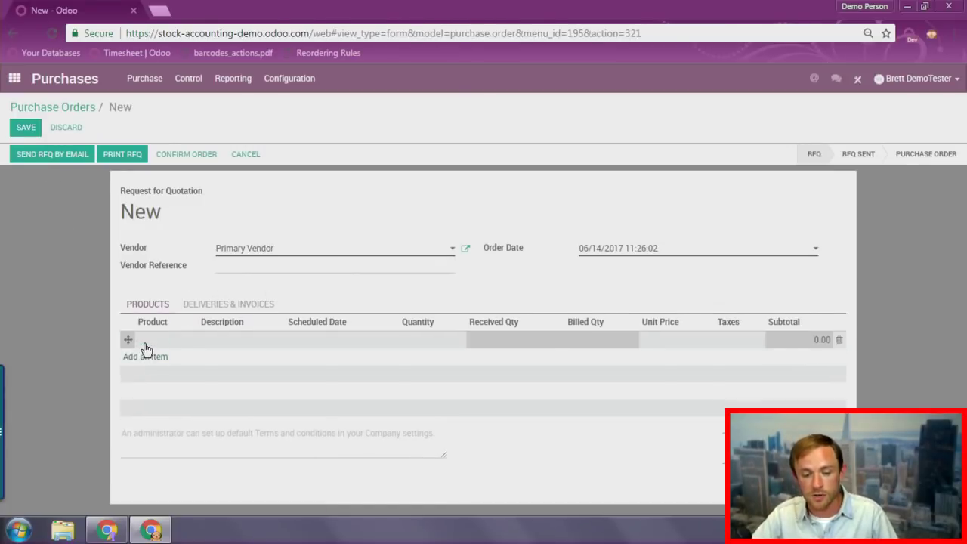
{"action": "left_click", "coordinate": [156, 349]}
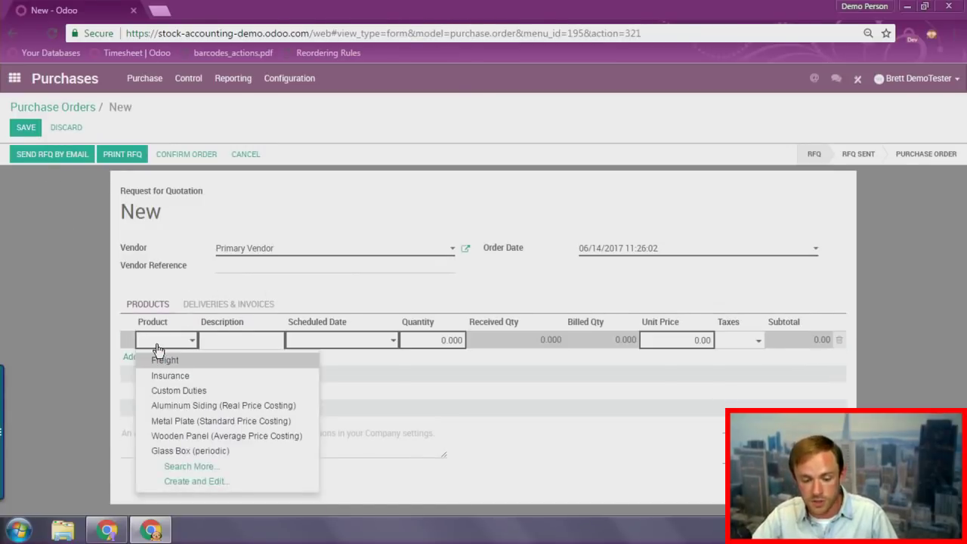
{"action": "left_click", "coordinate": [189, 436]}
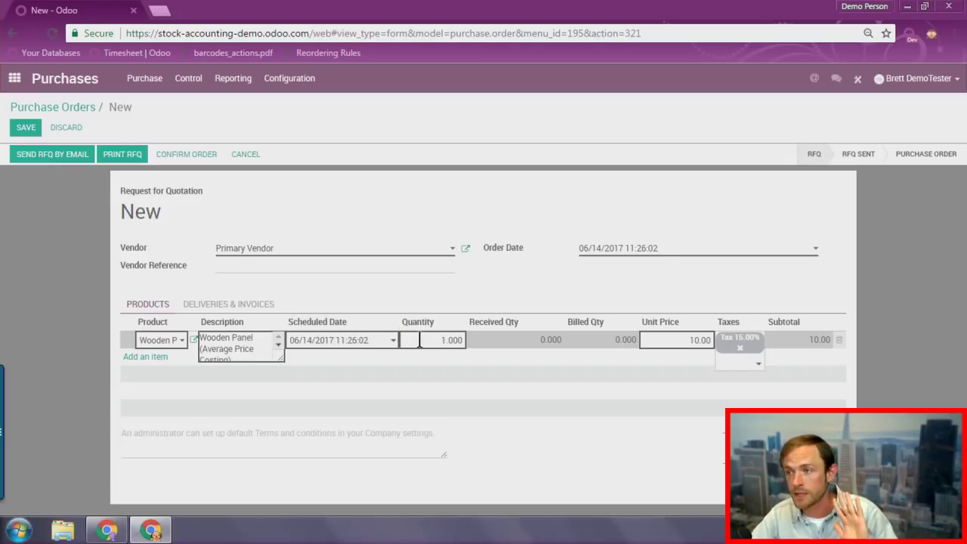
{"action": "left_click", "coordinate": [444, 340]}
{"action": "type", "text": "2"}
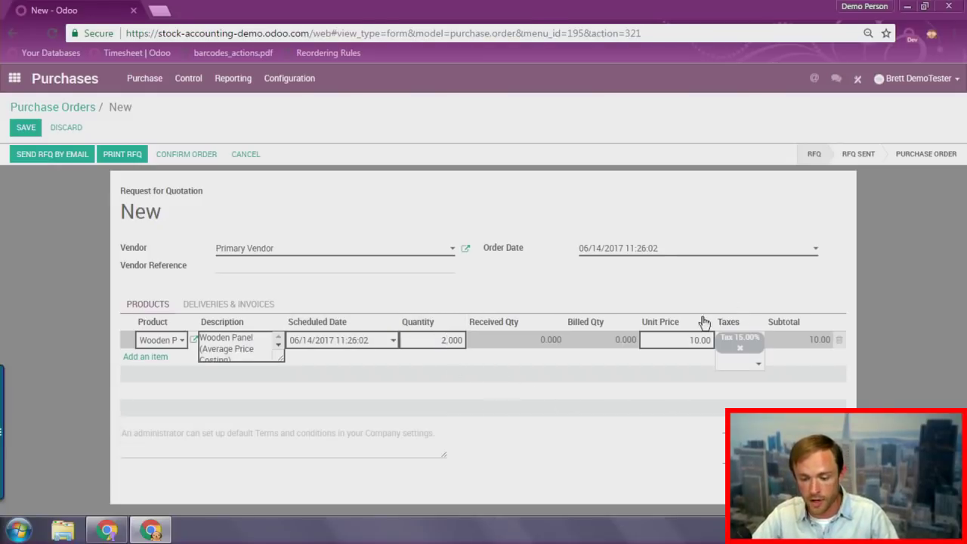
{"action": "left_click_drag", "start_coordinate": [696, 338], "coordinate": [696, 339]}
{"action": "type", "text": "6"}
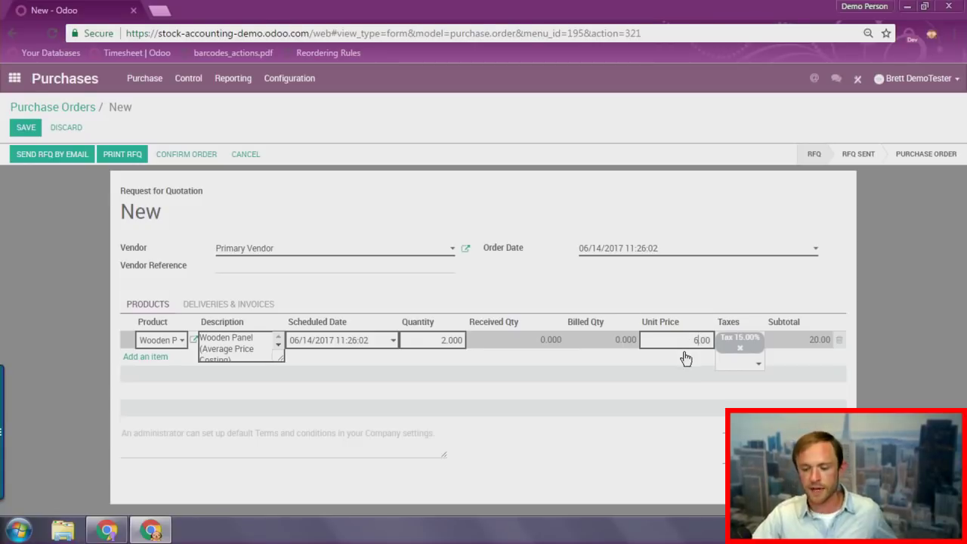
{"action": "left_click", "coordinate": [694, 340]}
{"action": "key", "text": "Delete"}
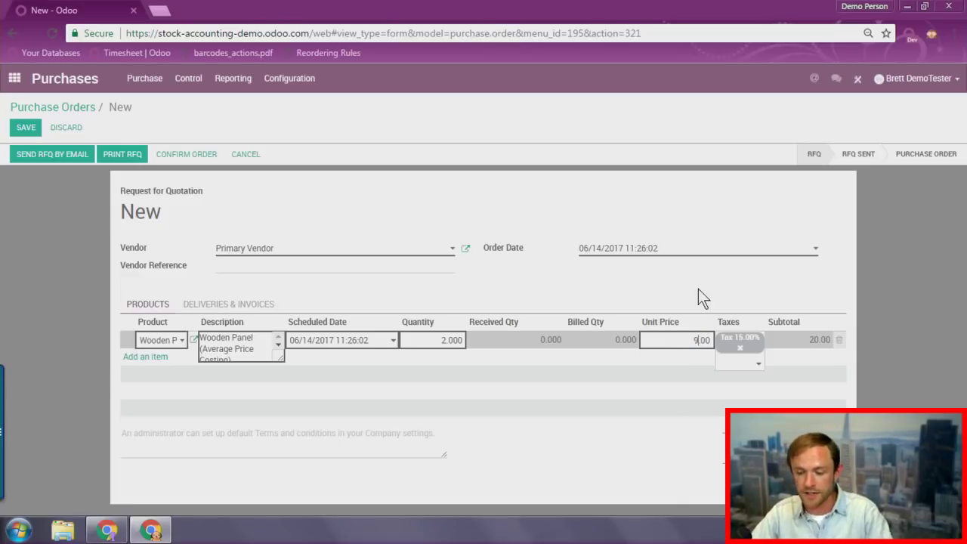
{"action": "type", "text": "9"}
{"action": "left_click", "coordinate": [688, 293]}
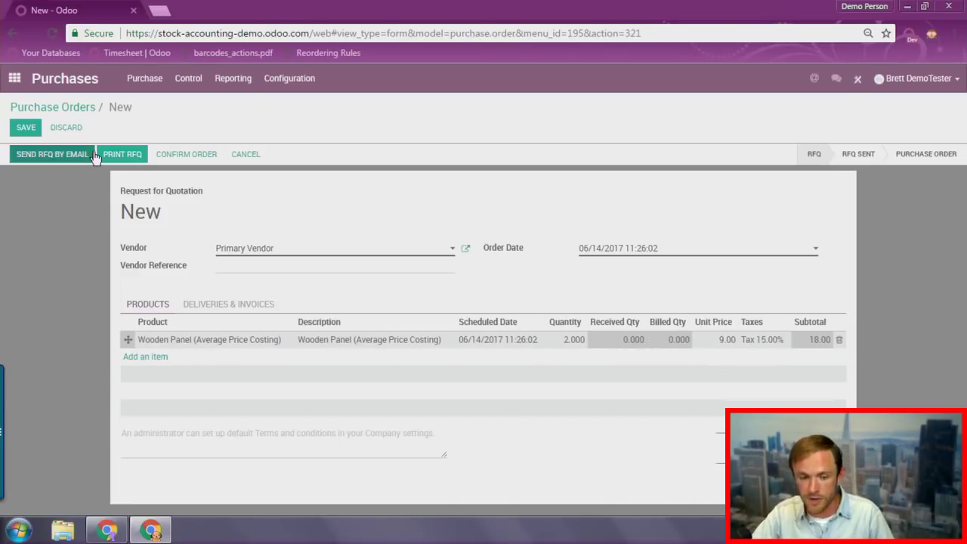
- Confirm the third Wooden Panel purchase order and receive all its products as an immediate transfer
{"action": "left_click", "coordinate": [183, 162]}
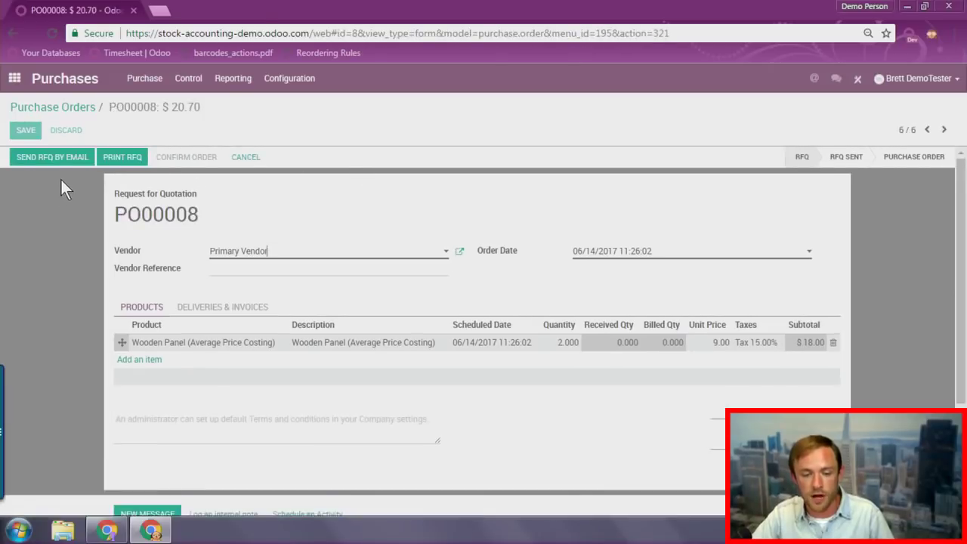
{"action": "left_click", "coordinate": [142, 158]}
{"action": "left_click", "coordinate": [30, 155]}
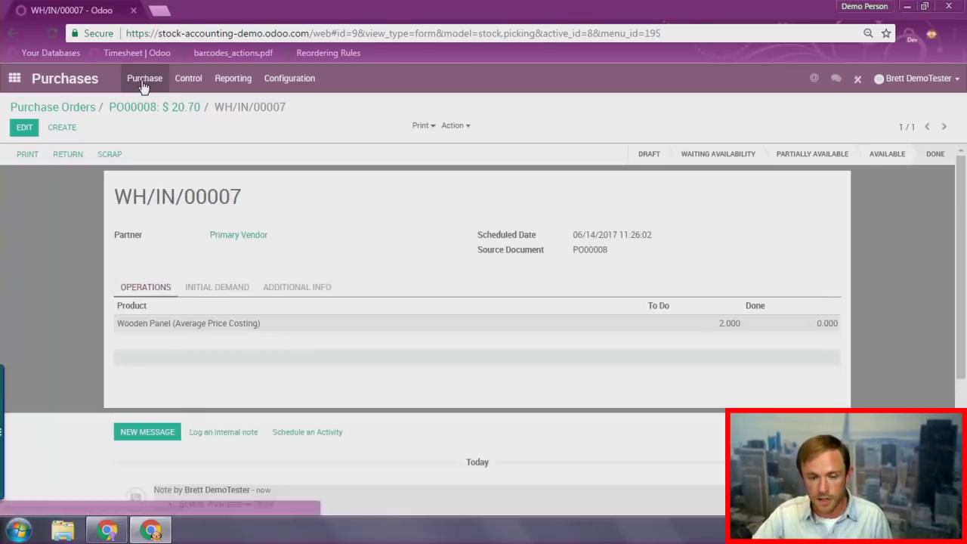
- Reopen the Wooden Panel (Average Price Costing) product from Purchases and examine its cost after the third receipt
{"action": "left_click", "coordinate": [144, 77]}
{"action": "left_click", "coordinate": [155, 146]}
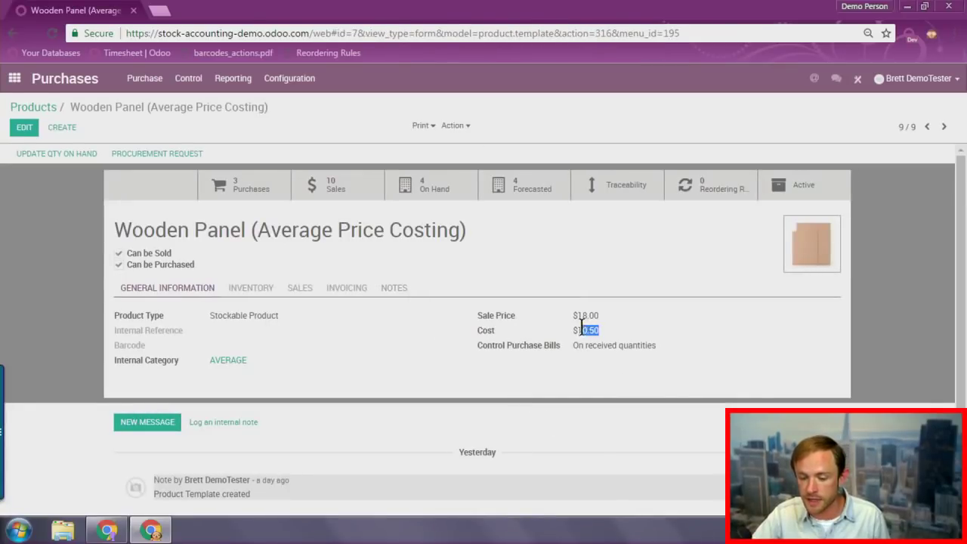
{"action": "left_click", "coordinate": [606, 333]}
{"action": "mouse_move", "coordinate": [607, 333]}
{"action": "left_mouse_down"}
{"action": "mouse_move", "coordinate": [571, 332]}
{"action": "mouse_move", "coordinate": [620, 335]}
{"action": "left_mouse_up"}
{"action": "left_click", "coordinate": [587, 332]}
{"action": "left_click", "coordinate": [620, 334]}
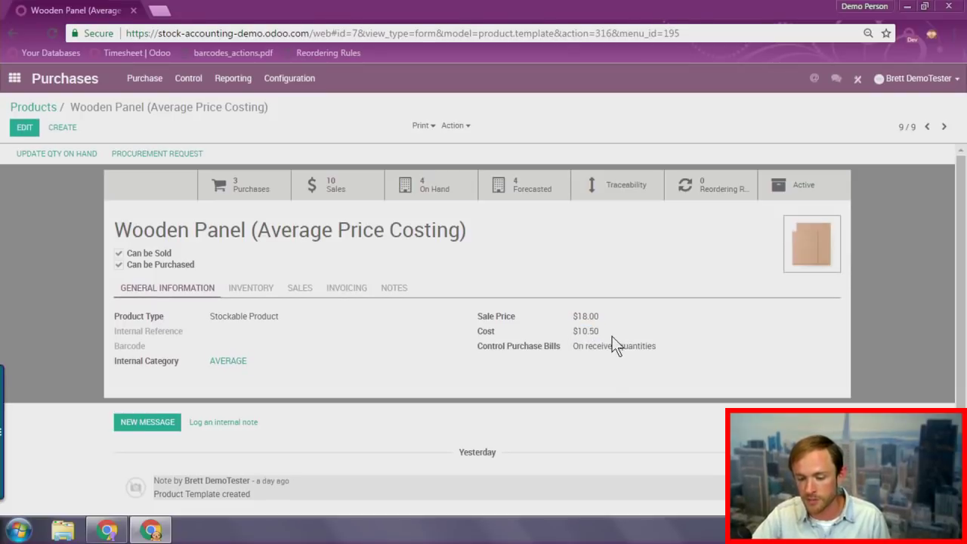
- Compare the inventory values of the Wooden Panel's stock on hand per receipt with the cost on the product form
{"action": "left_click", "coordinate": [408, 185]}
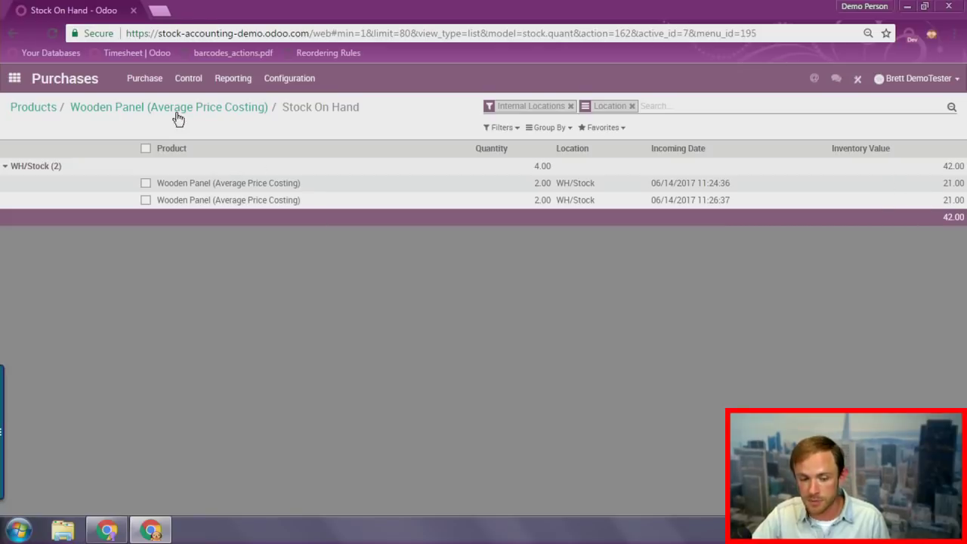
{"action": "left_click", "coordinate": [195, 108]}
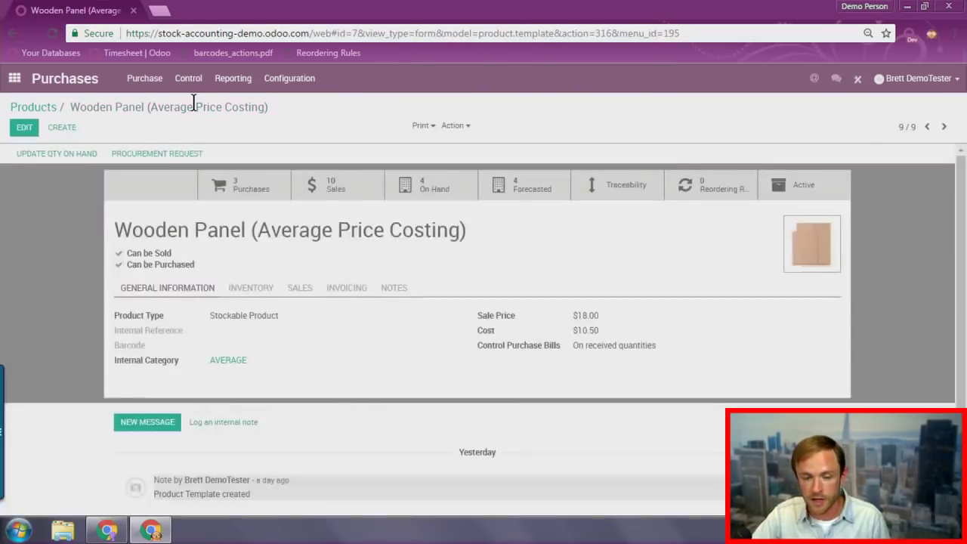
{"action": "left_click_drag", "start_coordinate": [611, 332], "coordinate": [569, 333]}
{"action": "left_click", "coordinate": [573, 337]}
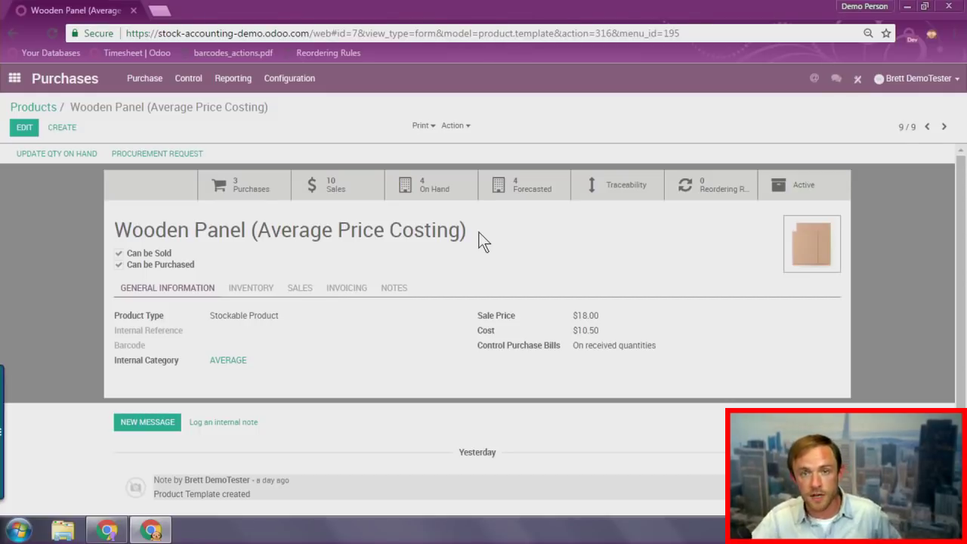
- Switch to the Stock Accounting Slides presentation in Google Slides
{"action": "key", "text": "alt+Tab"}
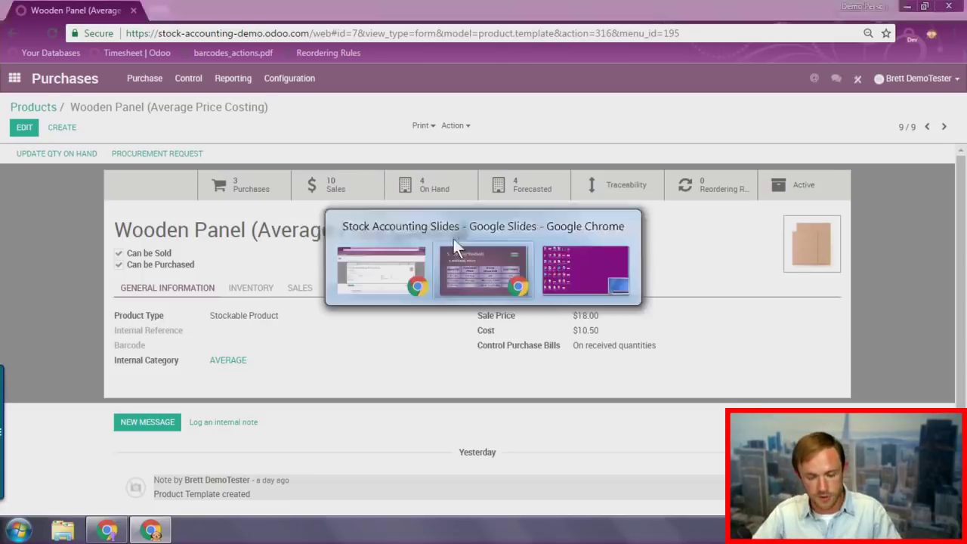
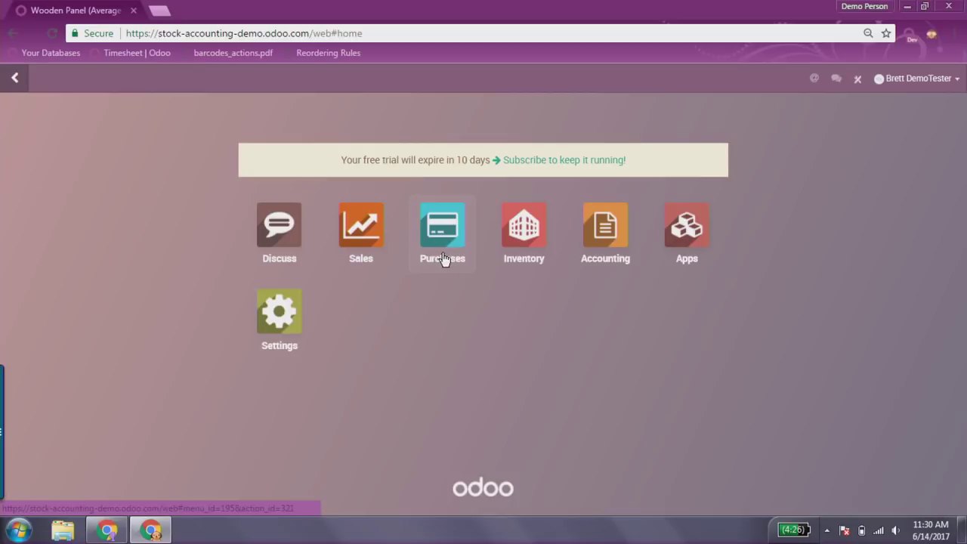
- Open the REAL product category from the Inventory app's configuration
{"action": "left_click", "coordinate": [559, 238]}
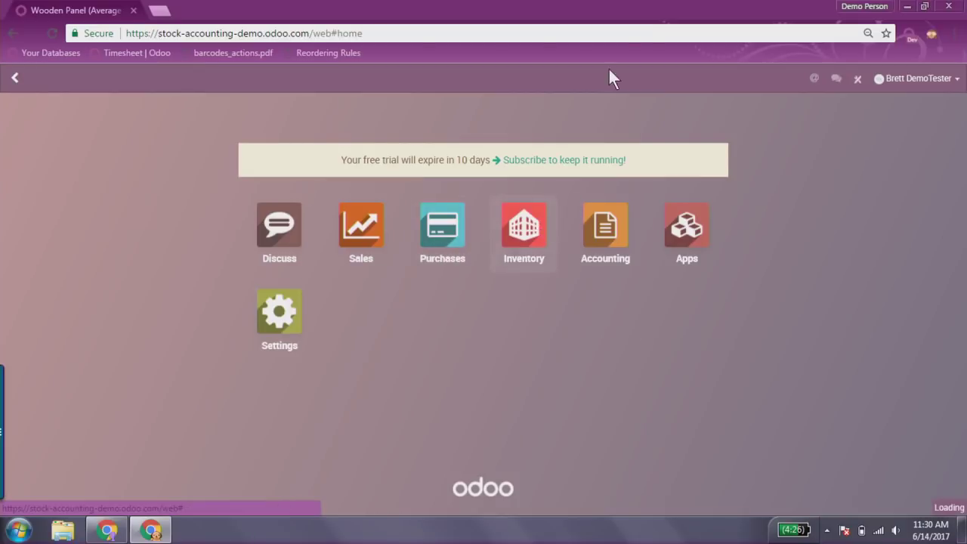
{"action": "left_click", "coordinate": [422, 89]}
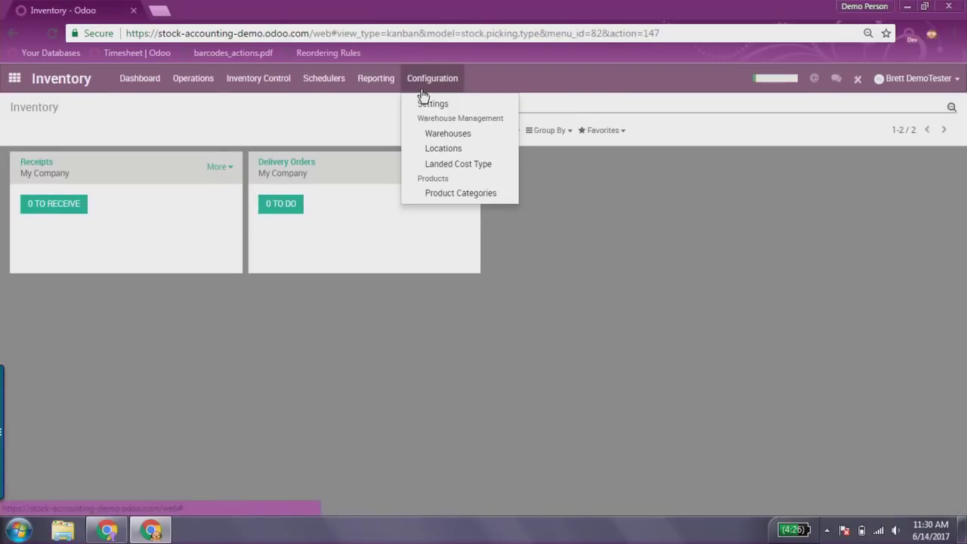
{"action": "left_click", "coordinate": [460, 192]}
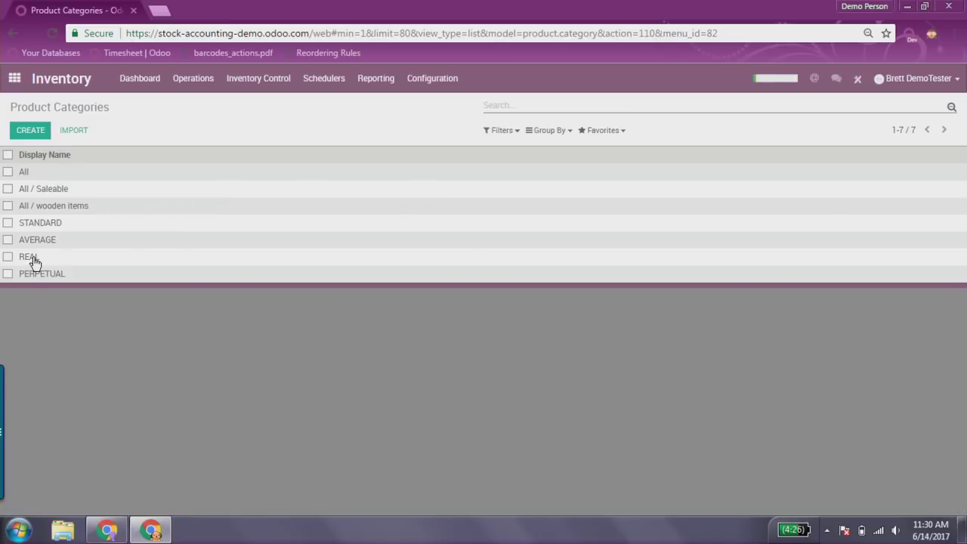
{"action": "left_click", "coordinate": [32, 257]}
- Set the REAL category's force removal strategy to First In First Out (FIFO) and save the category
{"action": "left_click", "coordinate": [24, 127]}
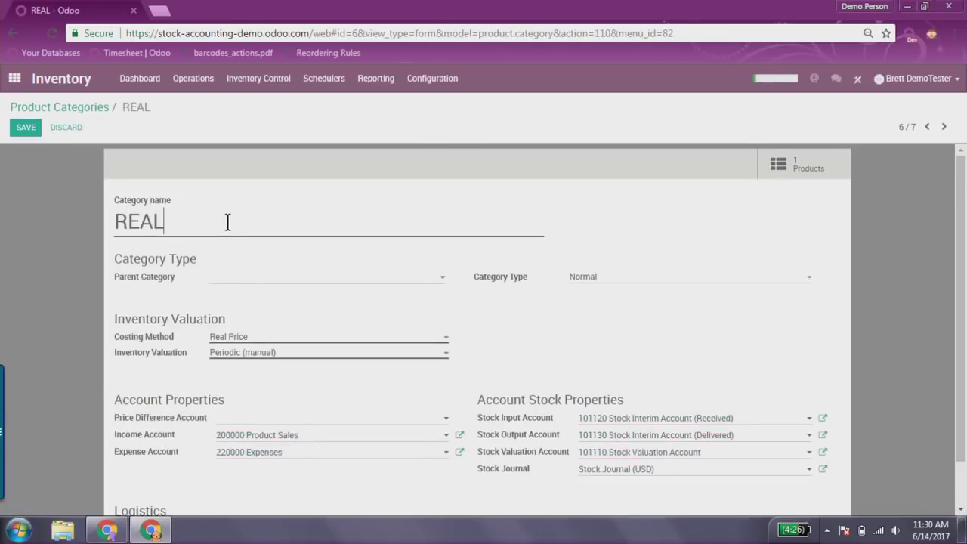
{"action": "scroll", "coordinate": [149, 371], "scroll_direction": "down", "scroll_amount": 1}
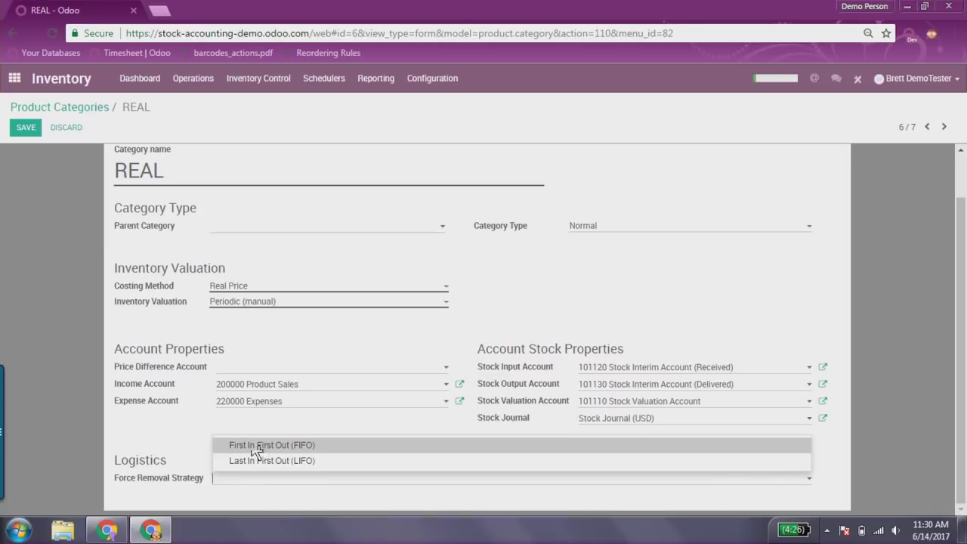
{"action": "left_click", "coordinate": [261, 451]}
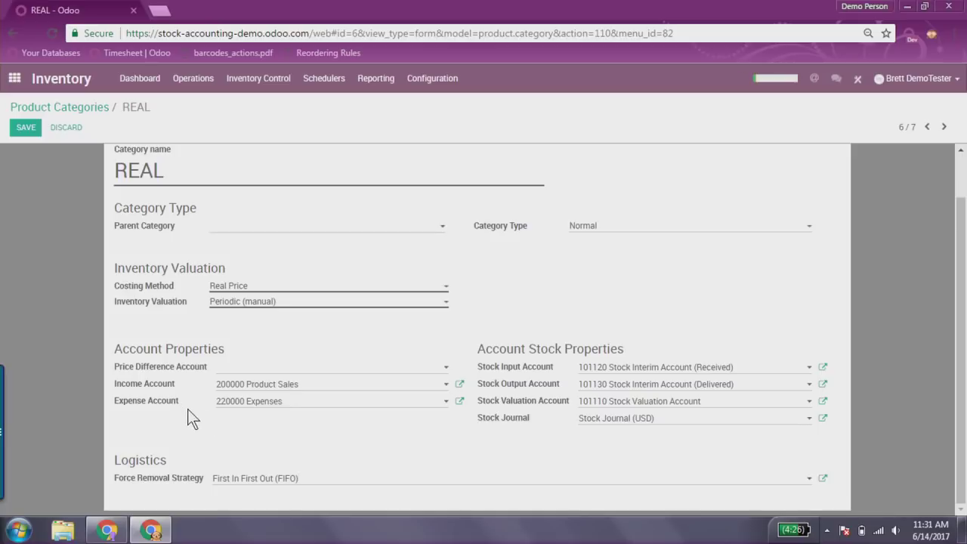
{"action": "left_click", "coordinate": [283, 484]}
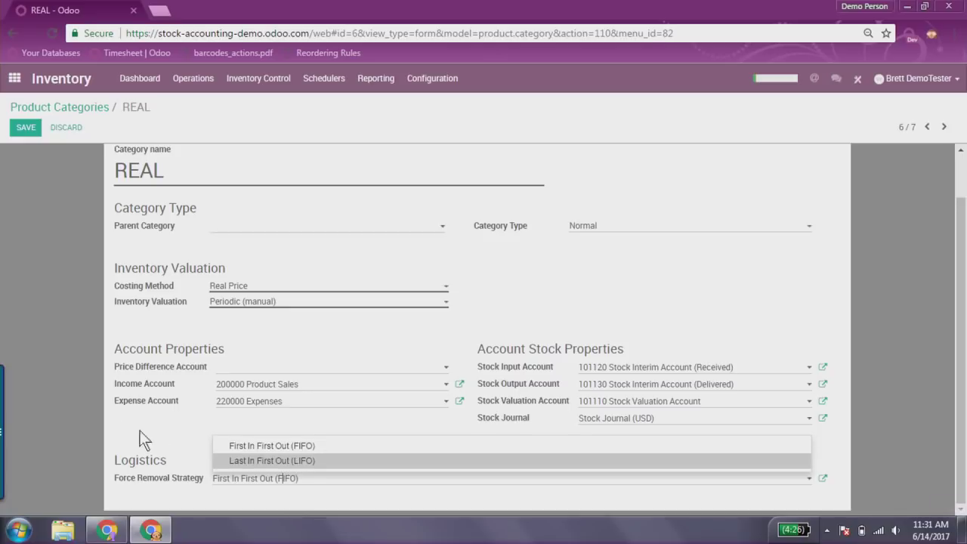
{"action": "left_click", "coordinate": [93, 410]}
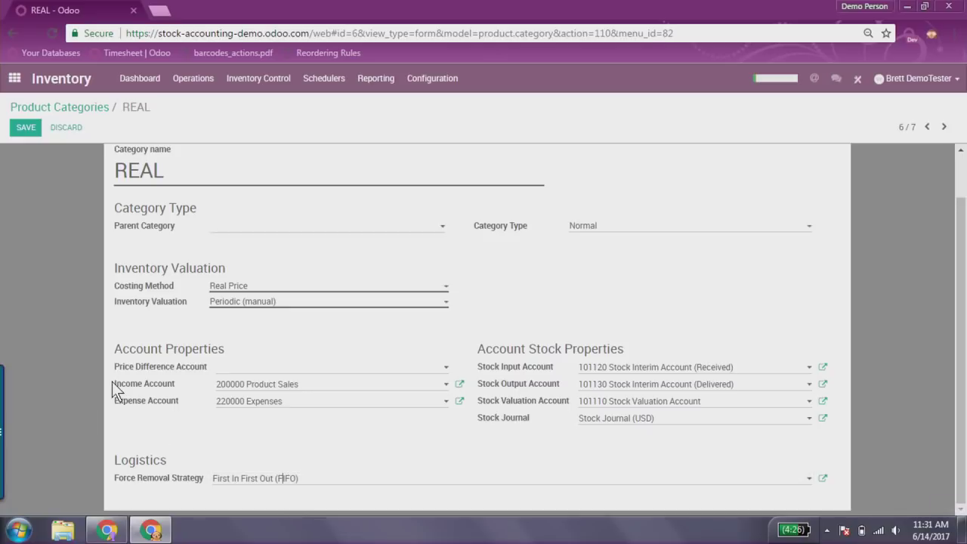
{"action": "left_click", "coordinate": [26, 127]}
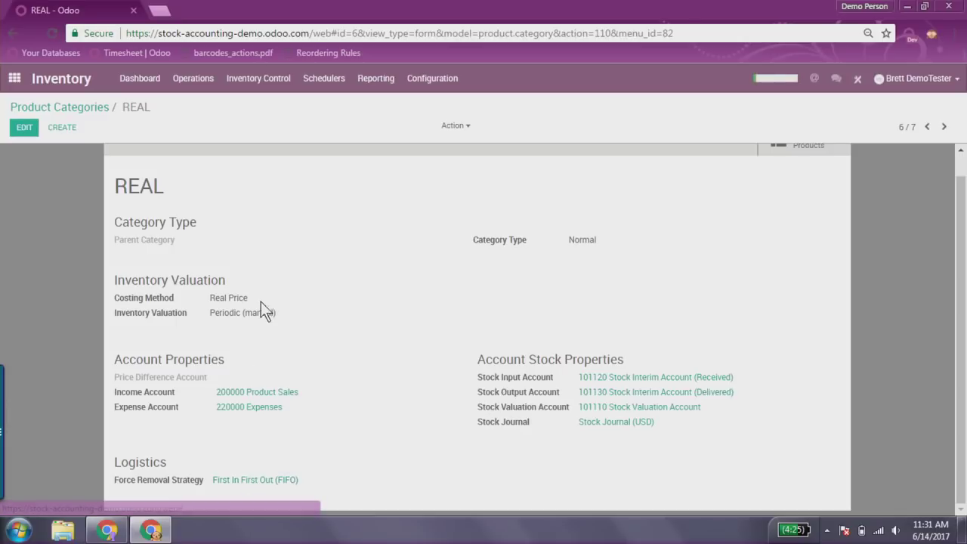
- Open the Aluminum Siding (Real Price Costing) product in Inventory and check its cost and internal category
{"action": "left_click", "coordinate": [260, 79]}
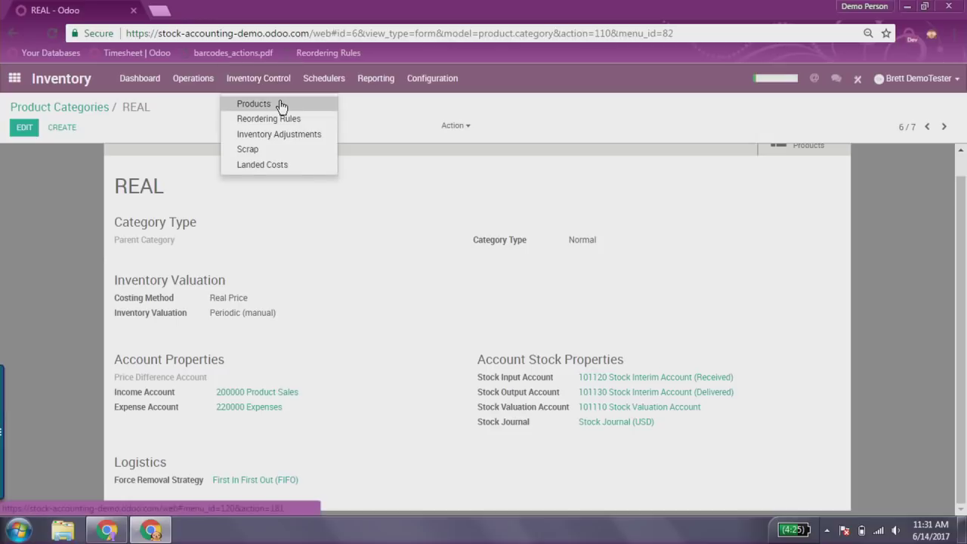
{"action": "left_click", "coordinate": [280, 101]}
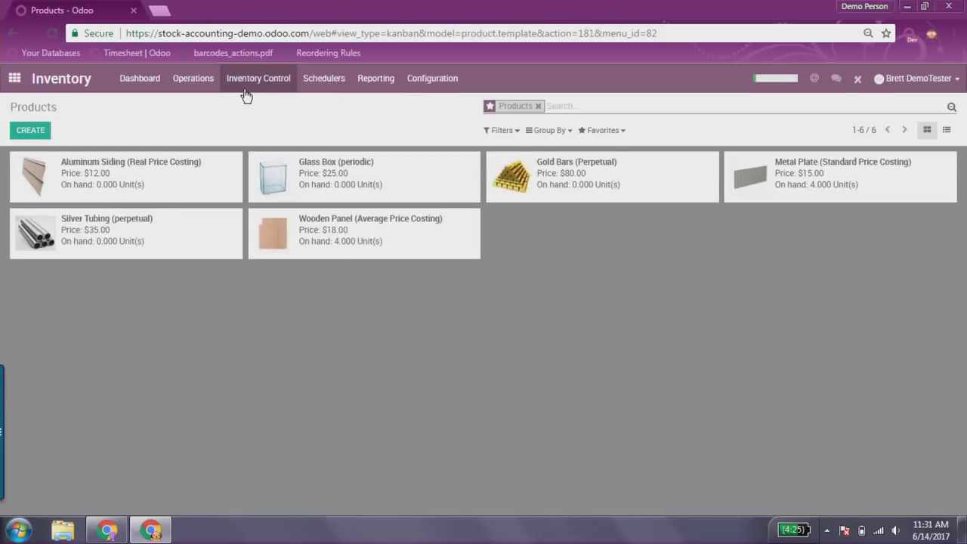
{"action": "left_click", "coordinate": [148, 176]}
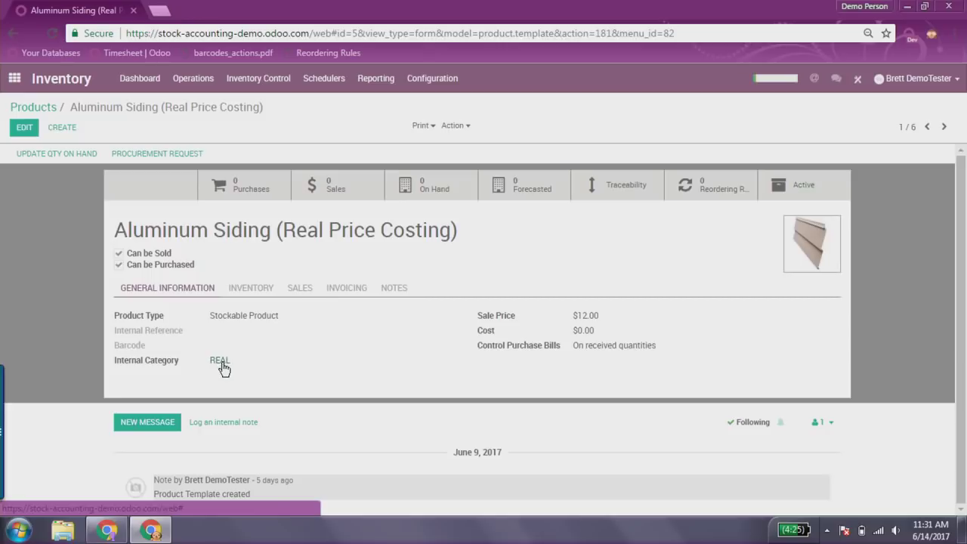
- Create a new purchase order in the Purchases app with Primary Vendor as the vendor
{"action": "left_click", "coordinate": [24, 89]}
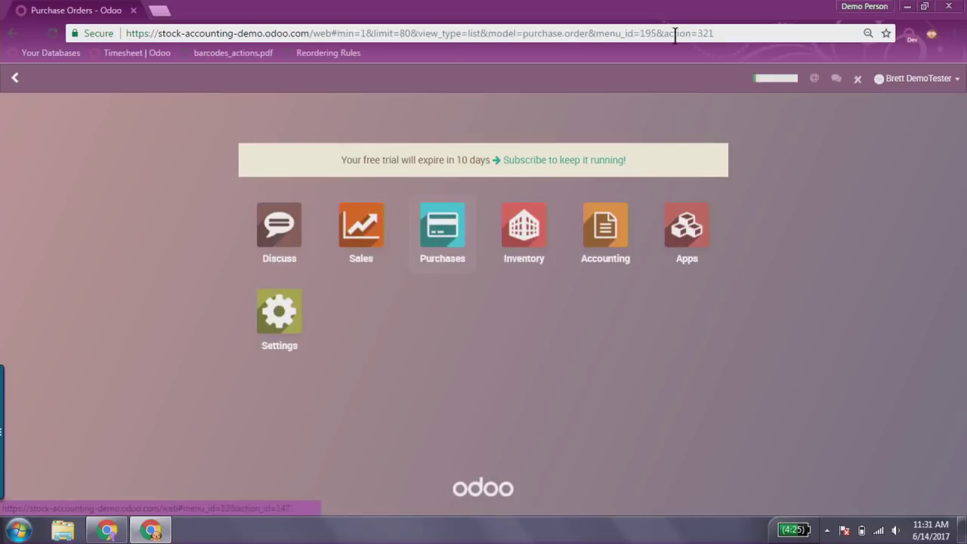
{"action": "left_click", "coordinate": [443, 222]}
{"action": "left_click", "coordinate": [30, 130]}
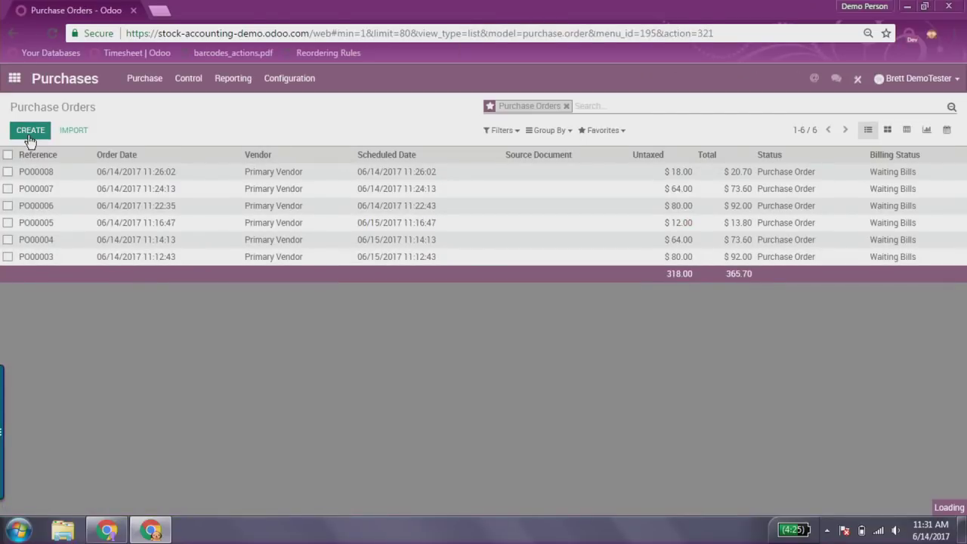
{"action": "left_click", "coordinate": [253, 249]}
{"action": "left_click", "coordinate": [249, 269]}
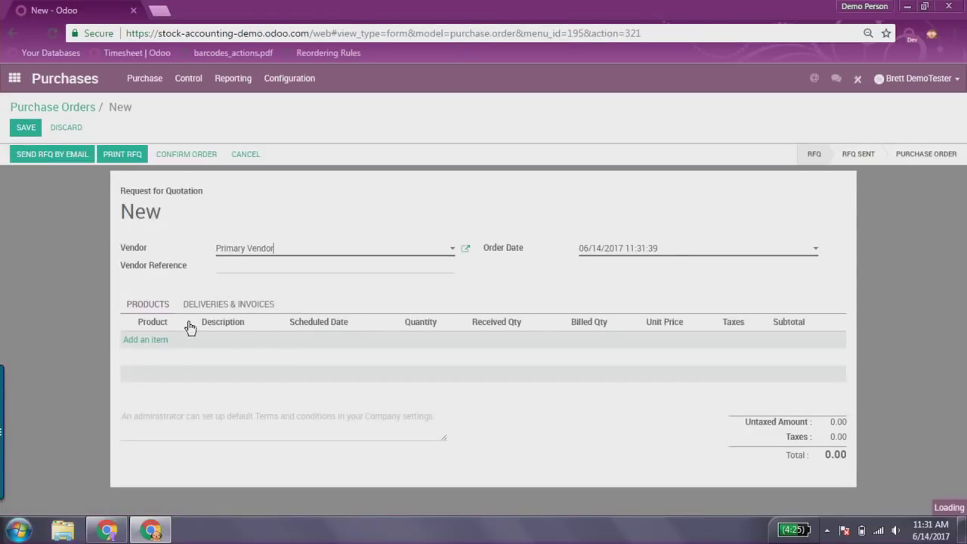
- Add an order line for Aluminum Siding (Real Price Costing) with a quantity of 8 and a unit price of 10.00
{"action": "left_click", "coordinate": [144, 339]}
{"action": "left_click", "coordinate": [160, 341]}
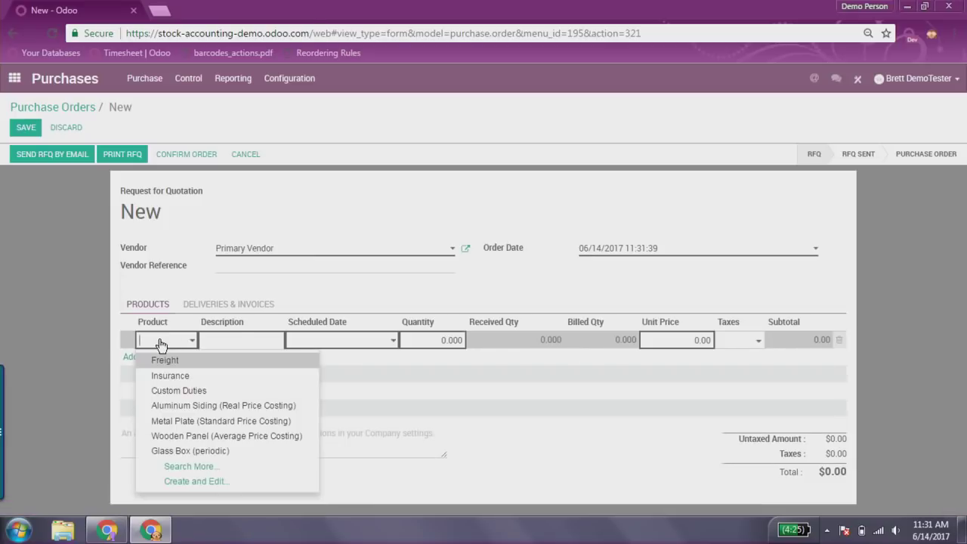
{"action": "left_click", "coordinate": [194, 405]}
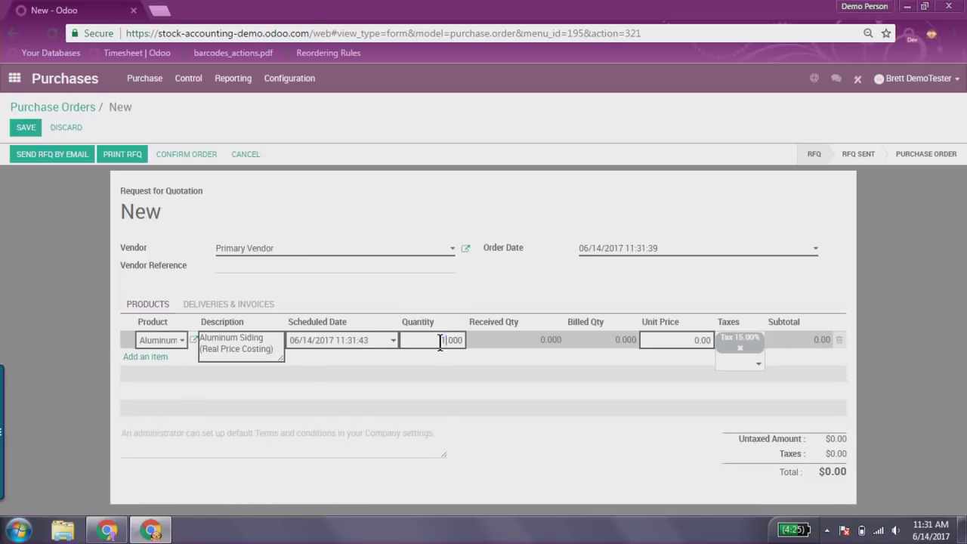
{"action": "left_click", "coordinate": [692, 340]}
{"action": "type", "text": "1"}
{"action": "left_click", "coordinate": [696, 295]}
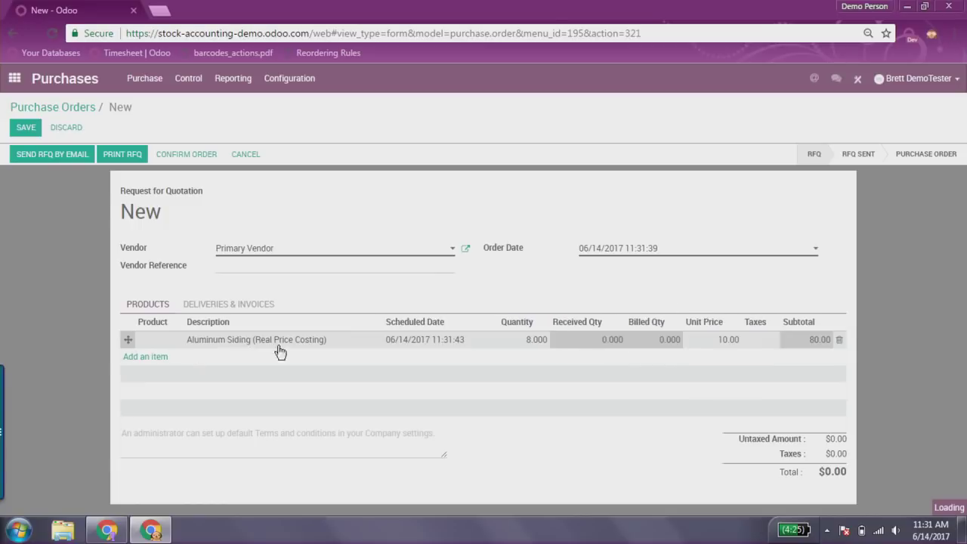
- Confirm the Aluminum Siding purchase order and receive all its products as an immediate transfer
{"action": "left_click", "coordinate": [172, 155]}
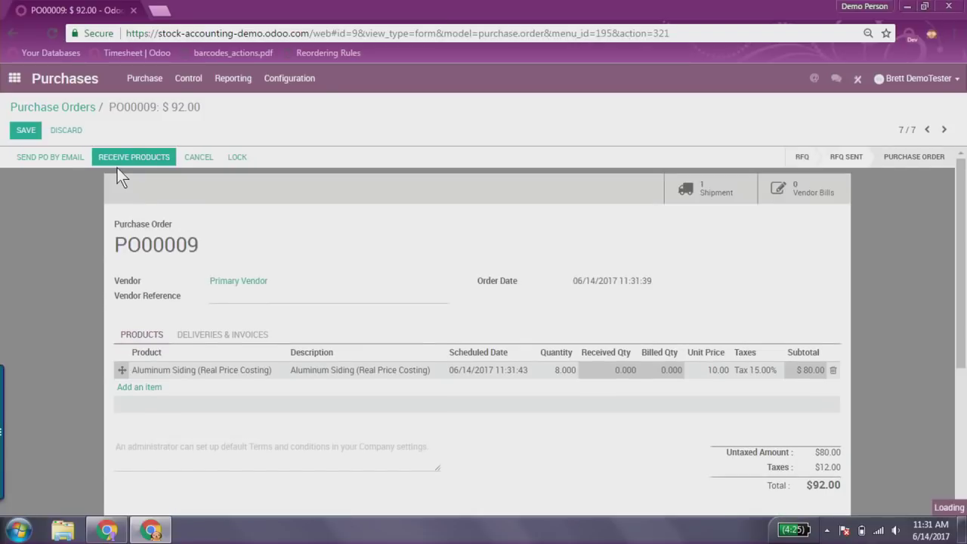
{"action": "left_click", "coordinate": [121, 156]}
{"action": "left_click", "coordinate": [33, 155]}
{"action": "left_click", "coordinate": [209, 190]}
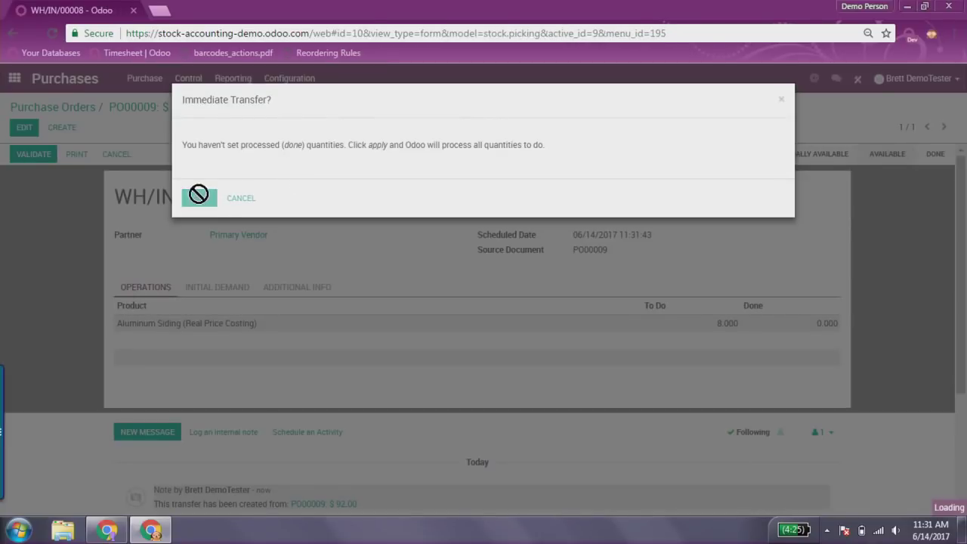
- Open the Aluminum Siding (Real Price Costing) product from Purchases and examine its cost after the first receipt
{"action": "left_click", "coordinate": [145, 78]}
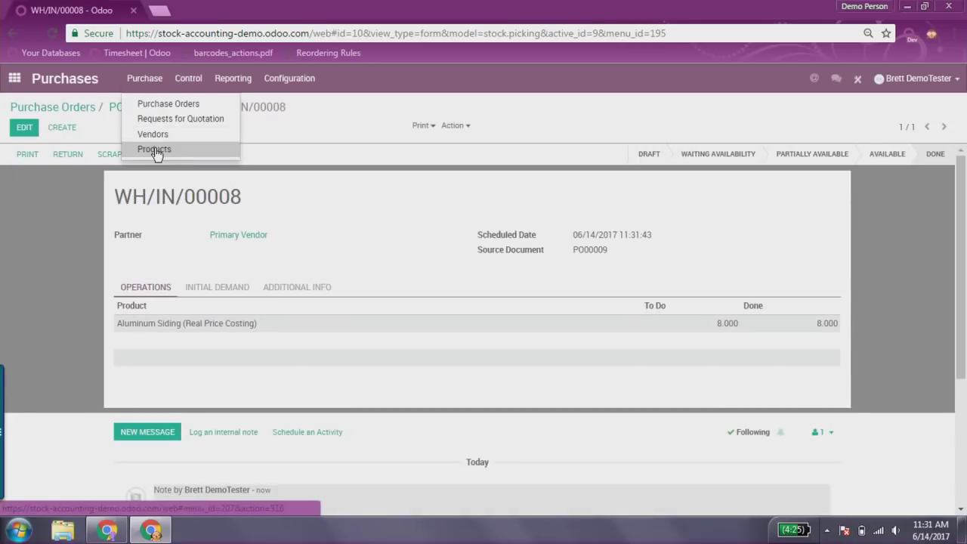
{"action": "left_click", "coordinate": [154, 149]}
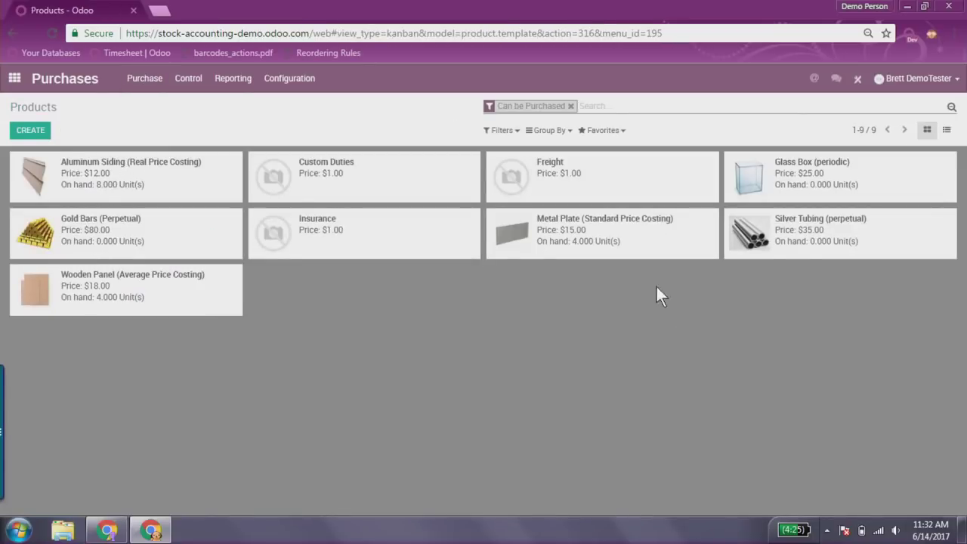
{"action": "left_click", "coordinate": [124, 175]}
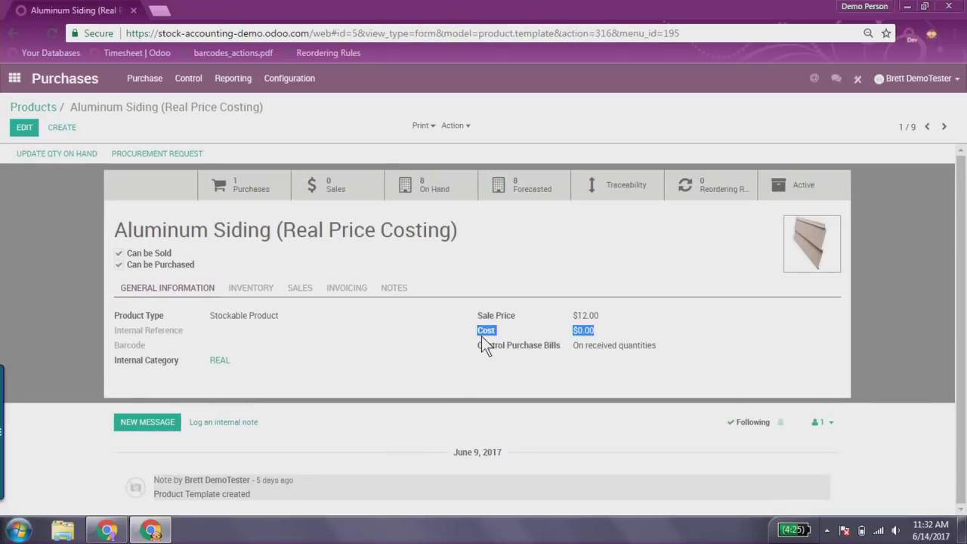
{"action": "left_click", "coordinate": [529, 330]}
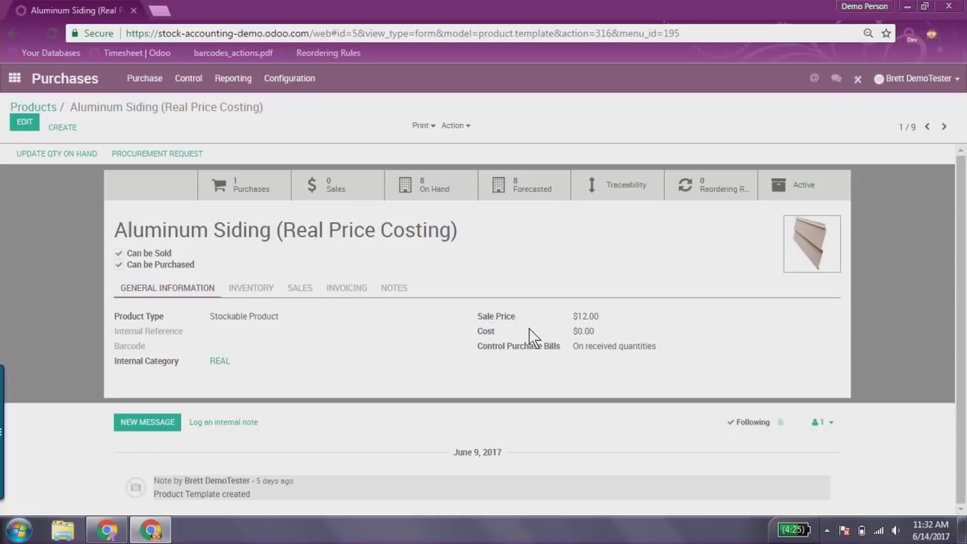
{"action": "mouse_move", "coordinate": [602, 331]}
{"action": "left_mouse_down"}
{"action": "mouse_move", "coordinate": [568, 331]}
{"action": "mouse_move", "coordinate": [608, 337]}
{"action": "mouse_move", "coordinate": [583, 334]}
{"action": "left_mouse_up"}
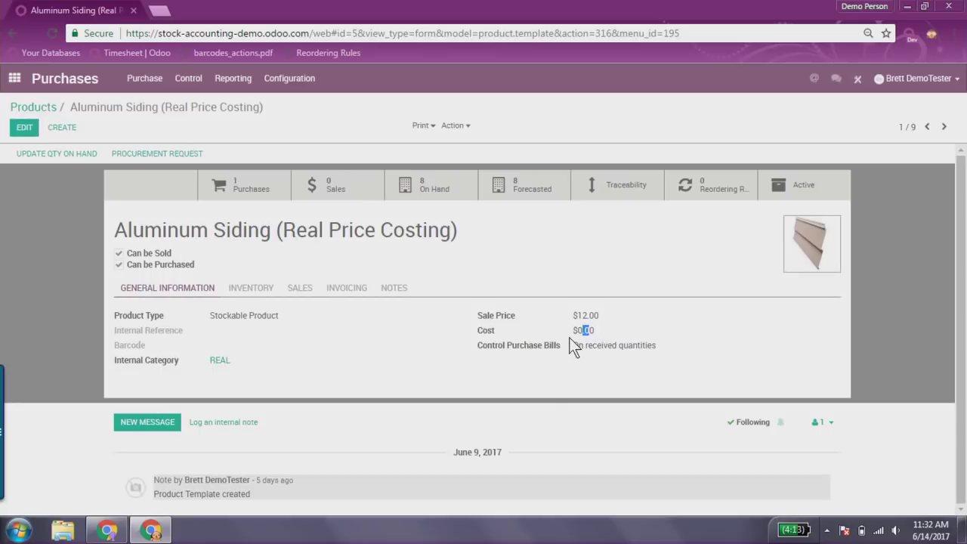
{"action": "left_click", "coordinate": [574, 331]}
{"action": "double_click", "coordinate": [581, 330]}
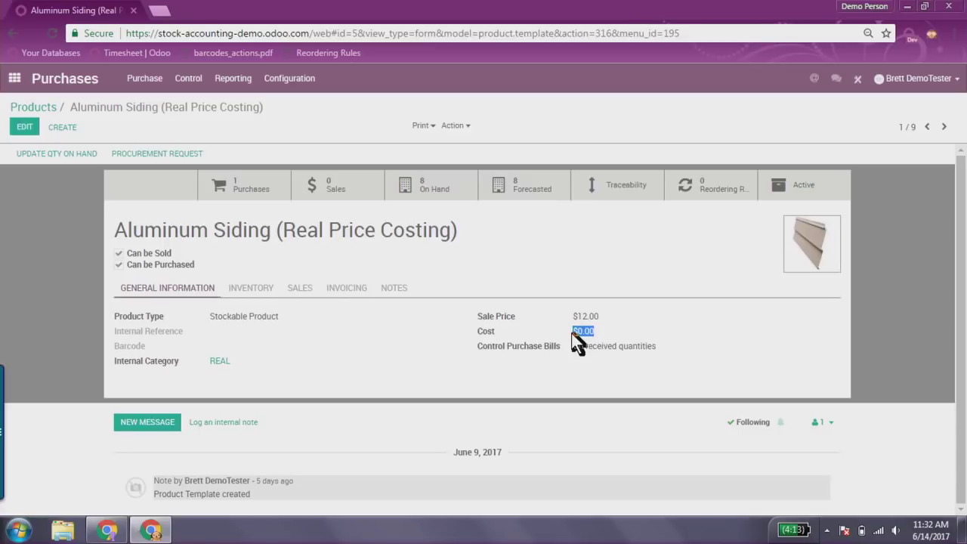
{"action": "left_click", "coordinate": [571, 333]}
{"action": "mouse_move", "coordinate": [473, 332]}
{"action": "left_mouse_down"}
{"action": "mouse_move", "coordinate": [593, 328]}
{"action": "mouse_move", "coordinate": [478, 331]}
{"action": "left_mouse_up"}
{"action": "left_click", "coordinate": [590, 330]}
{"action": "left_click", "coordinate": [478, 333]}
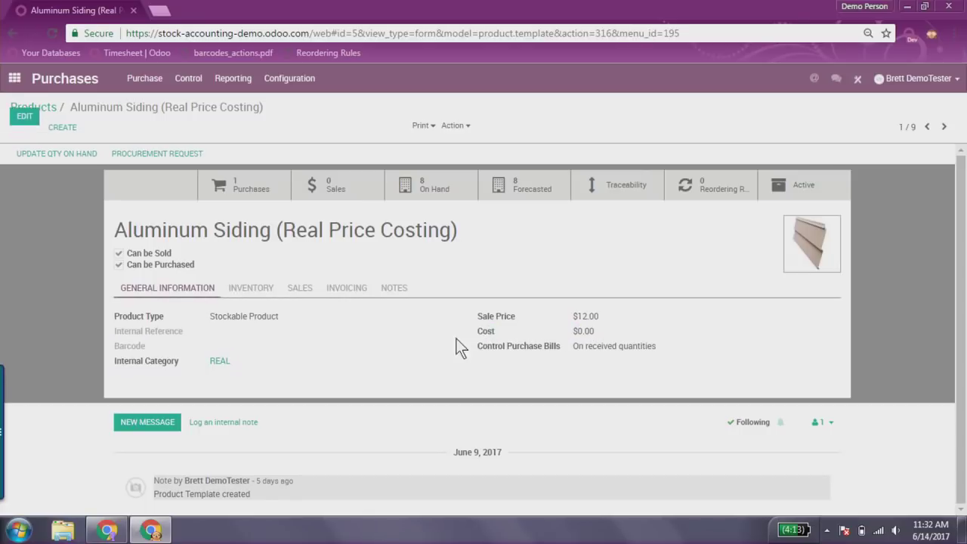
- Open the Aluminum Siding's stock on hand and examine the quantity and inventory value of the receipt in WH/Stock
{"action": "left_click", "coordinate": [454, 197]}
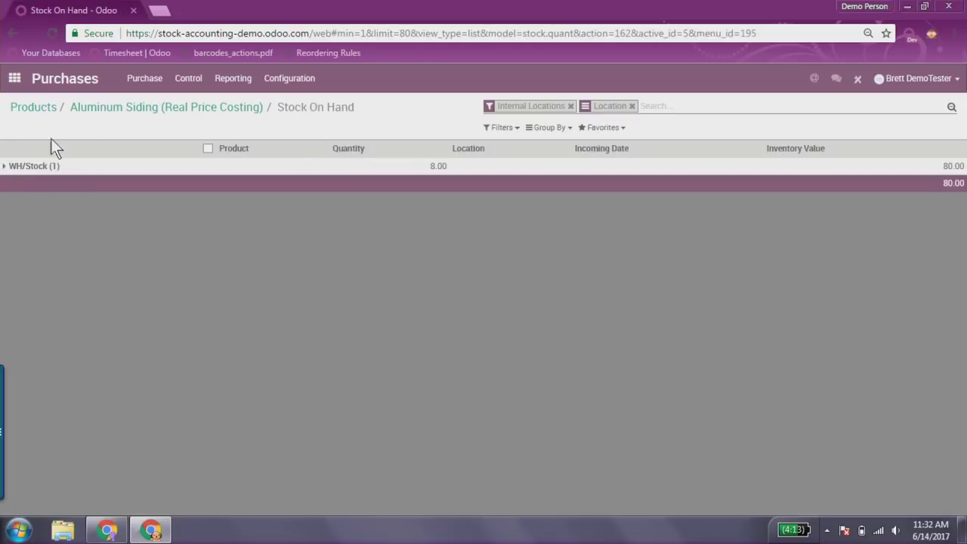
{"action": "left_click", "coordinate": [34, 166]}
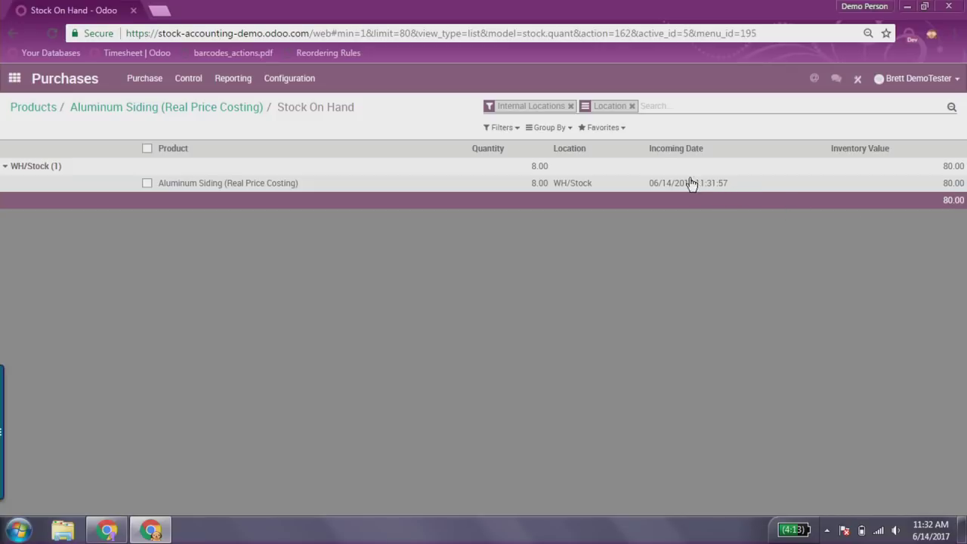
- Create another purchase order for Primary Vendor
{"action": "left_click", "coordinate": [153, 79]}
{"action": "left_click", "coordinate": [163, 103]}
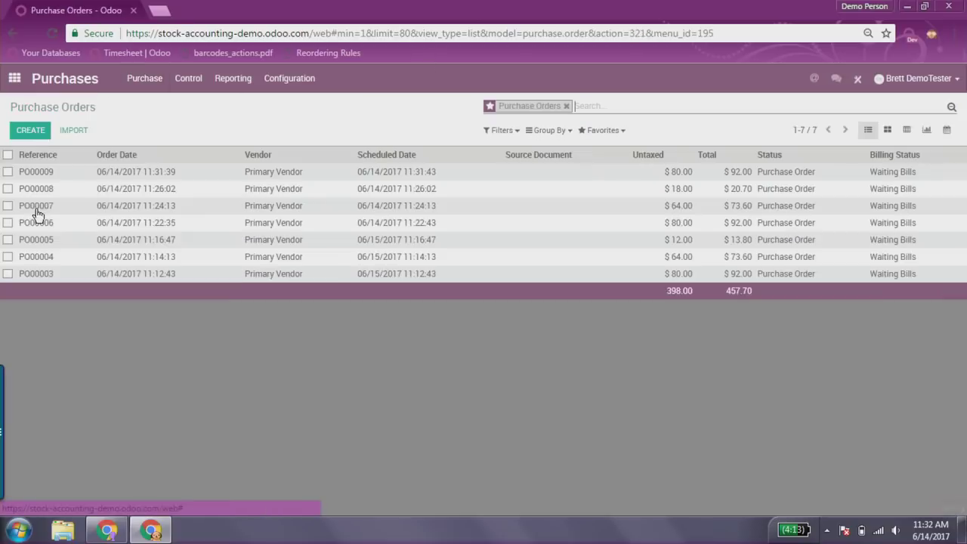
{"action": "left_click", "coordinate": [31, 132]}
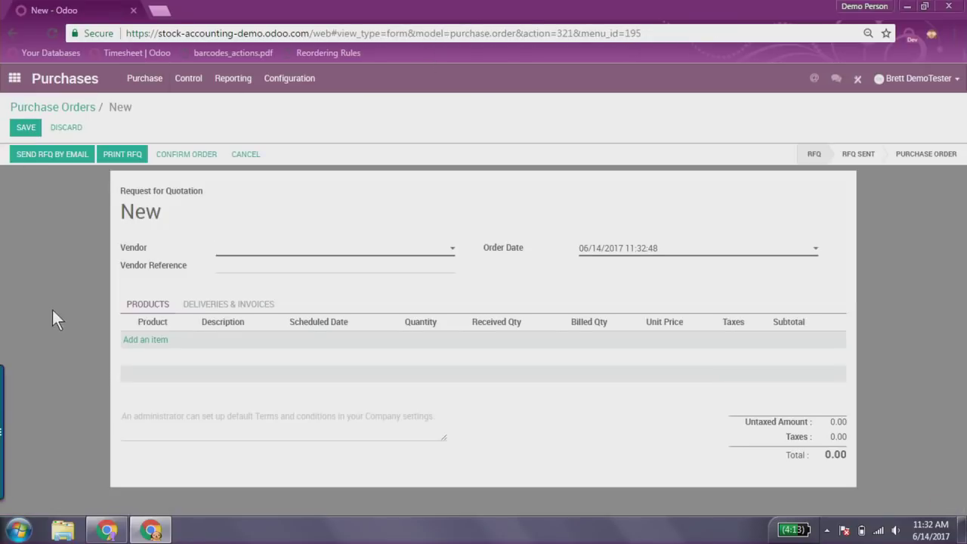
{"action": "left_click", "coordinate": [237, 255]}
{"action": "left_click", "coordinate": [249, 267]}
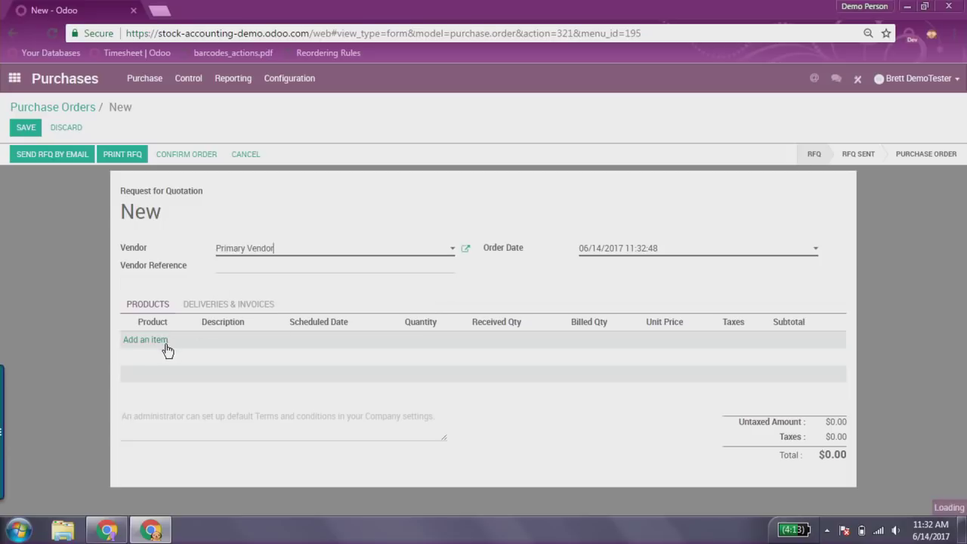
- Add an order line for Aluminum Siding (Real Price Costing) with quantity 4 and unit price 16.00
{"action": "left_click", "coordinate": [147, 339]}
{"action": "left_click", "coordinate": [160, 340]}
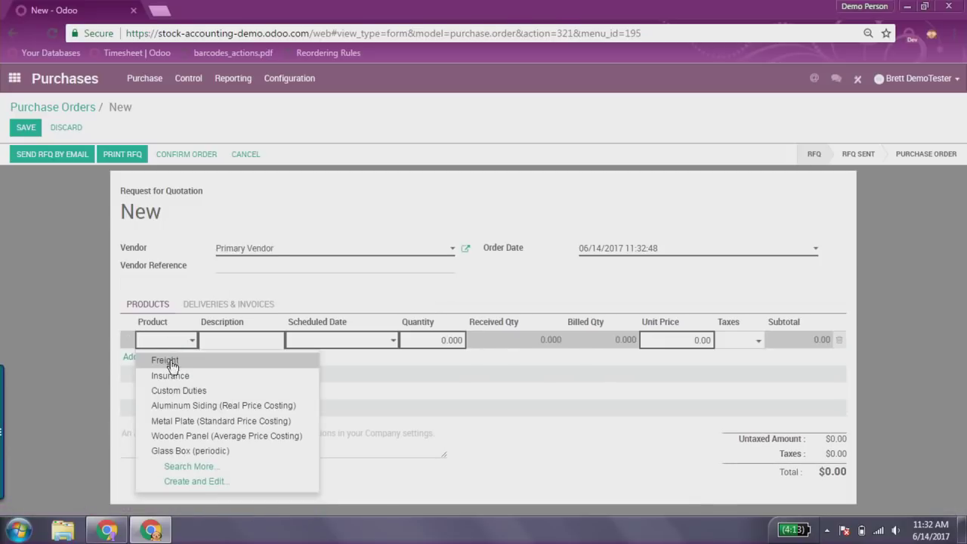
{"action": "left_click", "coordinate": [202, 408]}
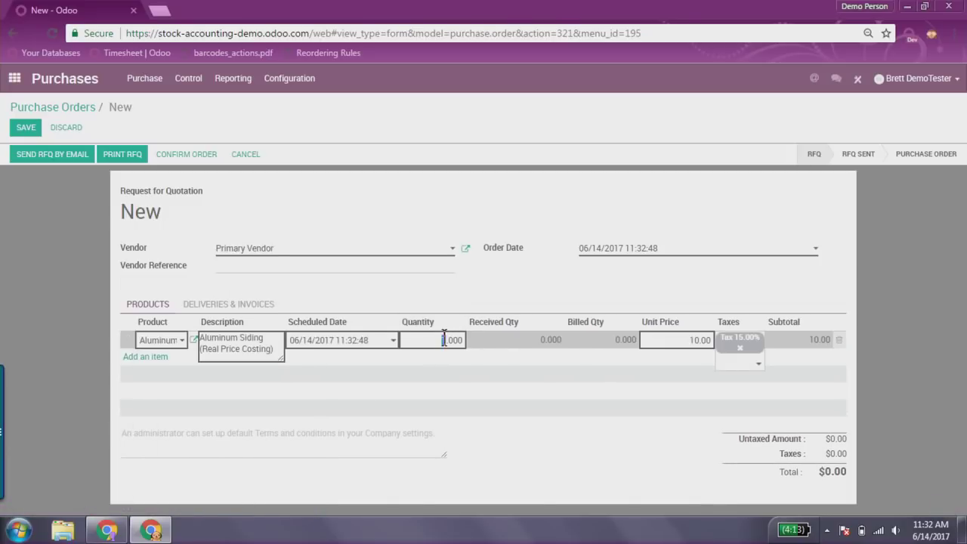
{"action": "left_click_drag", "start_coordinate": [688, 340], "coordinate": [699, 339]}
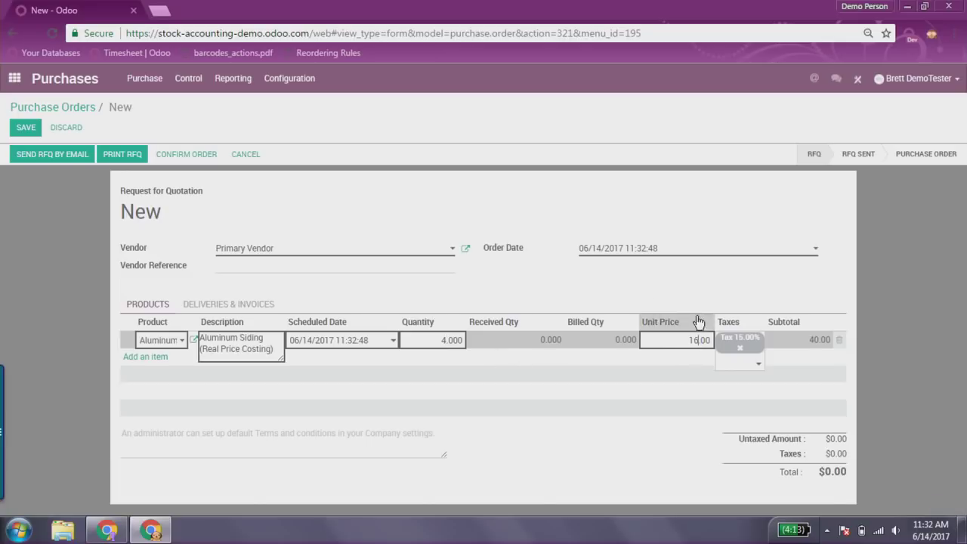
{"action": "type", "text": "16"}
{"action": "left_click", "coordinate": [371, 209]}
- Confirm the purchase order for 4 Aluminum Siding and receive the full quantity as an immediate transfer
{"action": "left_click", "coordinate": [183, 160]}
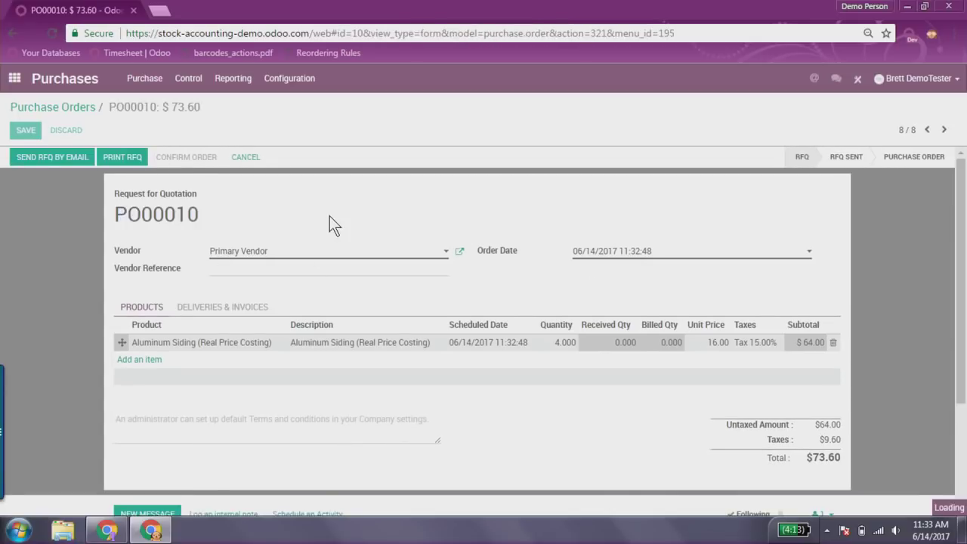
{"action": "left_click", "coordinate": [121, 155]}
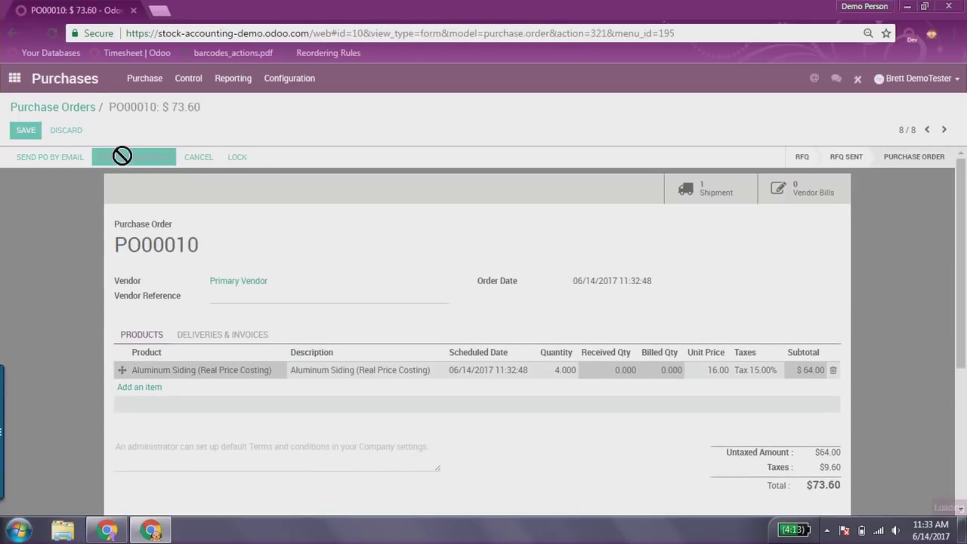
{"action": "left_click", "coordinate": [35, 155]}
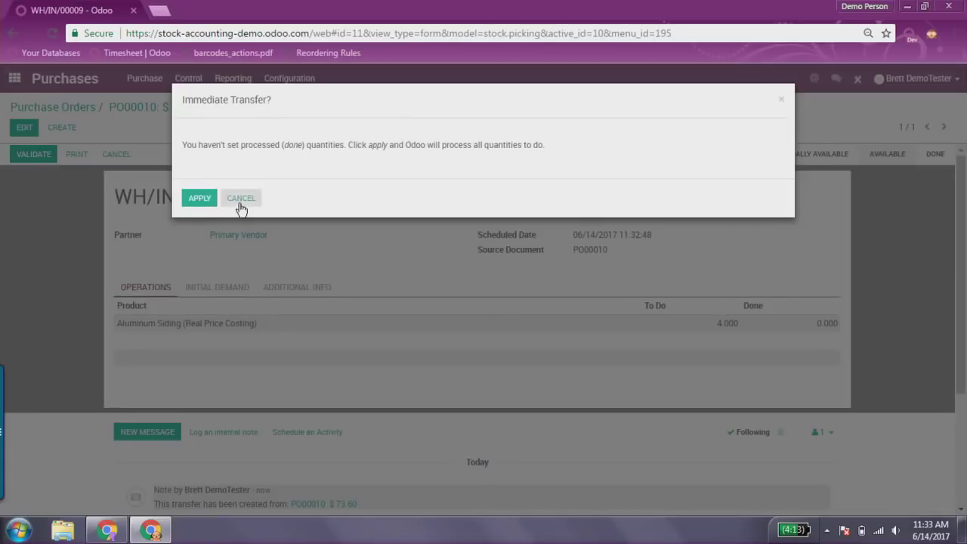
{"action": "left_click", "coordinate": [201, 202]}
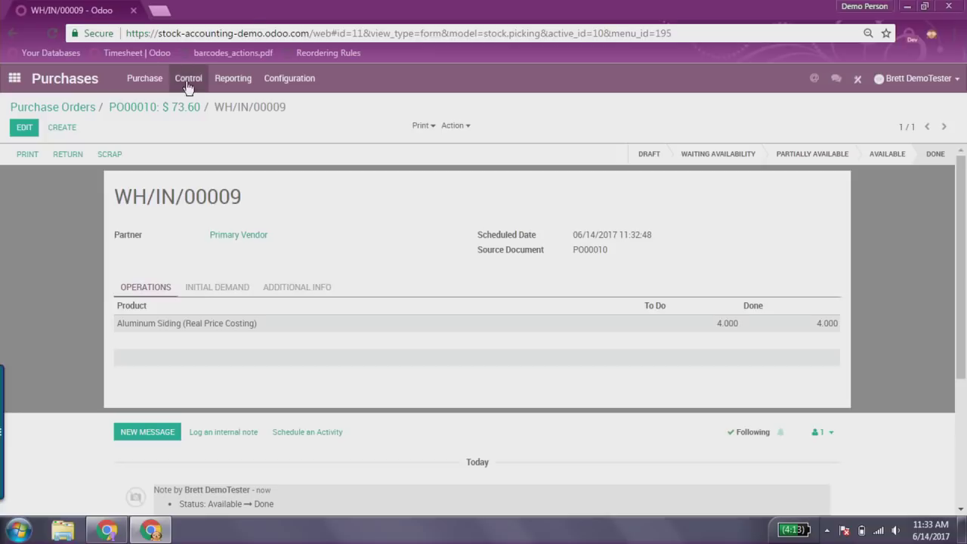
- Open the Aluminum Siding product's stock on hand and examine the individual receipts and inventory values in WH/Stock
{"action": "left_click", "coordinate": [133, 79]}
{"action": "left_click", "coordinate": [168, 151]}
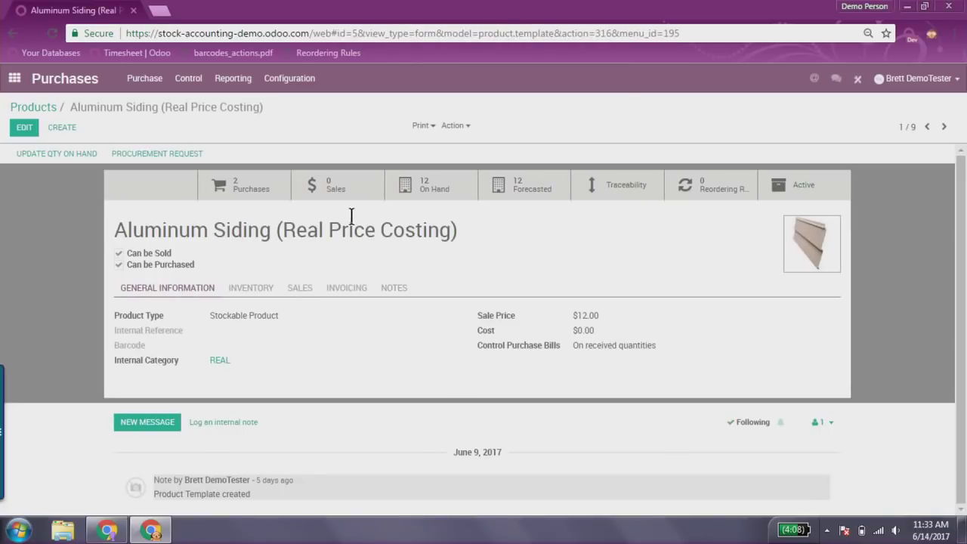
{"action": "left_click", "coordinate": [432, 189]}
{"action": "left_click", "coordinate": [28, 167]}
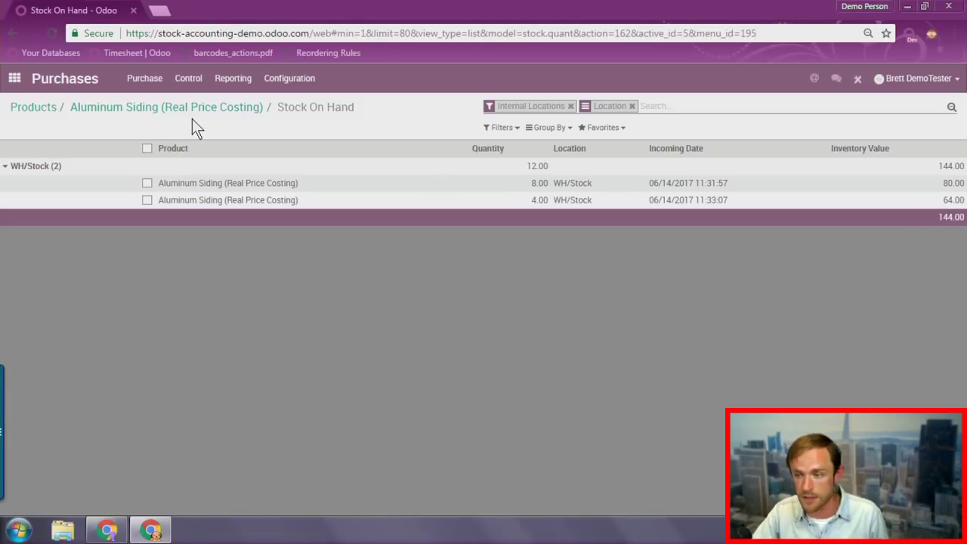
- Switch to Sales and create a sales order for the same customer as the earliest existing sales order
{"action": "left_click", "coordinate": [15, 77]}
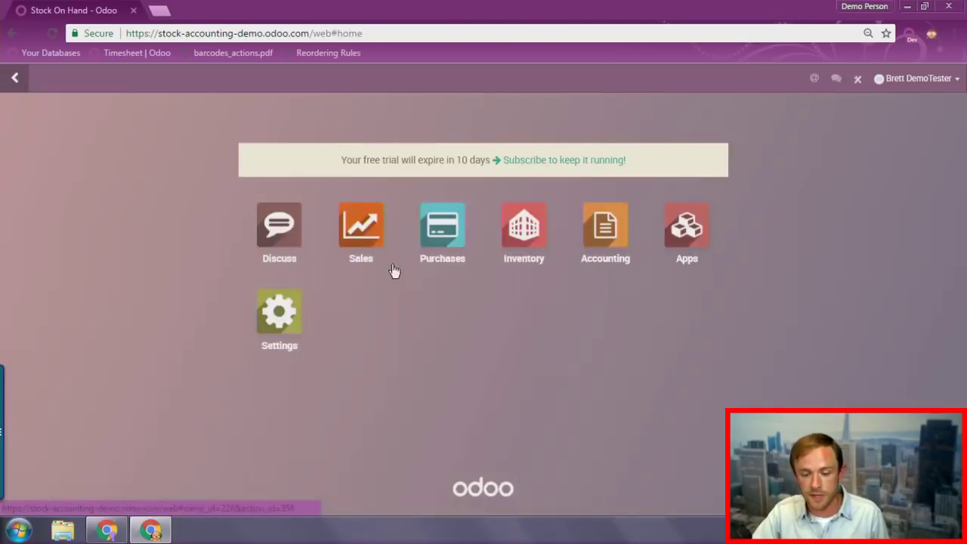
{"action": "left_click", "coordinate": [381, 257]}
{"action": "left_click", "coordinate": [105, 78]}
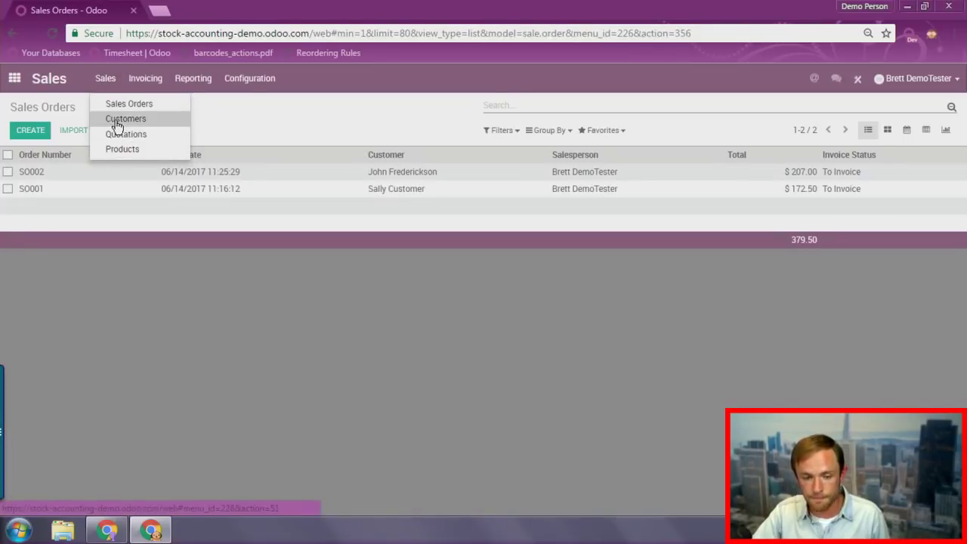
{"action": "left_click", "coordinate": [18, 131]}
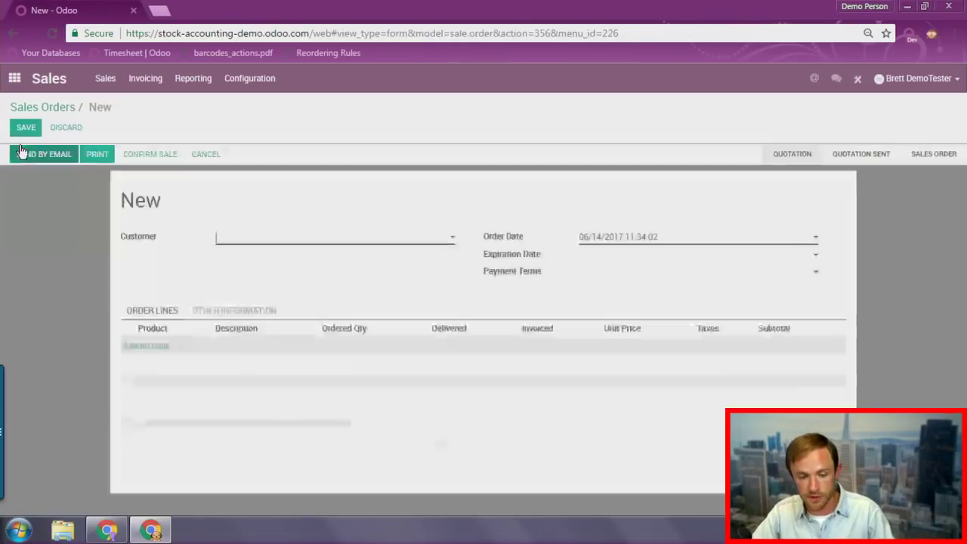
{"action": "left_click", "coordinate": [288, 241]}
{"action": "left_click", "coordinate": [279, 272]}
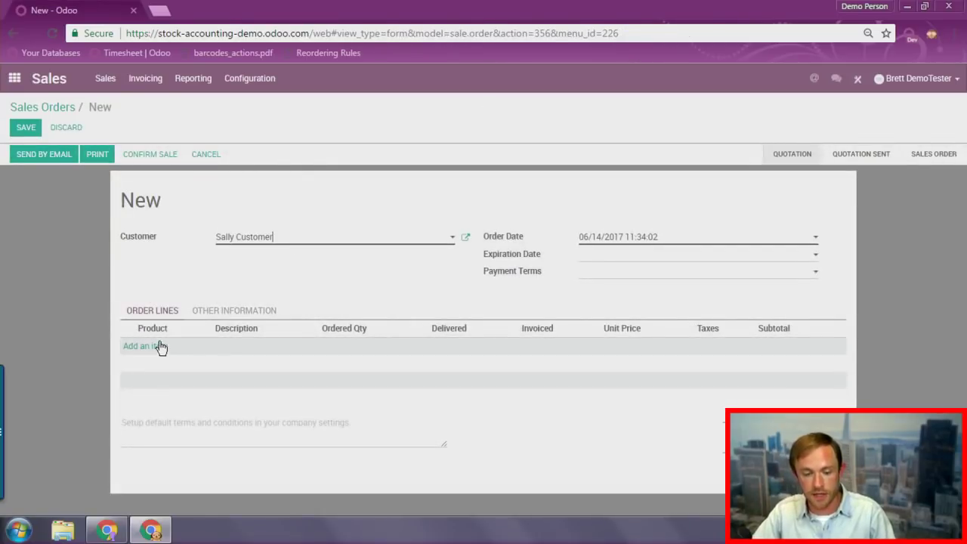
- Add an order line for 10 Aluminum Siding (Real Price Costing) to the sales order
{"action": "left_click", "coordinate": [161, 345]}
{"action": "type", "text": "alu"}
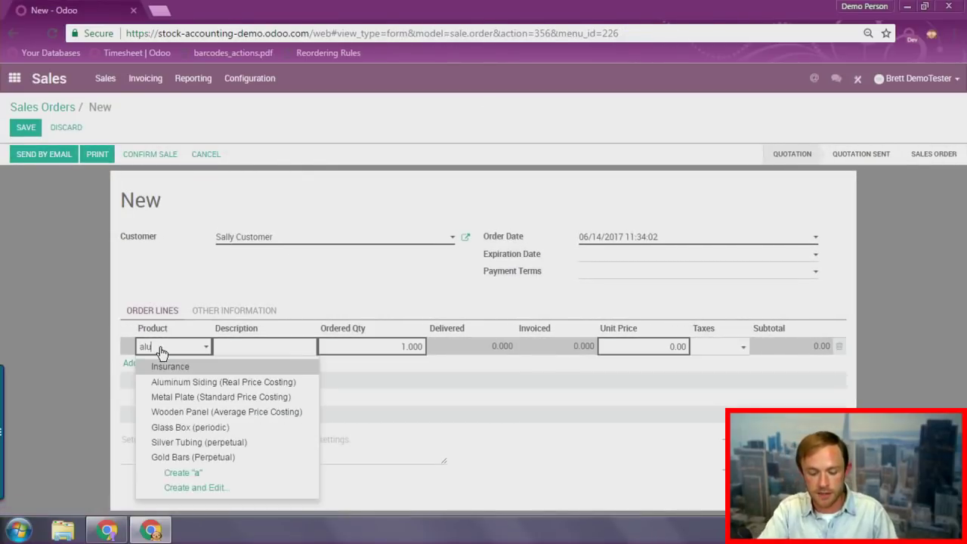
{"action": "type", "text": "m"}
{"action": "left_click", "coordinate": [189, 366]}
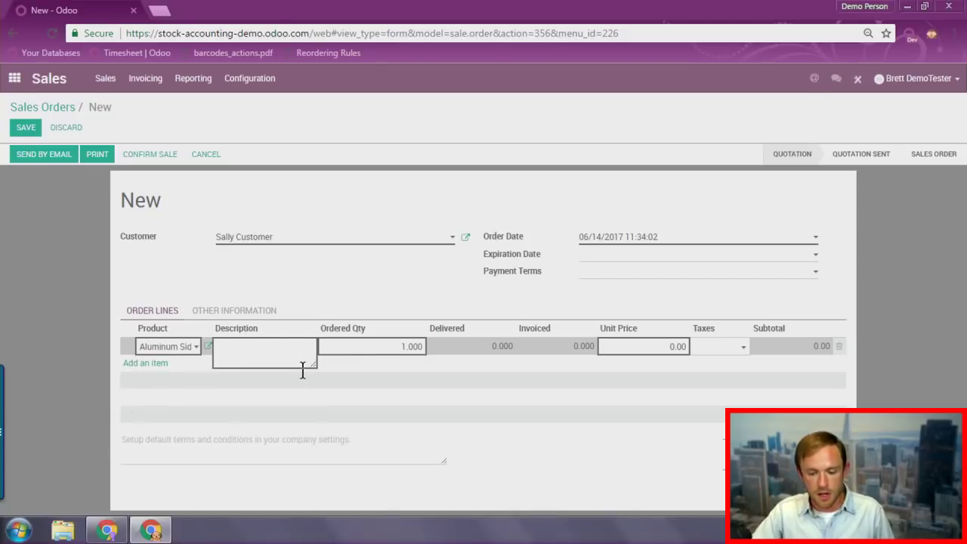
{"action": "left_click", "coordinate": [405, 346]}
{"action": "type", "text": "0"}
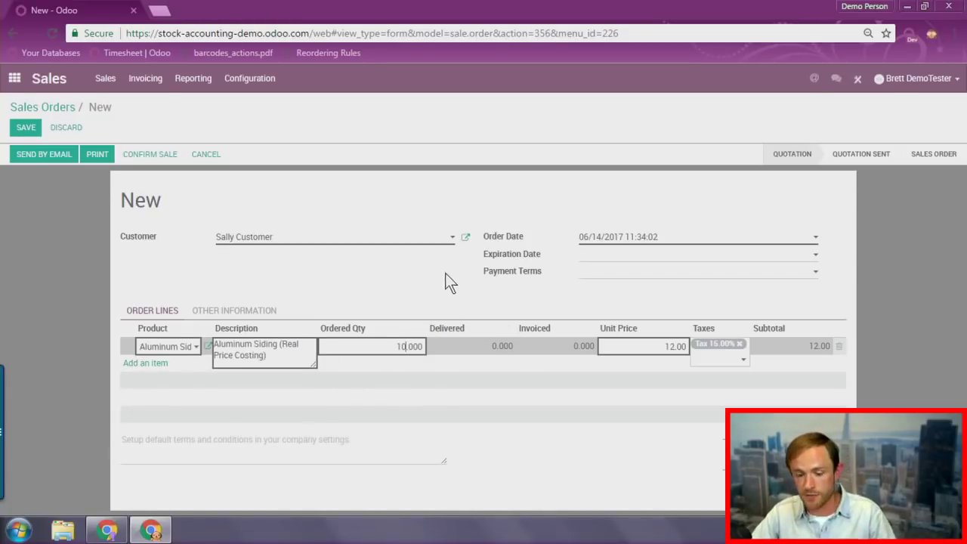
{"action": "left_click", "coordinate": [403, 284]}
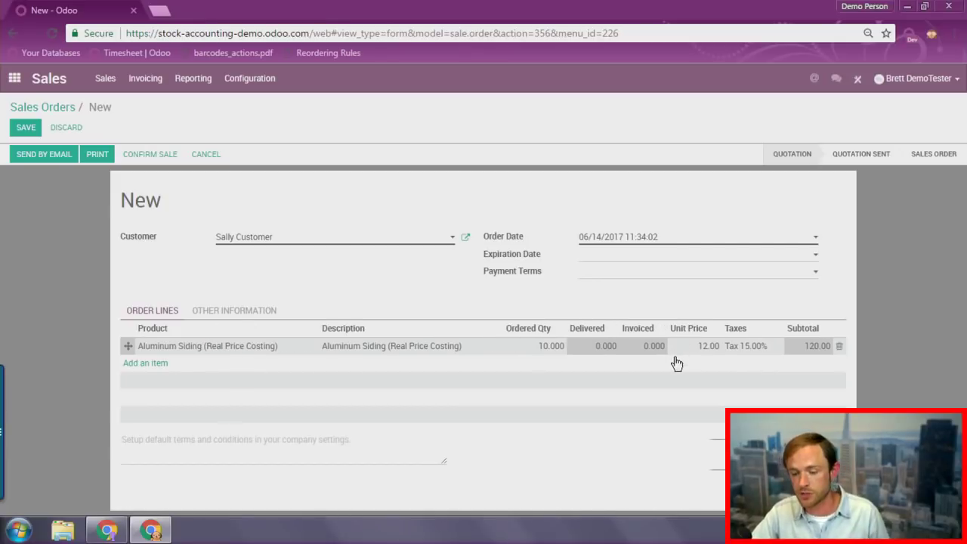
- Confirm the Aluminum Siding sale and deliver all ordered products as an immediate transfer
{"action": "left_click", "coordinate": [150, 154]}
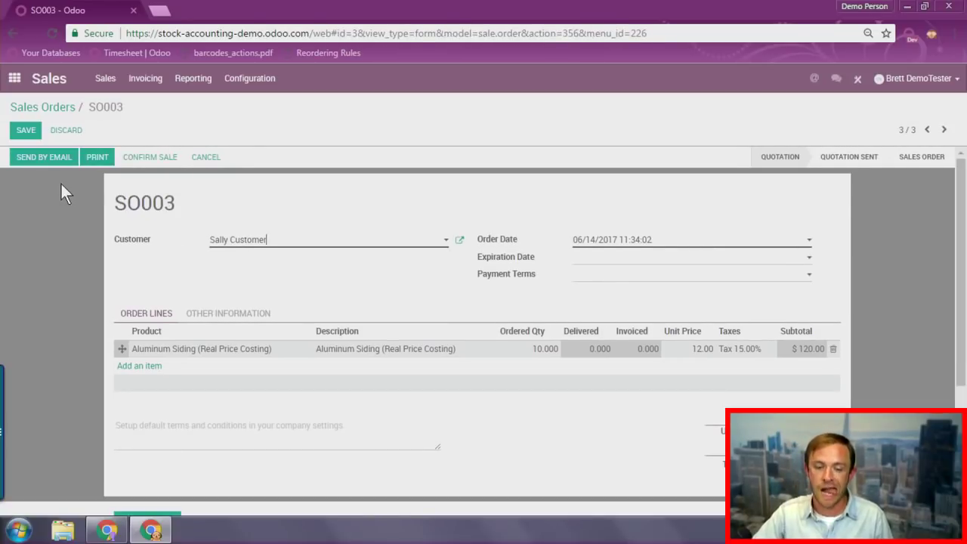
{"action": "left_click", "coordinate": [785, 188]}
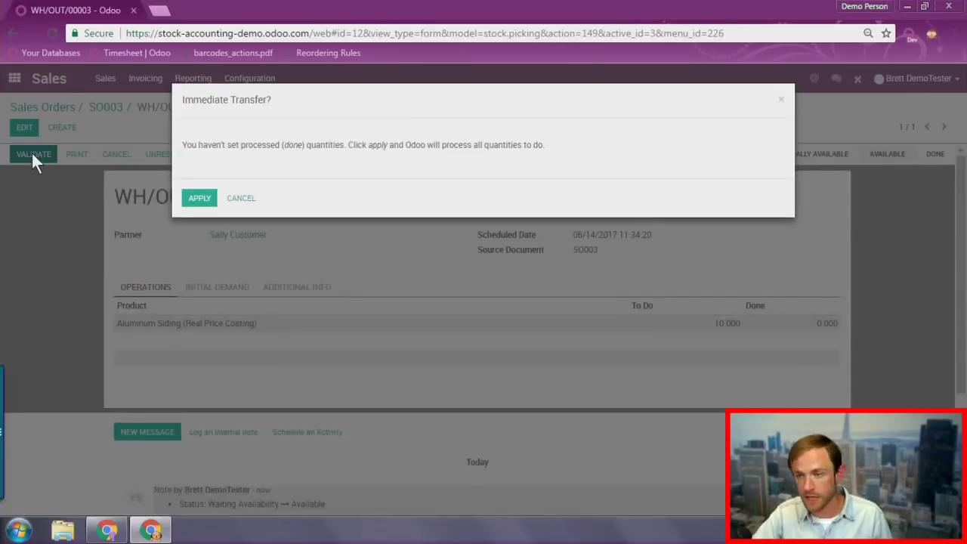
{"action": "left_click", "coordinate": [194, 199]}
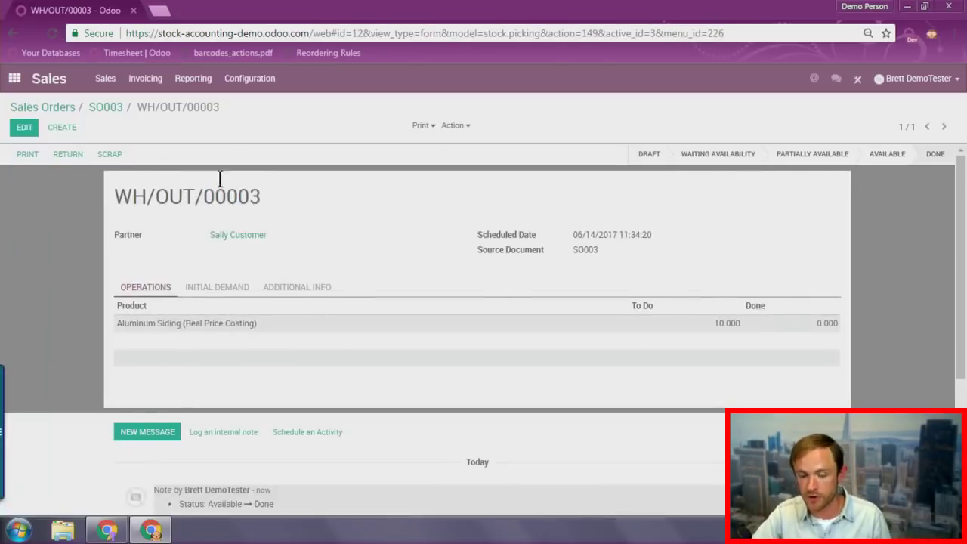
- Open Aluminum Siding from the Sales products and examine its remaining stock and inventory value in WH/Stock
{"action": "left_click", "coordinate": [105, 78]}
{"action": "left_click", "coordinate": [123, 150]}
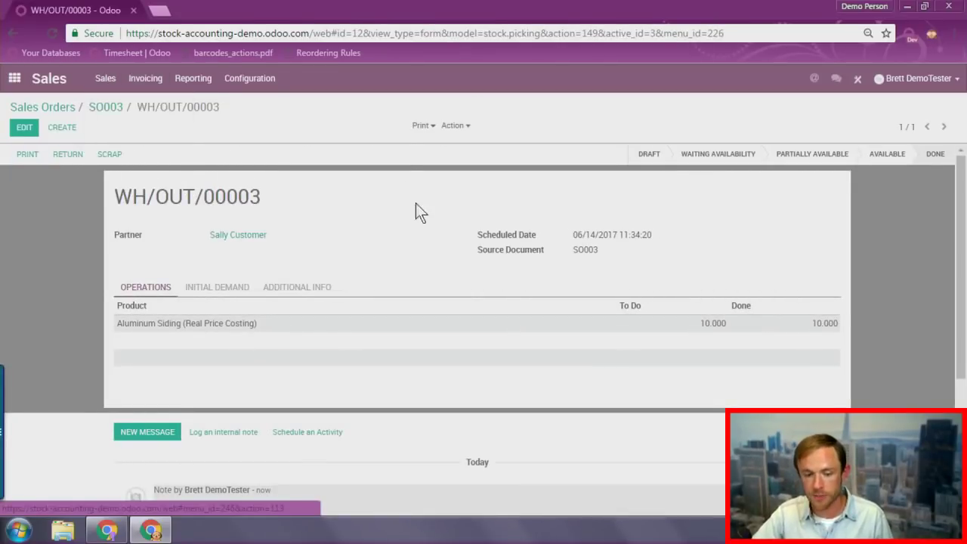
{"action": "left_click", "coordinate": [180, 159]}
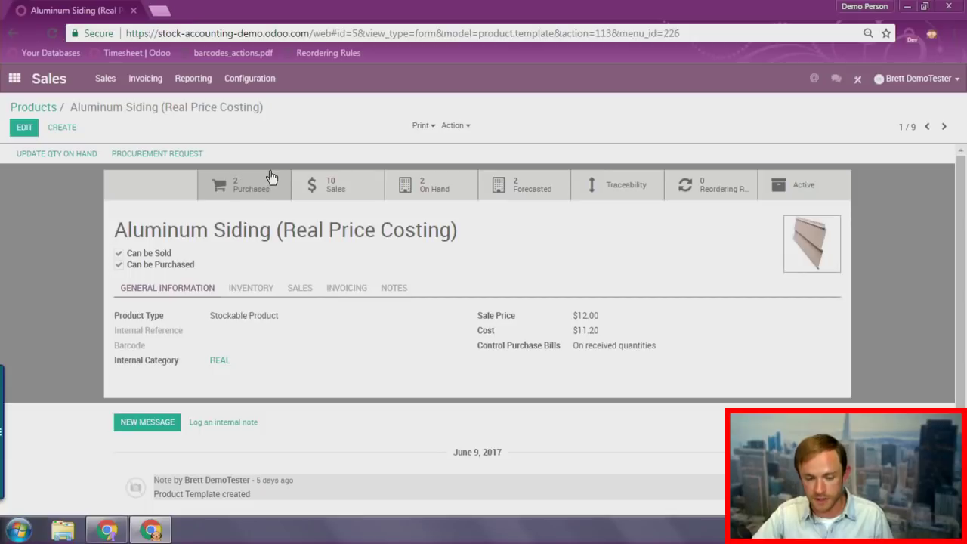
{"action": "left_click", "coordinate": [440, 185]}
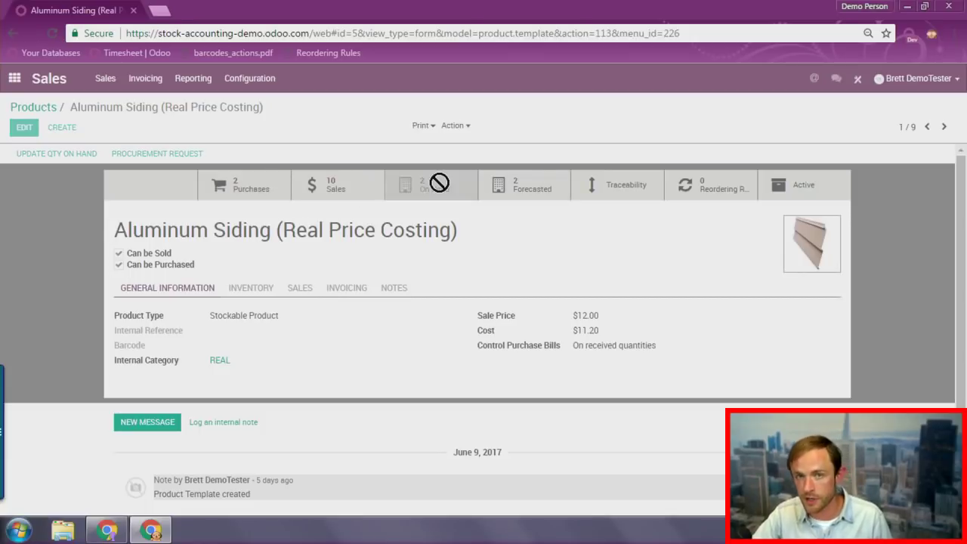
{"action": "left_click", "coordinate": [40, 169]}
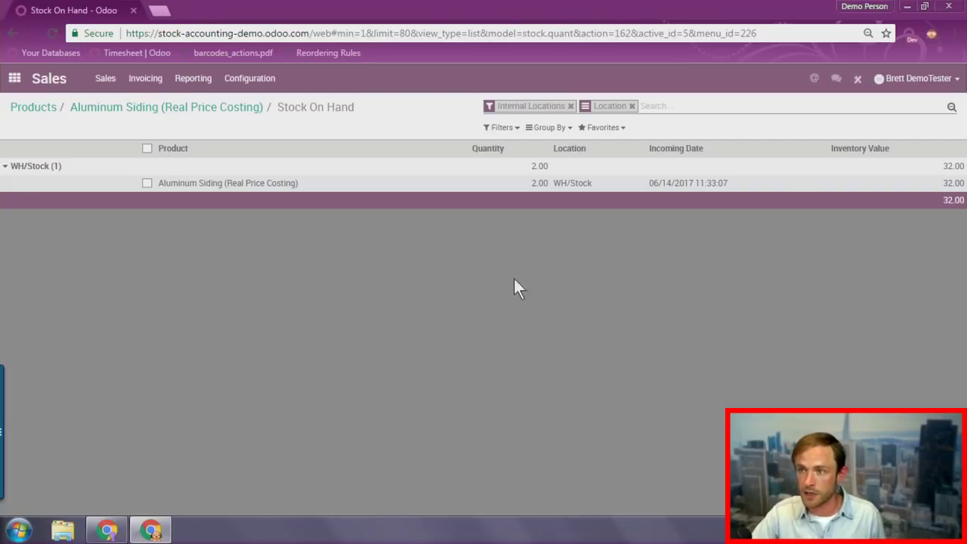
- Return to the Aluminum Siding product form and examine its cost after the delivery
{"action": "left_click", "coordinate": [135, 113]}
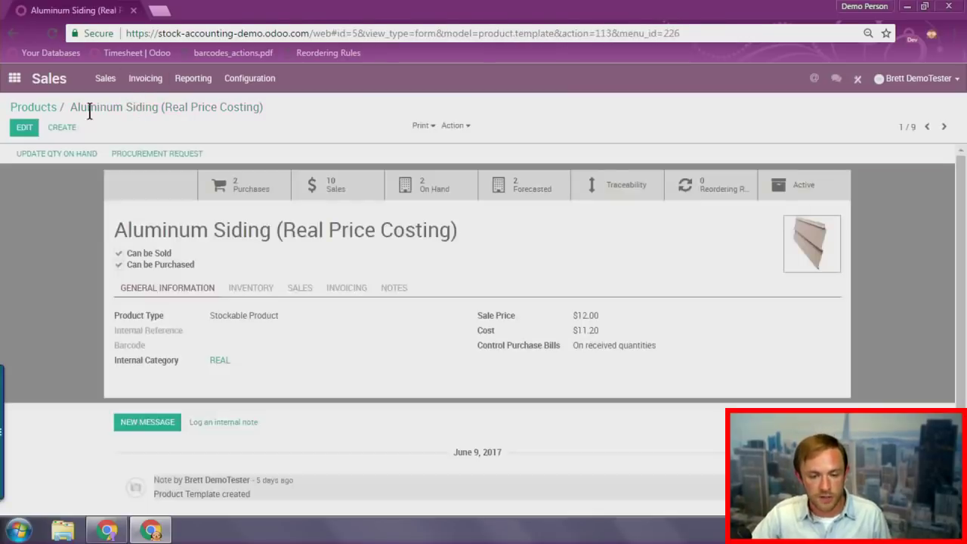
{"action": "double_click", "coordinate": [585, 330]}
{"action": "left_click", "coordinate": [593, 316]}
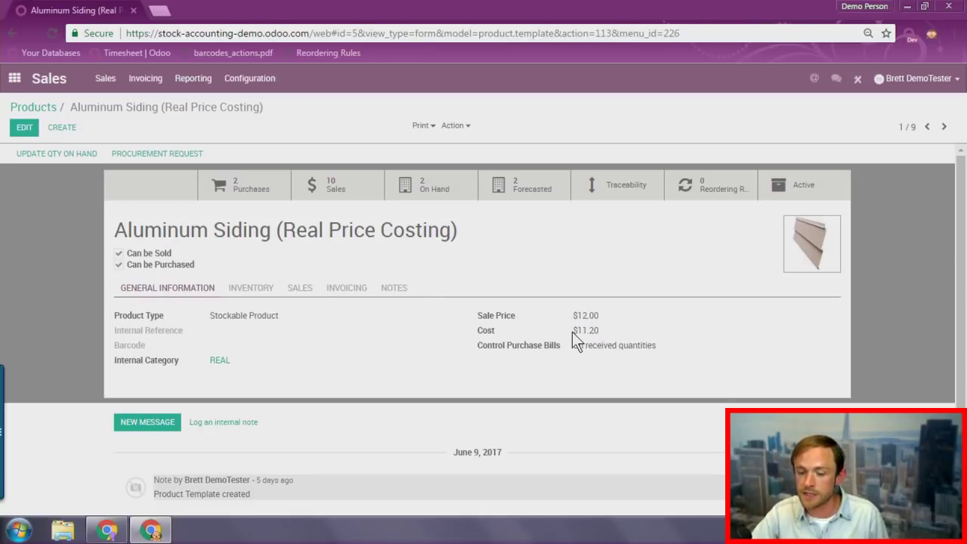
{"action": "left_click_drag", "start_coordinate": [603, 332], "coordinate": [484, 335]}
{"action": "left_click", "coordinate": [481, 332]}
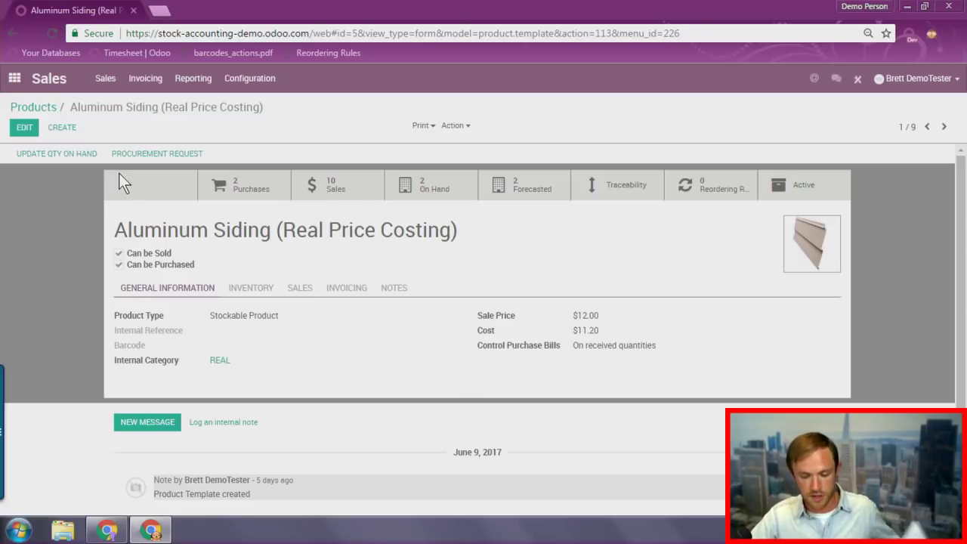
- Switch to Purchases and create a new purchase order for Primary Vendor
{"action": "left_click", "coordinate": [13, 77]}
{"action": "left_click", "coordinate": [436, 240]}
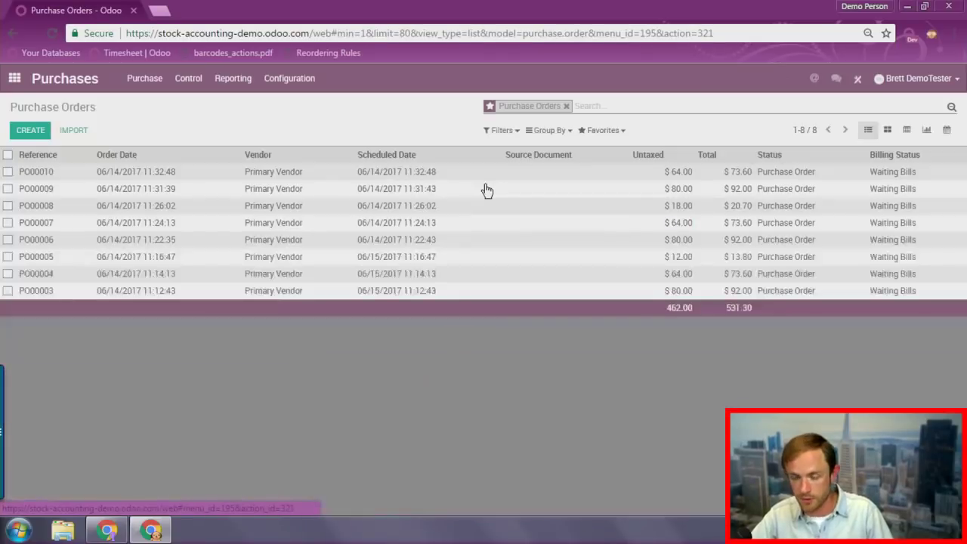
{"action": "left_click", "coordinate": [32, 133]}
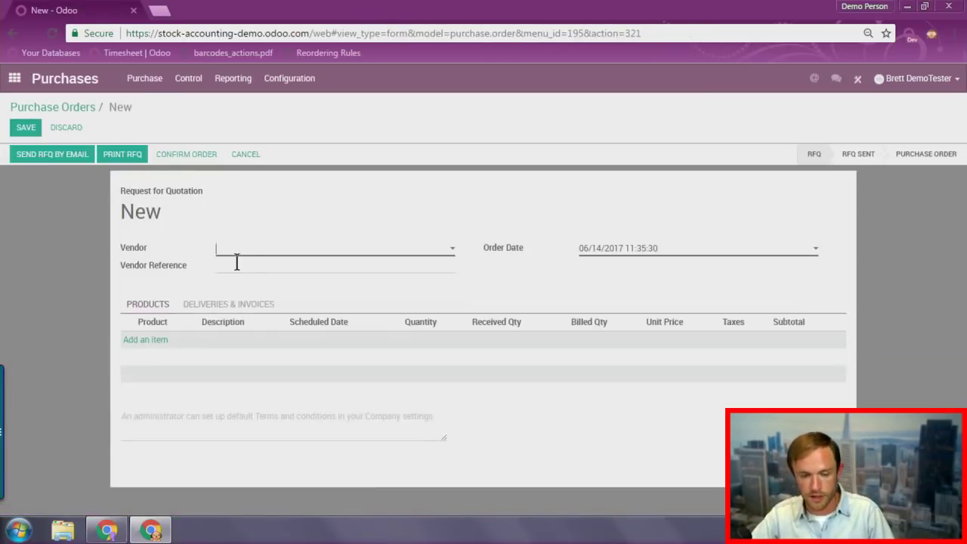
{"action": "left_click", "coordinate": [240, 255]}
{"action": "left_click", "coordinate": [241, 265]}
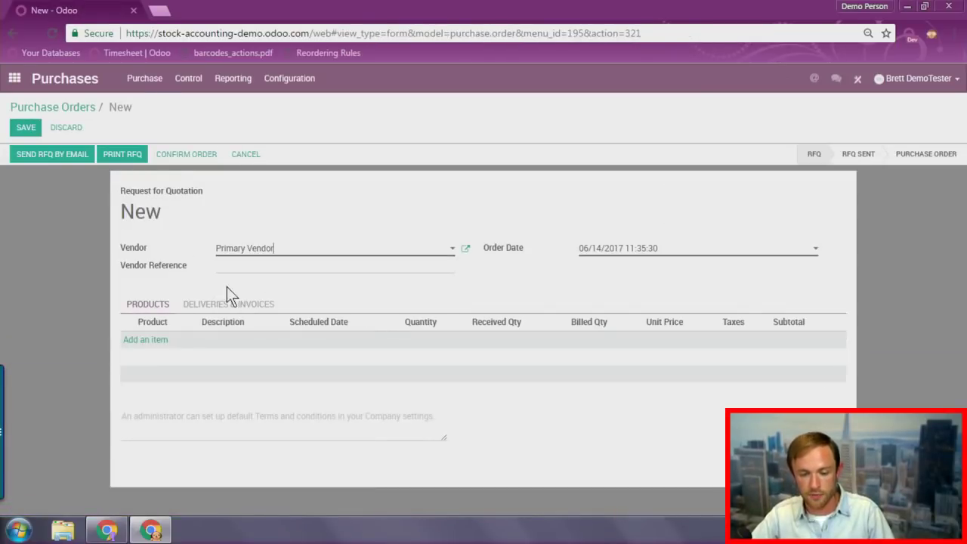
- Add an order line for Aluminum Siding (Real Price Costing) with quantity 2 and unit price 6.00
{"action": "left_click", "coordinate": [155, 341]}
{"action": "left_click", "coordinate": [181, 340]}
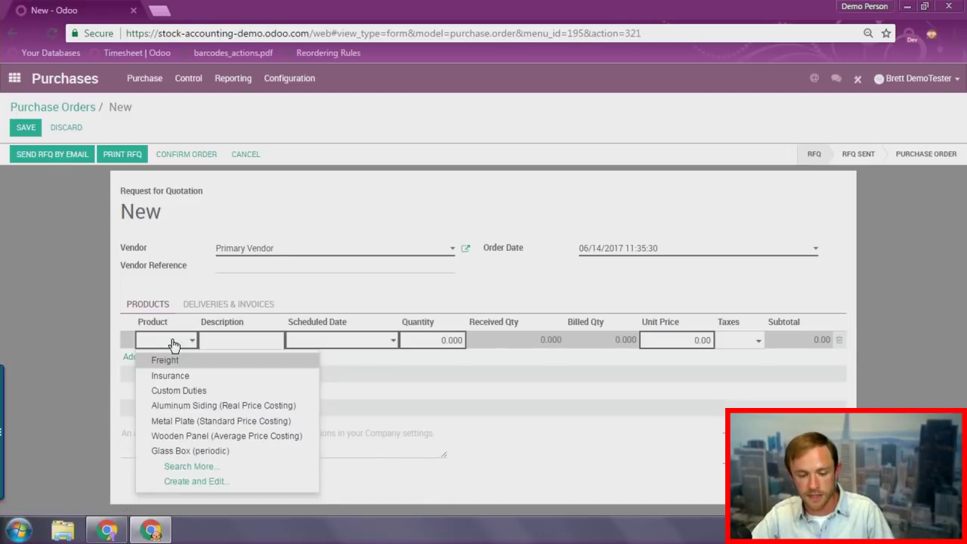
{"action": "left_click", "coordinate": [200, 404]}
{"action": "type", "text": "2"}
{"action": "left_click_drag", "start_coordinate": [700, 339], "coordinate": [686, 339]}
{"action": "type", "text": "6"}
{"action": "left_click", "coordinate": [700, 292]}
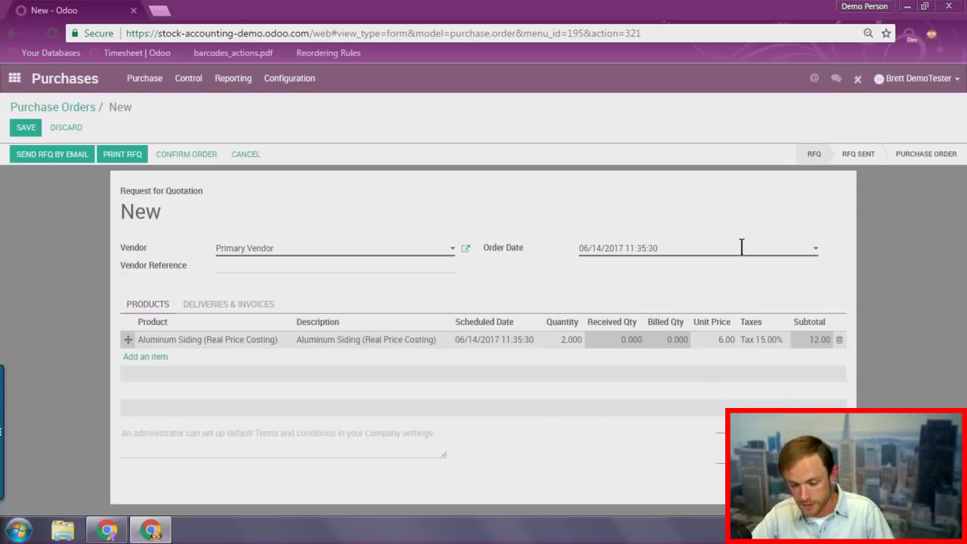
- Confirm the purchase order for 2 Aluminum Siding and receive the full quantity as an immediate transfer
{"action": "left_click", "coordinate": [30, 127]}
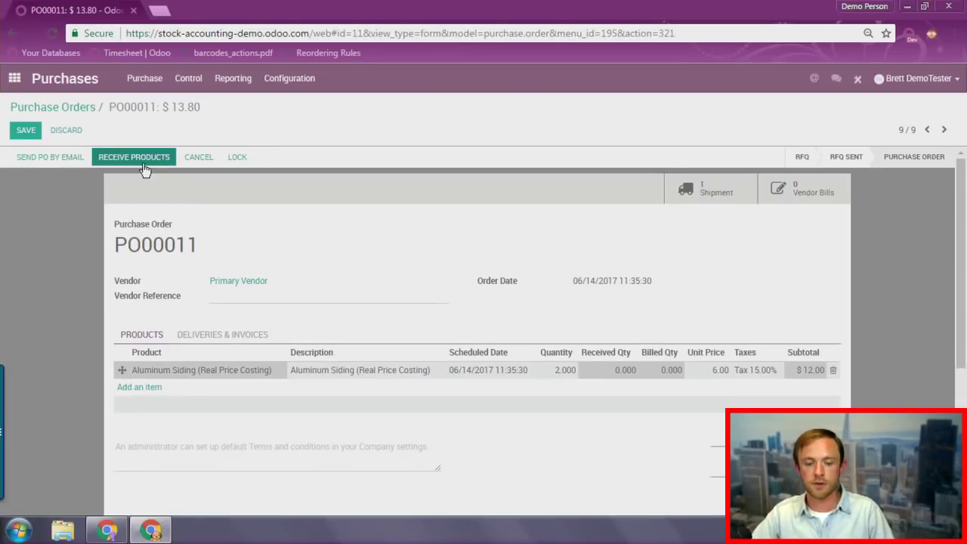
{"action": "left_click", "coordinate": [143, 161]}
{"action": "left_click", "coordinate": [47, 160]}
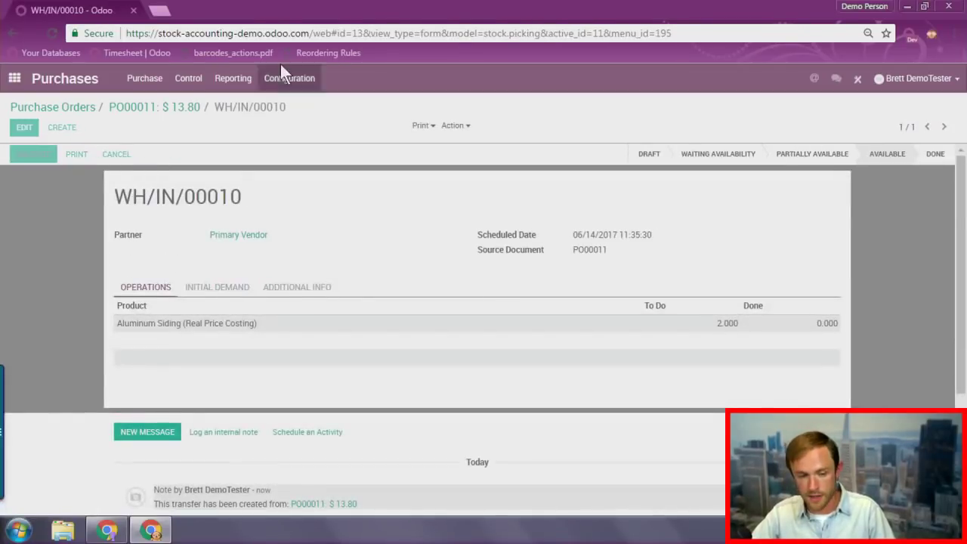
{"action": "left_click", "coordinate": [200, 197]}
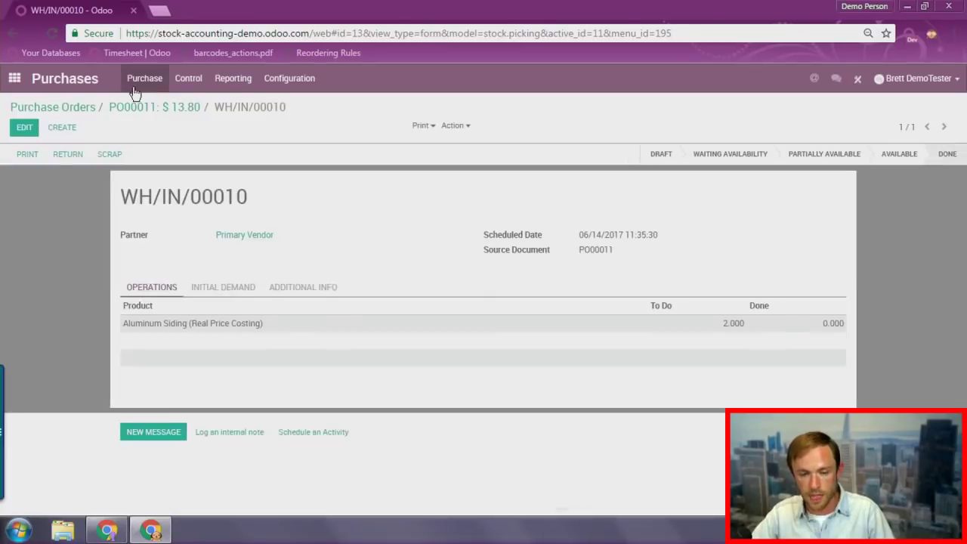
- Open Aluminum Siding (Real Price Costing) from the purchasable products and examine the inventory value of each WH/Stock entry on hand
{"action": "left_click", "coordinate": [139, 80]}
{"action": "left_click", "coordinate": [151, 152]}
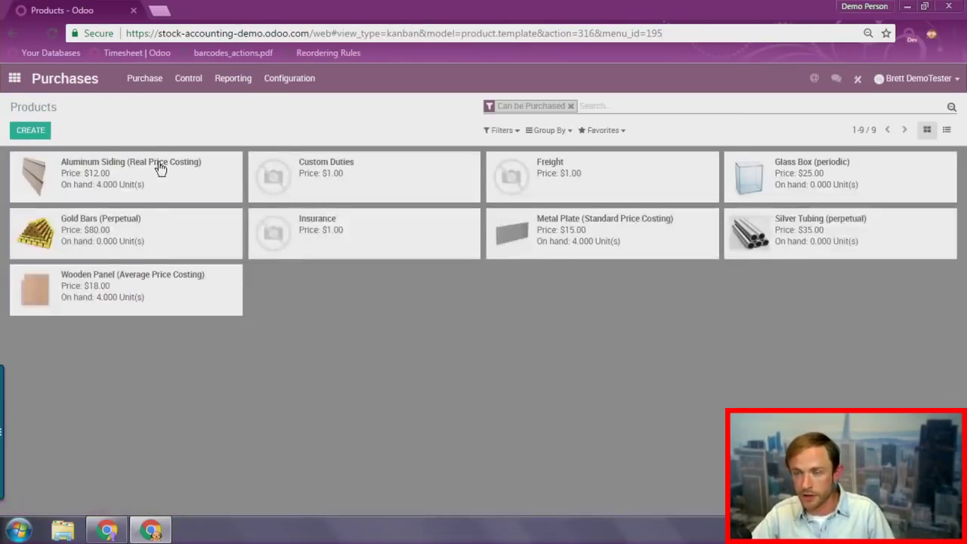
{"action": "left_click", "coordinate": [101, 176]}
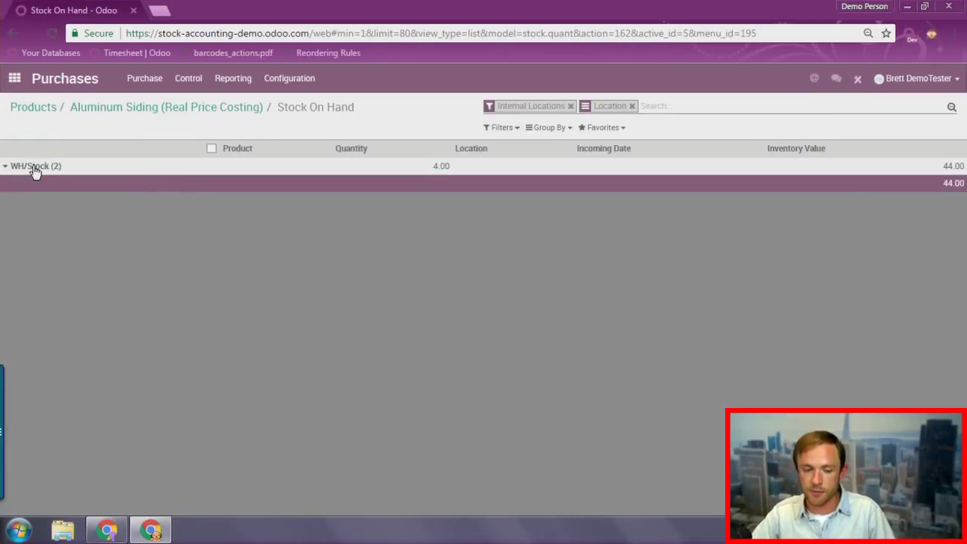
{"action": "left_click", "coordinate": [33, 167]}
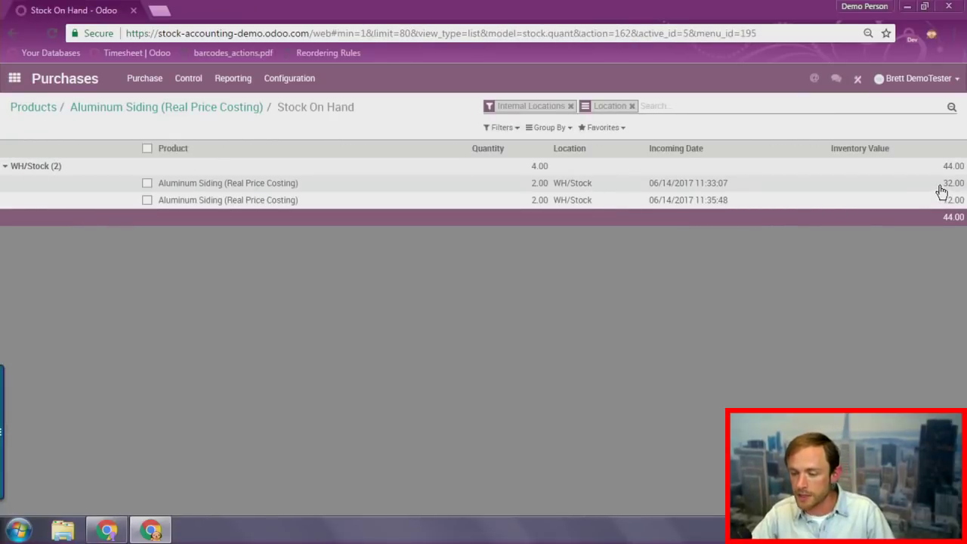
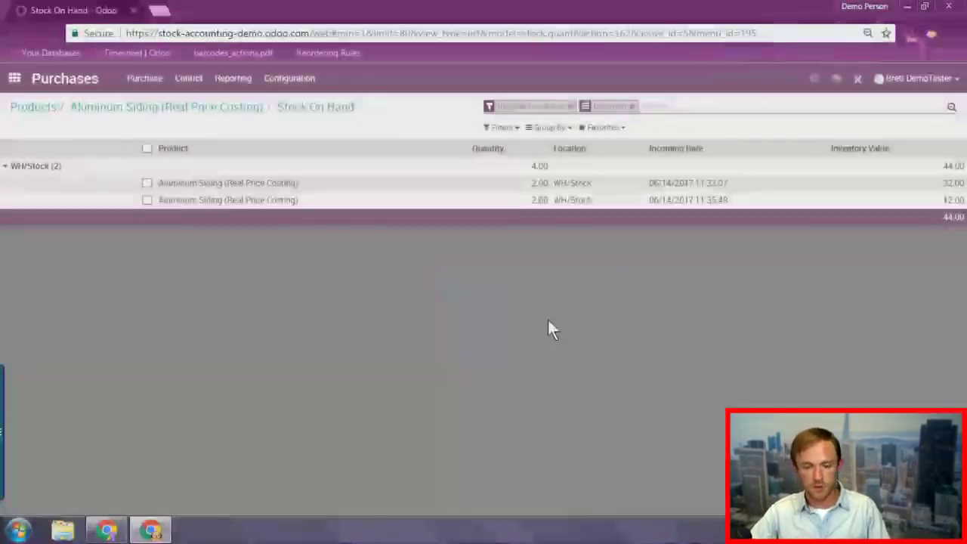
- Switch to Inventory and open the Glass Box (periodic) product from the inventory-controlled products
{"action": "left_click", "coordinate": [14, 78]}
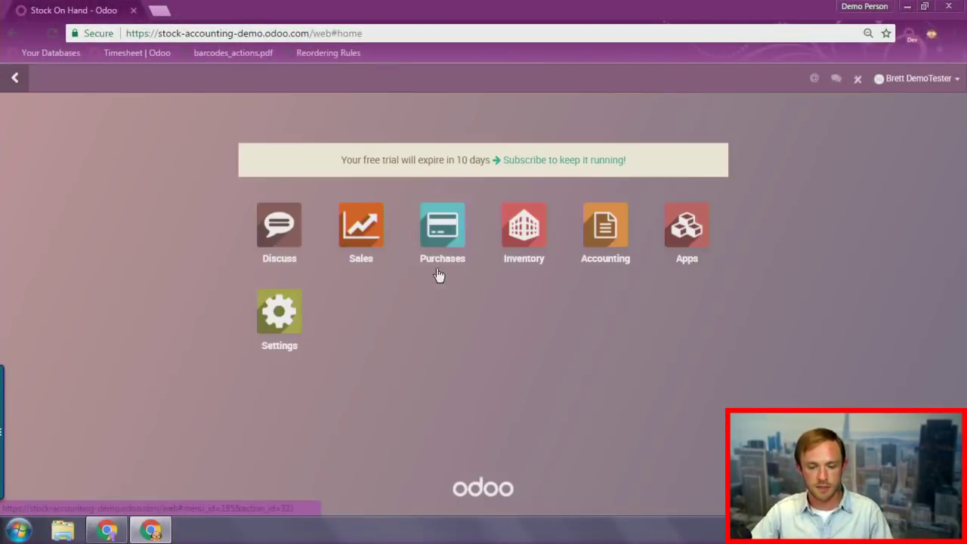
{"action": "left_click", "coordinate": [510, 234]}
{"action": "left_click", "coordinate": [243, 86]}
{"action": "left_click", "coordinate": [244, 104]}
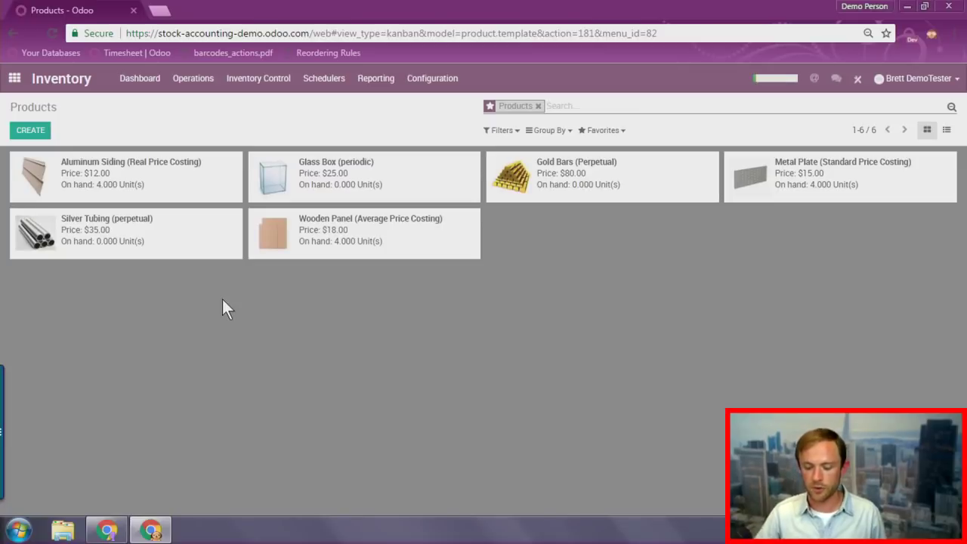
{"action": "left_click", "coordinate": [371, 188]}
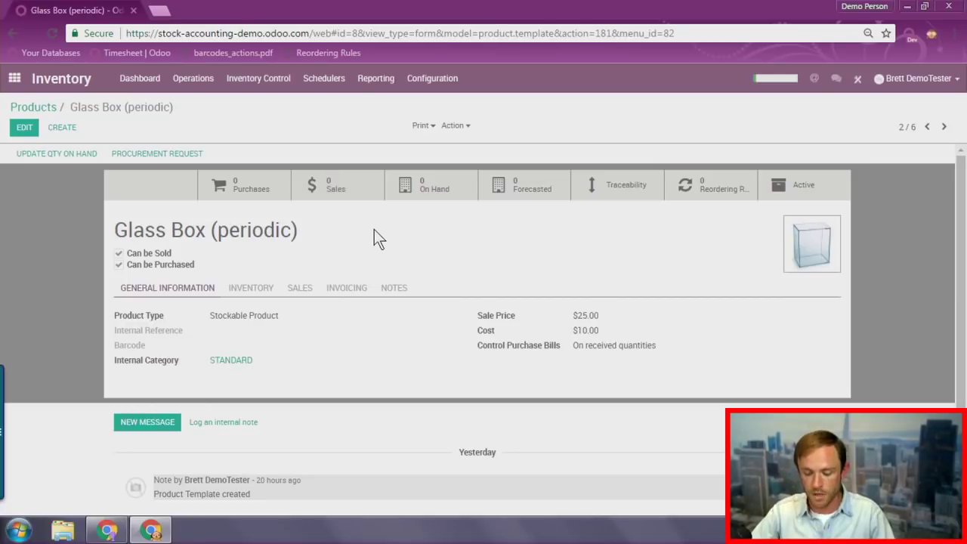
- Examine the costing method, inventory valuation and account settings of the Glass Box's STANDARD category, and save both records unchanged
{"action": "left_click", "coordinate": [24, 129]}
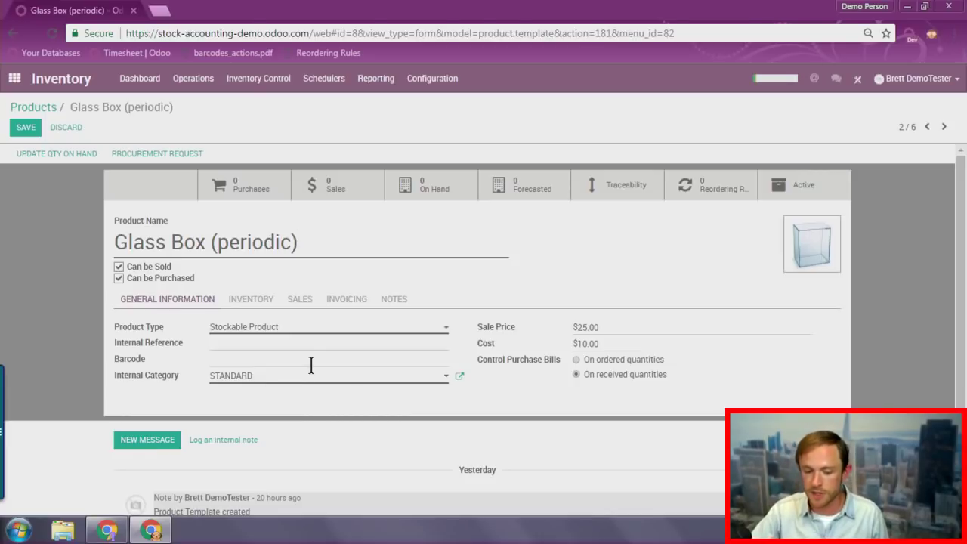
{"action": "left_click", "coordinate": [458, 375]}
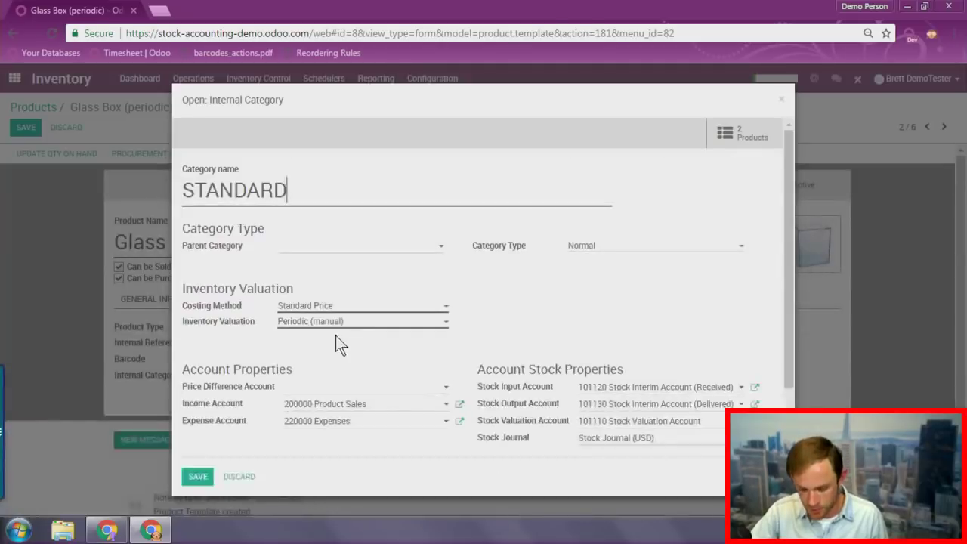
{"action": "scroll", "coordinate": [332, 310], "scroll_direction": "down", "scroll_amount": 2}
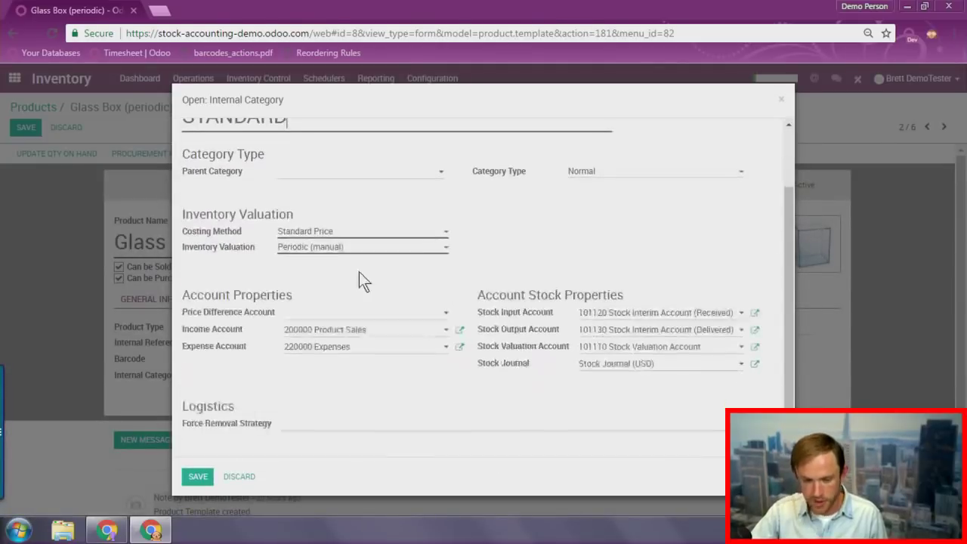
{"action": "left_click", "coordinate": [306, 251]}
{"action": "left_click", "coordinate": [624, 252]}
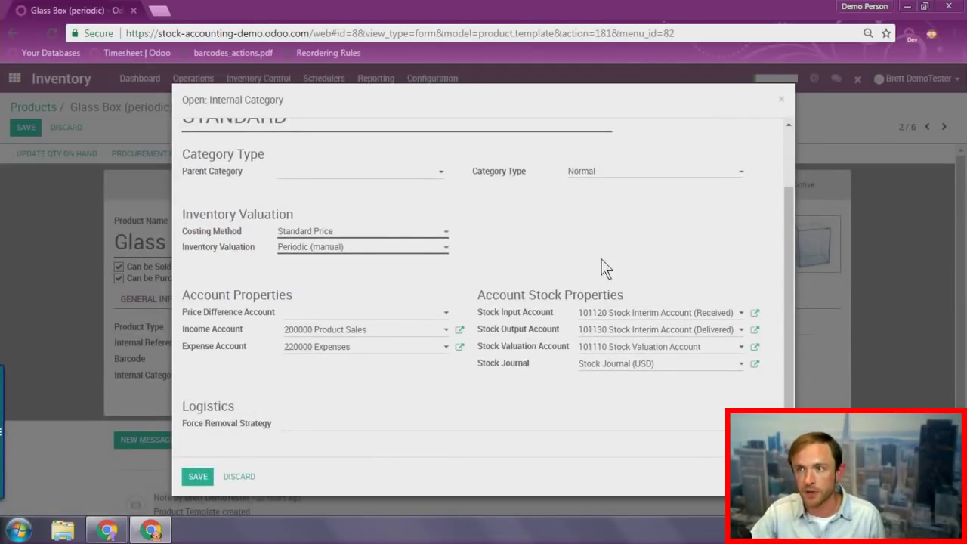
{"action": "left_click", "coordinate": [200, 475]}
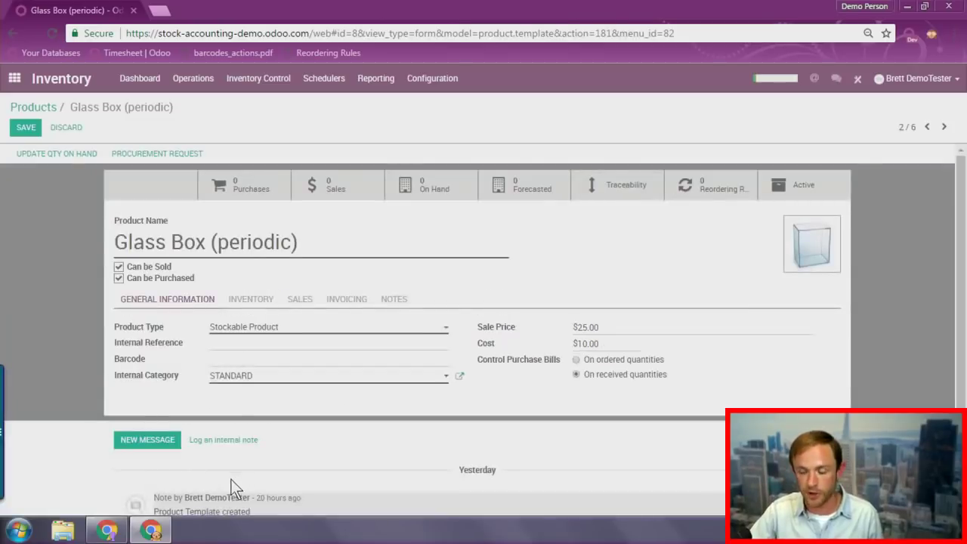
{"action": "left_click", "coordinate": [29, 130]}
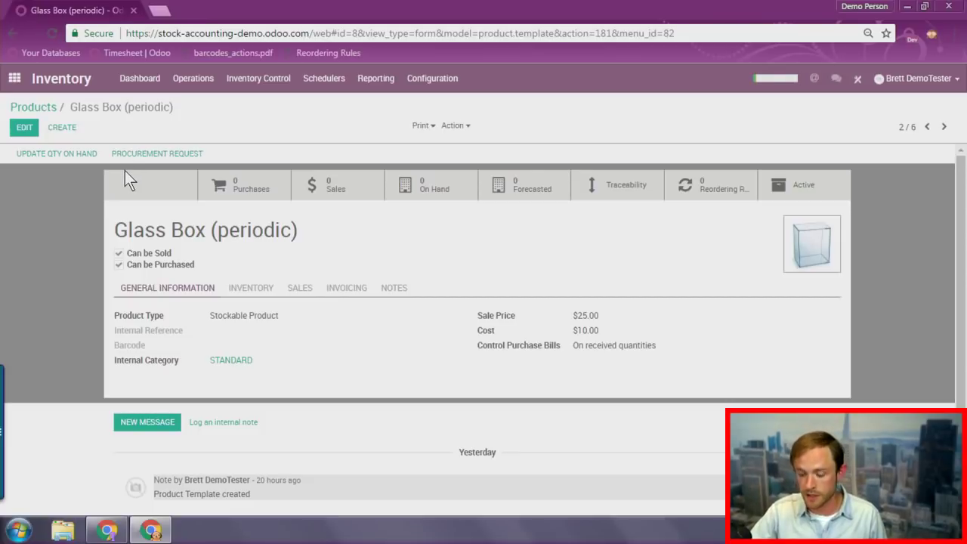
- Switch to Purchases and start a new purchase order with Primary Vendor as the vendor
{"action": "left_click", "coordinate": [14, 78]}
{"action": "left_click", "coordinate": [438, 221]}
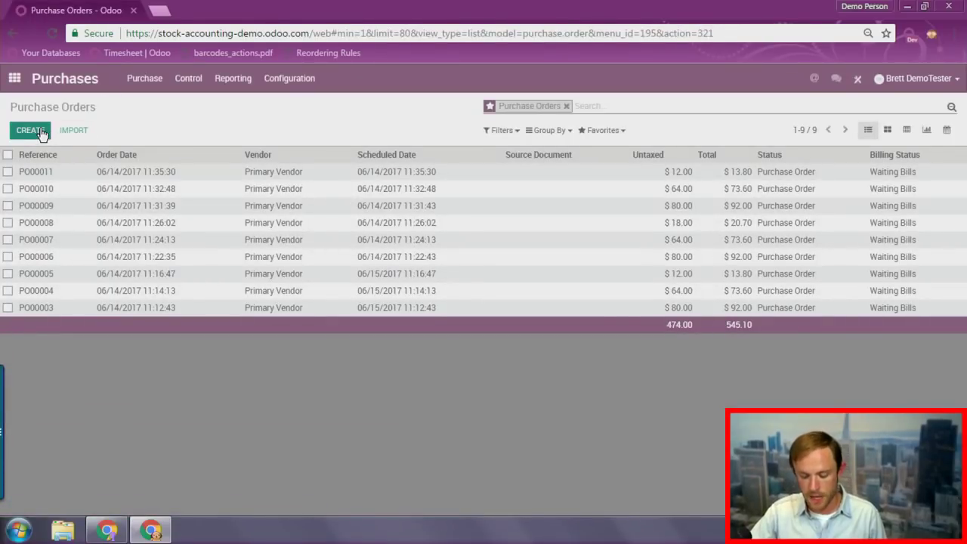
{"action": "left_click", "coordinate": [39, 131]}
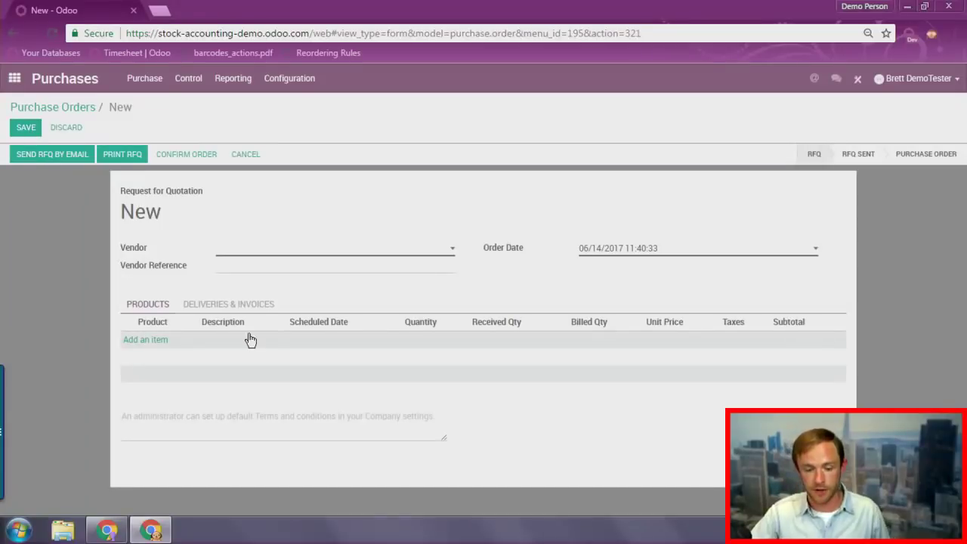
{"action": "left_click", "coordinate": [255, 253]}
{"action": "left_click", "coordinate": [252, 268]}
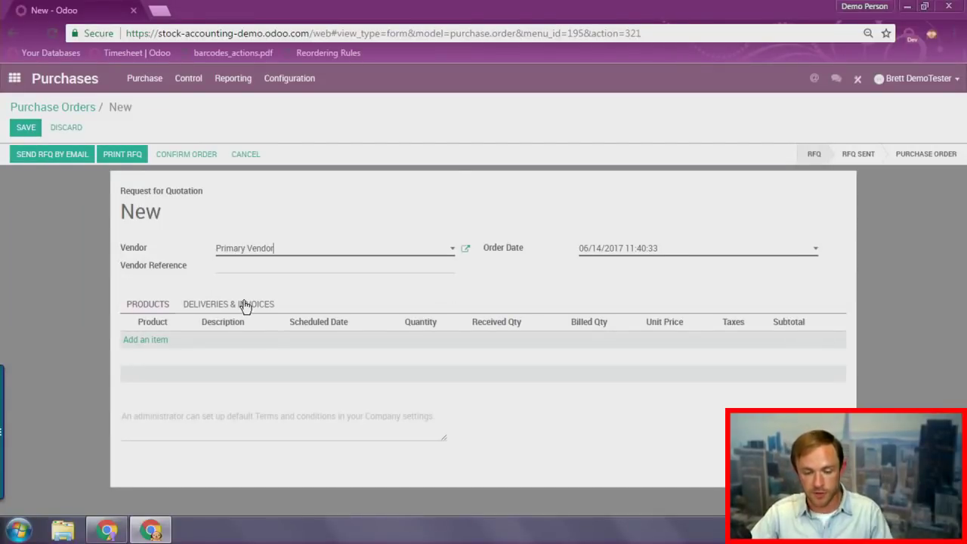
- Add an order line for Glass Box (periodic) with quantity 5 and save the purchase order
{"action": "left_click", "coordinate": [168, 341]}
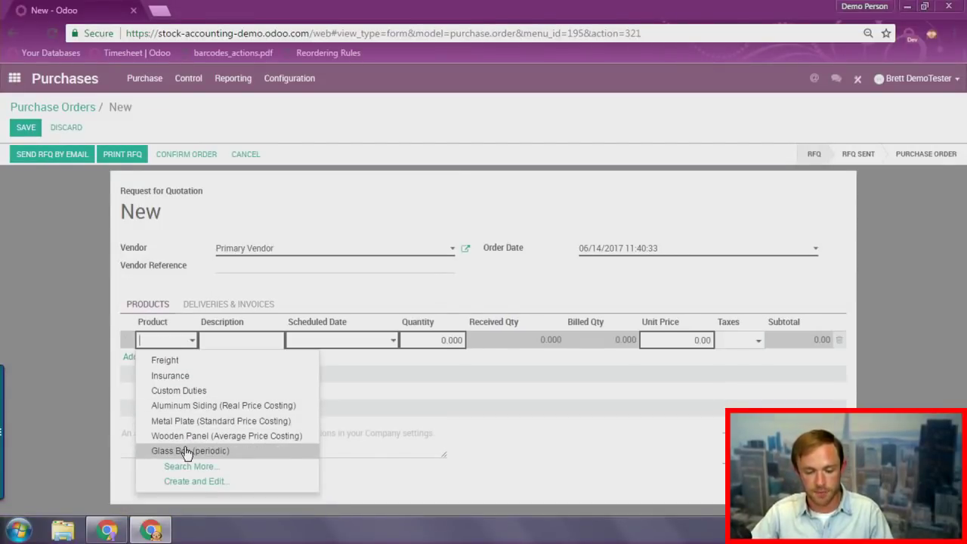
{"action": "left_click", "coordinate": [186, 451]}
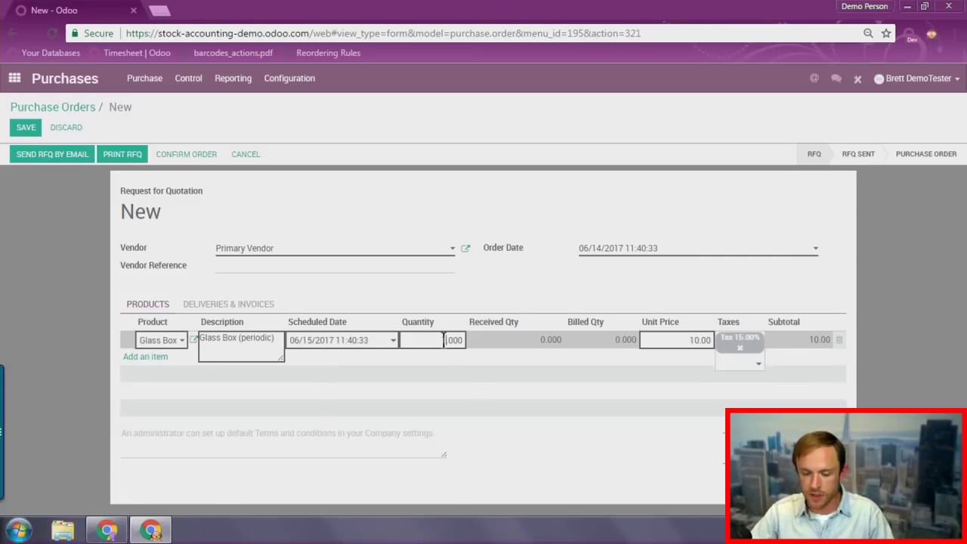
{"action": "left_click_drag", "start_coordinate": [447, 341], "coordinate": [441, 340]}
{"action": "type", "text": "5."}
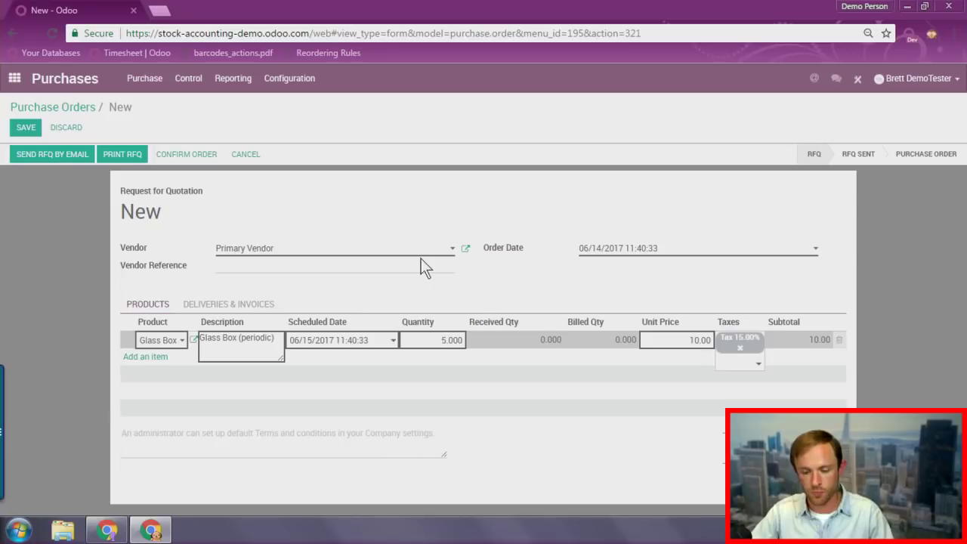
{"action": "left_click", "coordinate": [402, 282]}
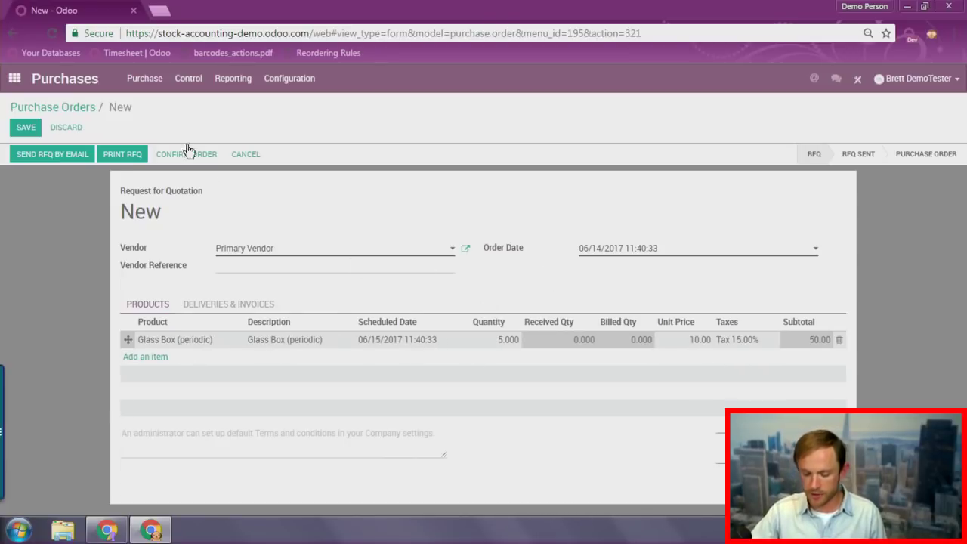
{"action": "left_click", "coordinate": [25, 127]}
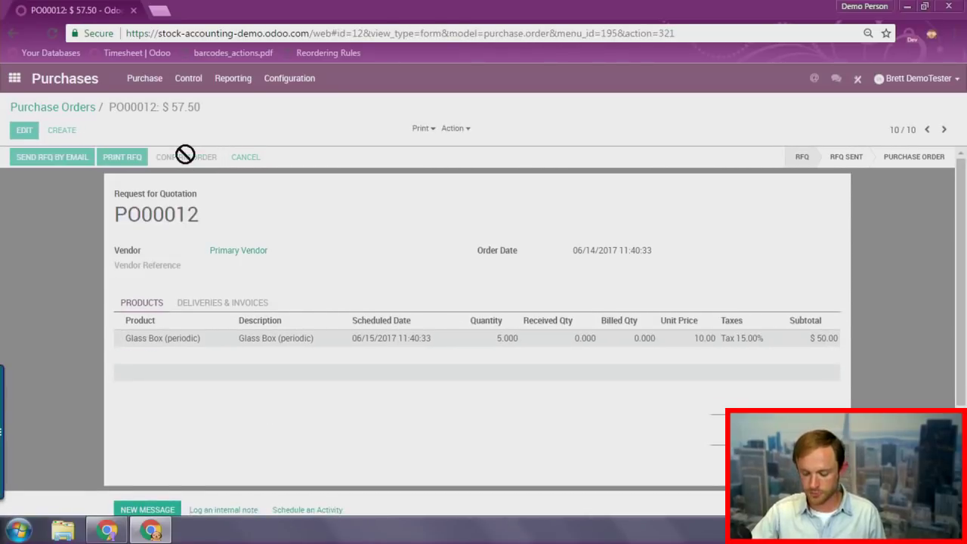
- Confirm the purchase order for 5 Glass Box units and receive the full quantity as an immediate transfer
{"action": "left_click", "coordinate": [185, 154]}
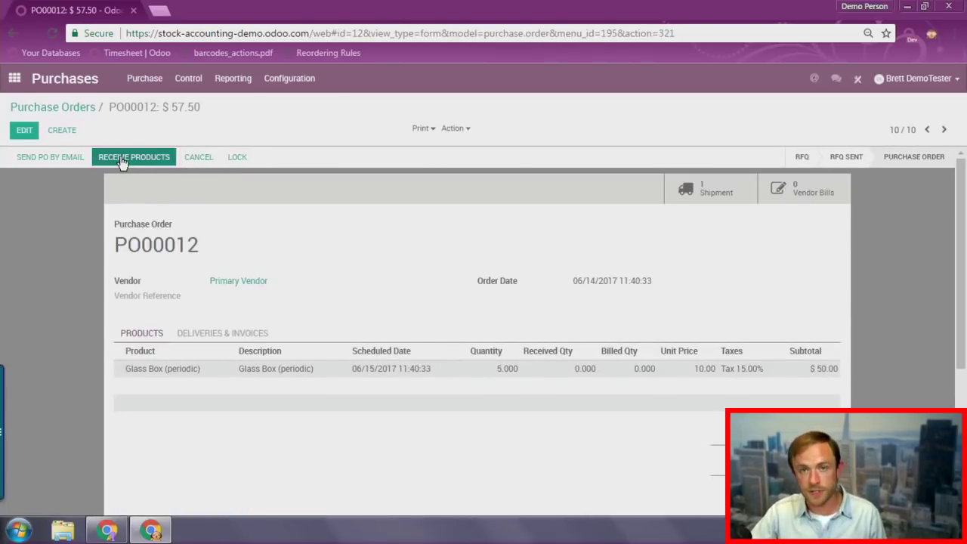
{"action": "left_click", "coordinate": [122, 161]}
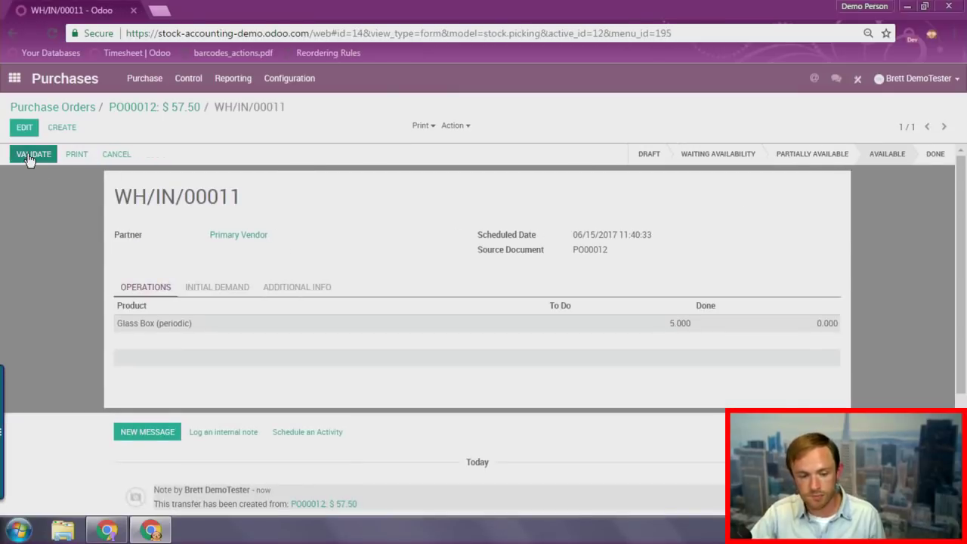
{"action": "left_click", "coordinate": [28, 157]}
{"action": "left_click", "coordinate": [212, 199]}
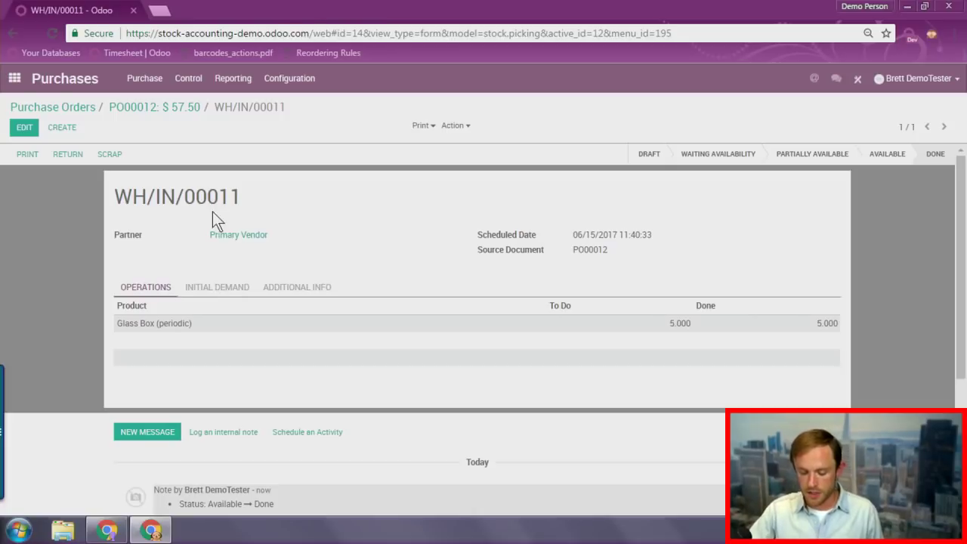
- Open the Glass Box (periodic) product from the purchasable products and check its on-hand quantity, cost and sale price
{"action": "left_click", "coordinate": [144, 78]}
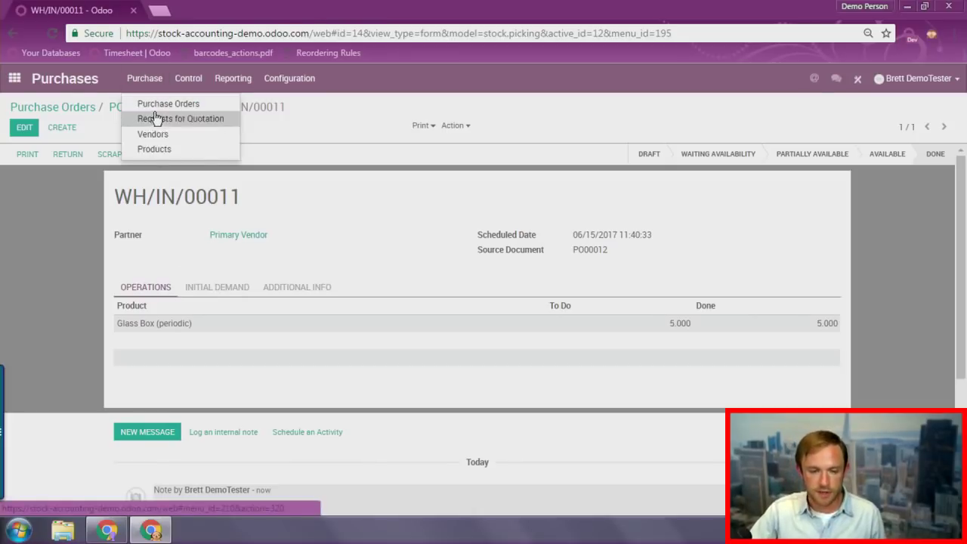
{"action": "left_click", "coordinate": [155, 150]}
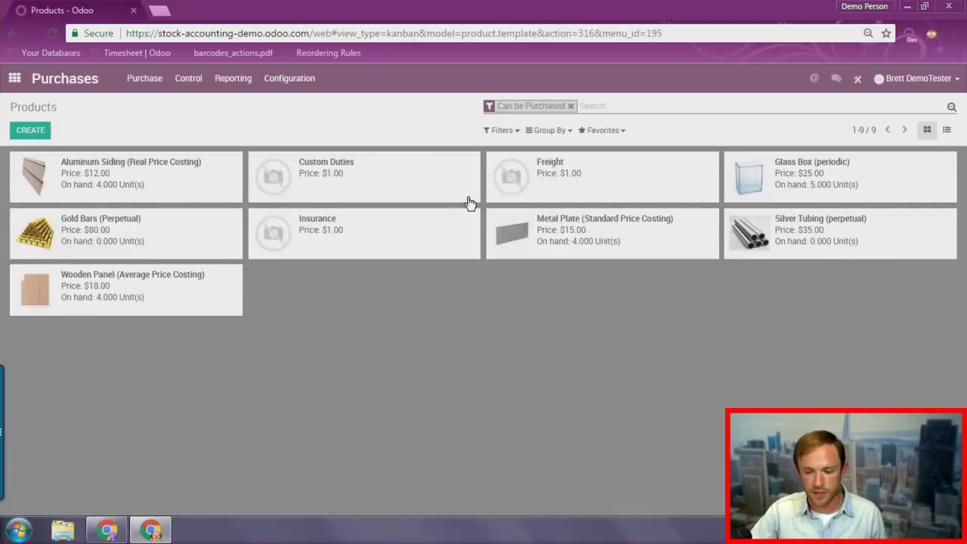
{"action": "left_click", "coordinate": [856, 162]}
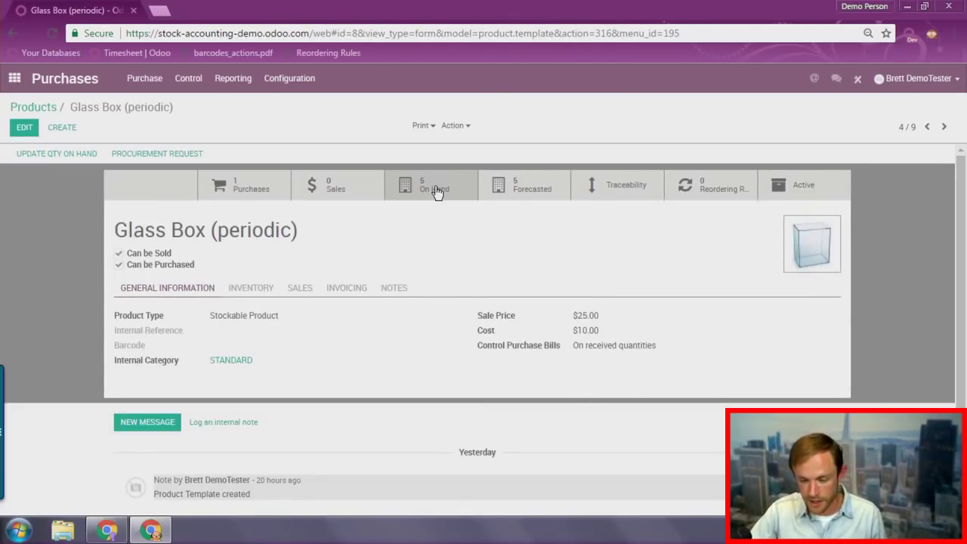
{"action": "double_click", "coordinate": [596, 330]}
{"action": "left_click", "coordinate": [595, 320]}
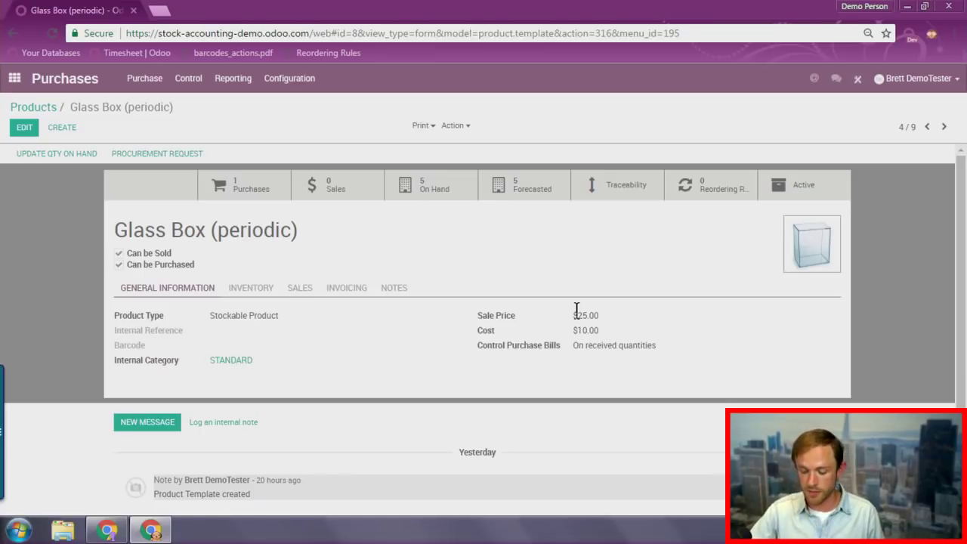
- Open the Accounting dashboard in a second browser tab, keeping the Glass Box product open in the first
{"action": "right_click", "coordinate": [12, 76]}
{"action": "key", "text": "Escape"}
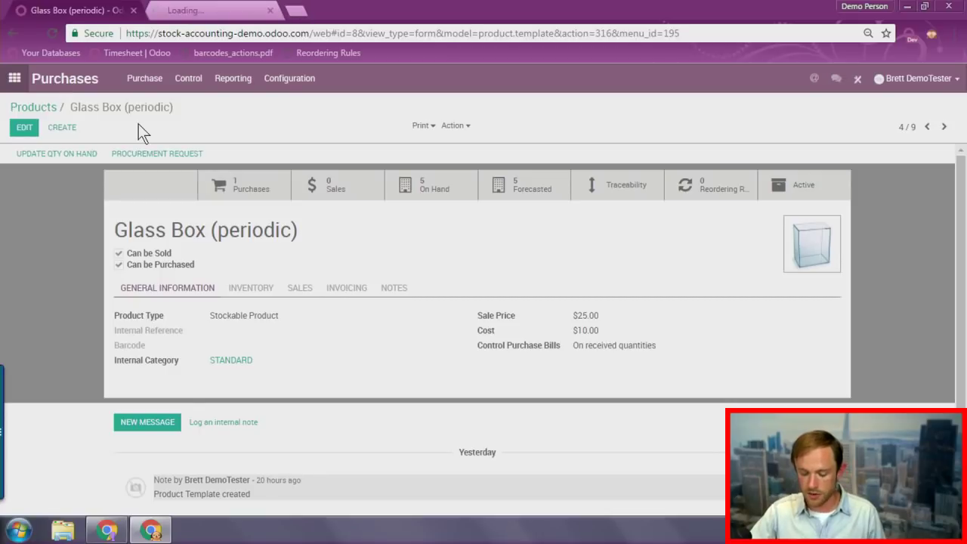
{"action": "left_click", "coordinate": [242, 8]}
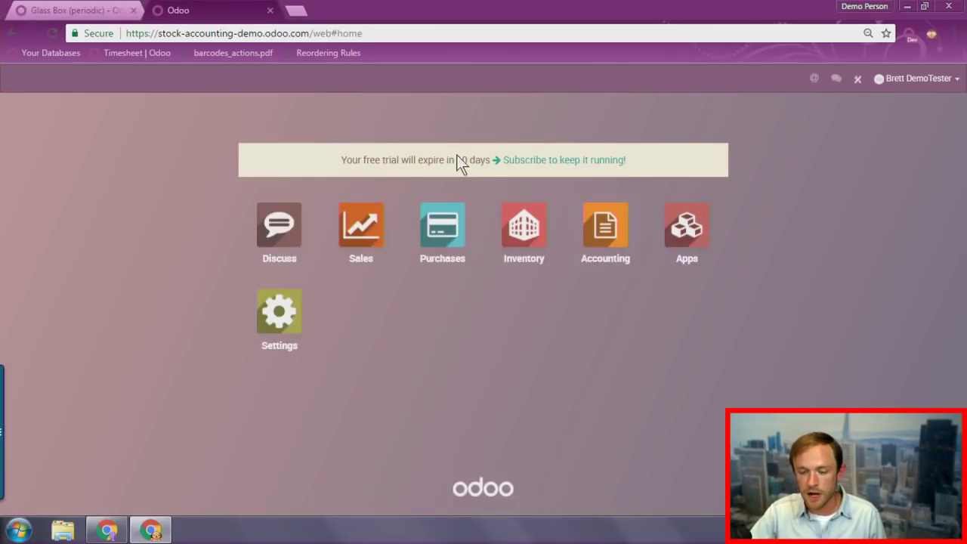
{"action": "left_click", "coordinate": [74, 10]}
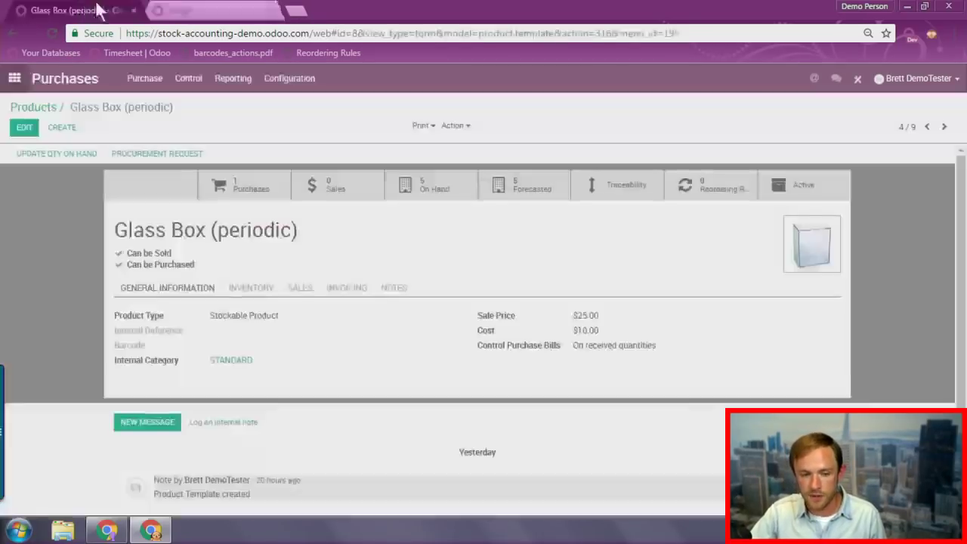
{"action": "left_click", "coordinate": [181, 10]}
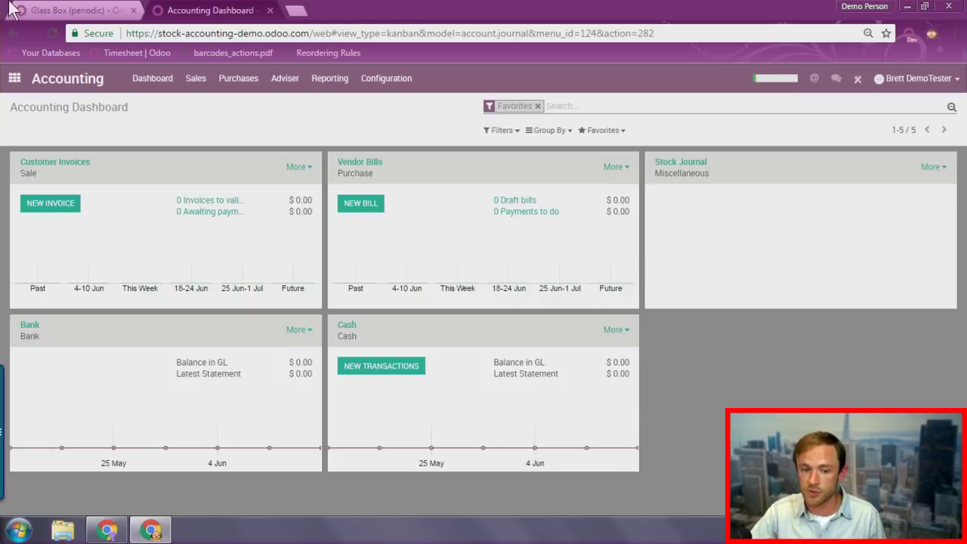
{"action": "left_click", "coordinate": [74, 10]}
{"action": "left_click", "coordinate": [221, 9]}
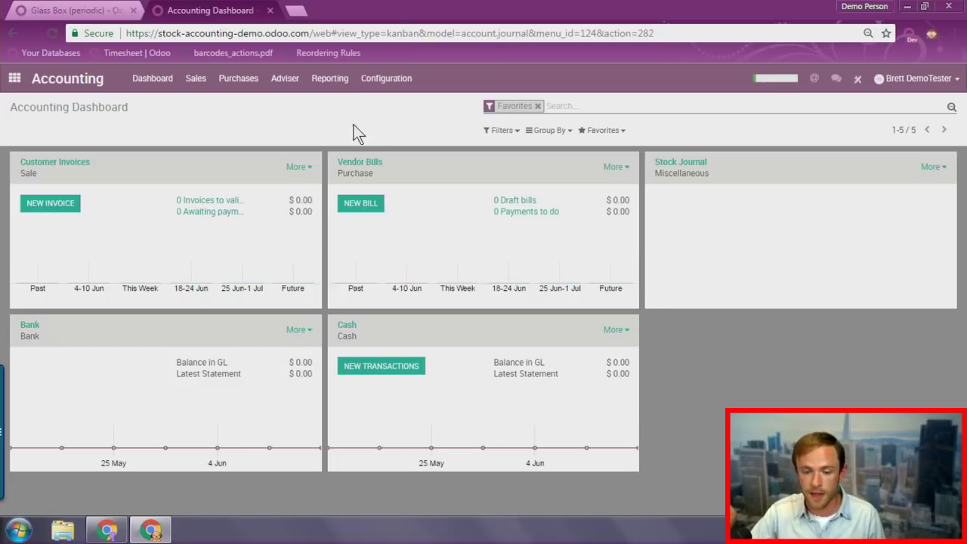
- Open the accounting journal entries, inspect the journal items of STJ/2017/0003 and return to the list
{"action": "left_click", "coordinate": [286, 79]}
{"action": "left_click", "coordinate": [292, 108]}
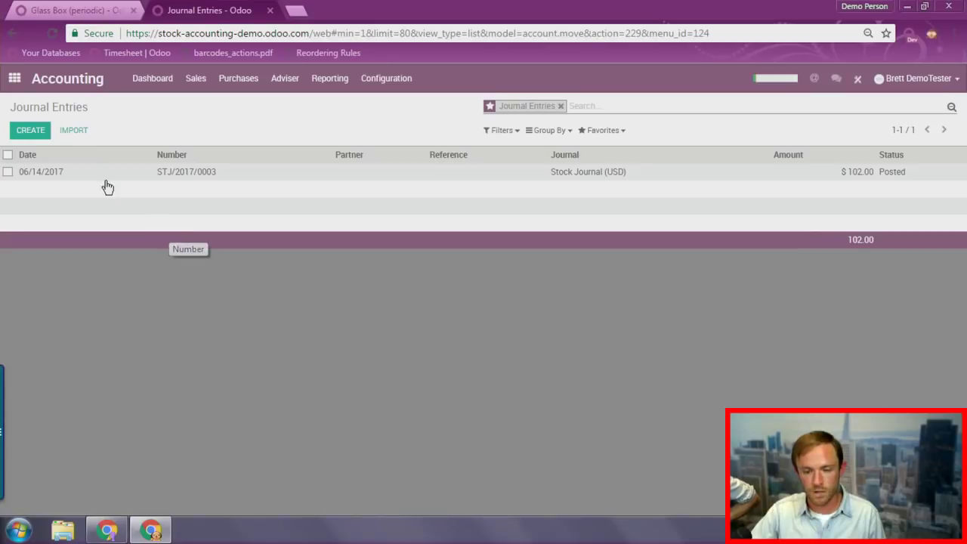
{"action": "left_click", "coordinate": [106, 175]}
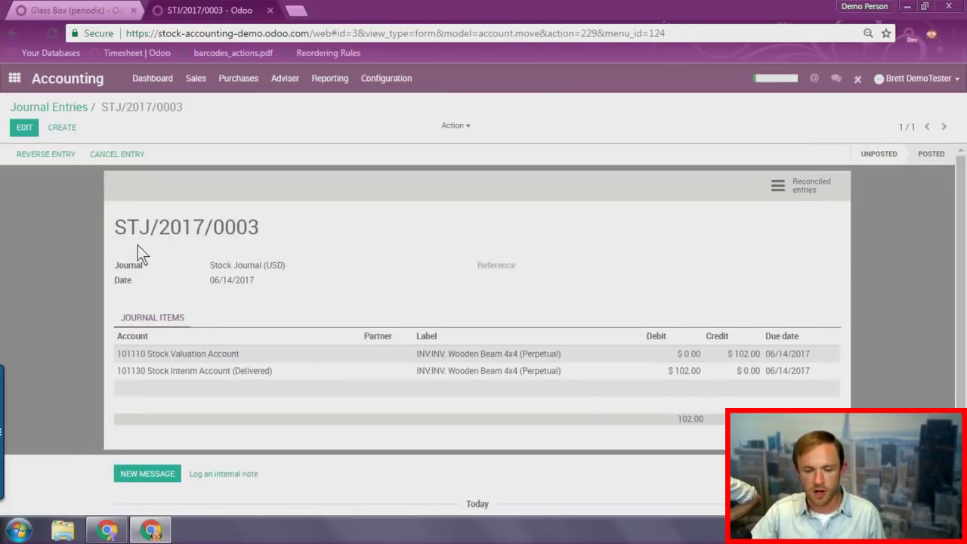
{"action": "left_click", "coordinate": [82, 108]}
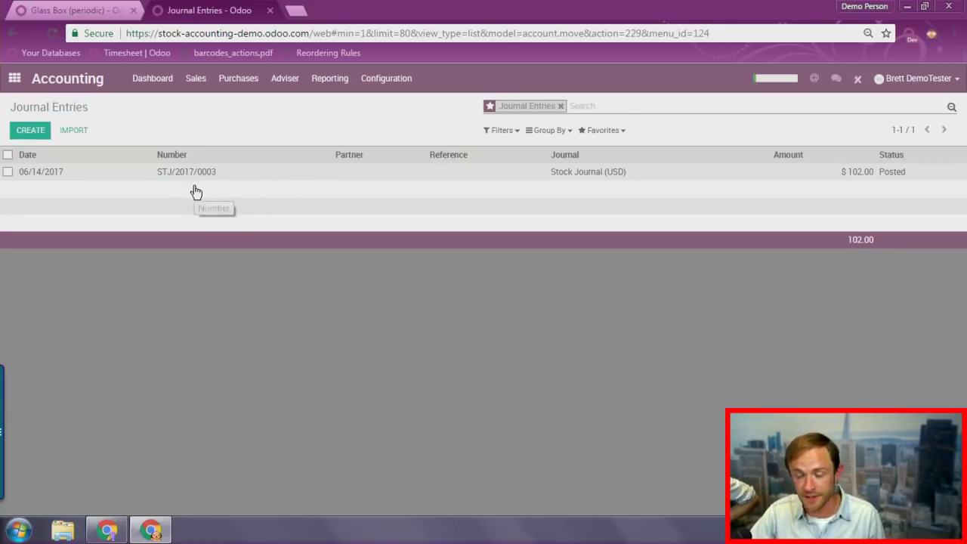
{"action": "left_click", "coordinate": [154, 173]}
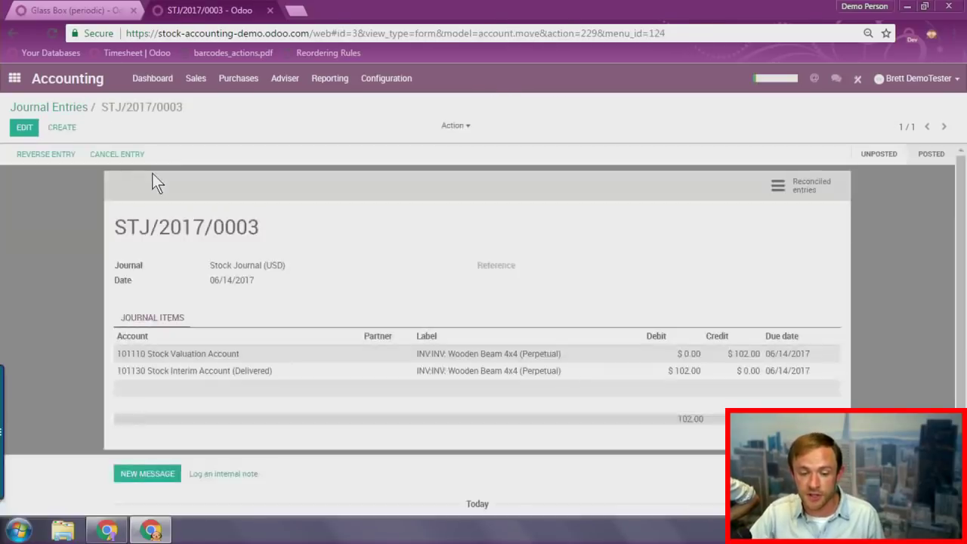
{"action": "left_click", "coordinate": [70, 109]}
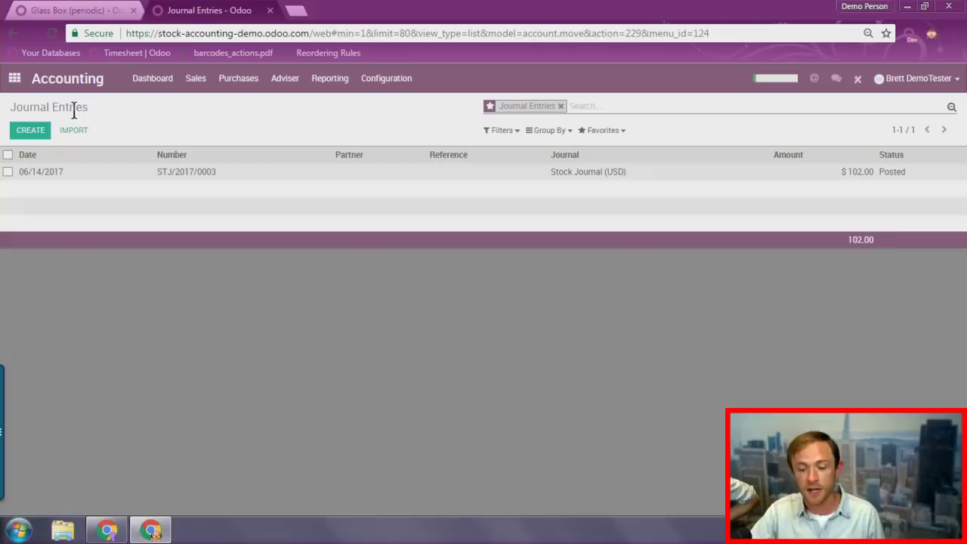
- Open the Balance Sheet report and review its assets, liabilities and equity
{"action": "left_click", "coordinate": [319, 88]}
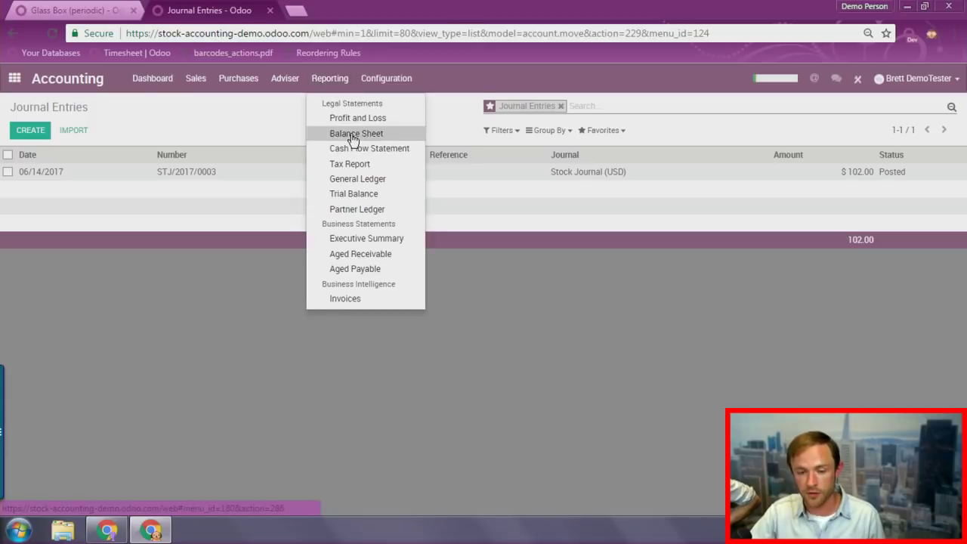
{"action": "left_click", "coordinate": [353, 136]}
{"action": "scroll", "coordinate": [120, 293], "scroll_direction": "down", "scroll_amount": 3}
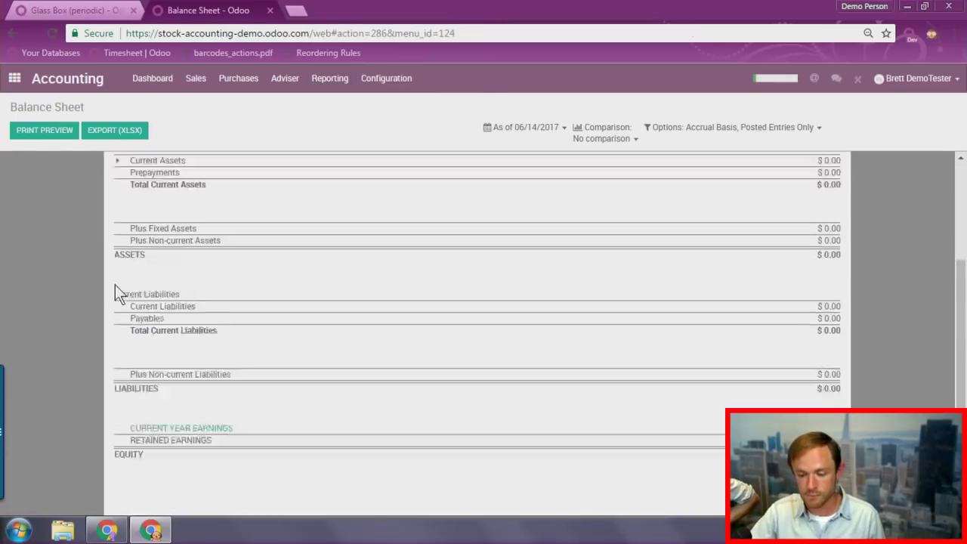
{"action": "scroll", "coordinate": [790, 367], "scroll_direction": "up", "scroll_amount": 3}
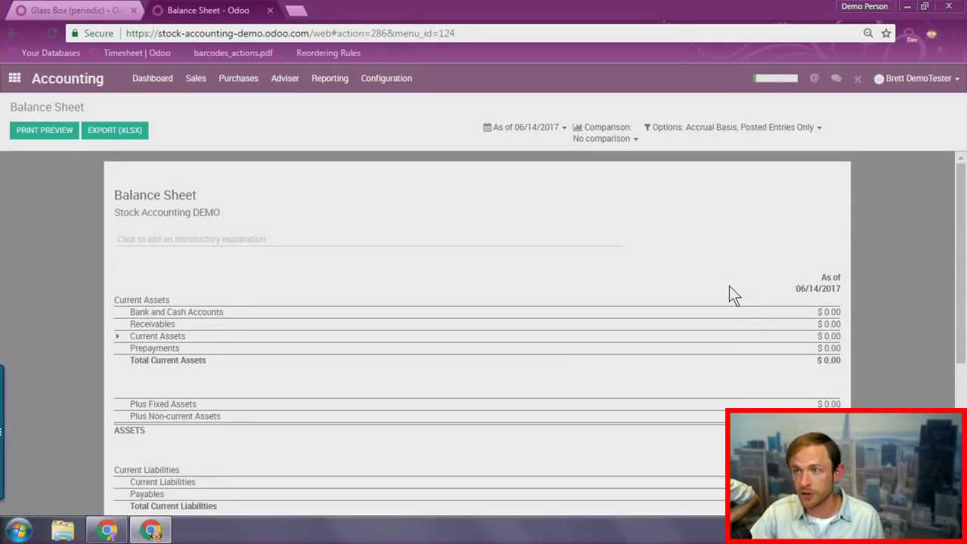
- Return to the Purchases tab and open the vendor bills of purchase order PO00012
{"action": "left_click", "coordinate": [106, 10]}
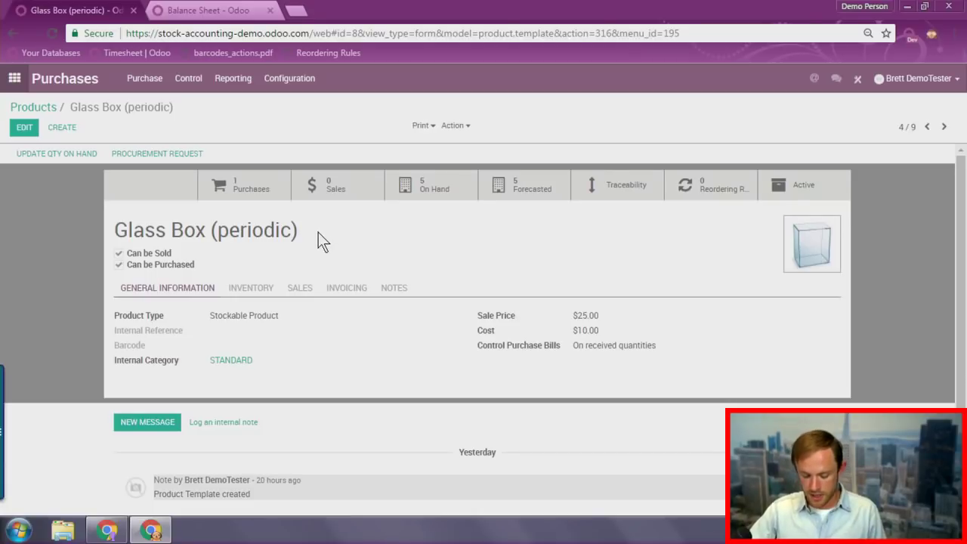
{"action": "left_click", "coordinate": [145, 79]}
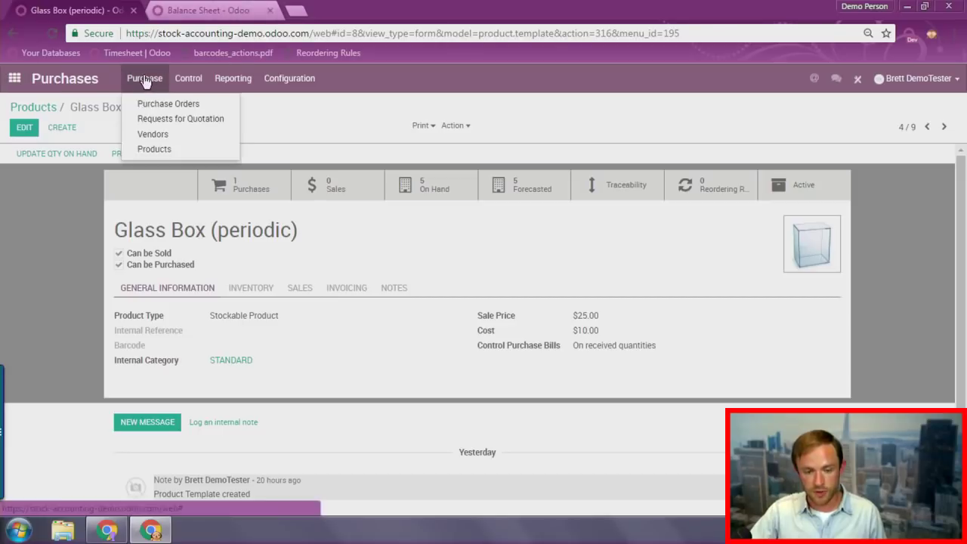
{"action": "left_click", "coordinate": [160, 103]}
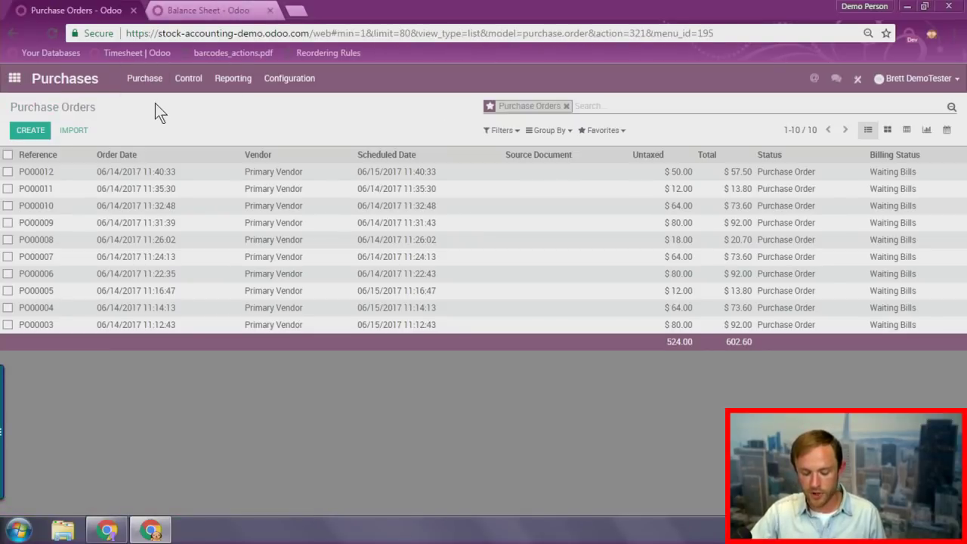
{"action": "left_click", "coordinate": [320, 179]}
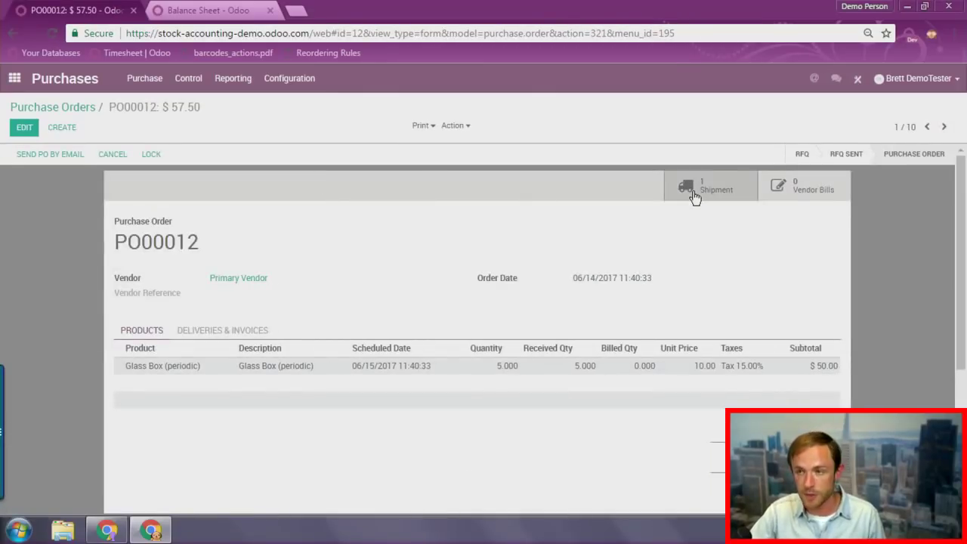
{"action": "left_click", "coordinate": [799, 193]}
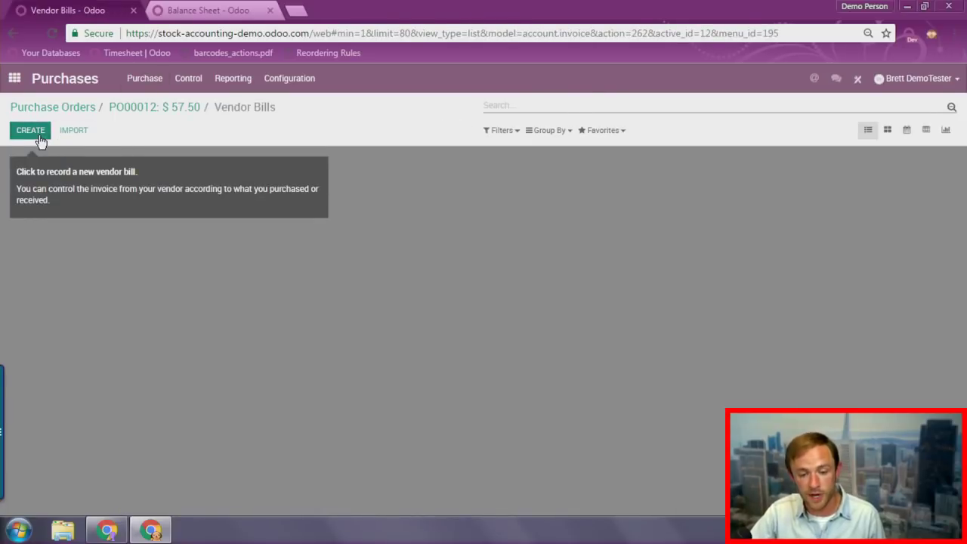
- Create a vendor bill for PO00012 with Primary Vendor, validate it and show its other information
{"action": "left_click", "coordinate": [30, 130]}
{"action": "left_click", "coordinate": [255, 219]}
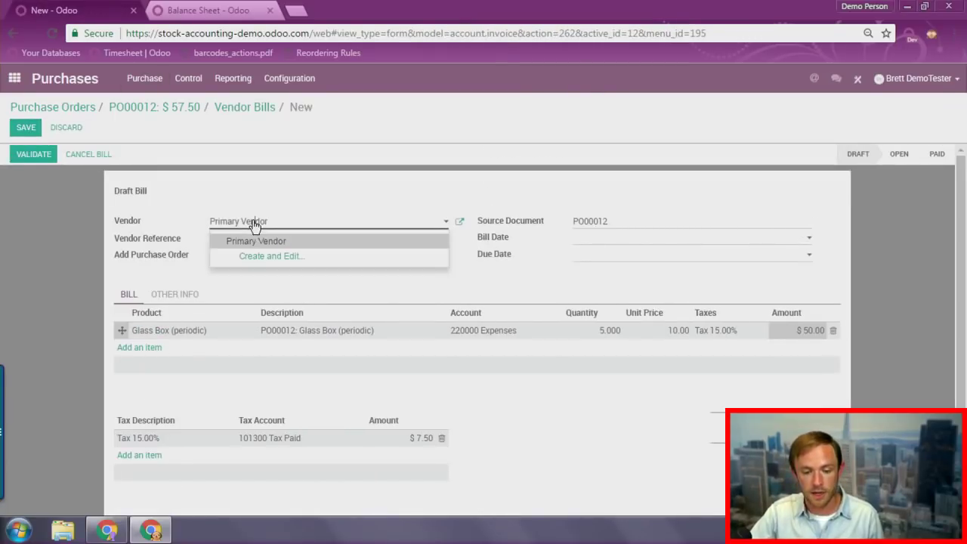
{"action": "left_click", "coordinate": [256, 204]}
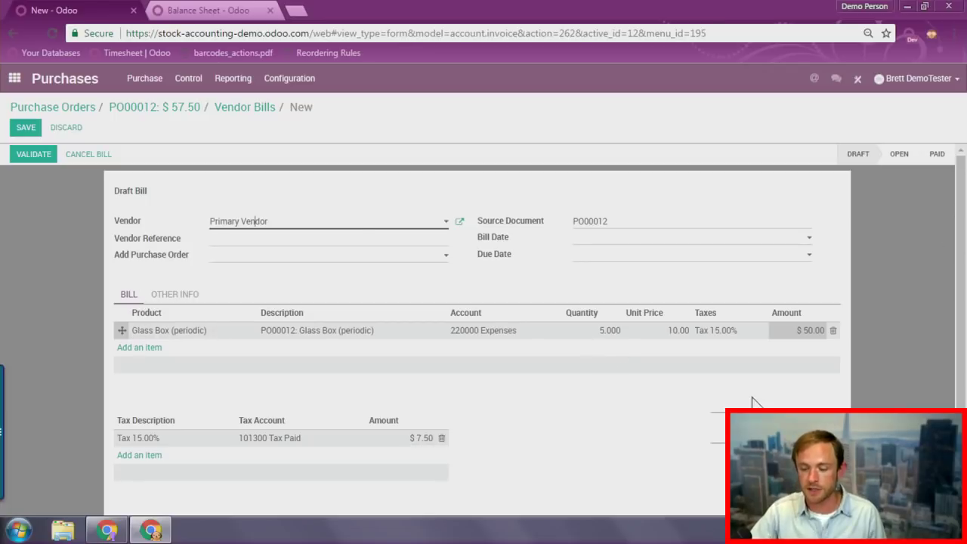
{"action": "left_click", "coordinate": [34, 158]}
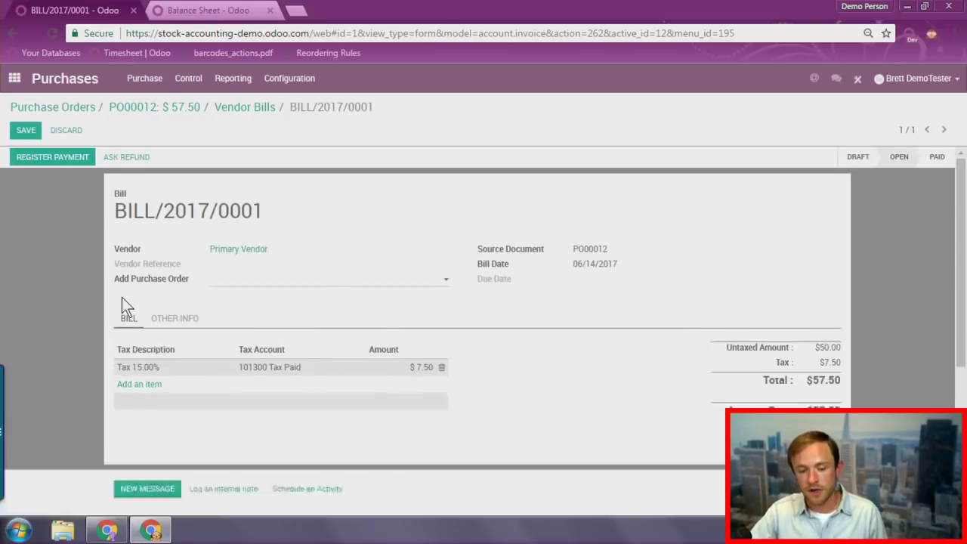
{"action": "left_click", "coordinate": [170, 318]}
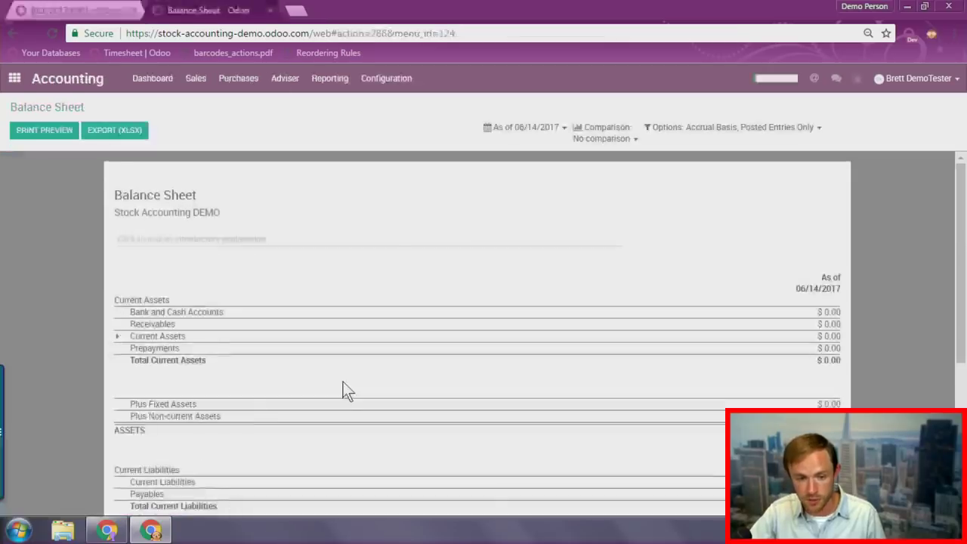
- In the Accounting tab, list all journal entries without the default filter and open BILL/2017/0001 to examine its journal items
{"action": "left_click", "coordinate": [285, 78]}
{"action": "left_click", "coordinate": [310, 103]}
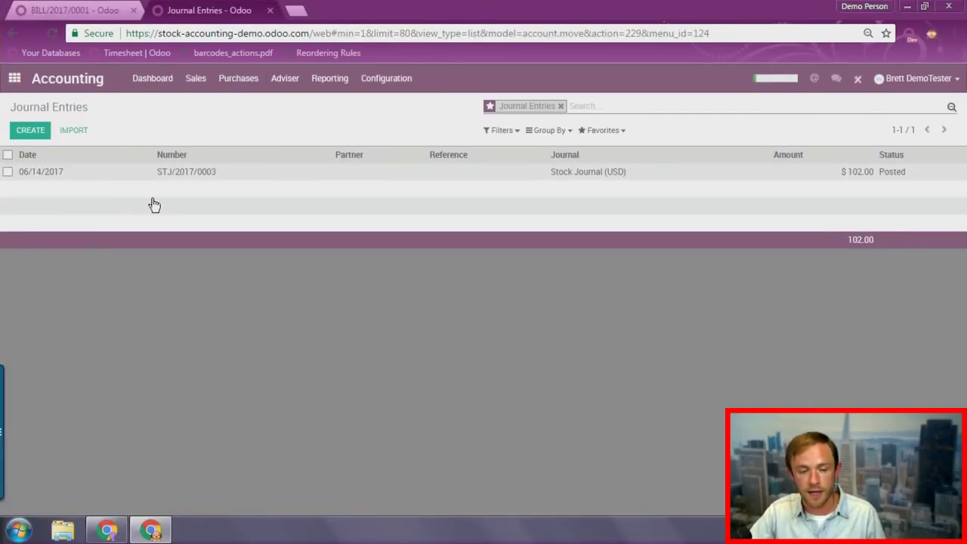
{"action": "left_click", "coordinate": [52, 31]}
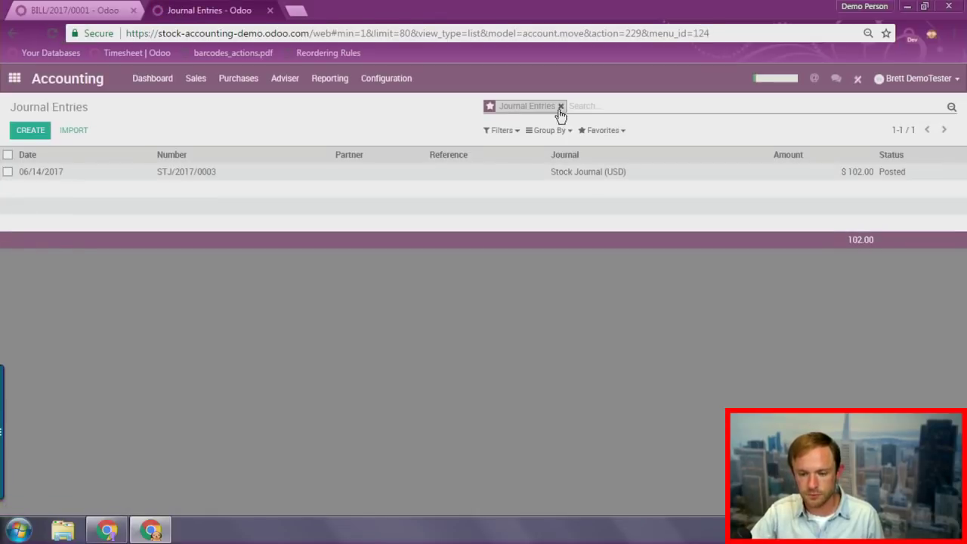
{"action": "left_click", "coordinate": [560, 107]}
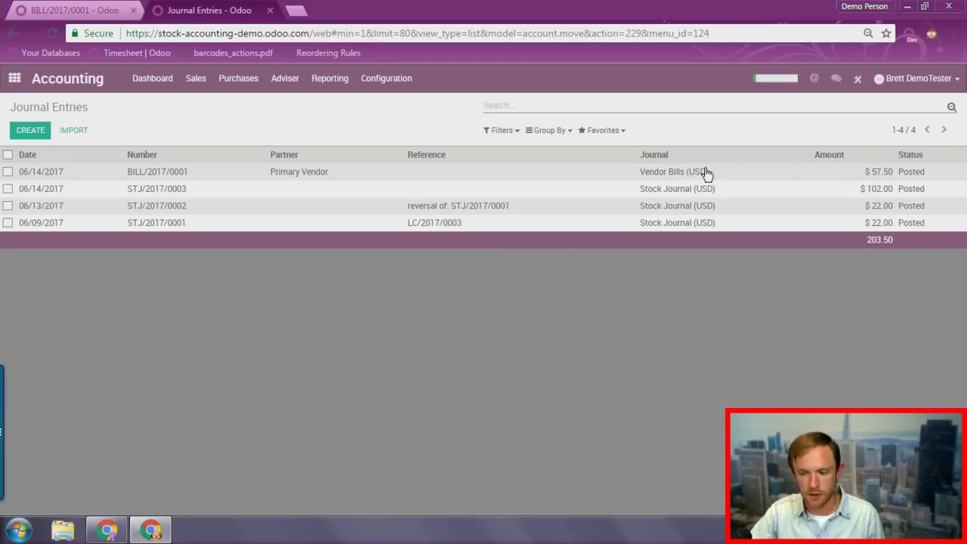
{"action": "left_click", "coordinate": [621, 173]}
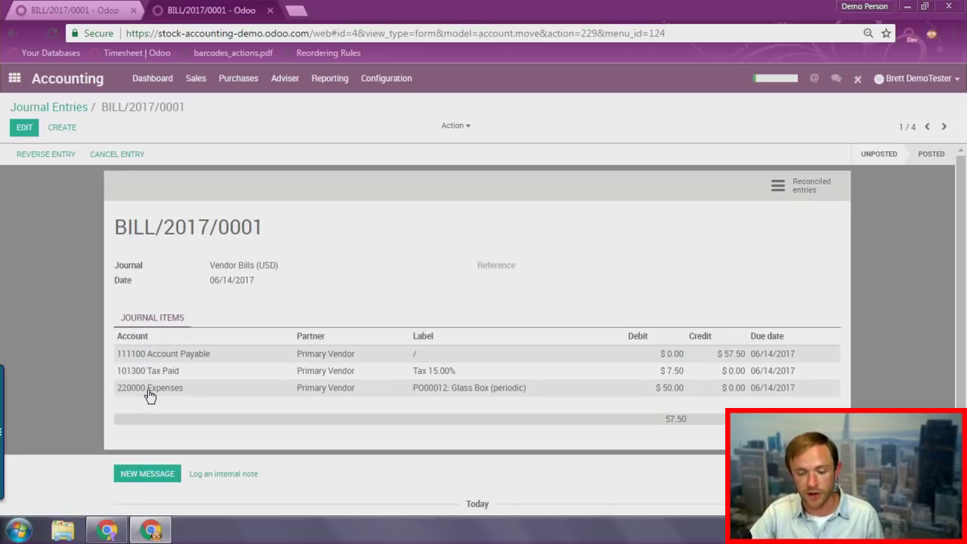
- Back on the vendor bill, register and validate its payment through the Bank (USD) journal with the Manual method
{"action": "left_click", "coordinate": [77, 6]}
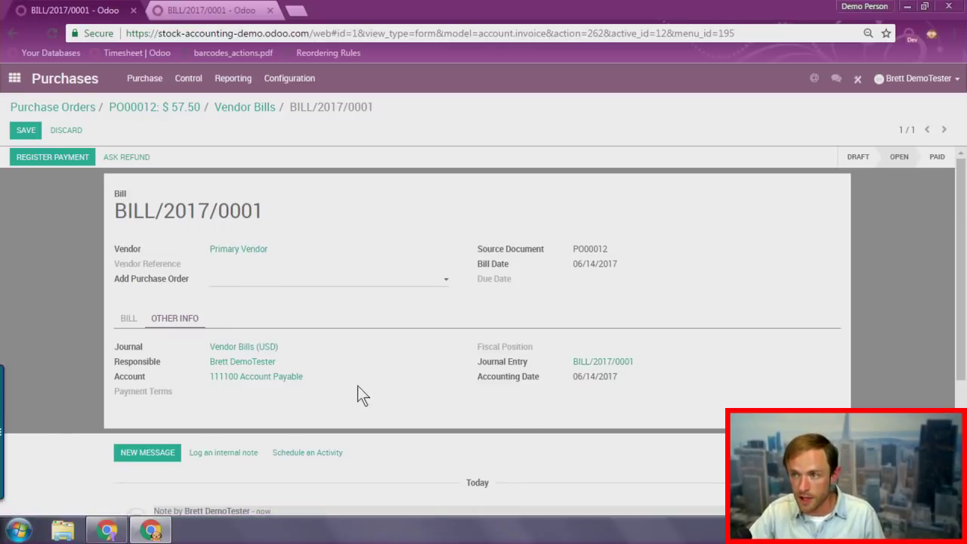
{"action": "left_click", "coordinate": [40, 158]}
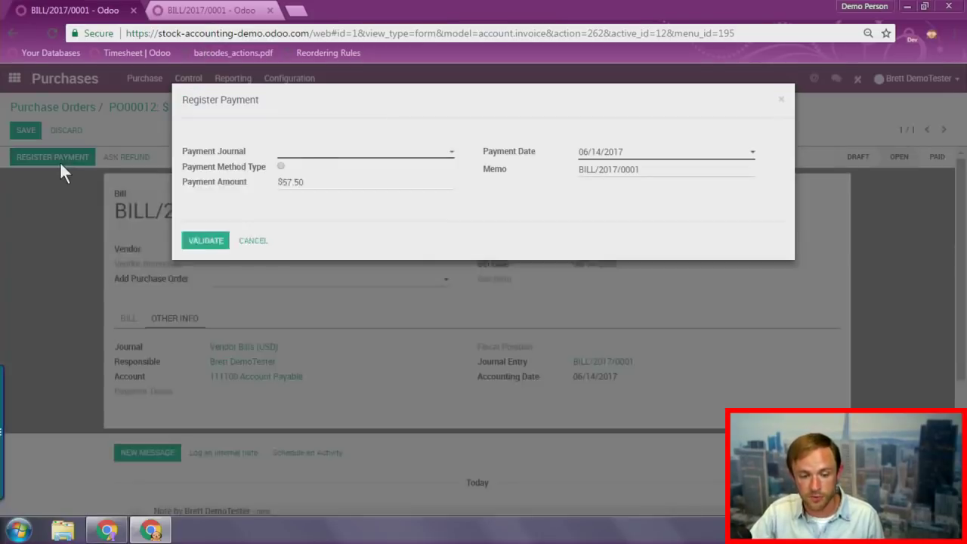
{"action": "left_click", "coordinate": [313, 152]}
{"action": "left_click", "coordinate": [311, 174]}
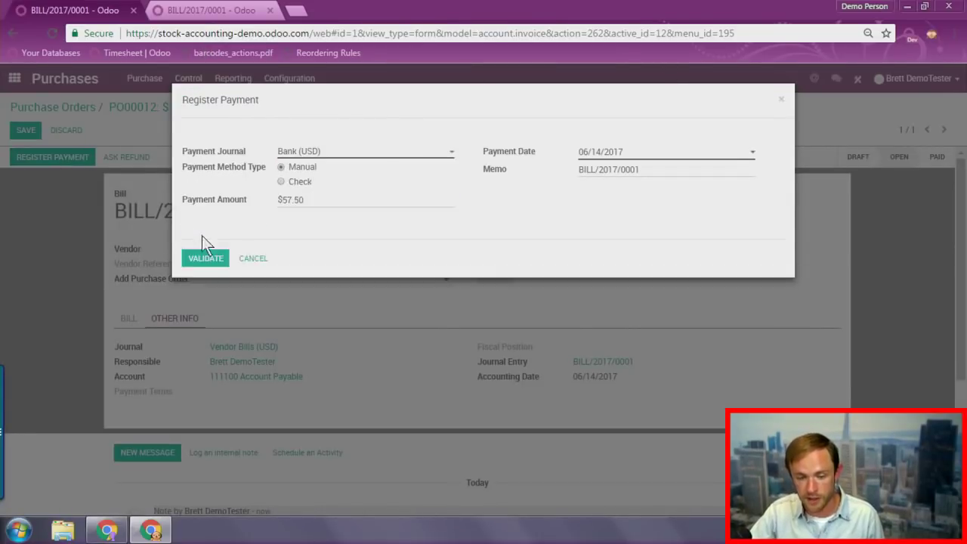
{"action": "left_click", "coordinate": [215, 261]}
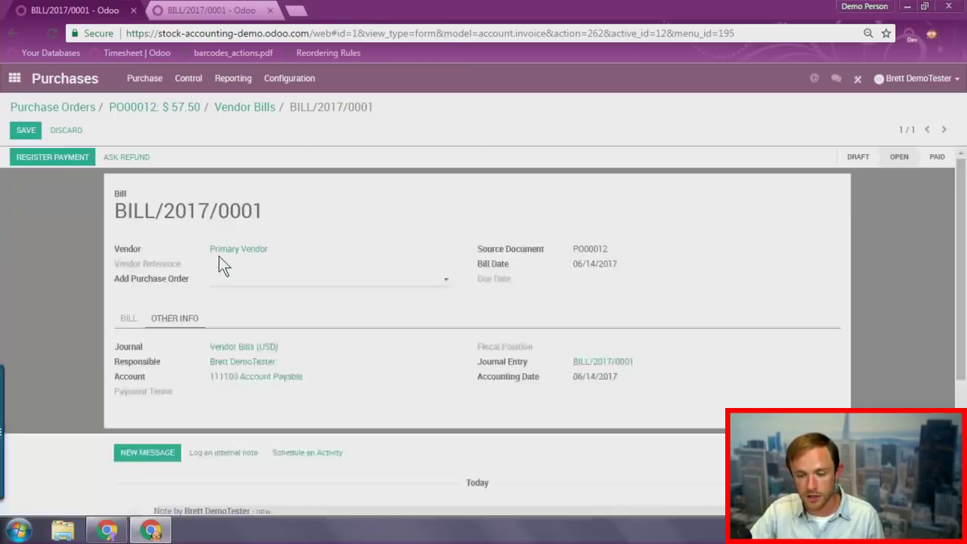
{"action": "left_click", "coordinate": [624, 358]}
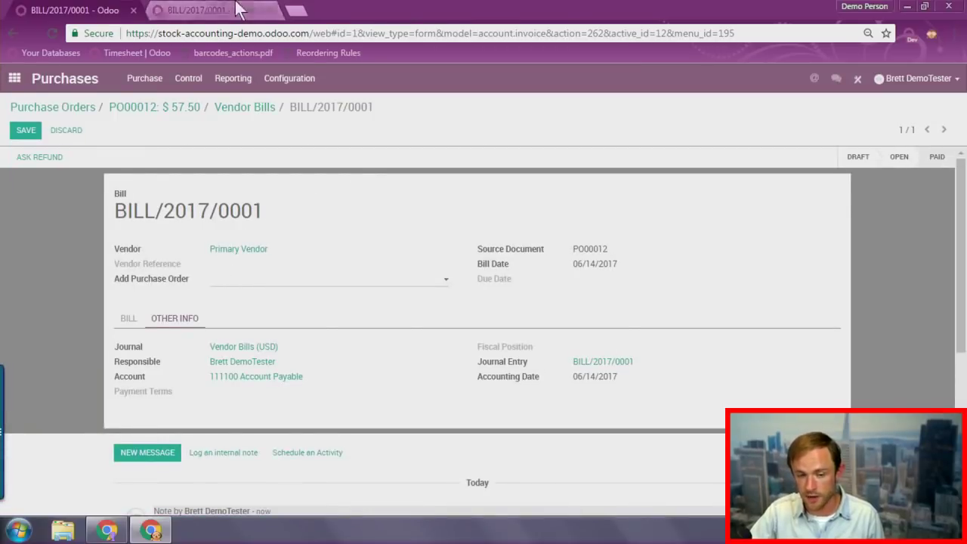
- List the journal entries and open the bank payment entry BNK1/2017/0001 to examine its journal items, returning to the list
{"action": "left_click", "coordinate": [73, 109]}
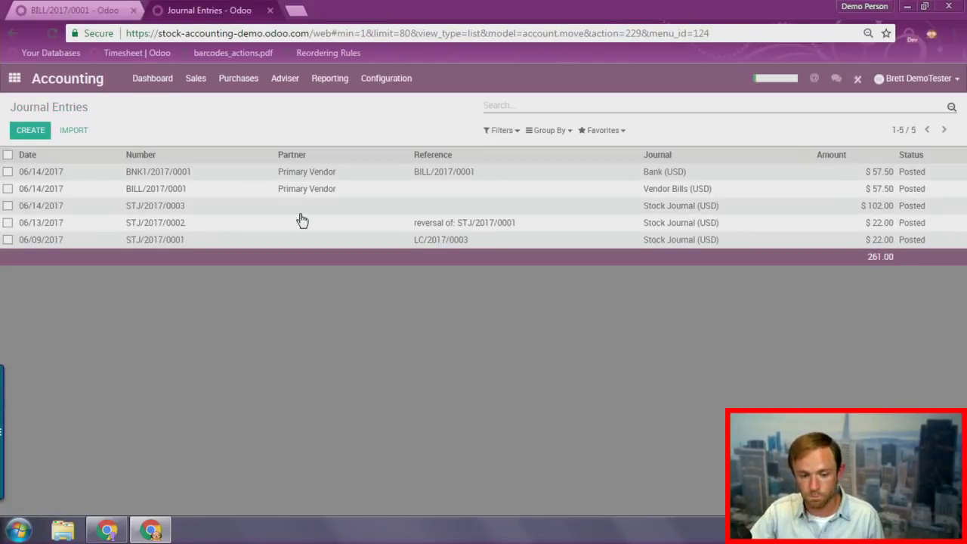
{"action": "left_click", "coordinate": [161, 174]}
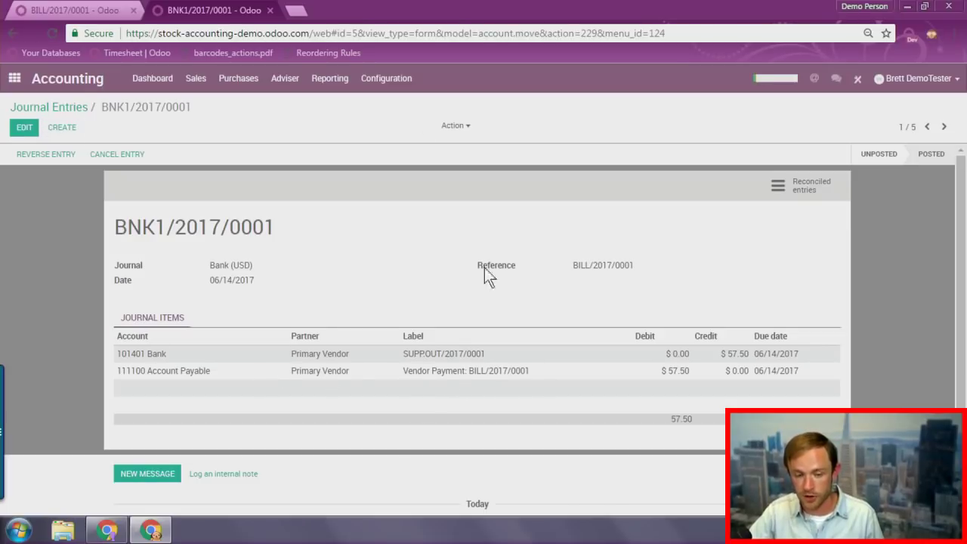
{"action": "left_click", "coordinate": [67, 105]}
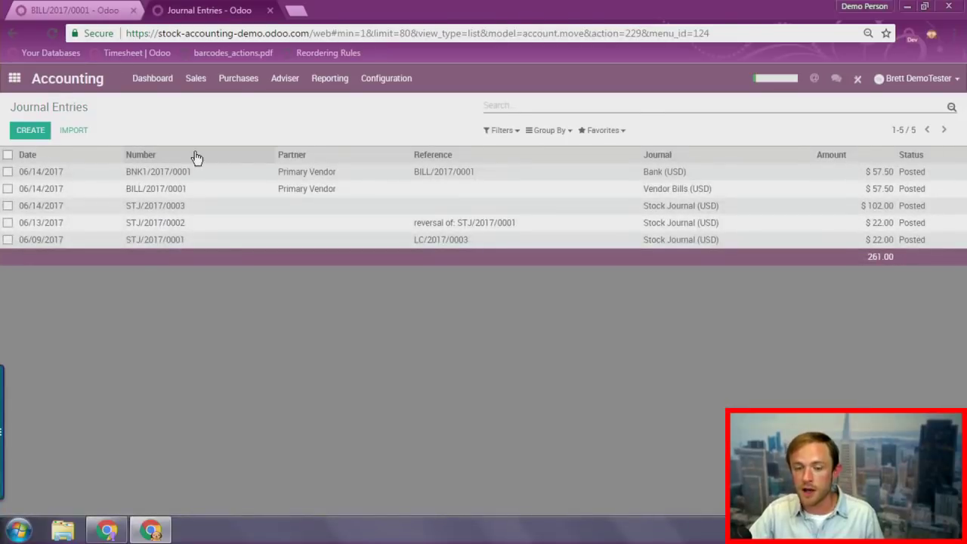
{"action": "left_click", "coordinate": [86, 9]}
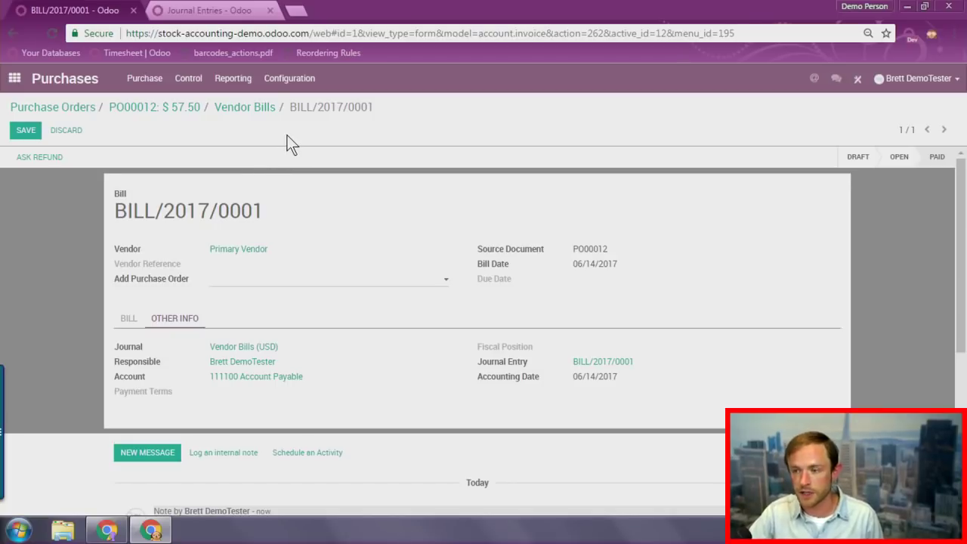
{"action": "left_click", "coordinate": [14, 78]}
{"action": "left_click", "coordinate": [201, 9]}
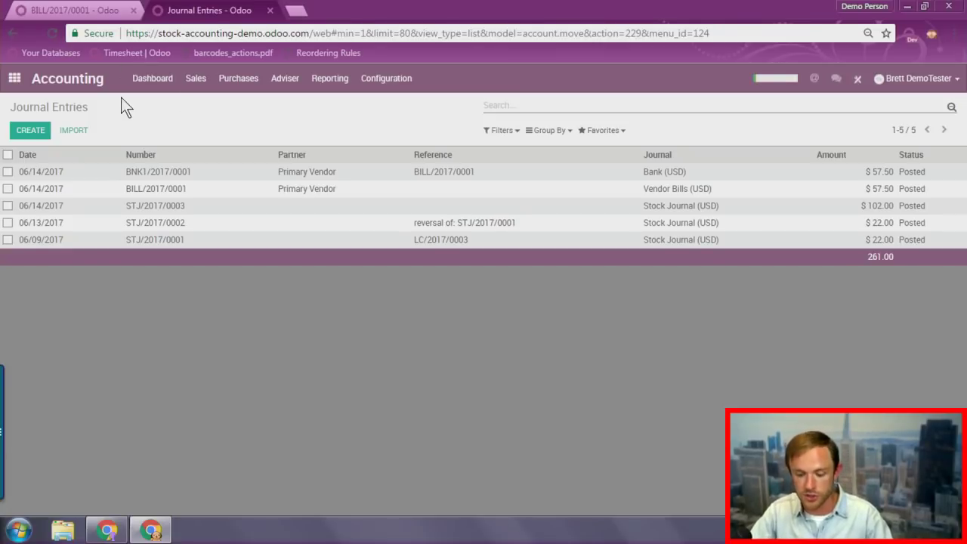
- Start a new journal entry and switch to the presentation to show the Periodic Valuation slide with the debit and credit table
{"action": "left_click", "coordinate": [31, 131]}
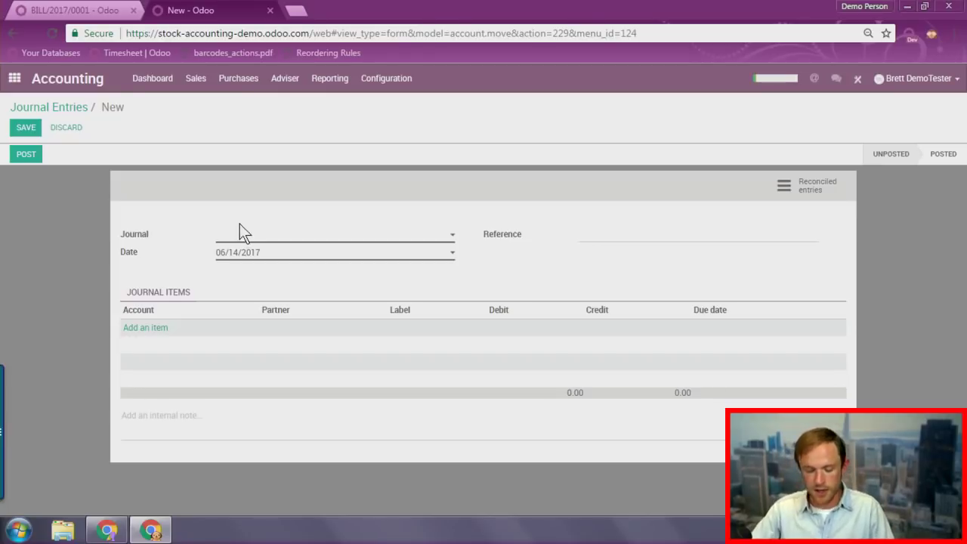
{"action": "key", "text": "alt+Tab"}
{"action": "key", "text": "Right"}
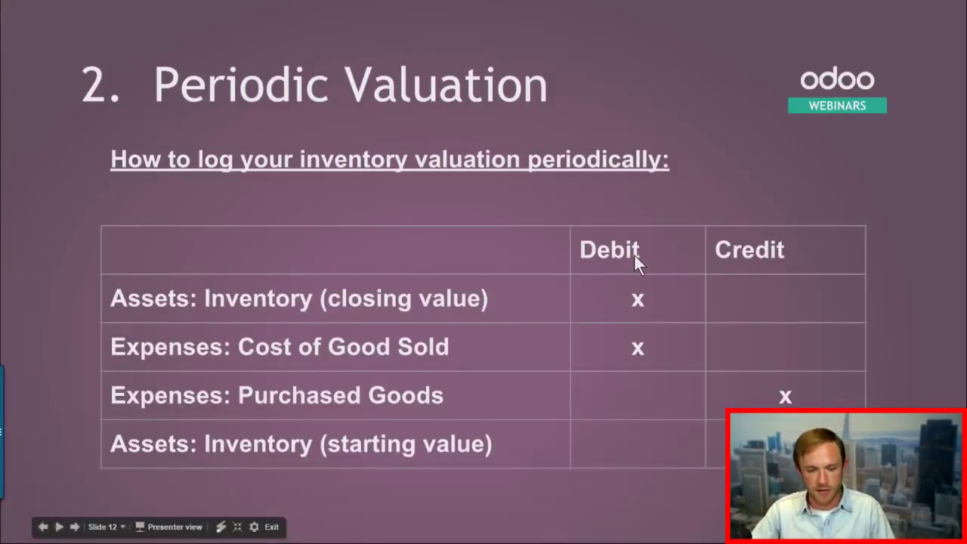
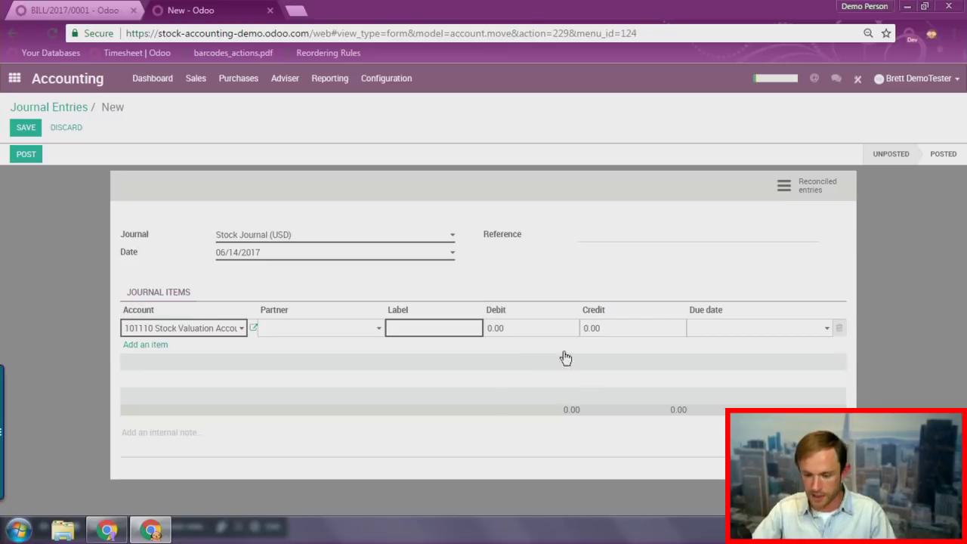
- Label the 101110 Stock Valuation Account journal item "stock valuation closing" and give it a debit of 1500
{"action": "left_click", "coordinate": [513, 328]}
{"action": "left_click", "coordinate": [436, 328]}
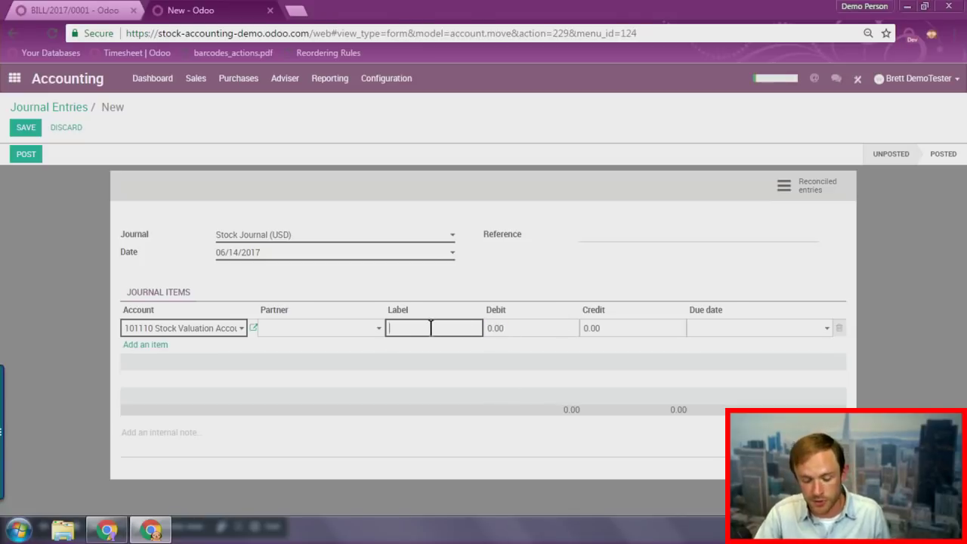
{"action": "type", "text": "stock valuation closing"}
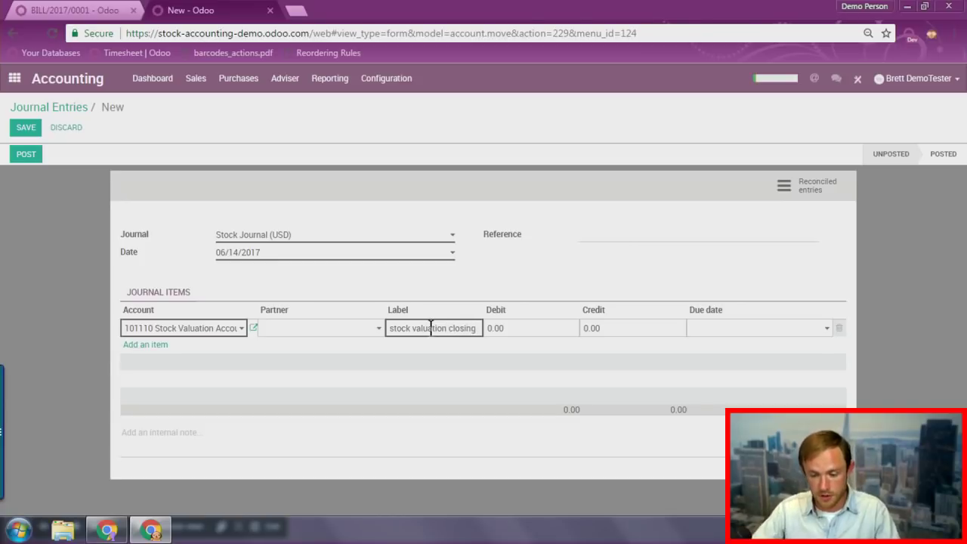
{"action": "left_click", "coordinate": [499, 328]}
{"action": "type", "text": "1500"}
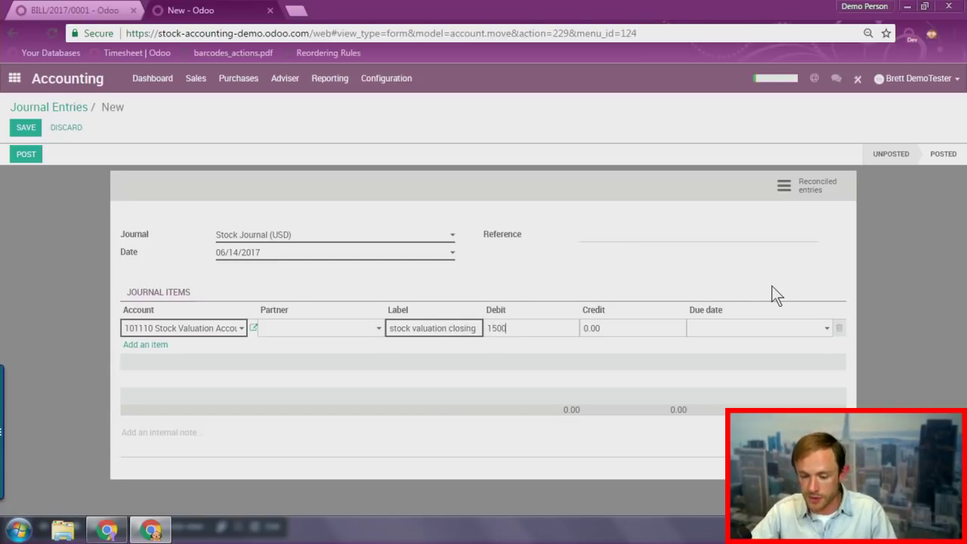
{"action": "left_click", "coordinate": [246, 284]}
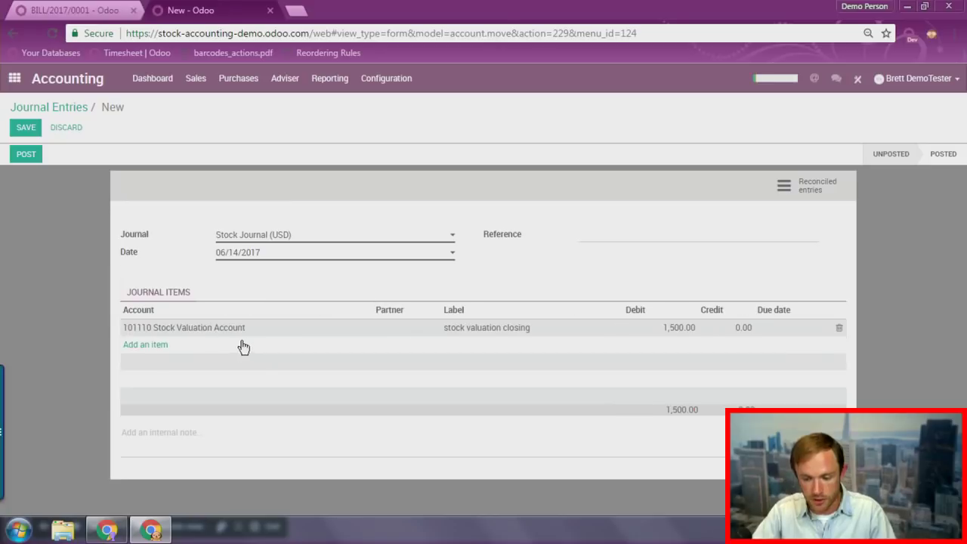
- Add a journal item for account 250000 Cost of Goods Sold with the label "cost of goods" and a debit of 500
{"action": "left_click", "coordinate": [151, 345]}
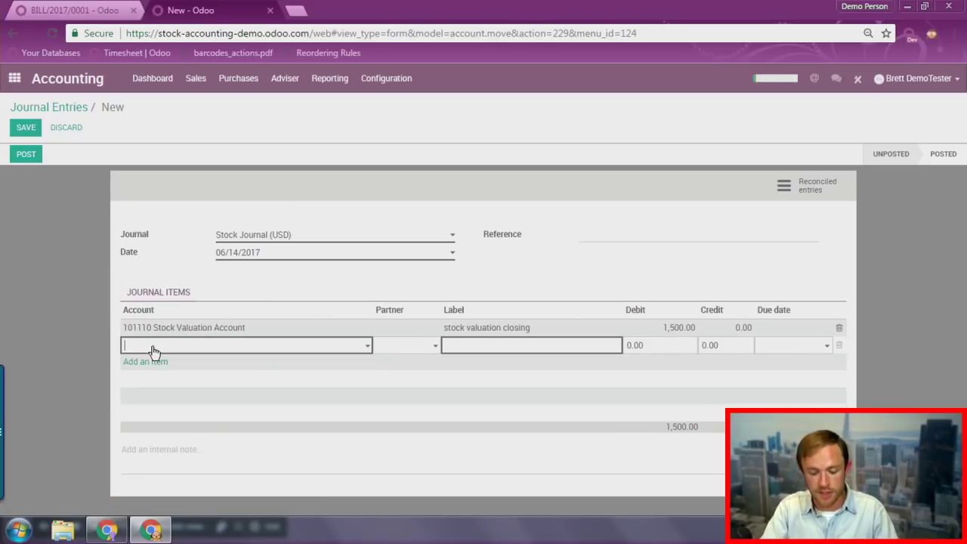
{"action": "type", "text": "csot o"}
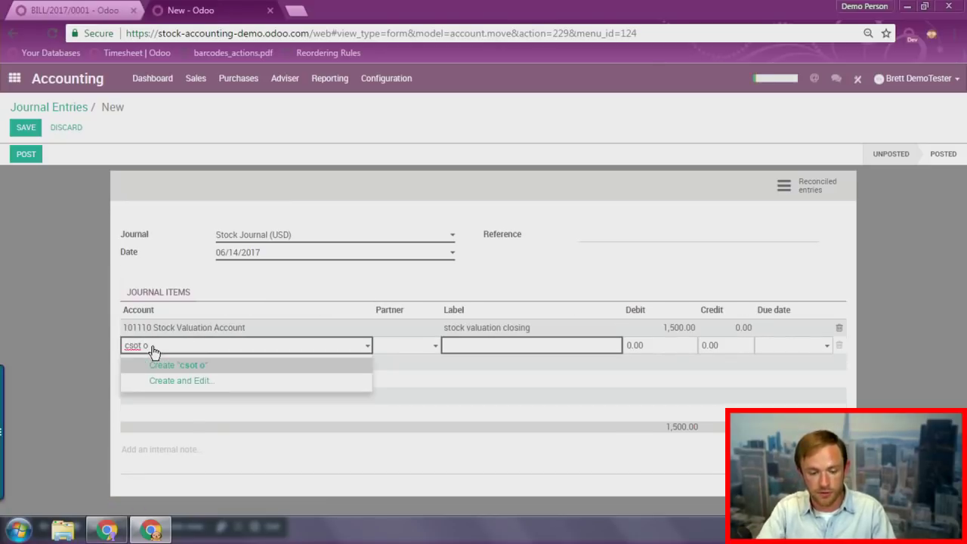
{"action": "key", "text": "BackSpace"}
{"action": "key", "text": "BackSpace"}
{"action": "key", "text": "BackSpace"}
{"action": "key", "text": "BackSpace"}
{"action": "key", "text": "BackSpace"}
{"action": "type", "text": "ost of"}
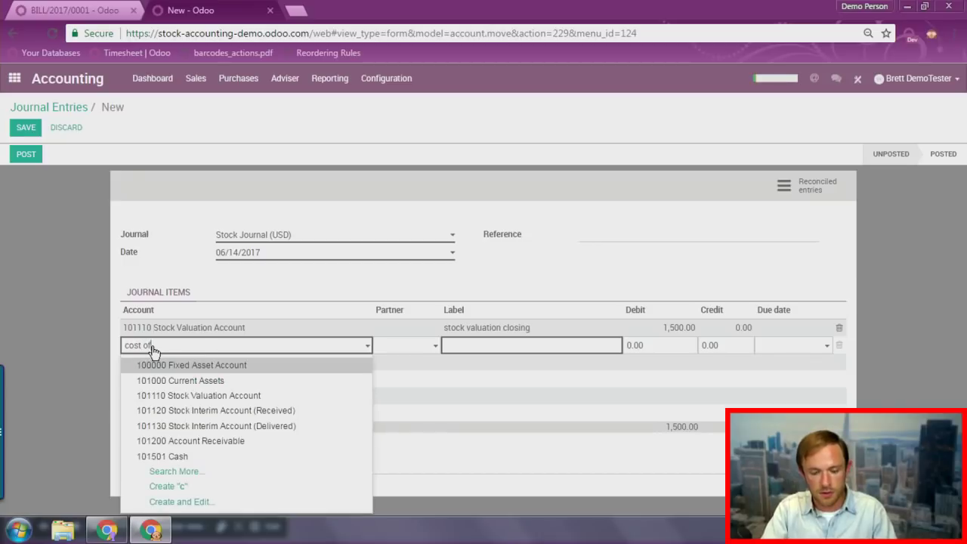
{"action": "left_click", "coordinate": [186, 380]}
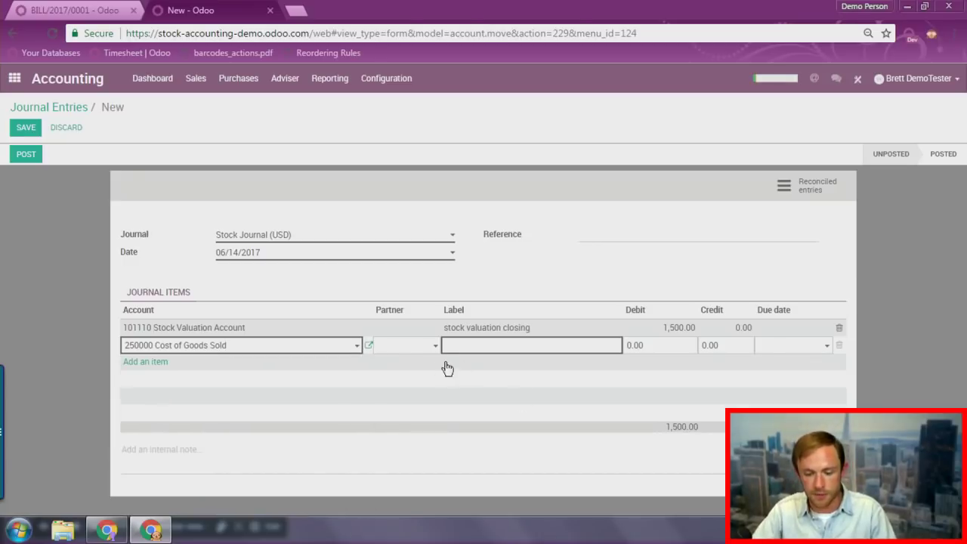
{"action": "left_click", "coordinate": [488, 345]}
{"action": "type", "text": "cost o"}
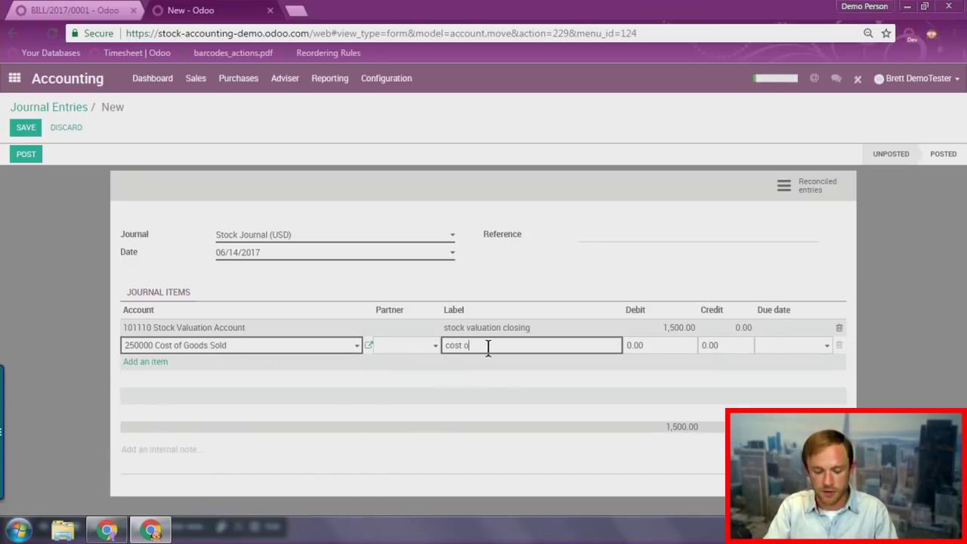
{"action": "type", "text": "f goods"}
{"action": "left_click", "coordinate": [672, 345]}
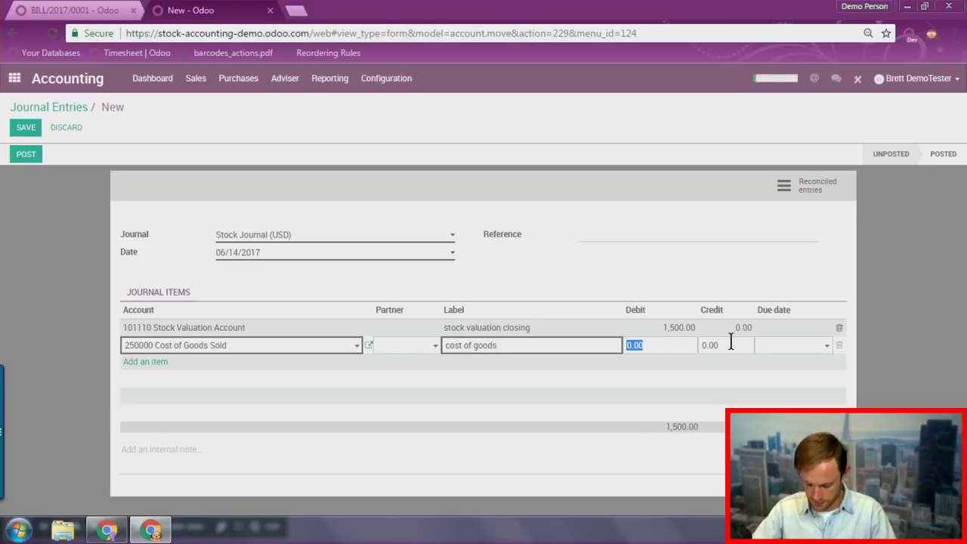
{"action": "type", "text": "500"}
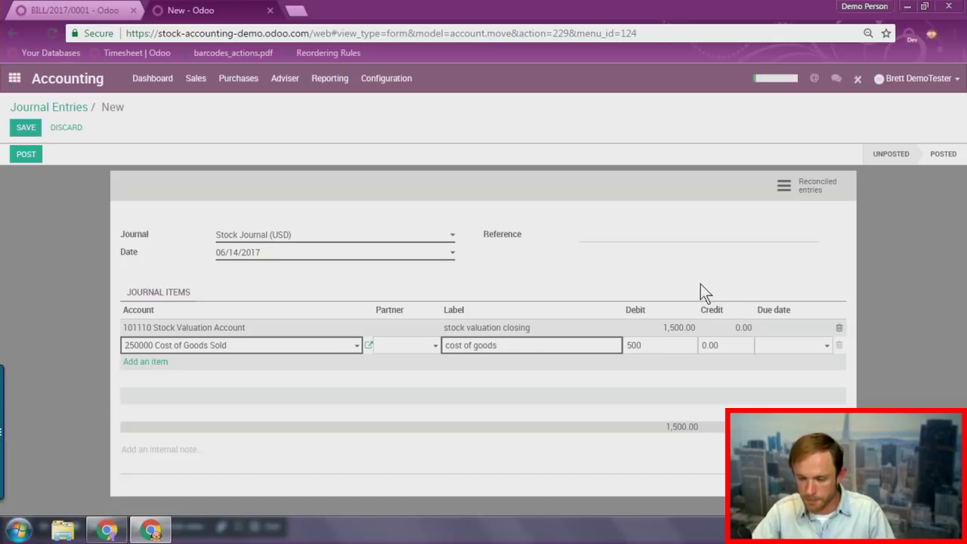
{"action": "left_click", "coordinate": [512, 264]}
- Add a journal item for account 220000 Expenses with the label "purchase goods" and a credit of 600
{"action": "left_click", "coordinate": [144, 363]}
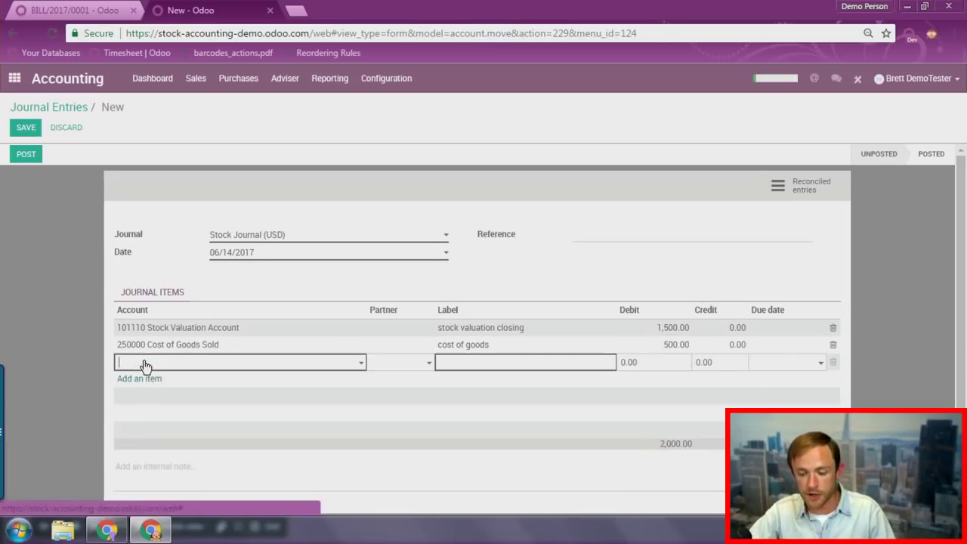
{"action": "left_click", "coordinate": [170, 364]}
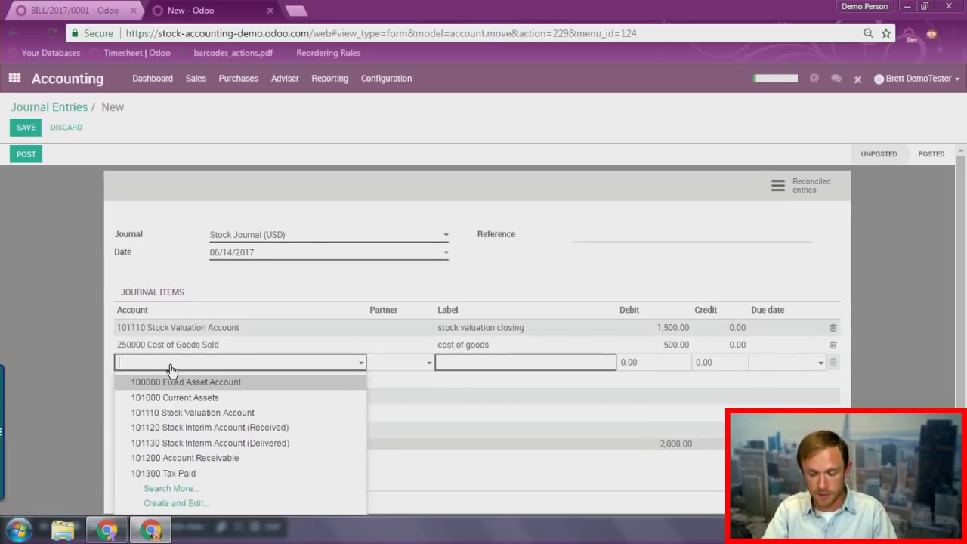
{"action": "type", "text": "purc"}
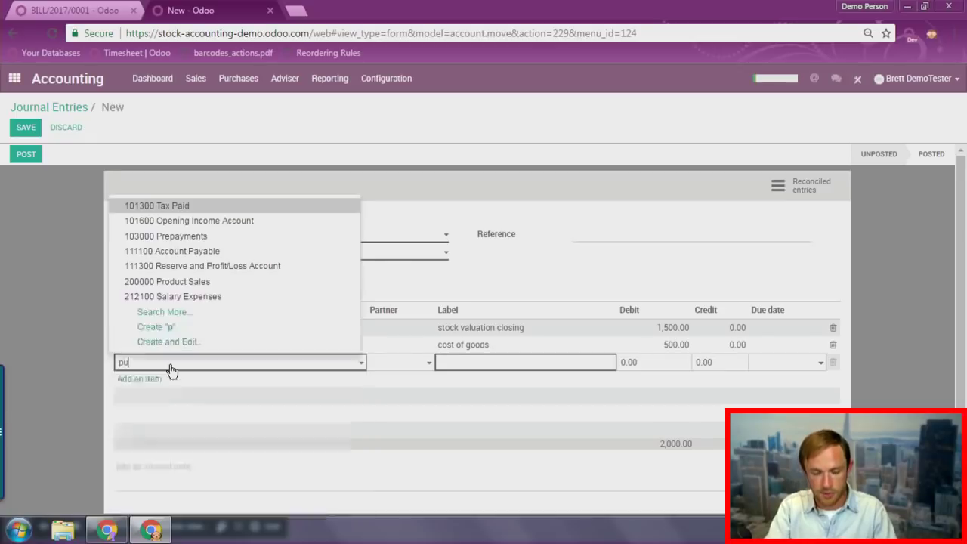
{"action": "key", "text": "BackSpace"}
{"action": "key", "text": "BackSpace"}
{"action": "key", "text": "BackSpace"}
{"action": "key", "text": "BackSpace"}
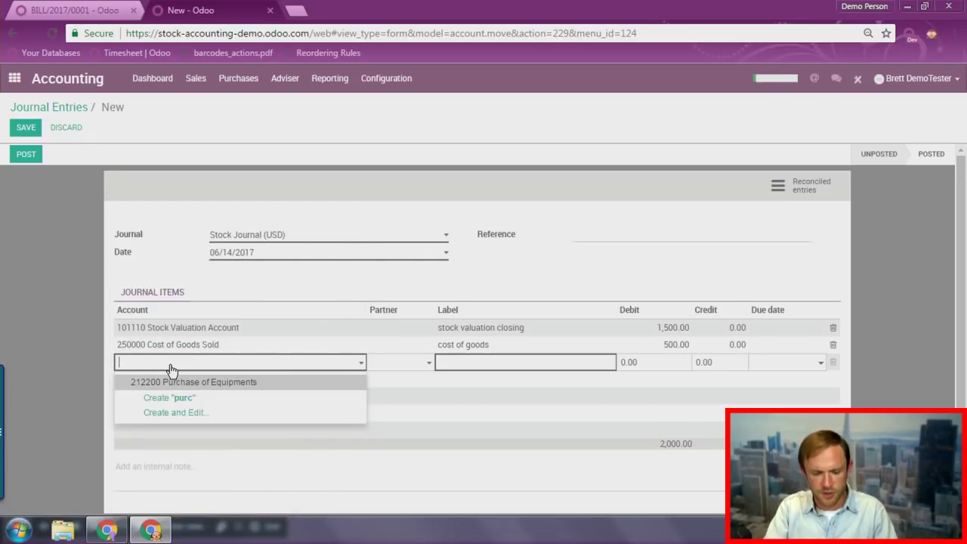
{"action": "type", "text": "expens"}
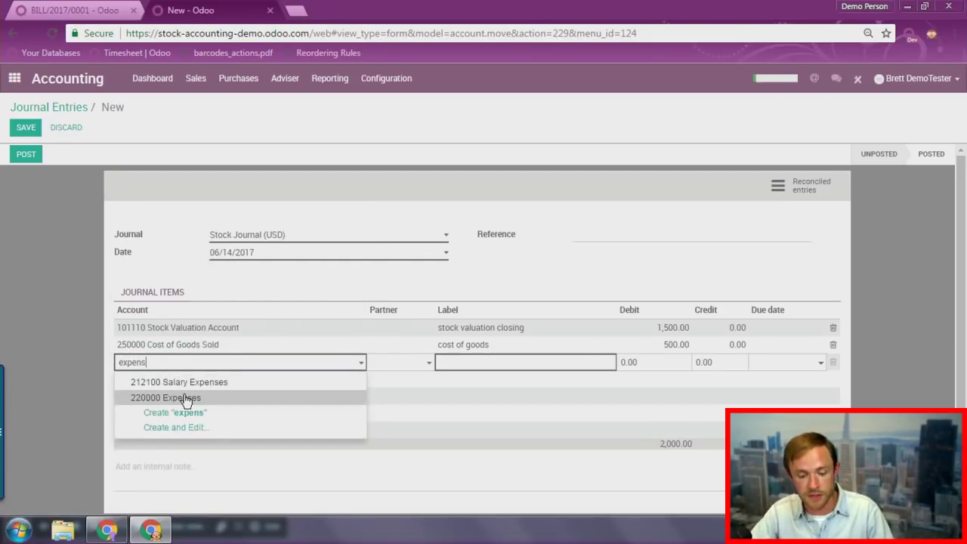
{"action": "left_click", "coordinate": [173, 398]}
{"action": "left_click", "coordinate": [490, 363]}
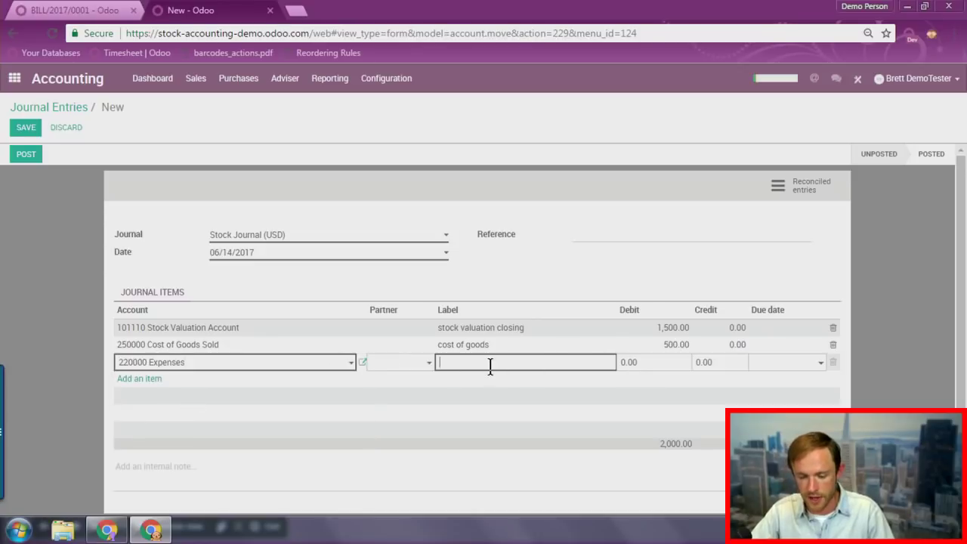
{"action": "type", "text": "purchase goods"}
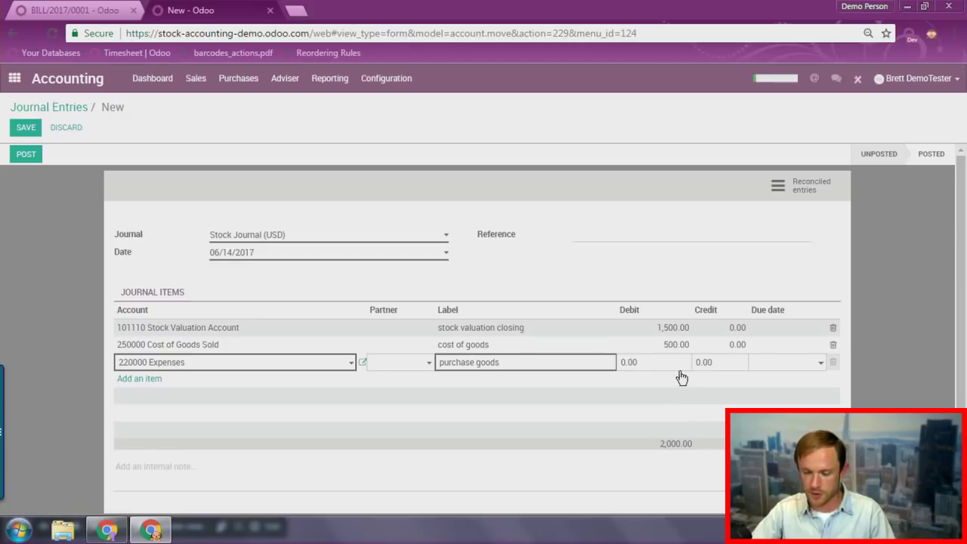
{"action": "left_click", "coordinate": [720, 363]}
{"action": "type", "text": "600"}
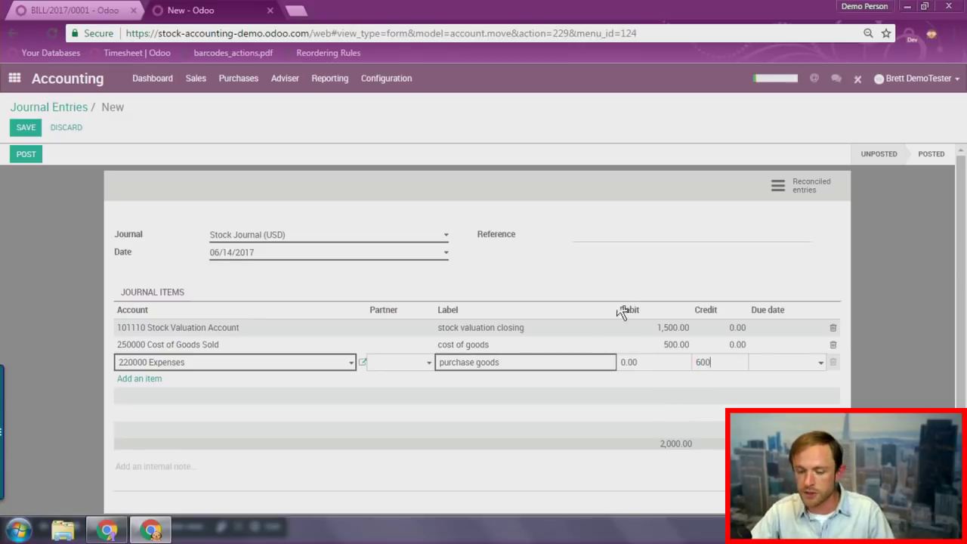
{"action": "left_click", "coordinate": [612, 276]}
- Add a 101110 Stock Valuation Account item labelled "stock valuation starting" with a credit of 1400, and post the journal entry
{"action": "left_click", "coordinate": [150, 379]}
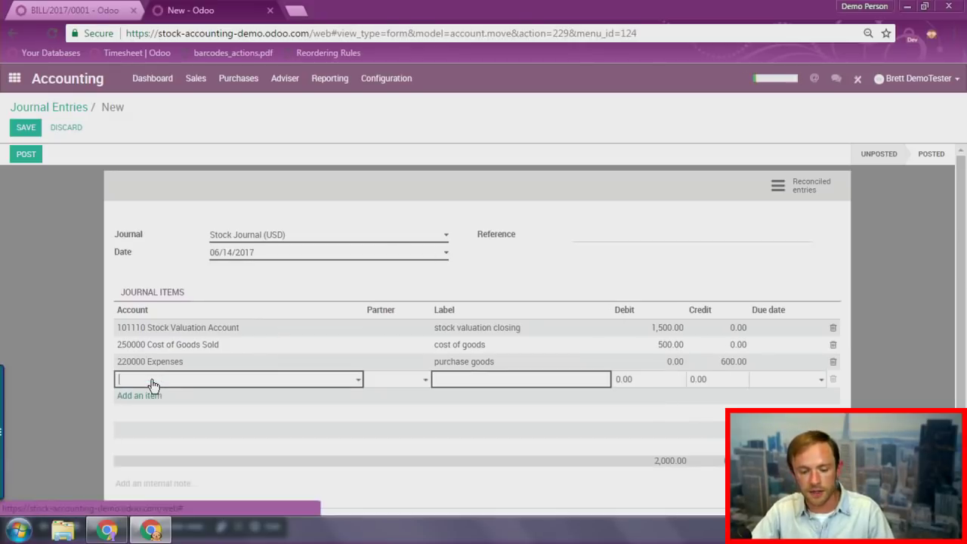
{"action": "type", "text": "stock"}
{"action": "left_click", "coordinate": [209, 400]}
{"action": "type", "text": "ct"}
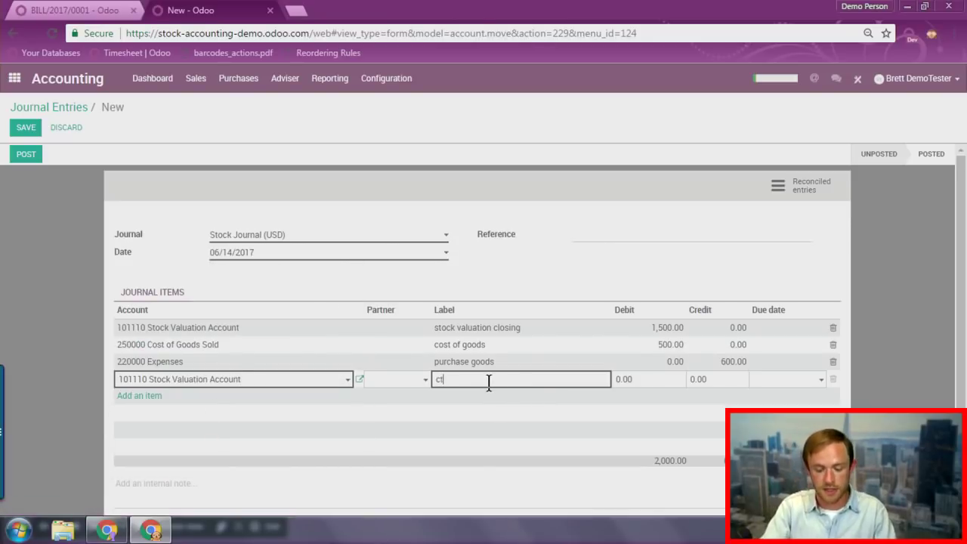
{"action": "type", "text": "ock valuation"}
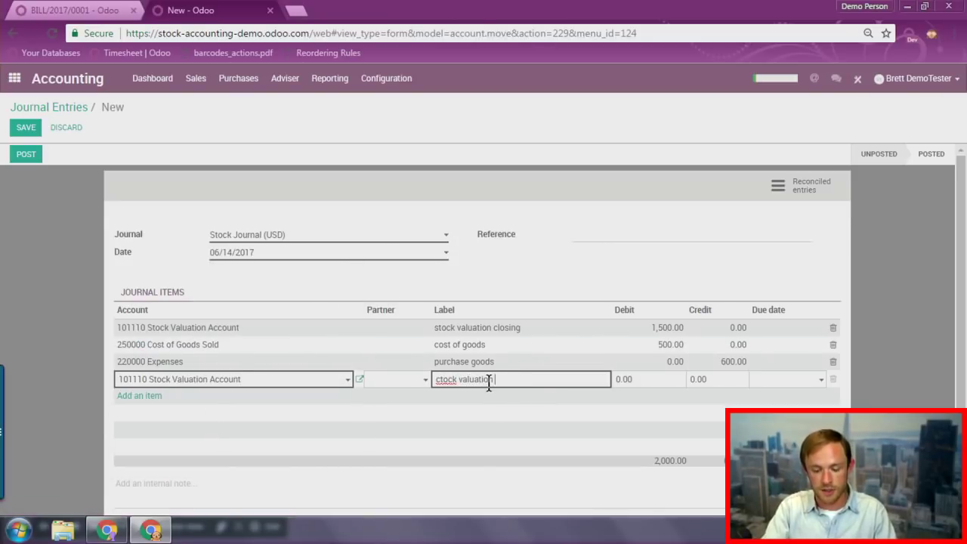
{"action": "key", "text": "BackSpace"}
{"action": "key", "text": "BackSpace"}
{"action": "key", "text": "BackSpace"}
{"action": "key", "text": "BackSpace"}
{"action": "key", "text": "BackSpace"}
{"action": "key", "text": "BackSpace"}
{"action": "key", "text": "BackSpace"}
{"action": "key", "text": "BackSpace"}
{"action": "key", "text": "BackSpace"}
{"action": "key", "text": "BackSpace"}
{"action": "key", "text": "BackSpace"}
{"action": "key", "text": "BackSpace"}
{"action": "key", "text": "BackSpace"}
{"action": "type", "text": "s"}
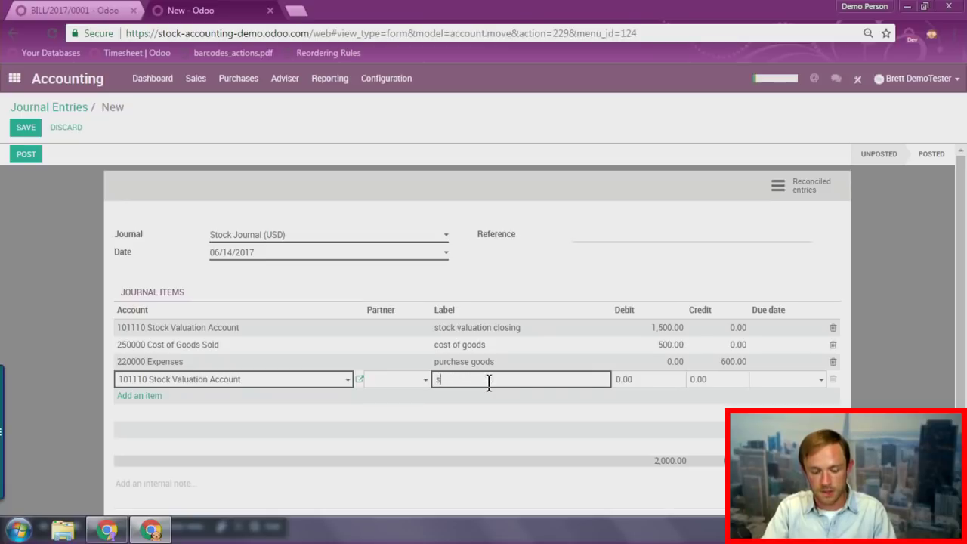
{"action": "type", "text": "tock valuation starting"}
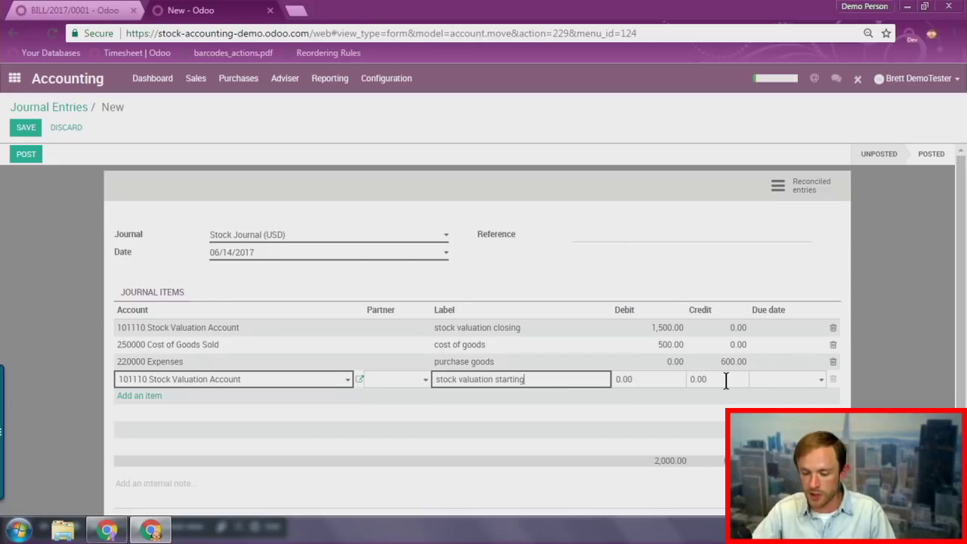
{"action": "left_click", "coordinate": [687, 376]}
{"action": "type", "text": "1400"}
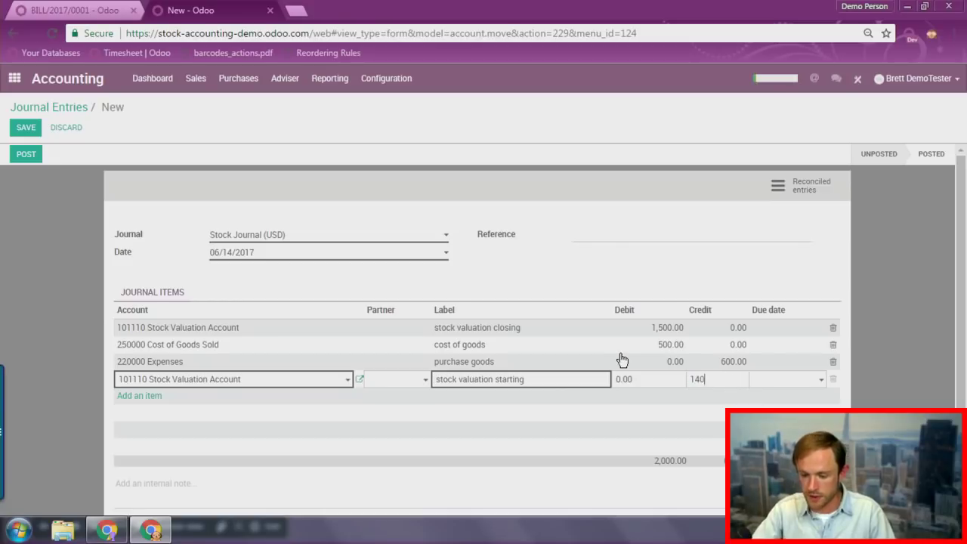
{"action": "left_click", "coordinate": [658, 278]}
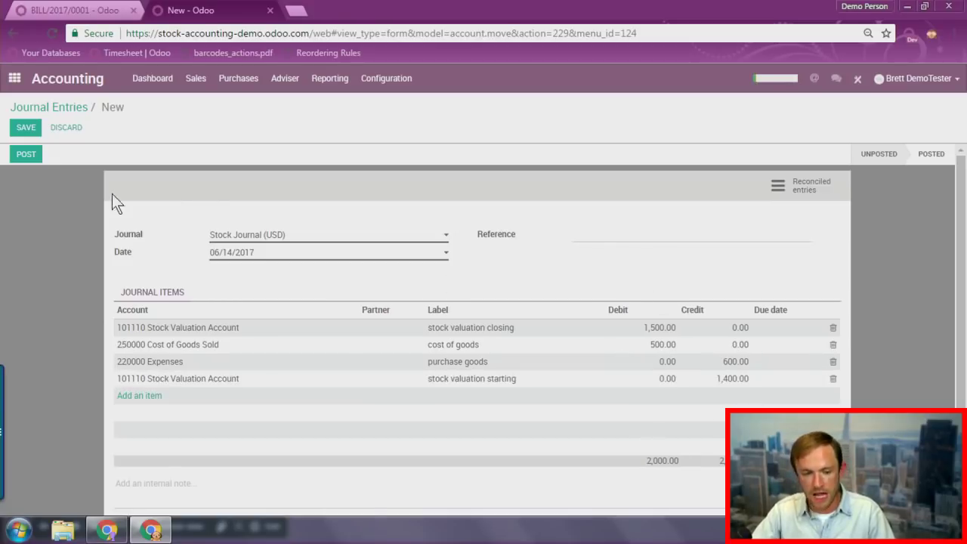
{"action": "left_click", "coordinate": [28, 159]}
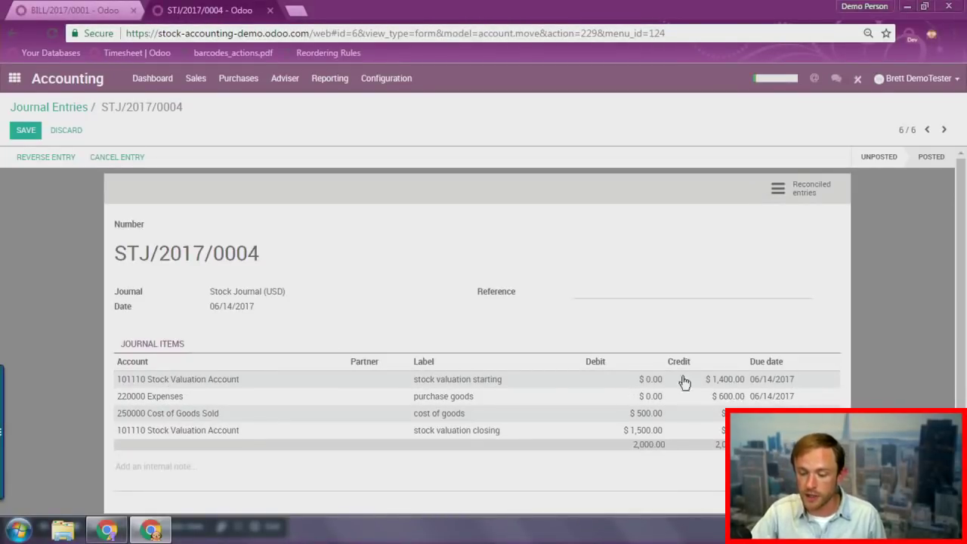
- In Inventory, retrieve the Inventory Valuation report for the current inventory
{"action": "left_click", "coordinate": [73, 10]}
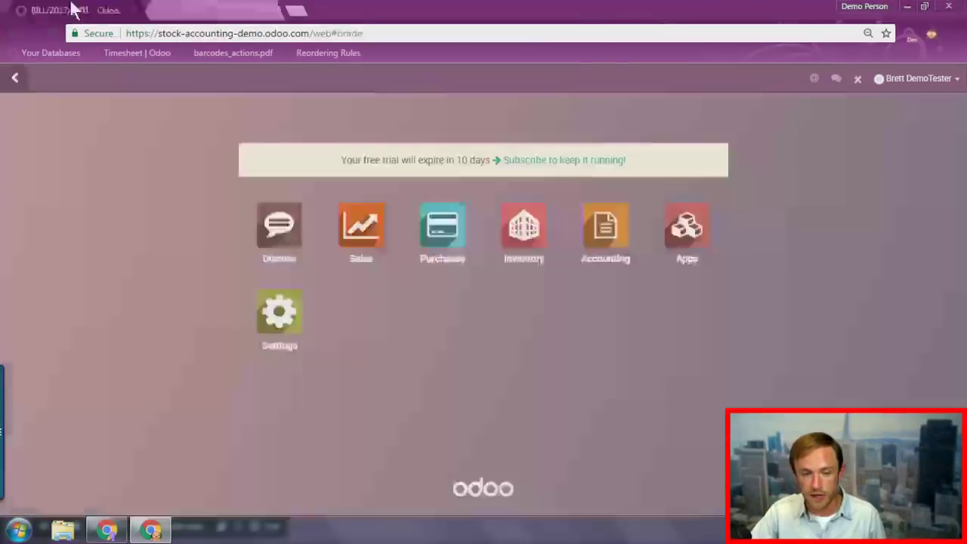
{"action": "left_click", "coordinate": [511, 235]}
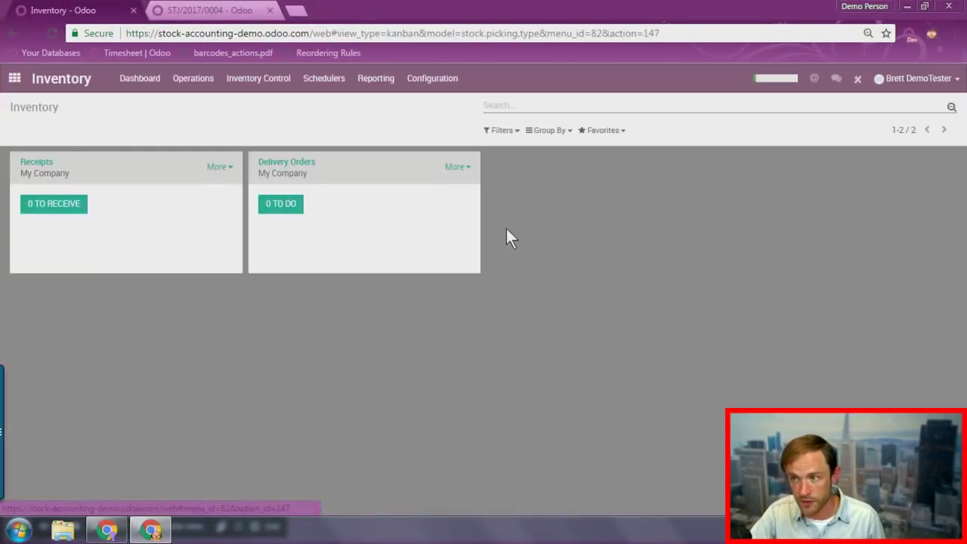
{"action": "left_click", "coordinate": [365, 80]}
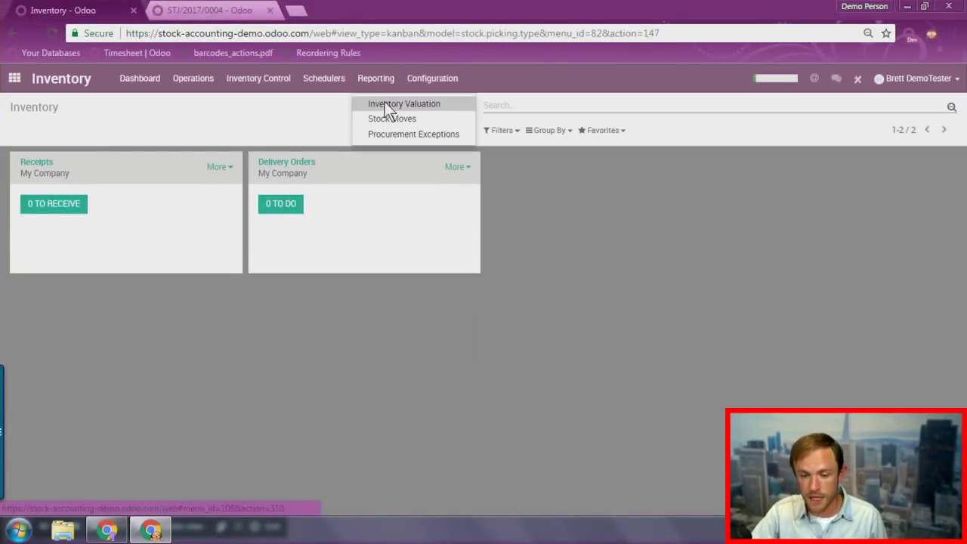
{"action": "left_click", "coordinate": [384, 103]}
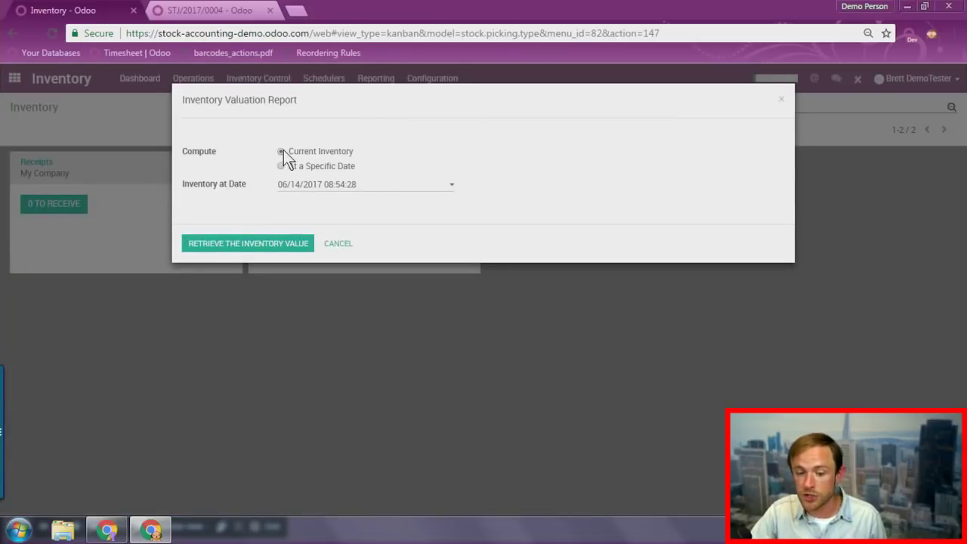
{"action": "left_click", "coordinate": [242, 241]}
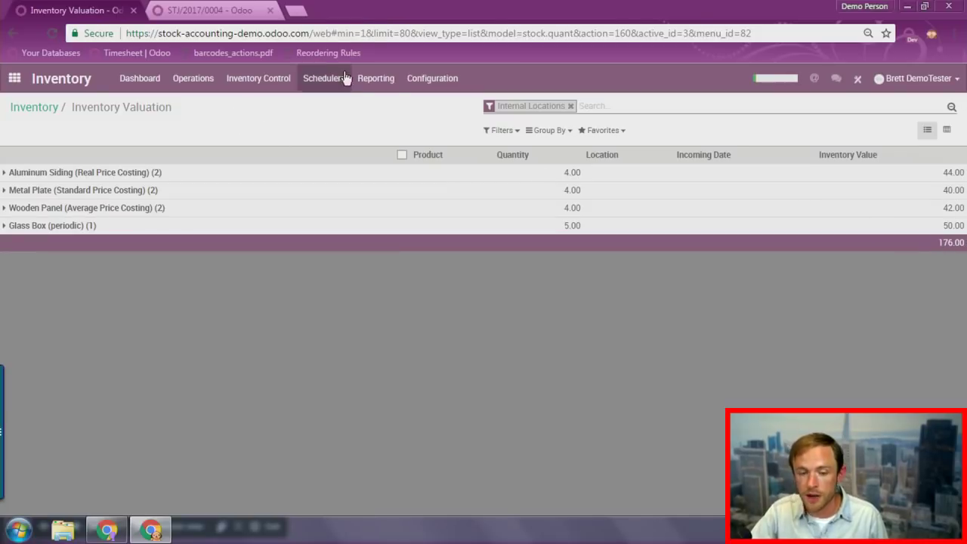
- Retrieve the Inventory Valuation report at a specific date, with the inventory date set to 06/01/2017
{"action": "left_click", "coordinate": [378, 81]}
{"action": "left_click", "coordinate": [388, 106]}
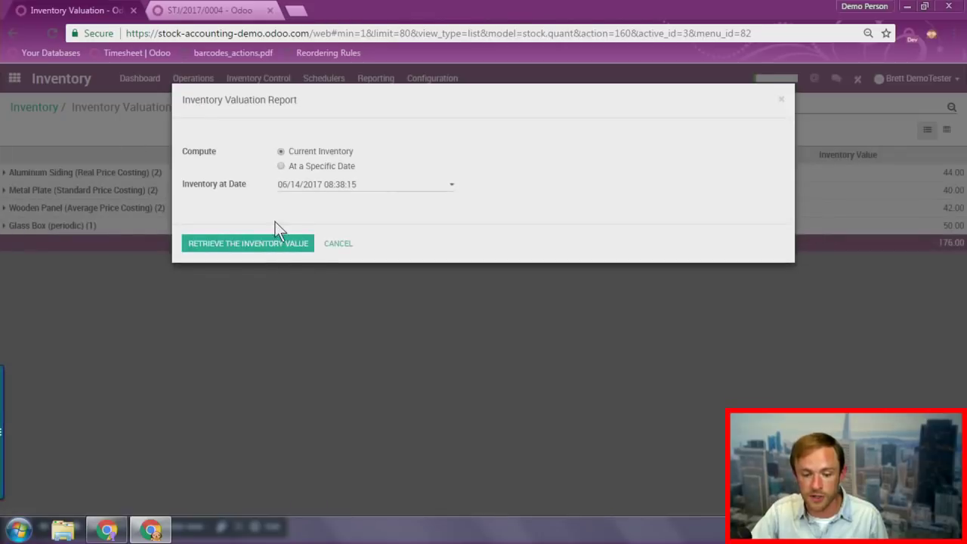
{"action": "left_click", "coordinate": [281, 166]}
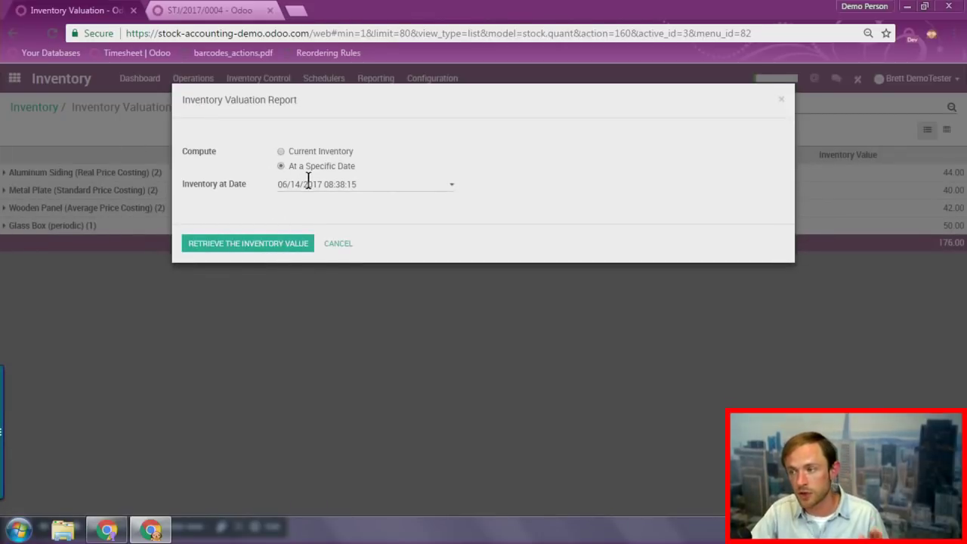
{"action": "left_click", "coordinate": [310, 184]}
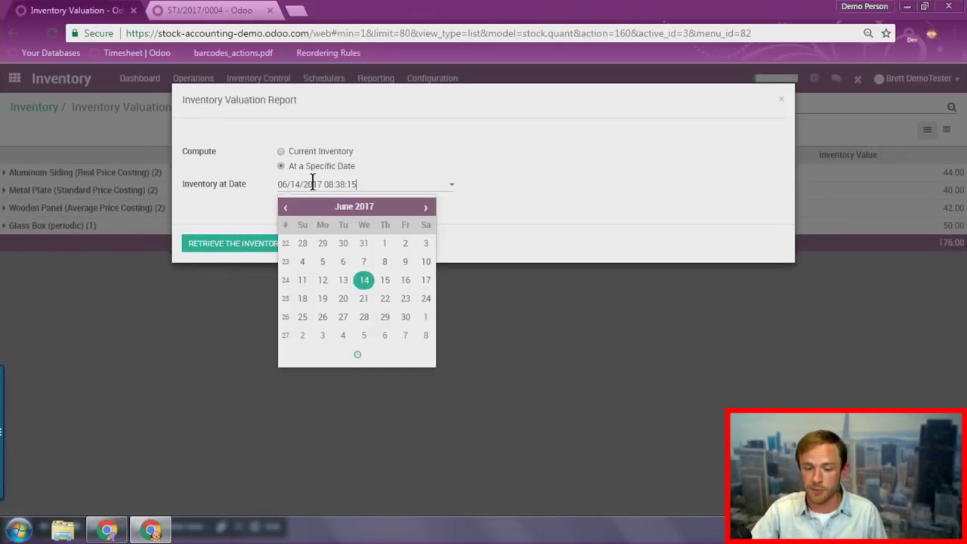
{"action": "left_click", "coordinate": [382, 246]}
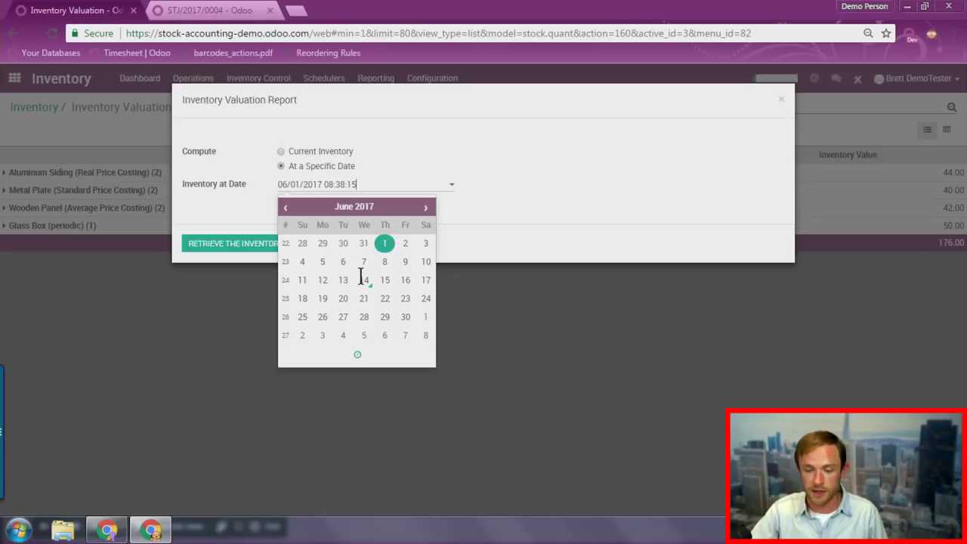
{"action": "left_click", "coordinate": [573, 195]}
{"action": "left_click", "coordinate": [246, 240]}
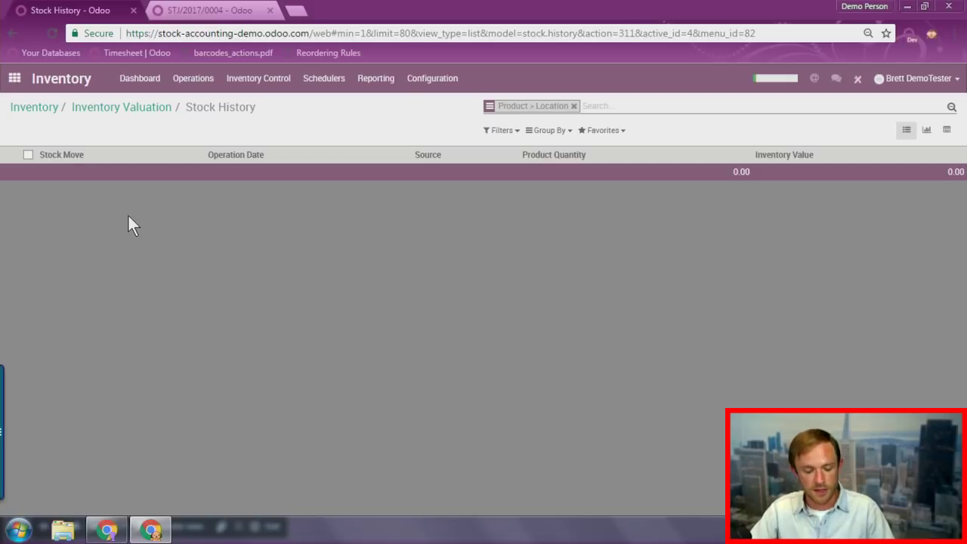
{"action": "key", "text": "alt+Tab"}
{"action": "left_click", "coordinate": [854, 222]}
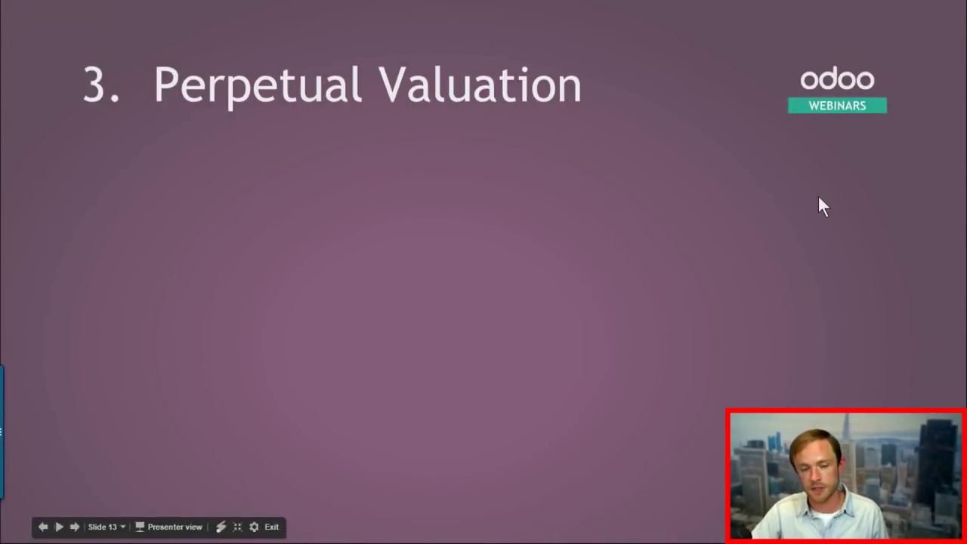
{"action": "left_click", "coordinate": [757, 190]}
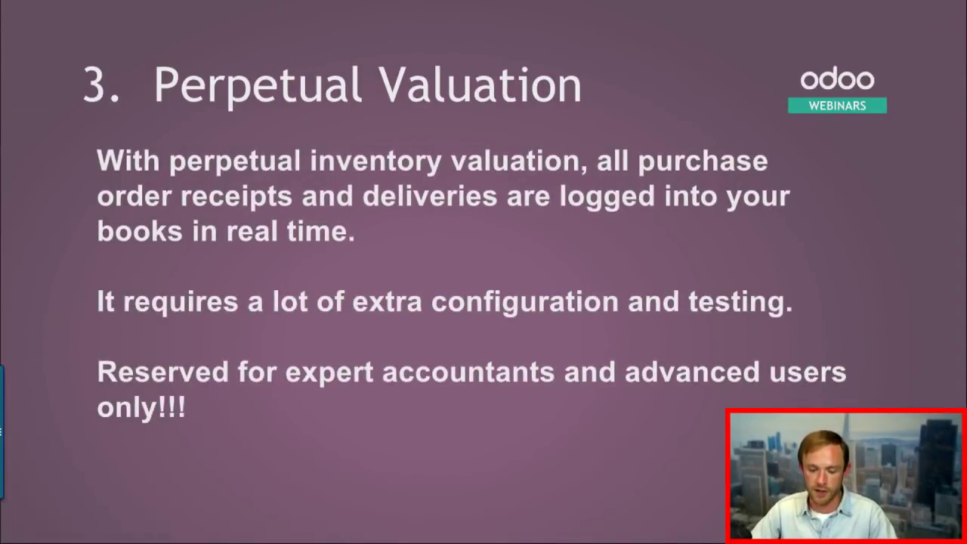
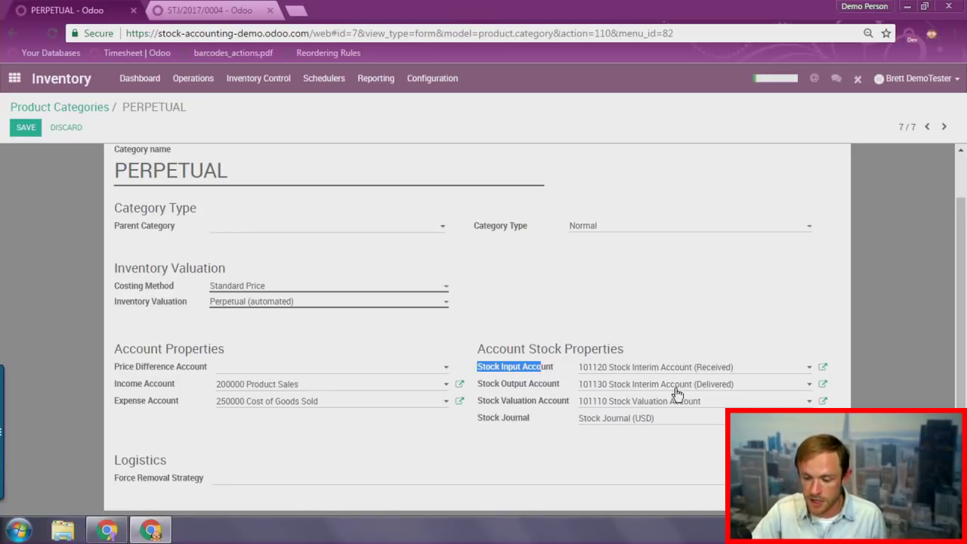
- Keep the PERPETUAL product category on Standard Price costing with Perpetual (automated) inventory valuation, and save it
{"action": "left_click", "coordinate": [716, 368]}
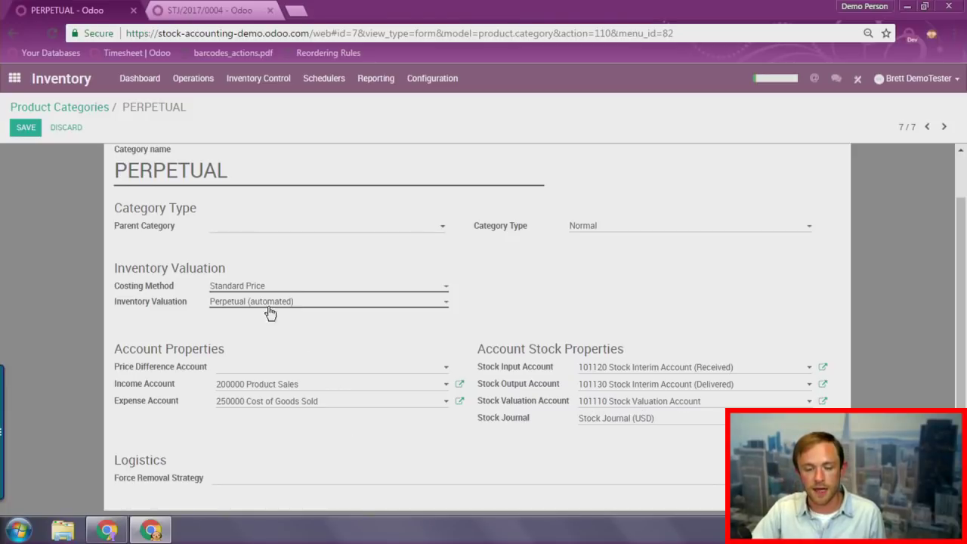
{"action": "left_click", "coordinate": [258, 288]}
{"action": "left_click", "coordinate": [265, 278]}
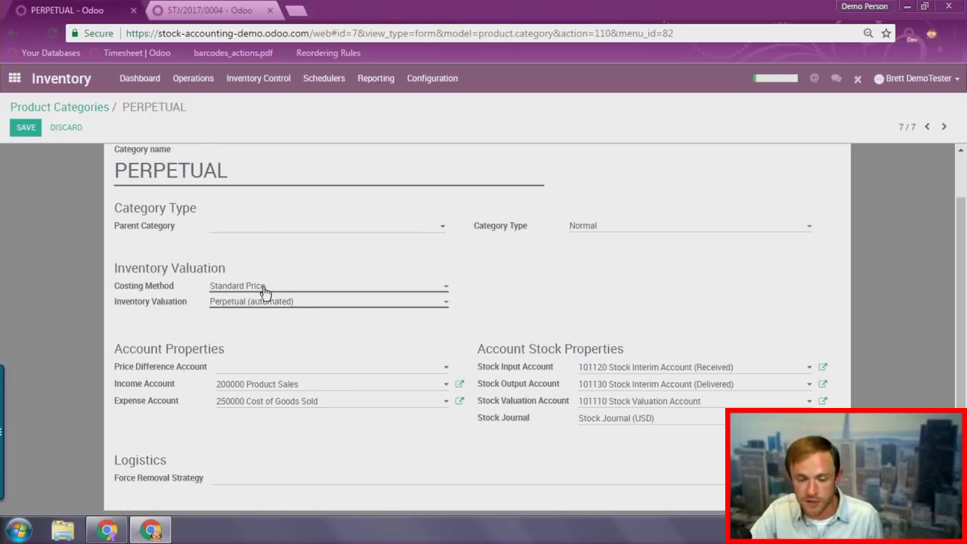
{"action": "left_click", "coordinate": [246, 304]}
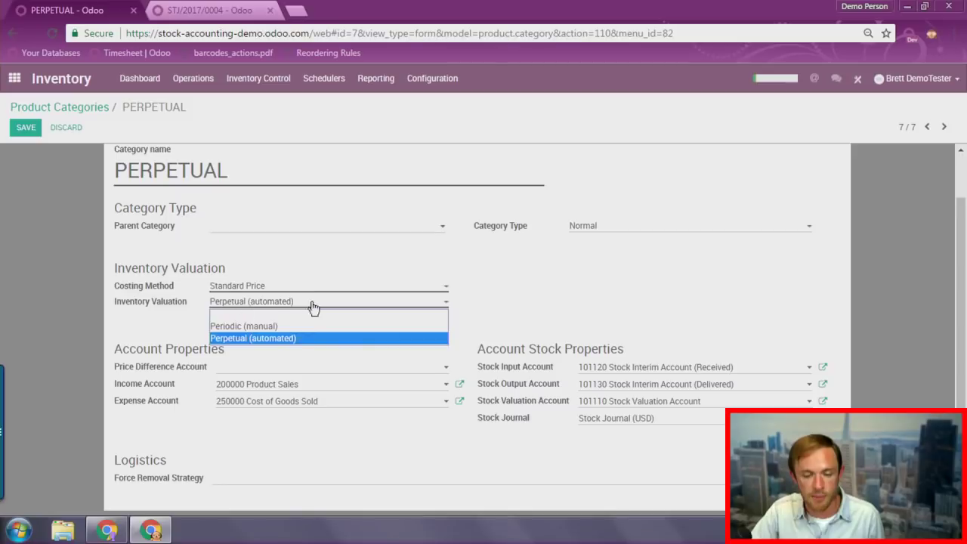
{"action": "left_click", "coordinate": [253, 338]}
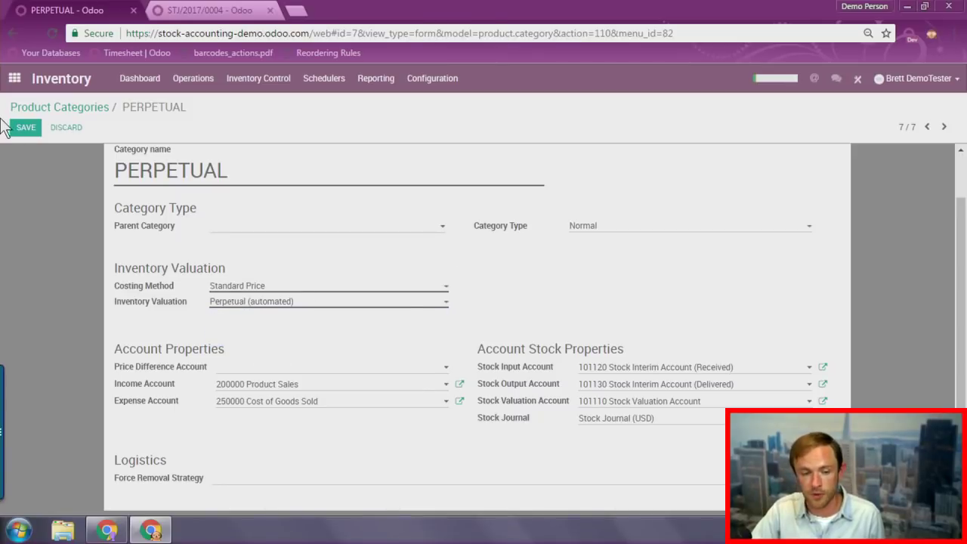
{"action": "left_click", "coordinate": [25, 129]}
- Open the Silver Tubing (perpetual) product to check its internal category and cost
{"action": "left_click", "coordinate": [257, 79]}
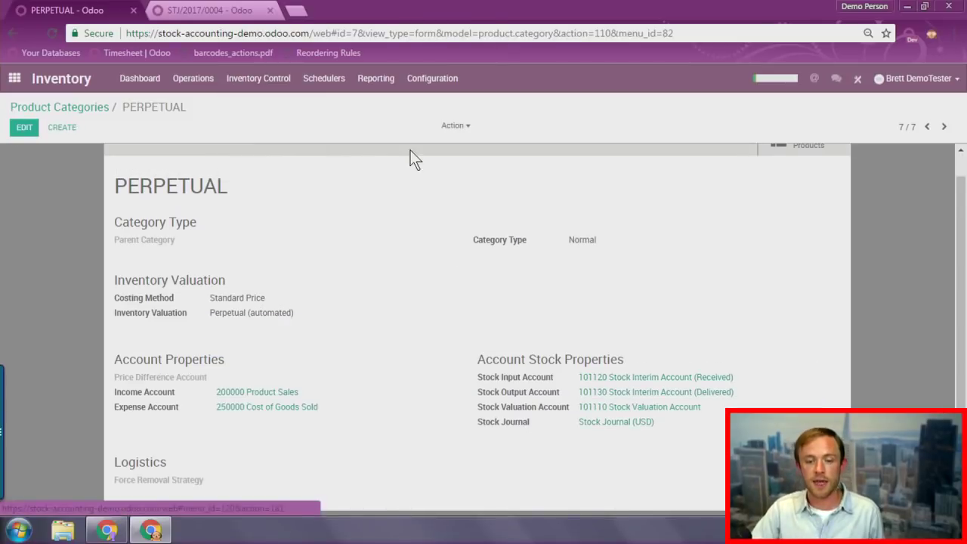
{"action": "left_click", "coordinate": [252, 101]}
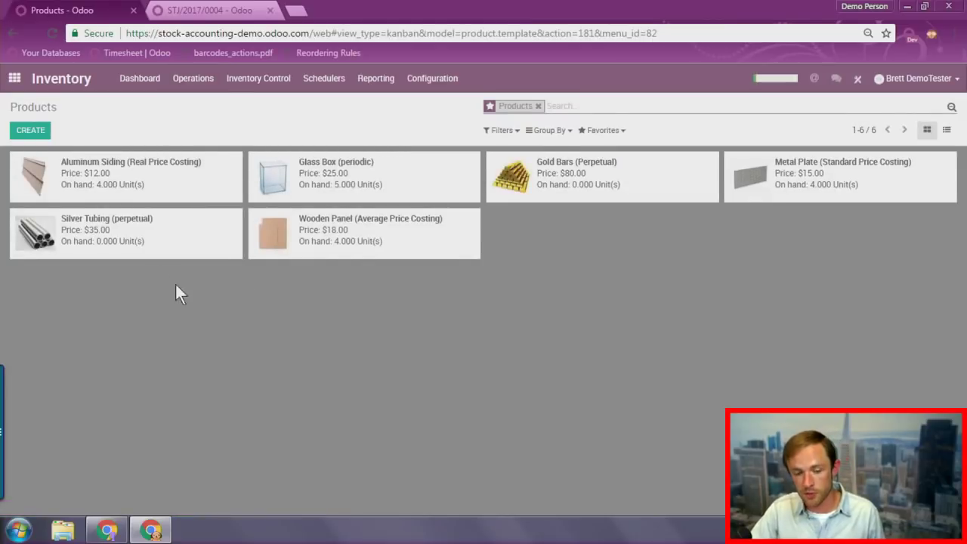
{"action": "left_click", "coordinate": [140, 234]}
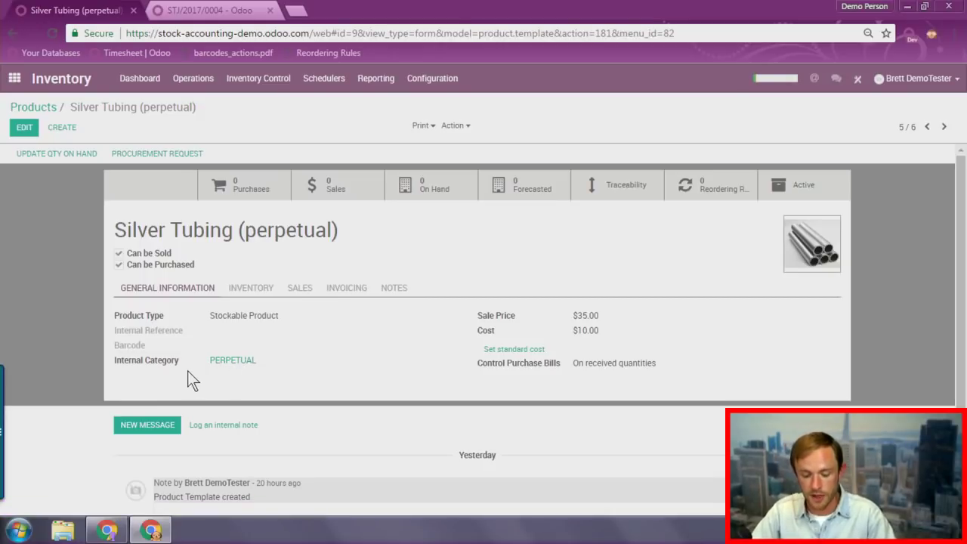
- Create a new purchase order in Purchases with Primary Vendor as the vendor
{"action": "left_click", "coordinate": [14, 78]}
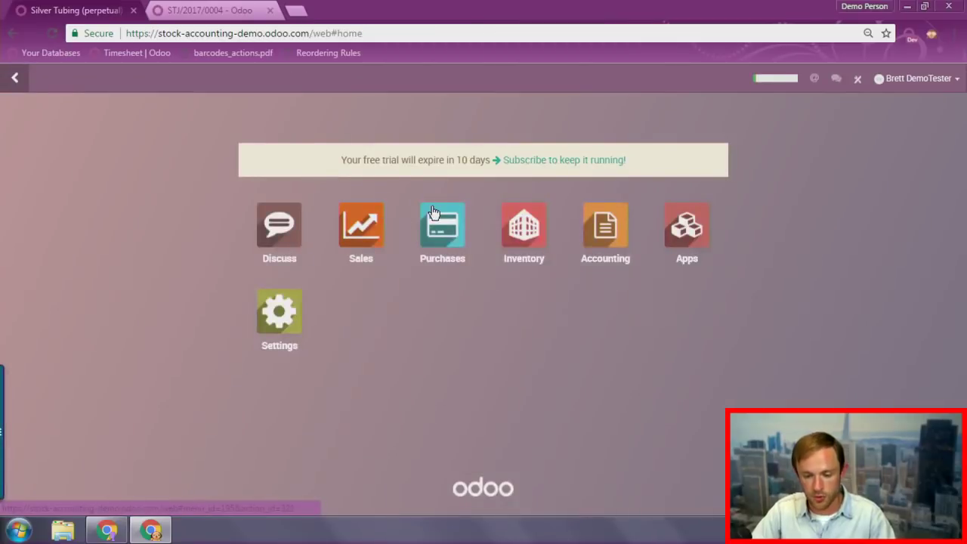
{"action": "left_click", "coordinate": [443, 242]}
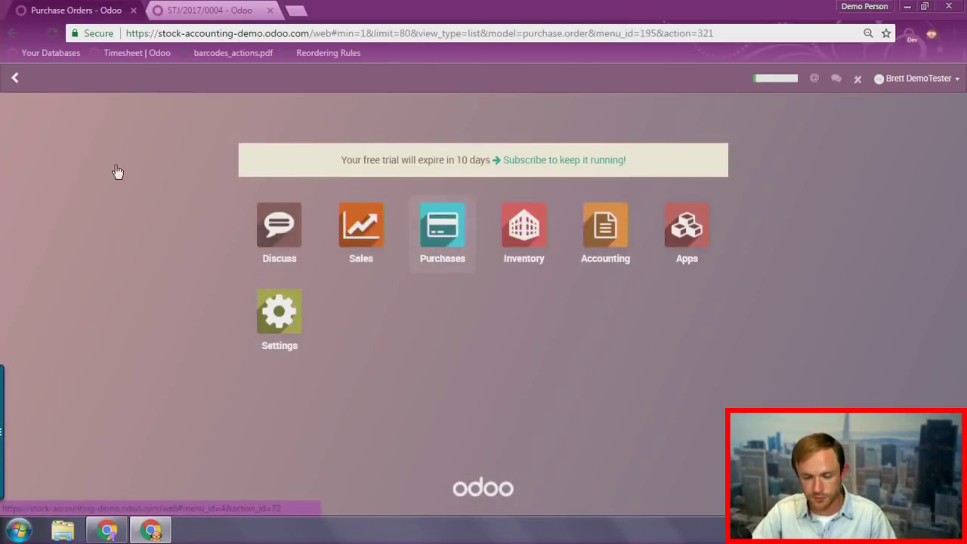
{"action": "left_click", "coordinate": [31, 132]}
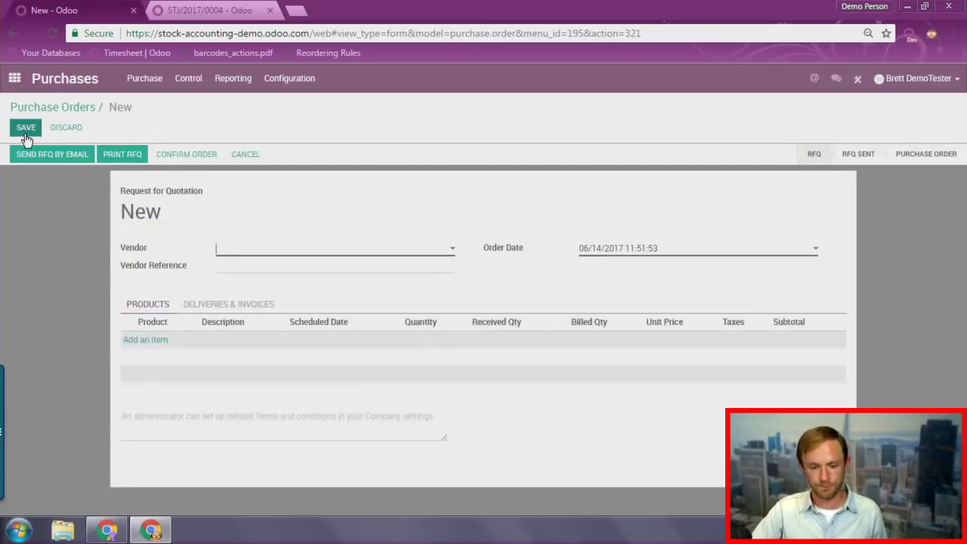
{"action": "left_click", "coordinate": [241, 257]}
{"action": "left_click", "coordinate": [262, 268]}
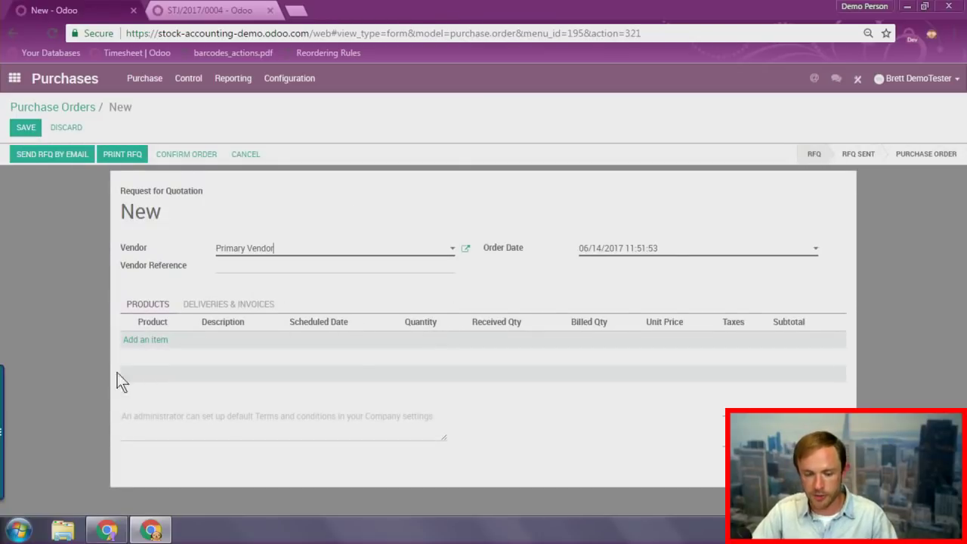
- Add a Silver Tubing (perpetual) order line with a quantity of 10 and a unit price of 50
{"action": "left_click", "coordinate": [145, 340]}
{"action": "left_click", "coordinate": [181, 346]}
{"action": "type", "text": "silv"}
{"action": "left_click", "coordinate": [179, 361]}
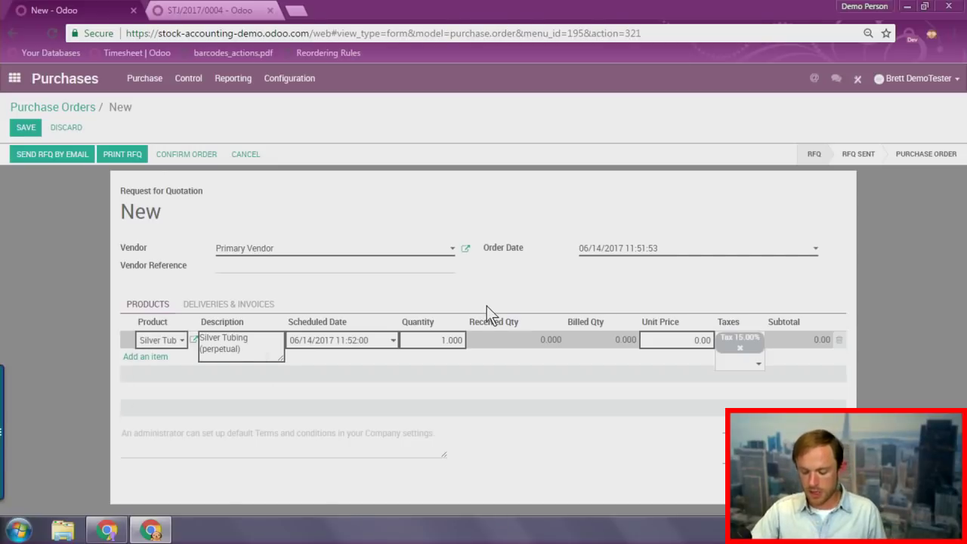
{"action": "left_click", "coordinate": [442, 340]}
{"action": "type", "text": "0"}
{"action": "left_click", "coordinate": [565, 293]}
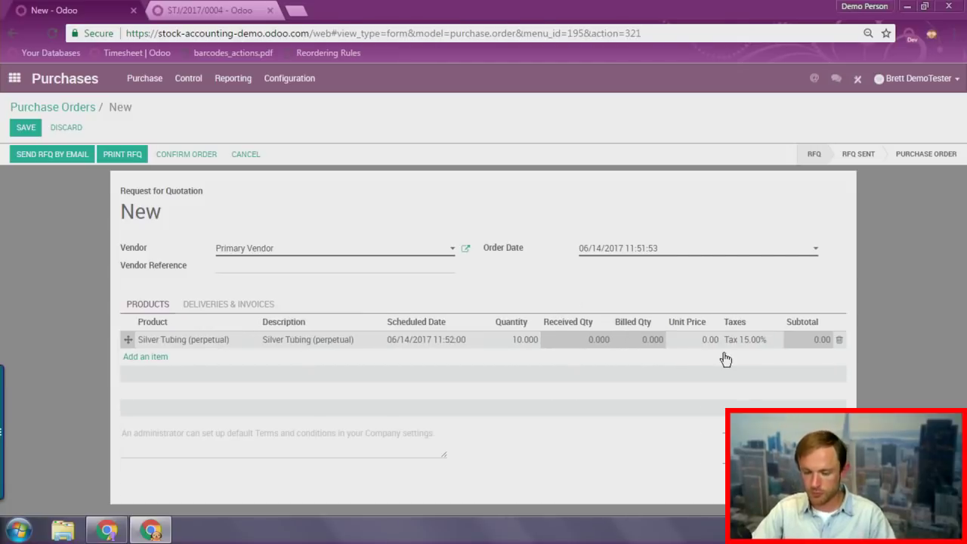
{"action": "left_click", "coordinate": [695, 340]}
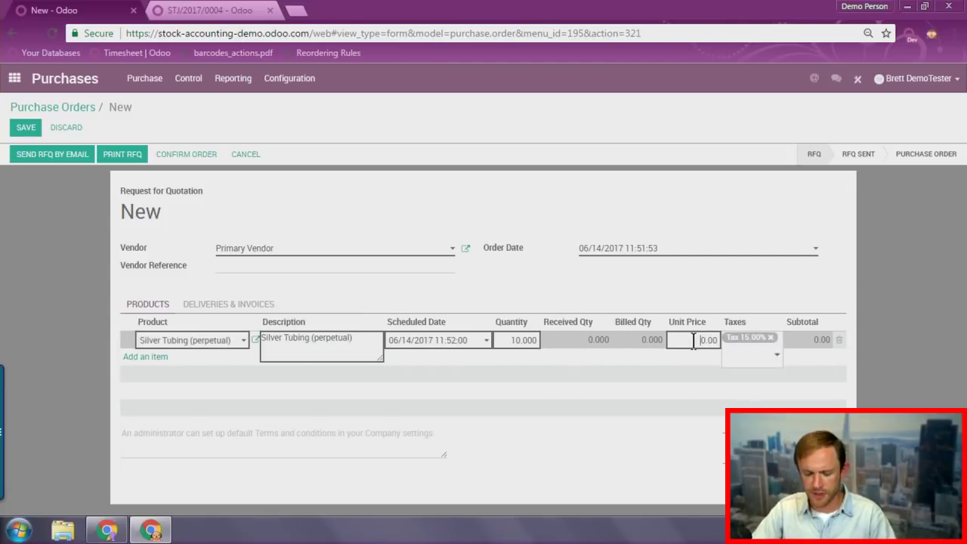
{"action": "type", "text": "5"}
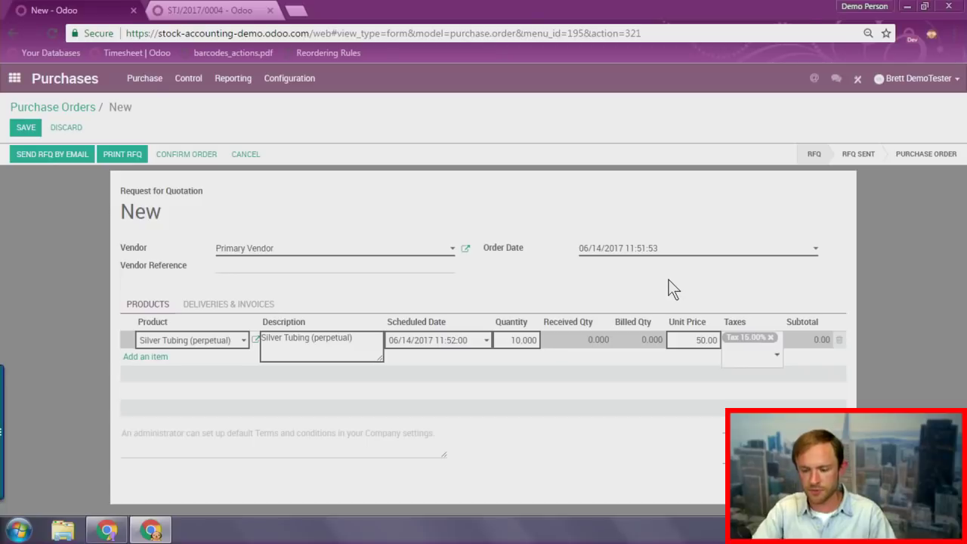
{"action": "left_click", "coordinate": [668, 281]}
- Confirm the purchase order and validate its receipt, processing all quantities to do
{"action": "left_click", "coordinate": [177, 154]}
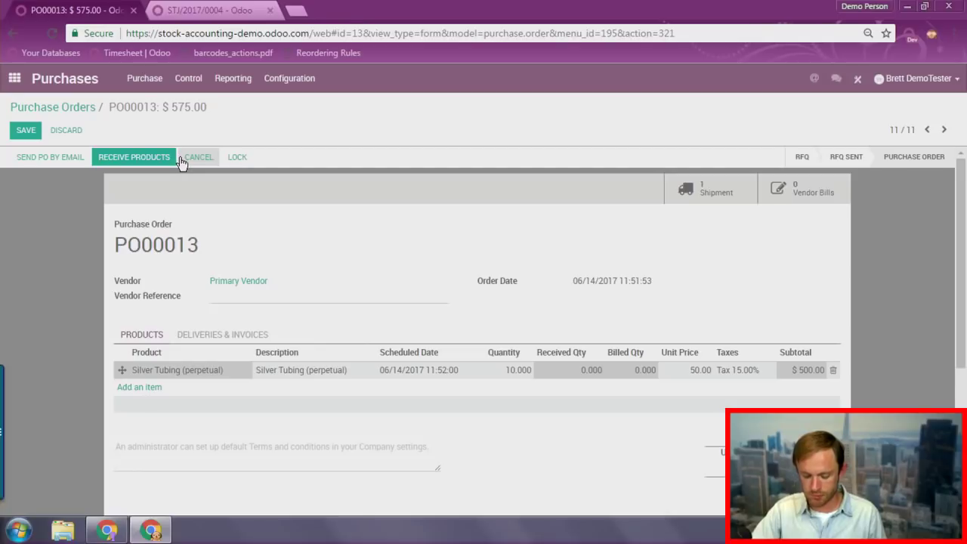
{"action": "left_click", "coordinate": [122, 159]}
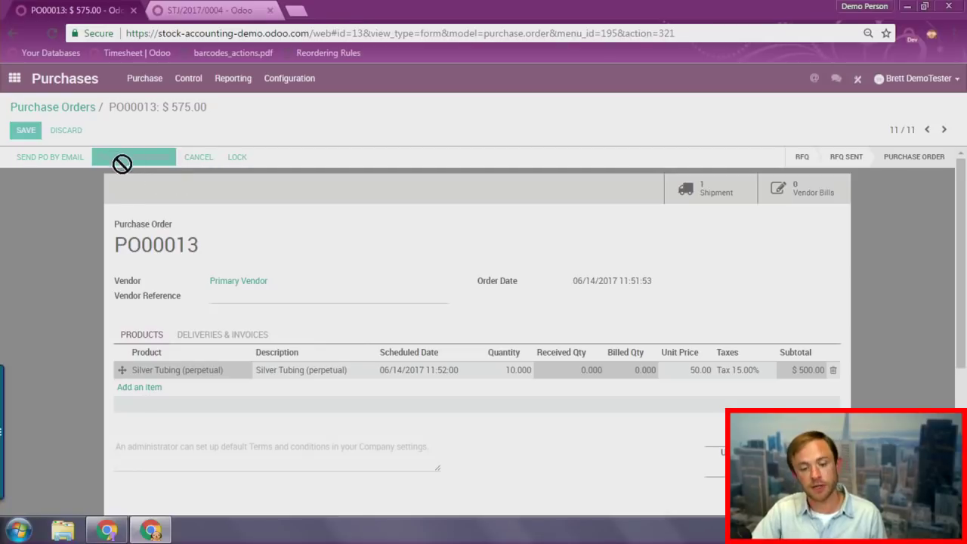
{"action": "left_click", "coordinate": [33, 153]}
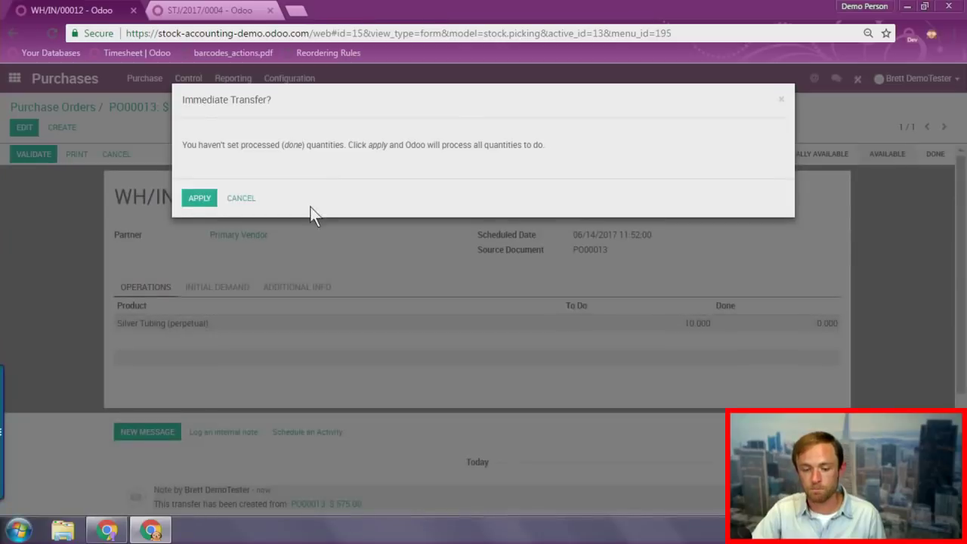
{"action": "left_click", "coordinate": [198, 198]}
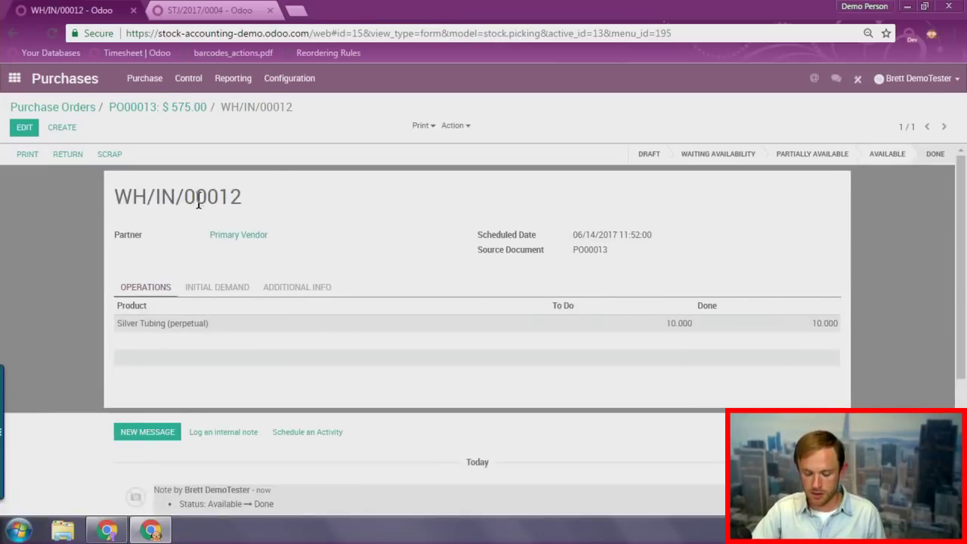
- Open the stock journal entry generated by the Silver Tubing receipt from the Accounting journal entries
{"action": "left_click", "coordinate": [222, 10]}
{"action": "left_click", "coordinate": [77, 107]}
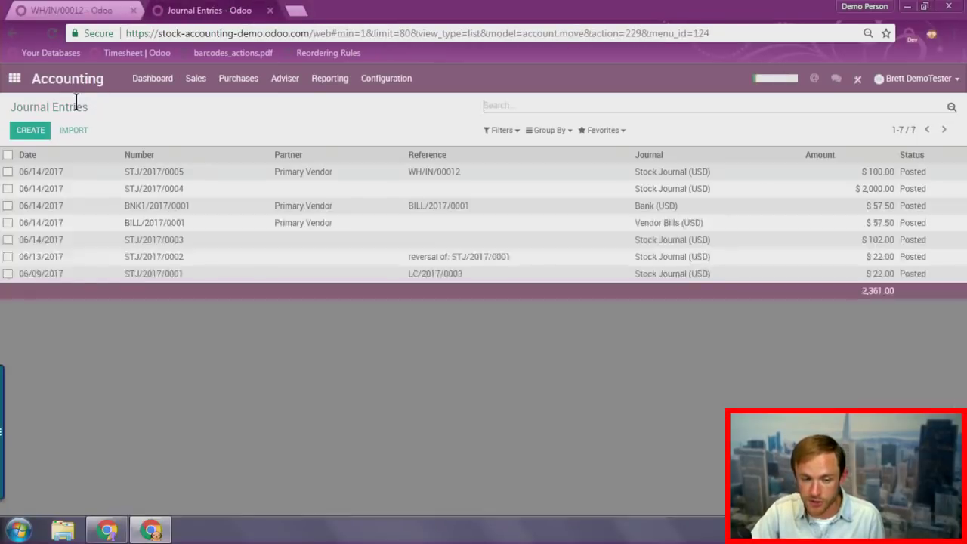
{"action": "left_click", "coordinate": [428, 175]}
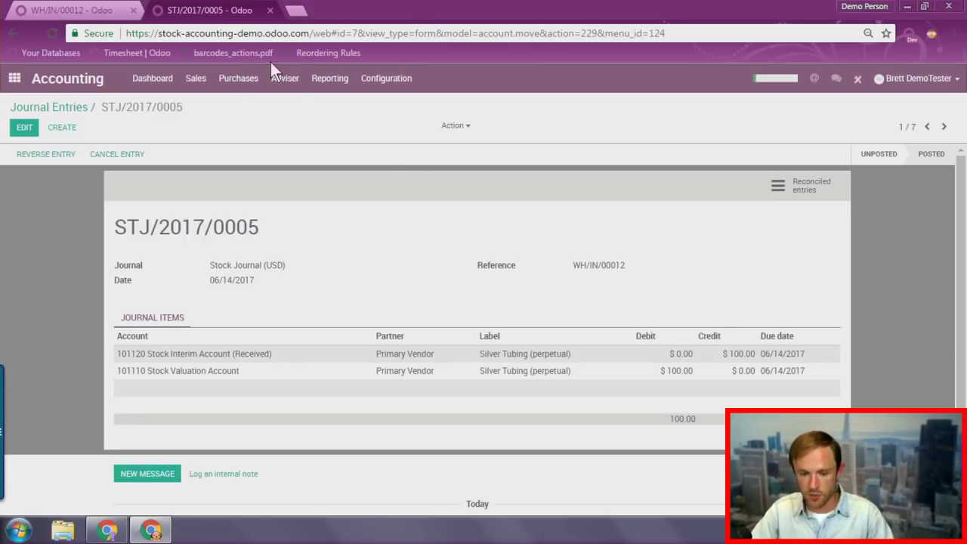
- Open the Balance Sheet report in Accounting
{"action": "left_click", "coordinate": [326, 79]}
{"action": "left_click", "coordinate": [338, 130]}
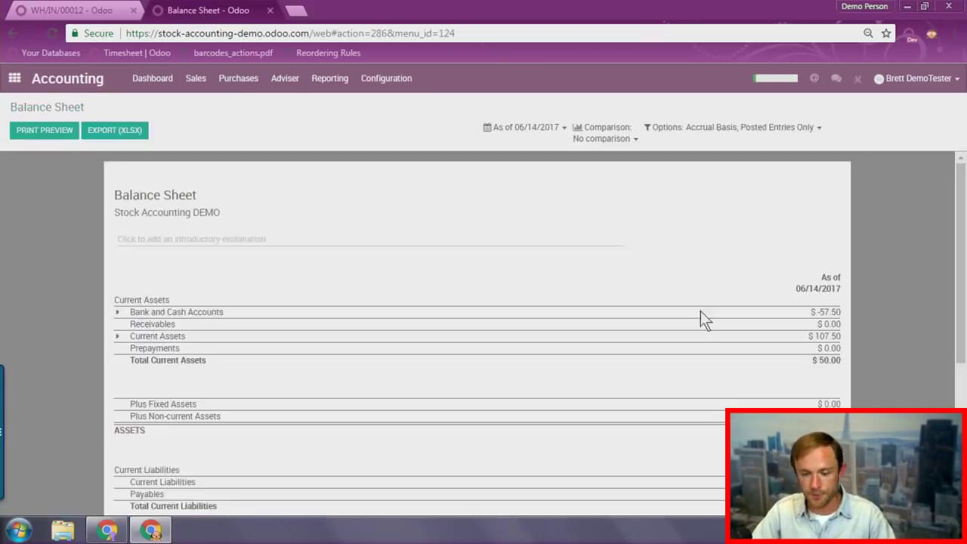
- Expand the Current Assets section of the balance sheet to examine its individual accounts
{"action": "scroll", "coordinate": [106, 272], "scroll_direction": "down", "scroll_amount": 1}
{"action": "left_click", "coordinate": [117, 265]}
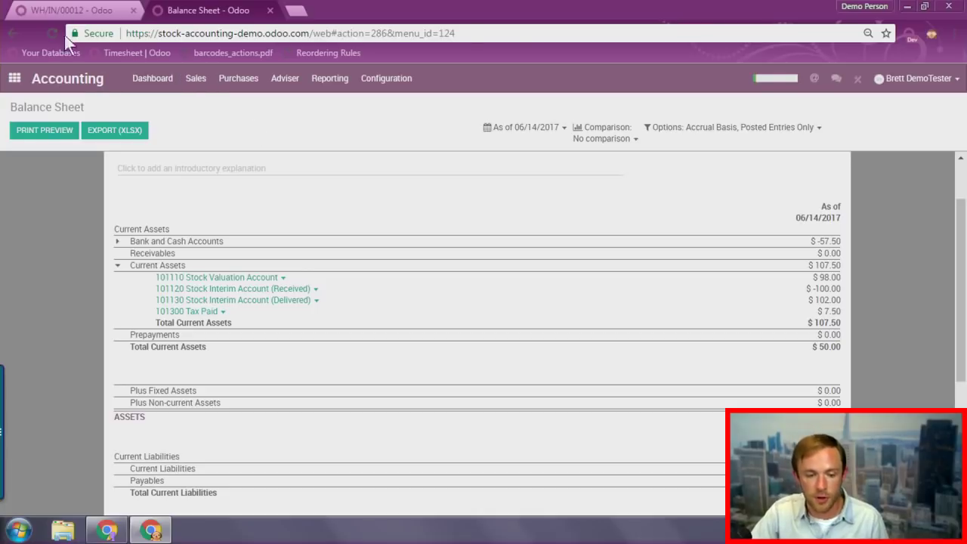
- Create a vendor bill from the Silver Tubing purchase order PO00013 and validate it
{"action": "left_click", "coordinate": [69, 9]}
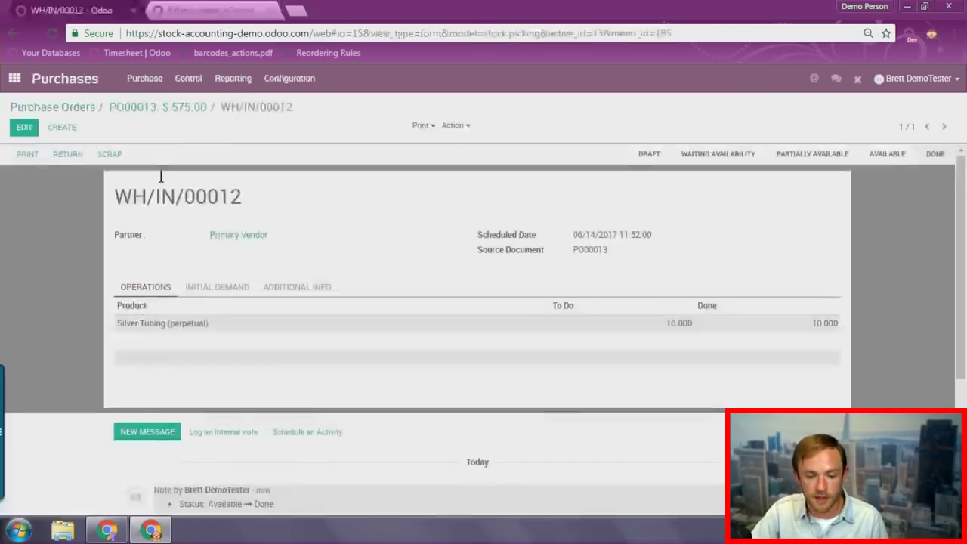
{"action": "left_click", "coordinate": [184, 107]}
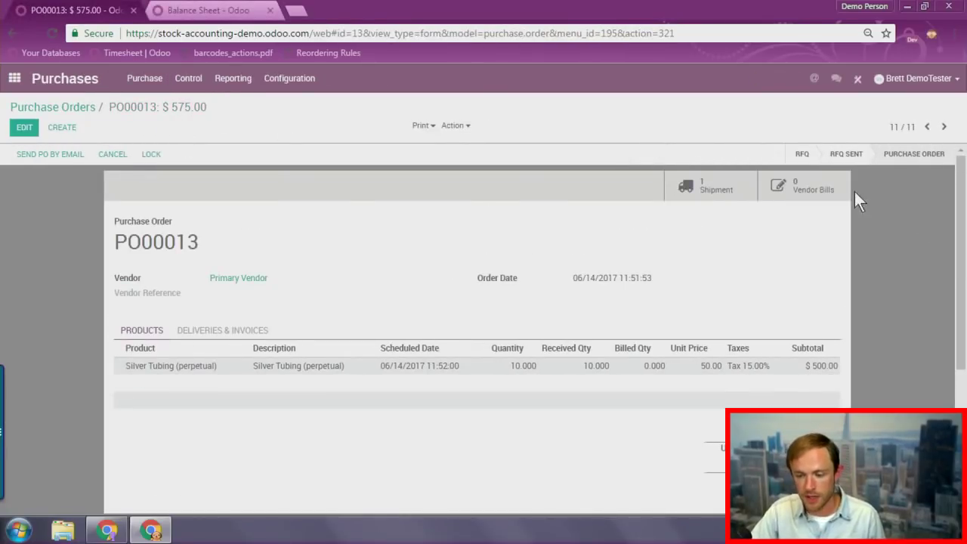
{"action": "left_click", "coordinate": [814, 188]}
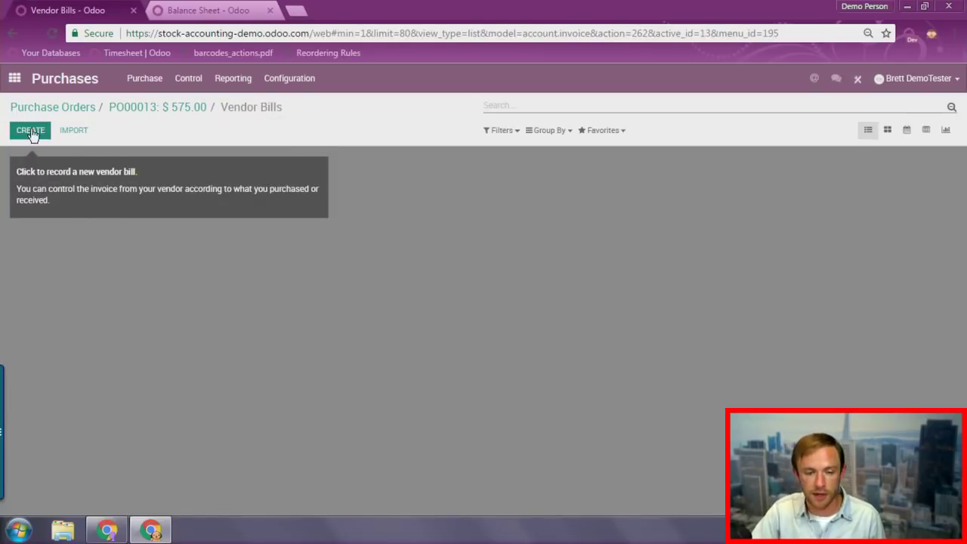
{"action": "left_click", "coordinate": [32, 134]}
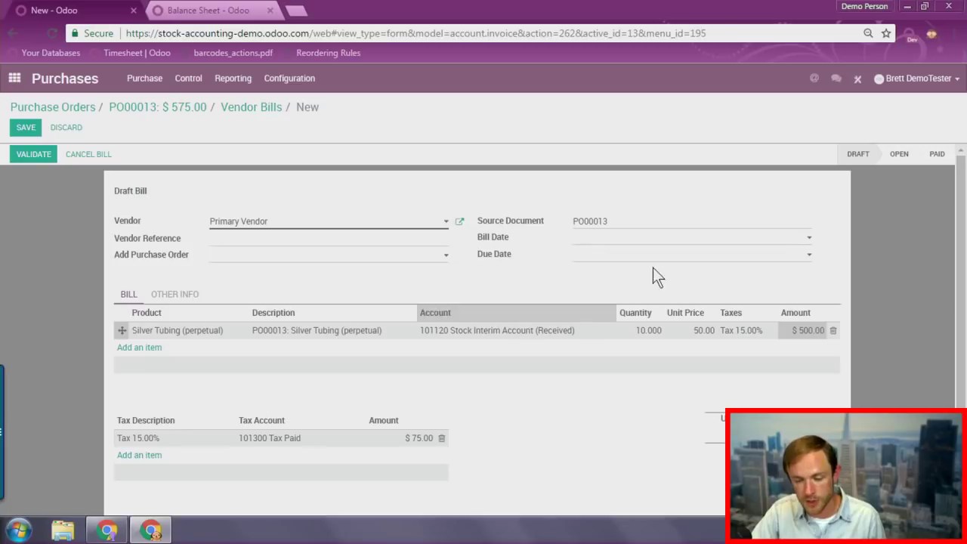
{"action": "left_click", "coordinate": [33, 154]}
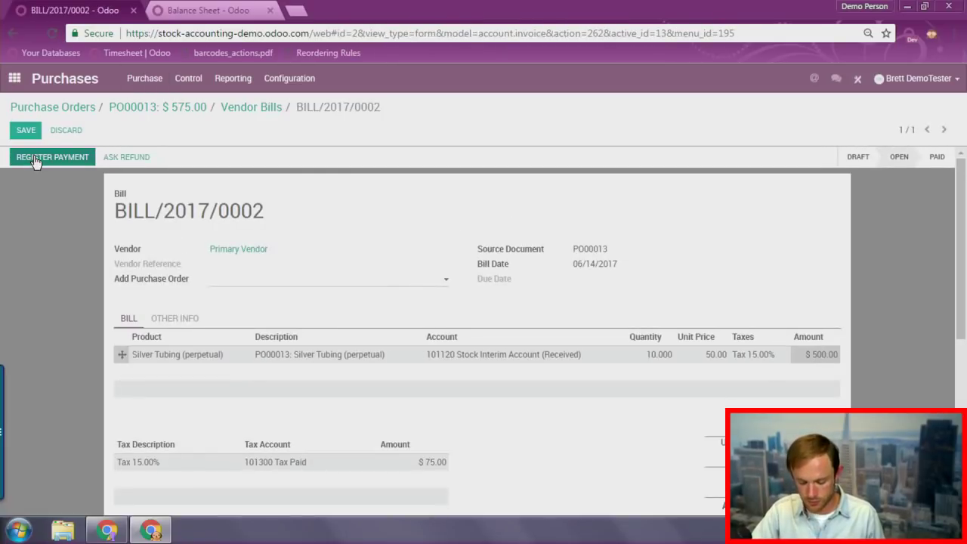
- Show the Accounting journal entries without the default filter and open the vendor bill entry BILL/2017/0002
{"action": "left_click", "coordinate": [208, 10]}
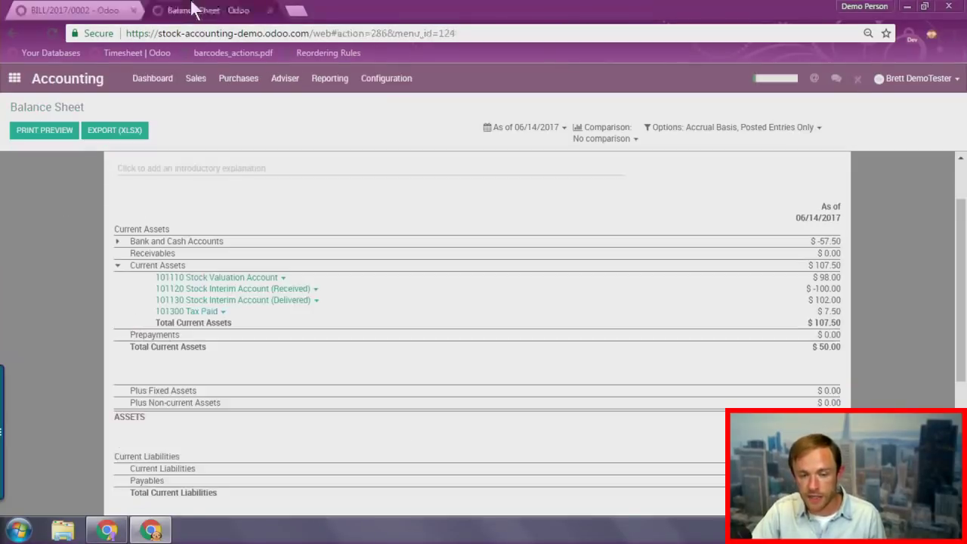
{"action": "left_click", "coordinate": [285, 78]}
{"action": "left_click", "coordinate": [281, 101]}
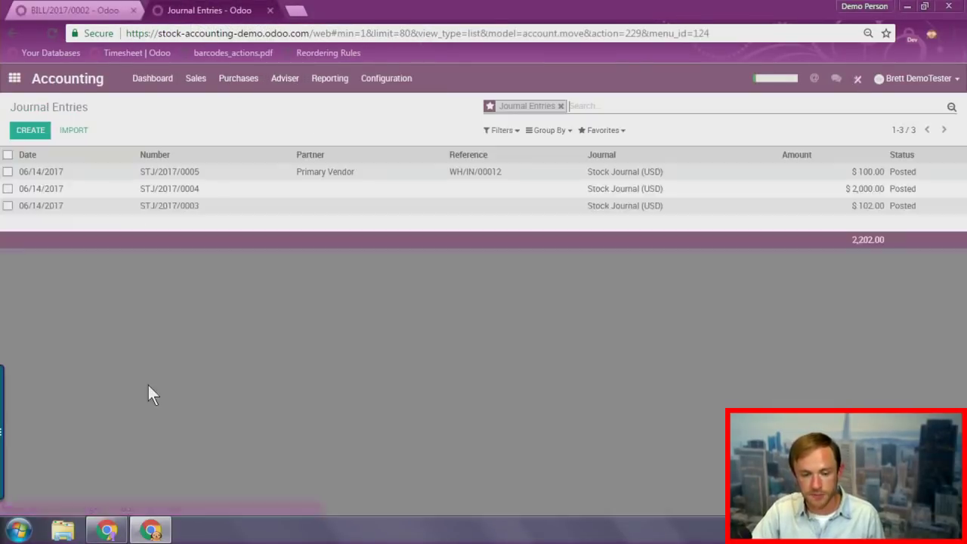
{"action": "left_click", "coordinate": [560, 105]}
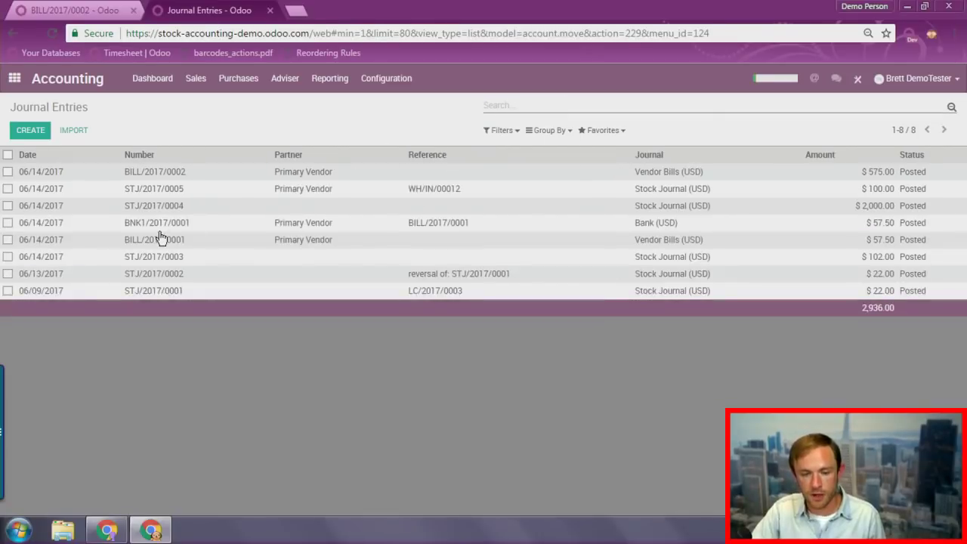
{"action": "left_click", "coordinate": [632, 176]}
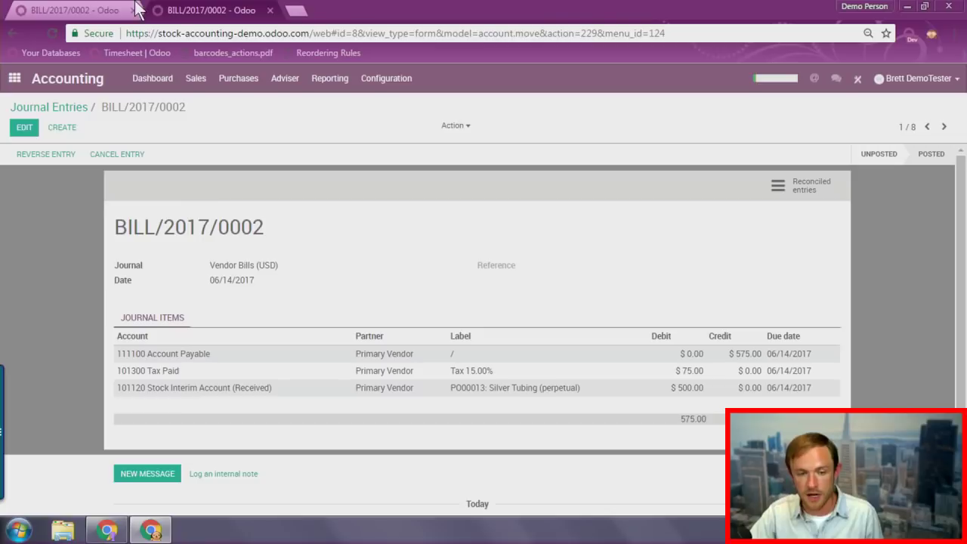
- Return to the Balance Sheet report and reload it to examine the effect of the vendor bill
{"action": "left_click", "coordinate": [329, 78]}
{"action": "left_click", "coordinate": [369, 135]}
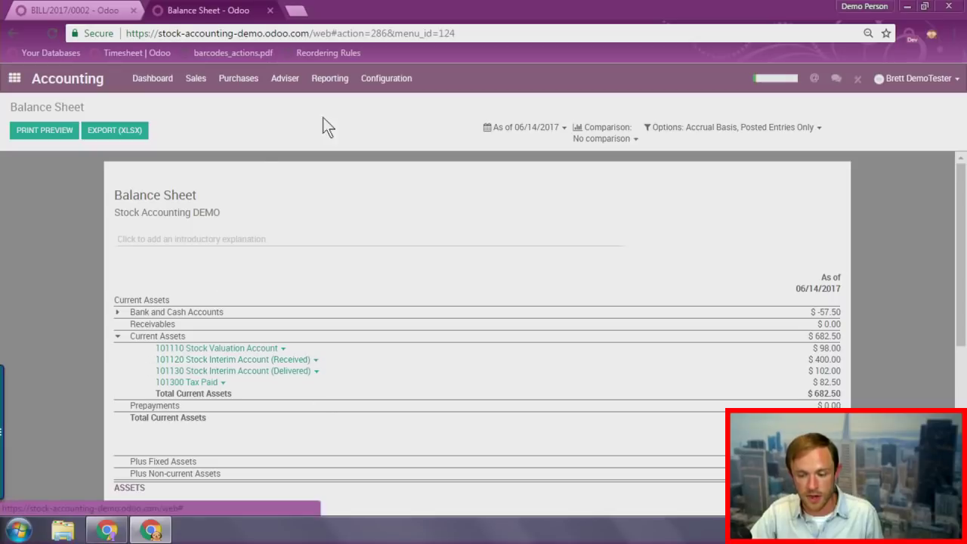
{"action": "left_click", "coordinate": [48, 32]}
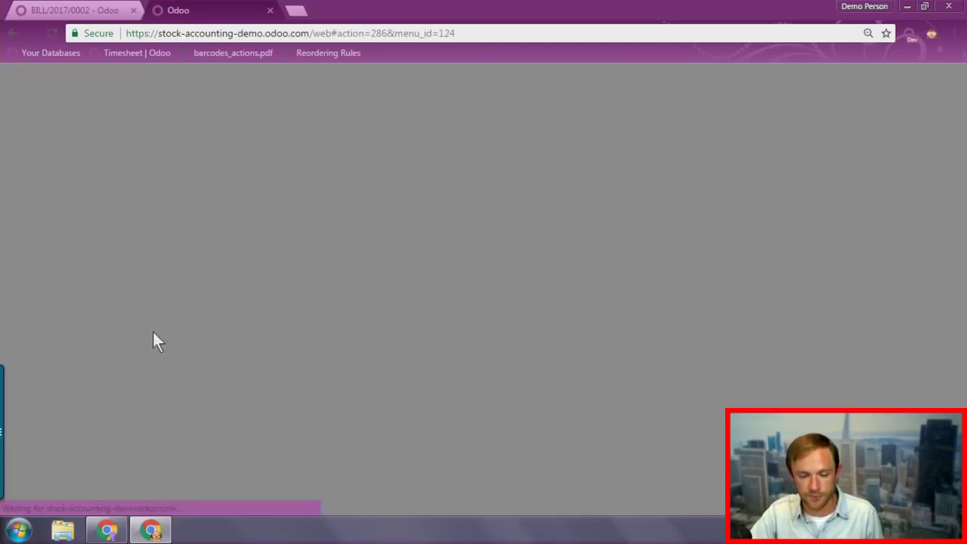
- Register and validate the full payment of vendor bill BILL/2017/0002 using the Bank (USD) journal
{"action": "left_click", "coordinate": [83, 9]}
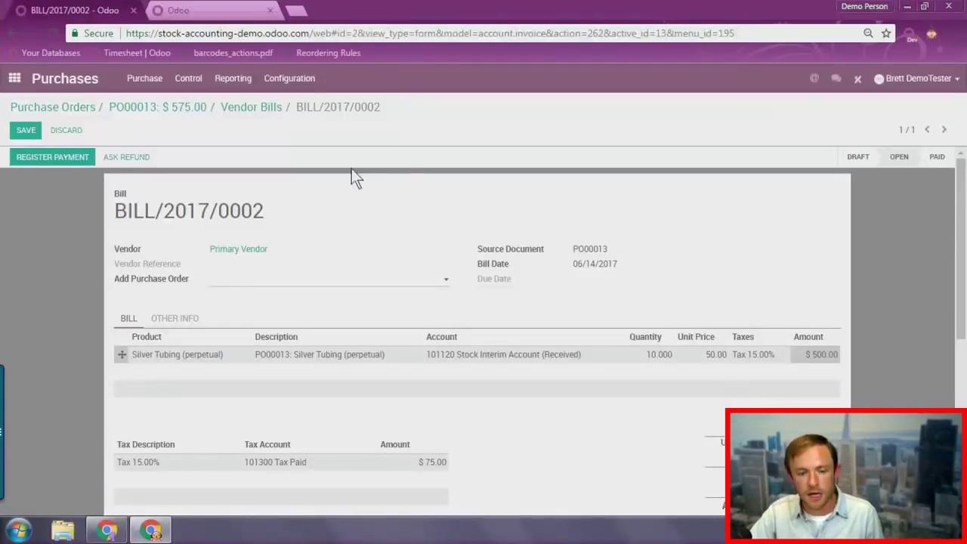
{"action": "left_click", "coordinate": [55, 164]}
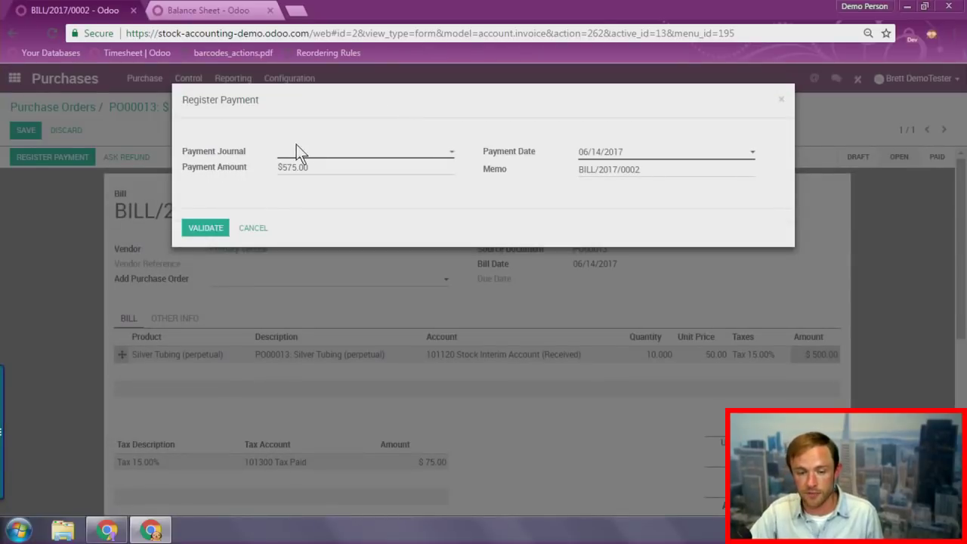
{"action": "left_click", "coordinate": [300, 154]}
{"action": "left_click", "coordinate": [295, 174]}
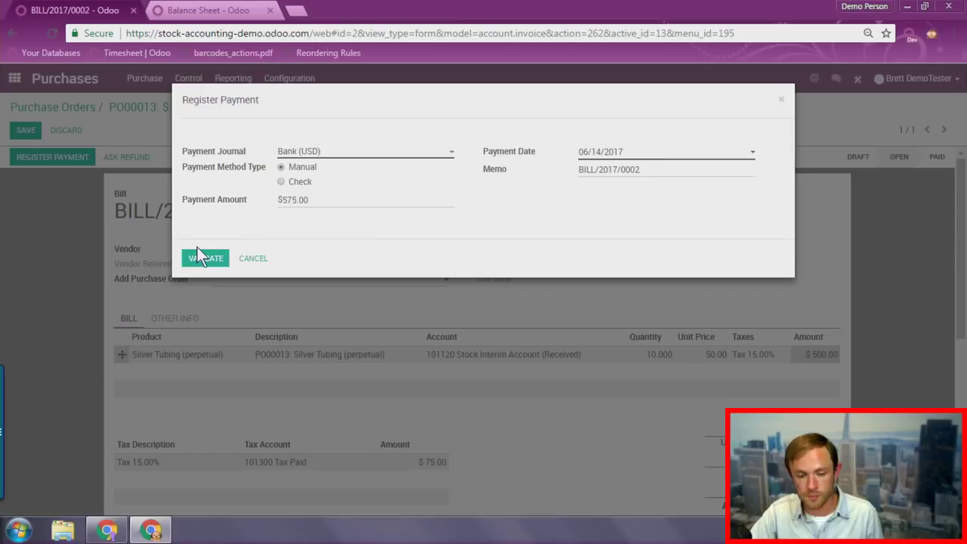
{"action": "left_click", "coordinate": [216, 262]}
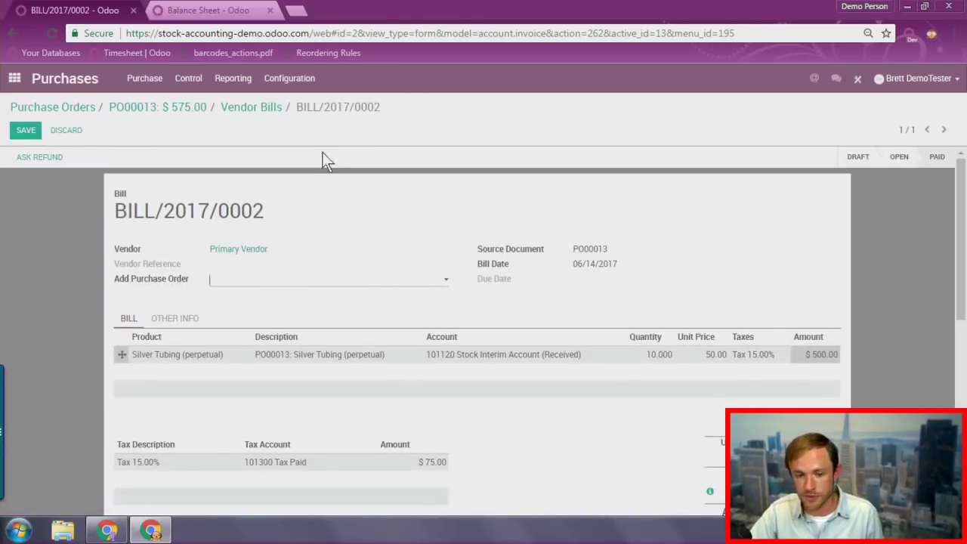
- List all journal entries without the default filter and open the bank payment entry BNK1/2017/0002
{"action": "left_click", "coordinate": [223, 10]}
{"action": "left_click", "coordinate": [284, 78]}
{"action": "left_click", "coordinate": [310, 106]}
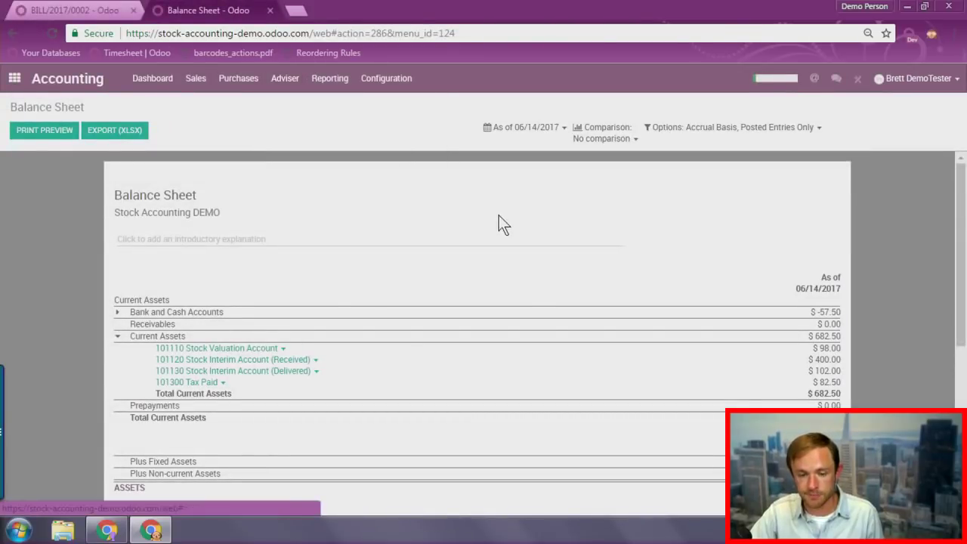
{"action": "left_click", "coordinate": [561, 107]}
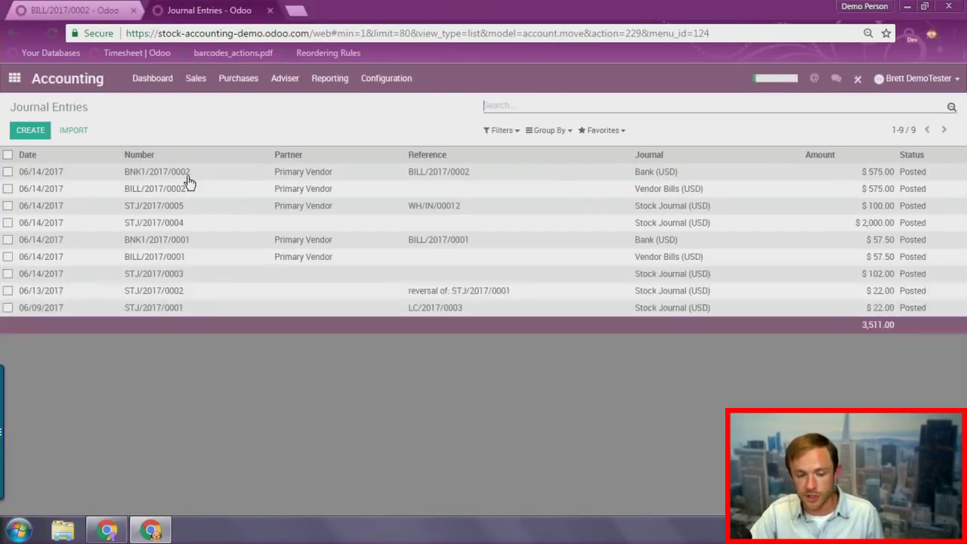
{"action": "left_click", "coordinate": [183, 172]}
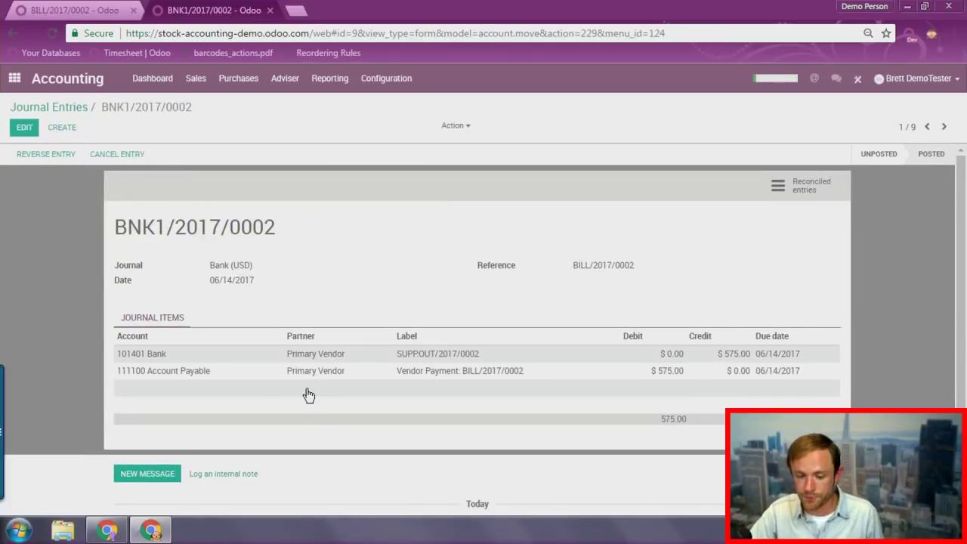
- Examine the Balance Sheet report after the bill payment and collapse its Current Assets section
{"action": "left_click", "coordinate": [332, 79]}
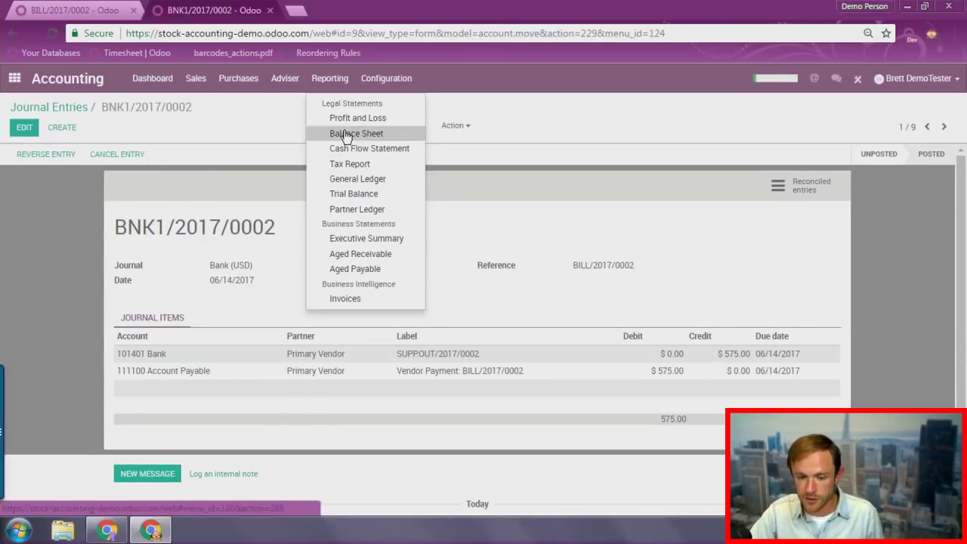
{"action": "left_click", "coordinate": [338, 132]}
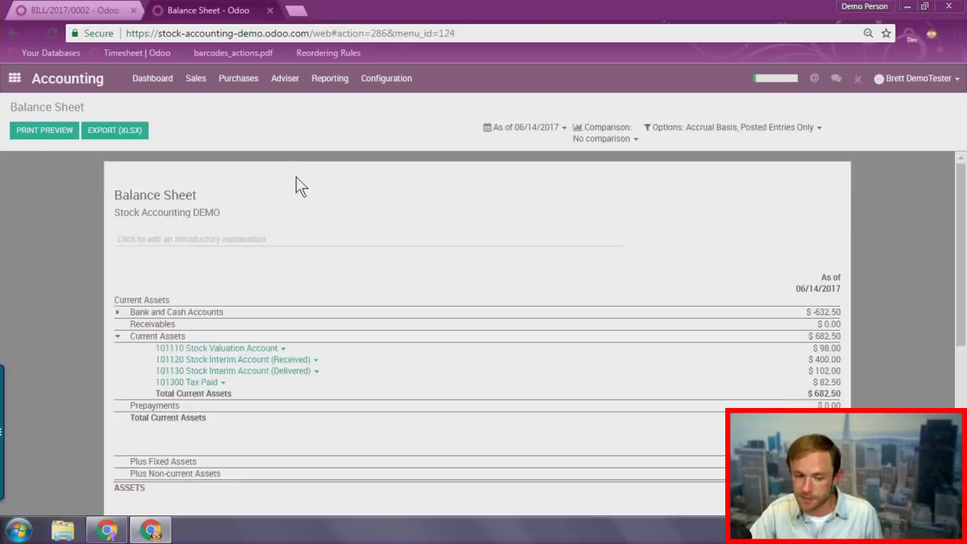
{"action": "left_click", "coordinate": [117, 336]}
{"action": "left_click", "coordinate": [117, 337]}
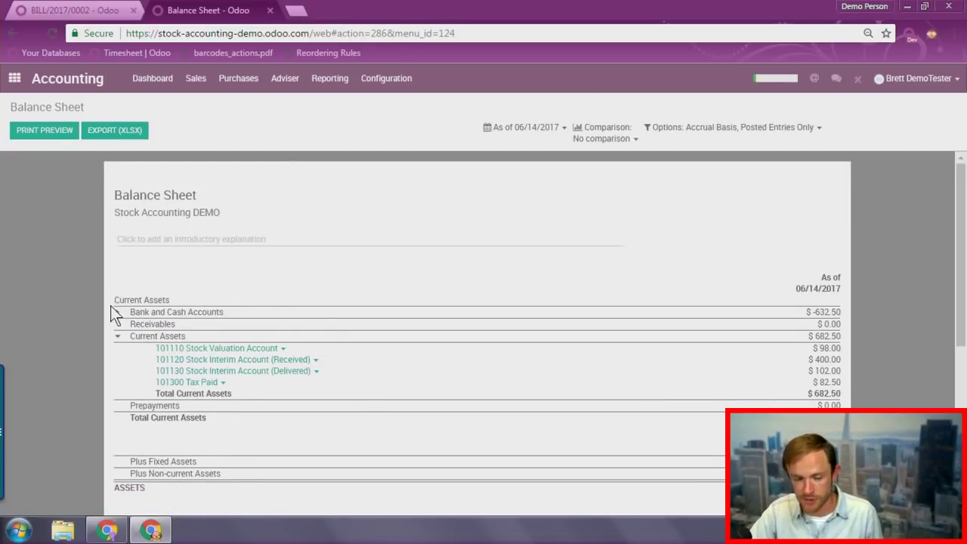
{"action": "left_click", "coordinate": [118, 336]}
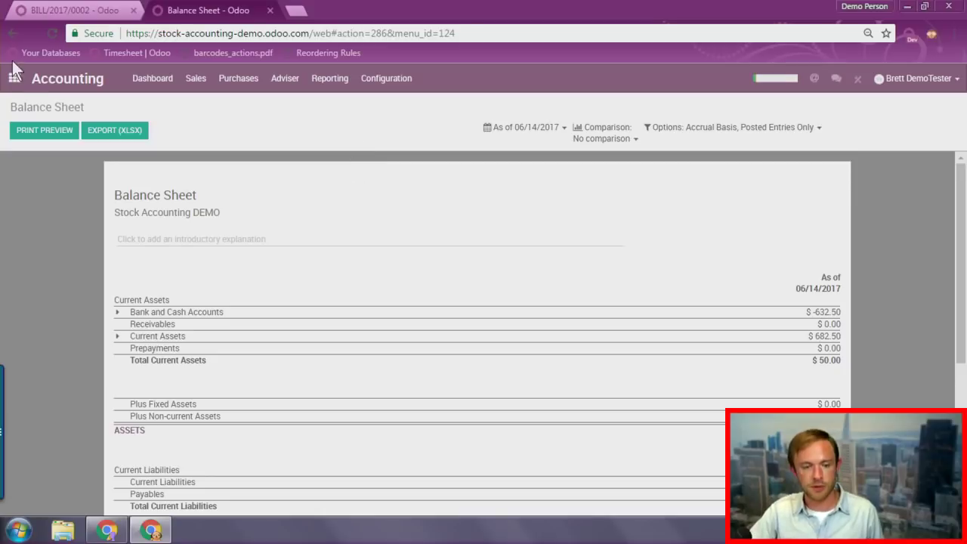
- Create a sales order for an existing customer with one Silver Tubing (perpetual) and confirm the sale
{"action": "left_click", "coordinate": [46, 10]}
{"action": "left_click", "coordinate": [13, 78]}
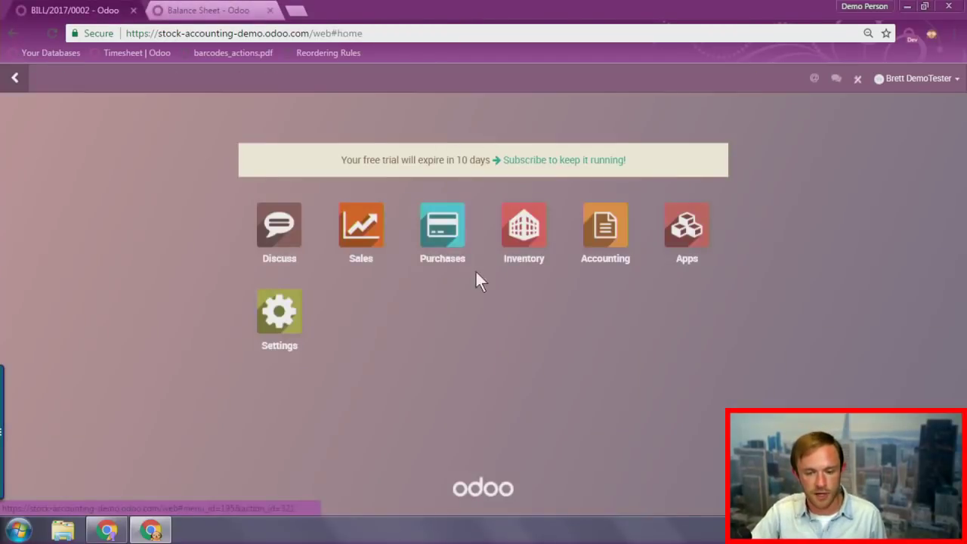
{"action": "left_click", "coordinate": [377, 261]}
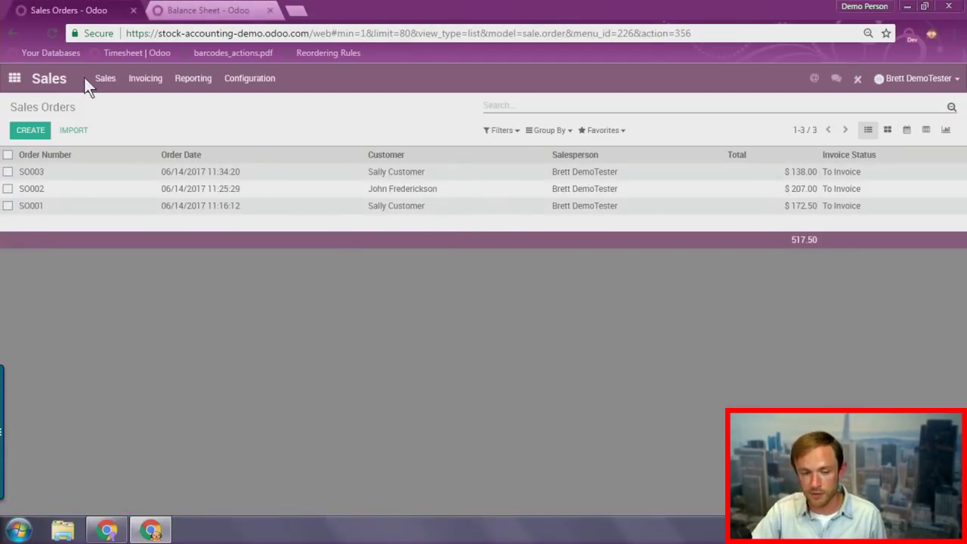
{"action": "left_click", "coordinate": [31, 132]}
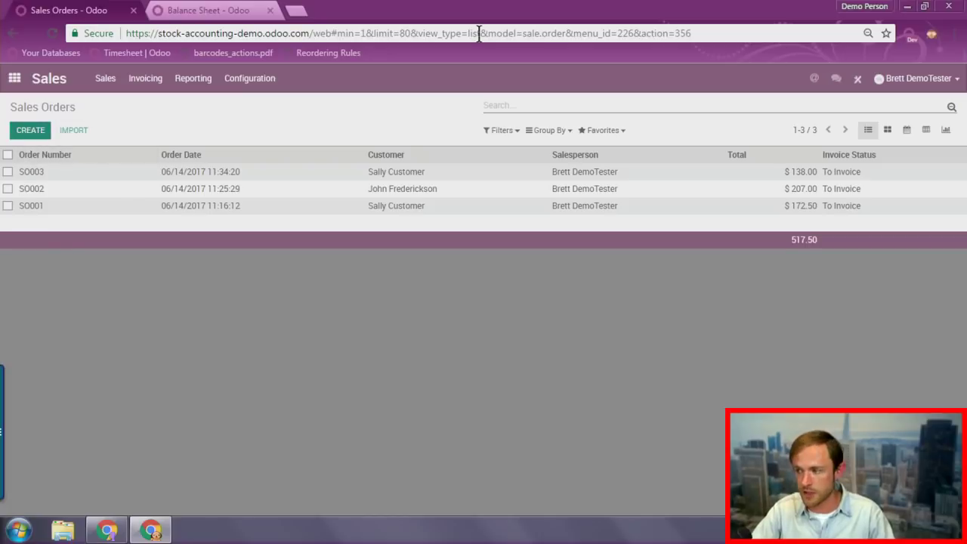
{"action": "left_click", "coordinate": [271, 239]}
{"action": "left_click", "coordinate": [265, 272]}
{"action": "left_click", "coordinate": [145, 346]}
{"action": "type", "text": "sil"}
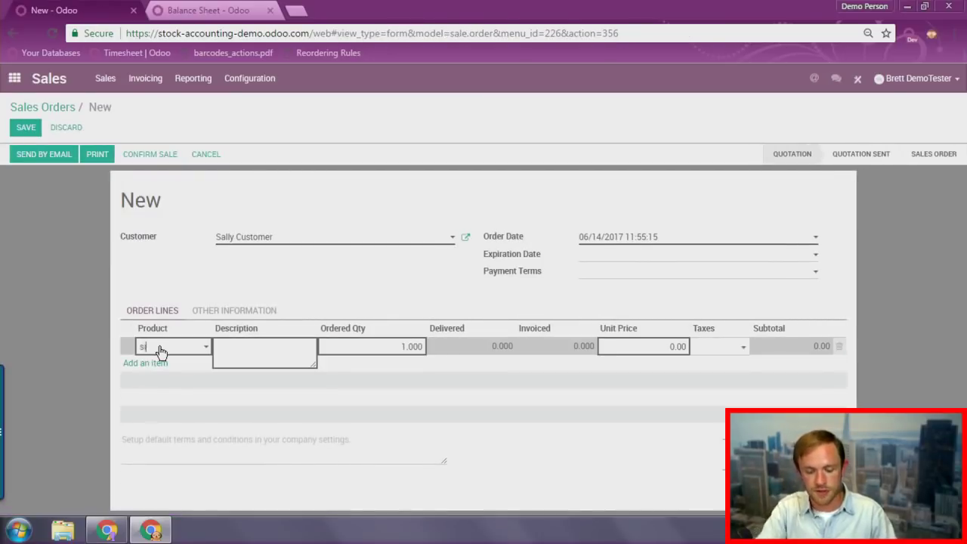
{"action": "left_click", "coordinate": [178, 370]}
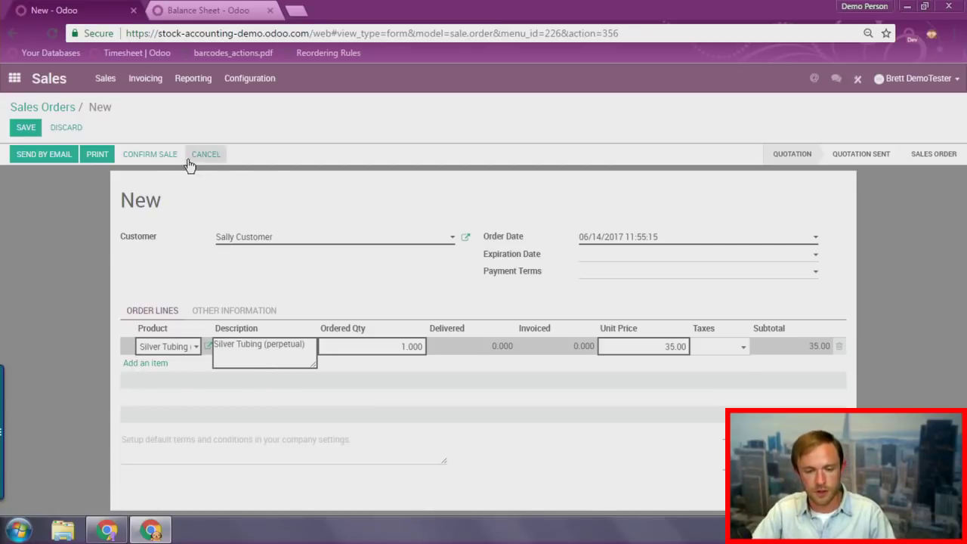
{"action": "left_click", "coordinate": [160, 156]}
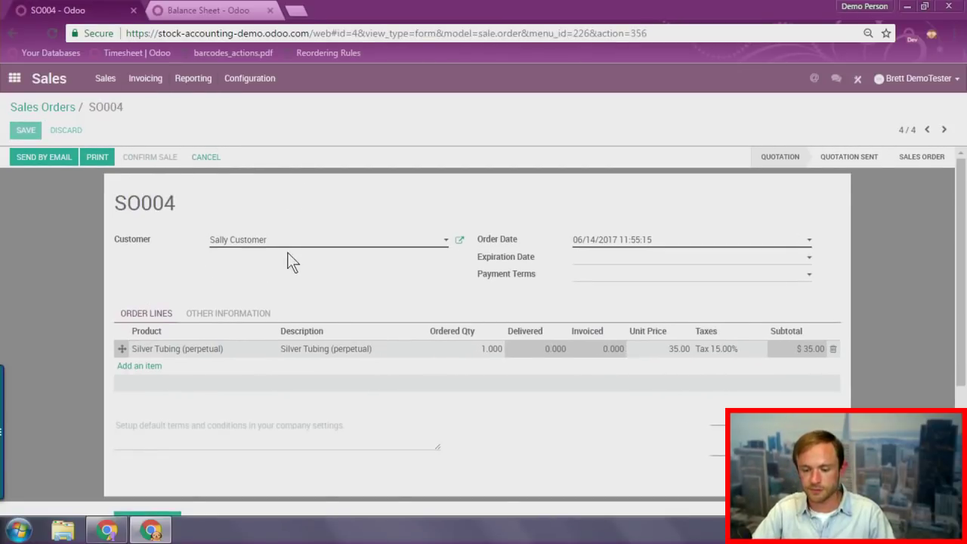
- Check the Accounting journal entries for any stock entry created by the confirmed sale
{"action": "left_click", "coordinate": [210, 9]}
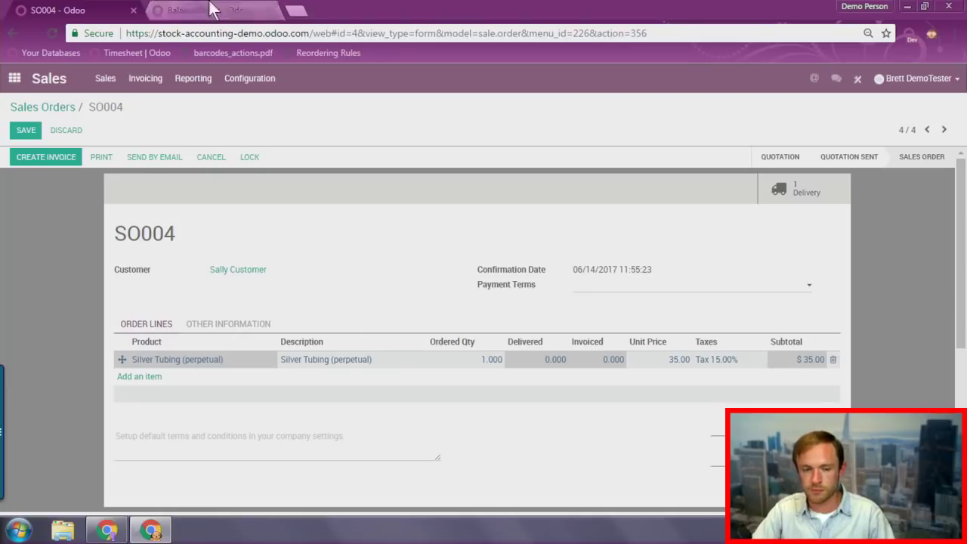
{"action": "left_click", "coordinate": [294, 88]}
{"action": "left_click", "coordinate": [302, 100]}
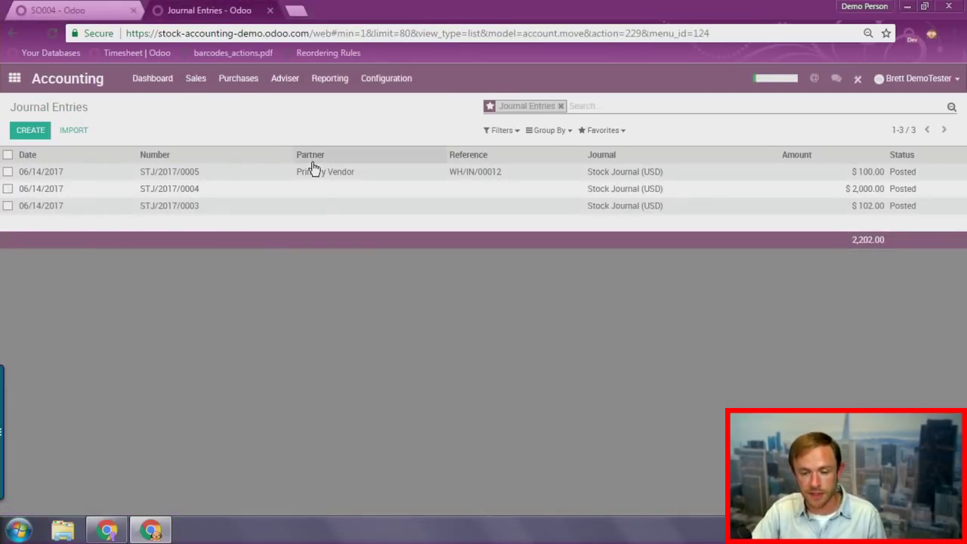
- Open the delivery order of SO004 and validate it, processing all quantities to do
{"action": "left_click", "coordinate": [57, 9]}
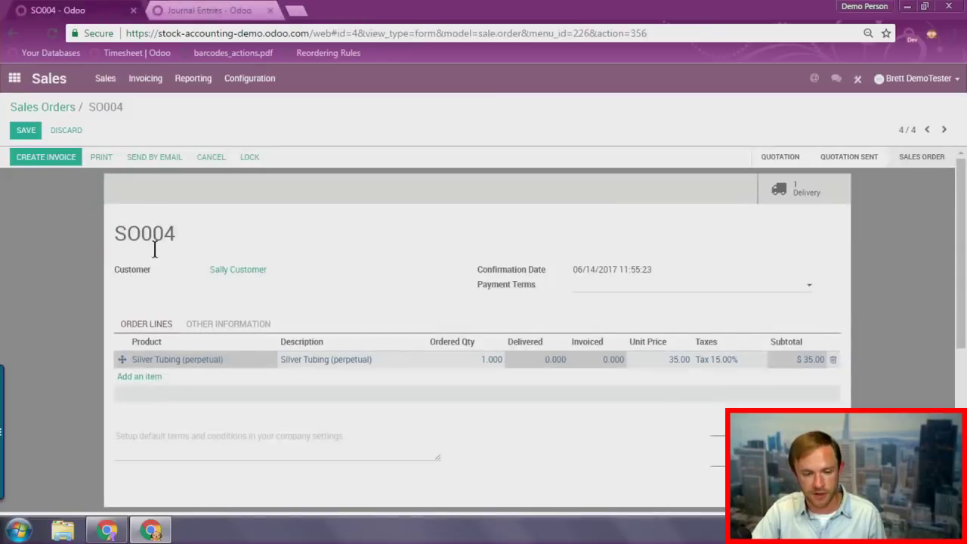
{"action": "left_click", "coordinate": [786, 193]}
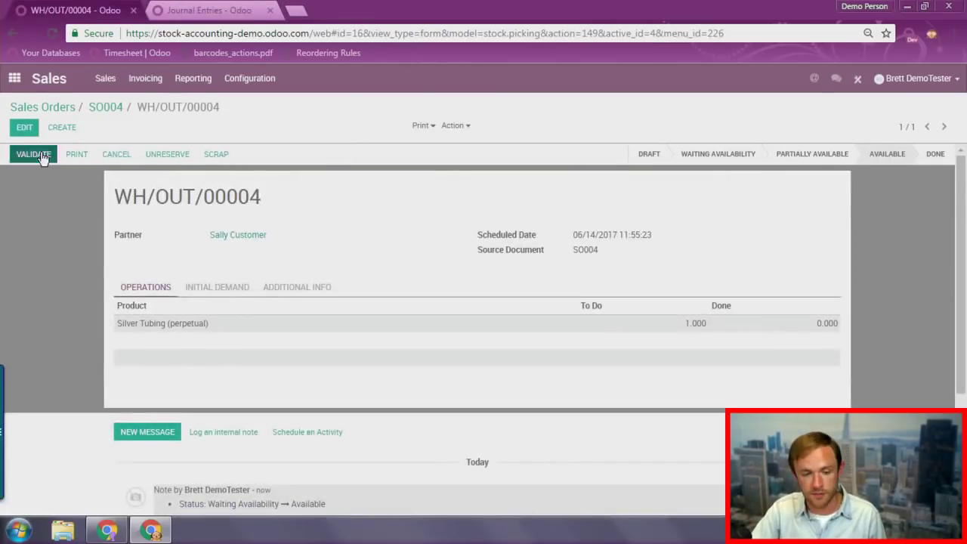
{"action": "left_click", "coordinate": [41, 155]}
{"action": "left_click", "coordinate": [198, 197]}
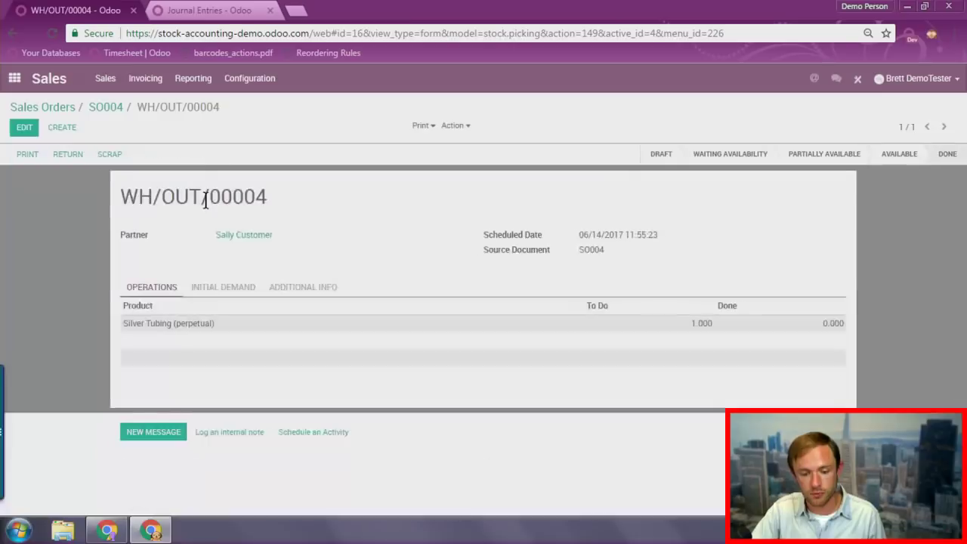
- Reload the Accounting journal entries to check for the stock entry of delivery WH/OUT/00004
{"action": "left_click", "coordinate": [211, 10]}
{"action": "left_click", "coordinate": [53, 34]}
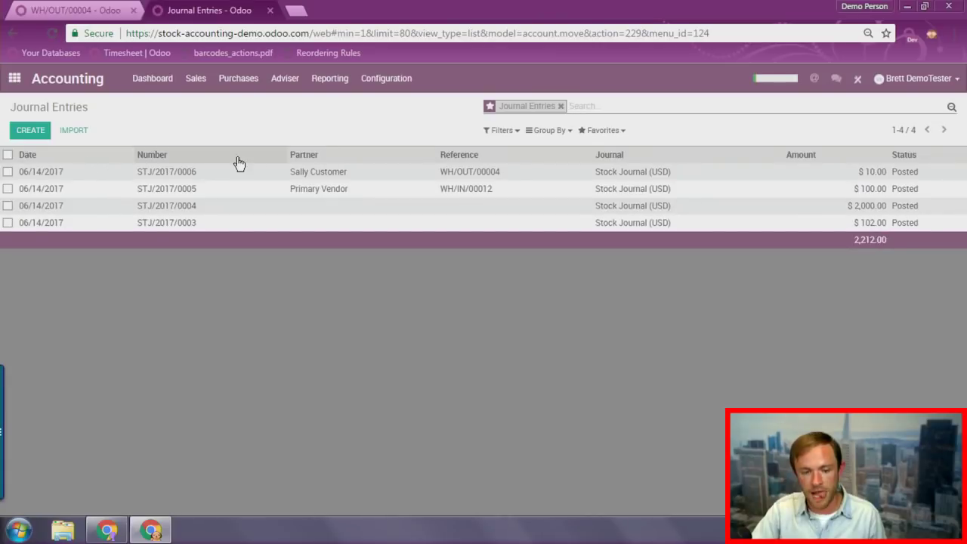
- Open the journal entry of delivery WH/OUT/00004 and examine its debit and credit lines
{"action": "left_click", "coordinate": [348, 172]}
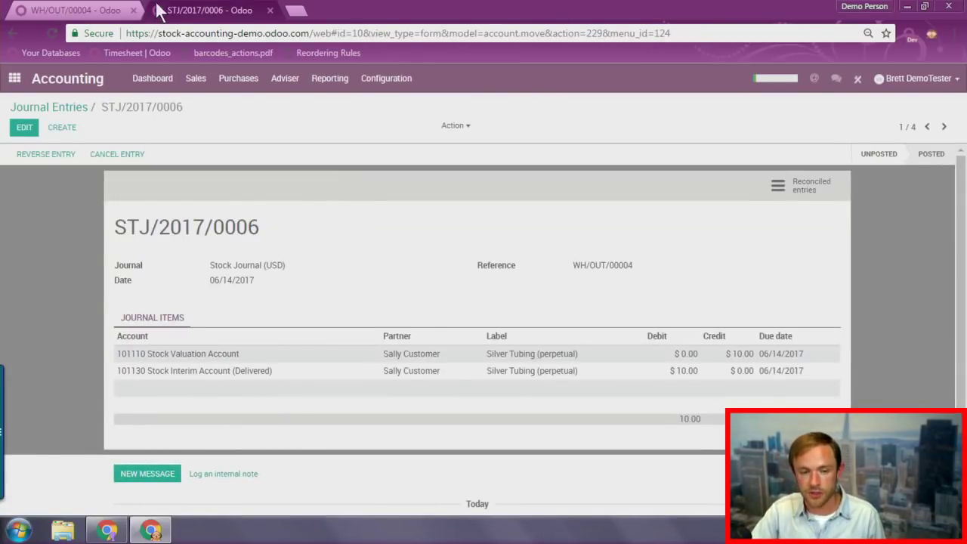
- Return to sales order SO004 and create a draft invoice for its delivered Silver Tubing (perpetual) line
{"action": "left_click", "coordinate": [113, 11]}
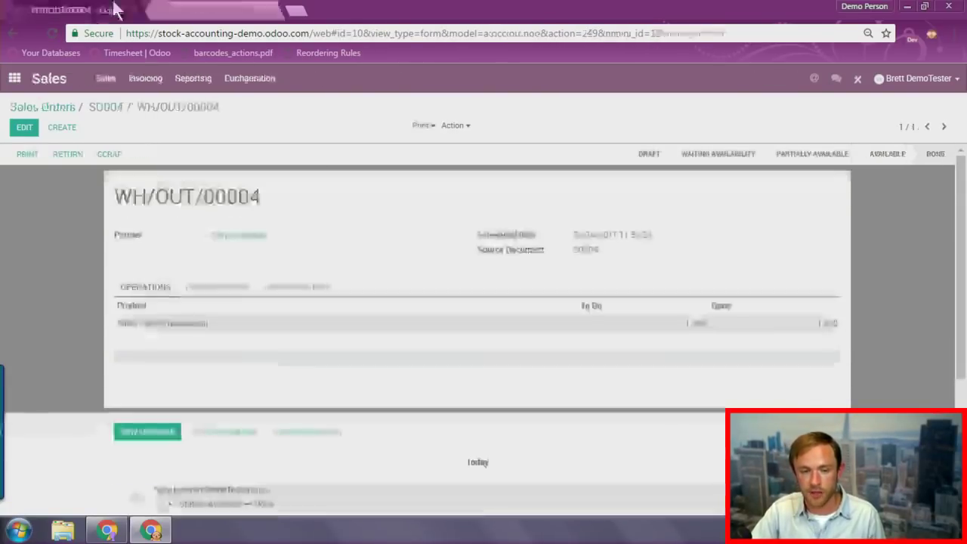
{"action": "left_click", "coordinate": [106, 108]}
{"action": "left_click", "coordinate": [35, 156]}
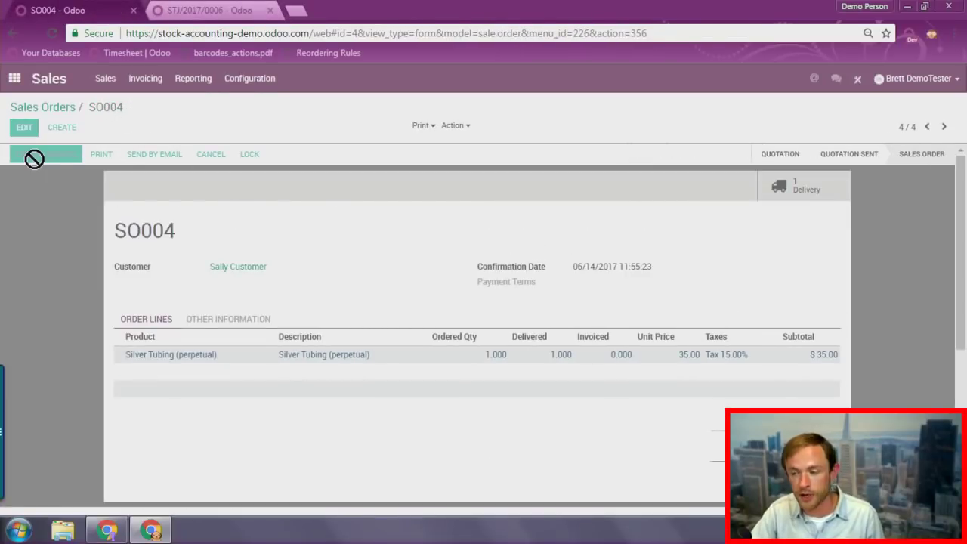
{"action": "left_click", "coordinate": [250, 264]}
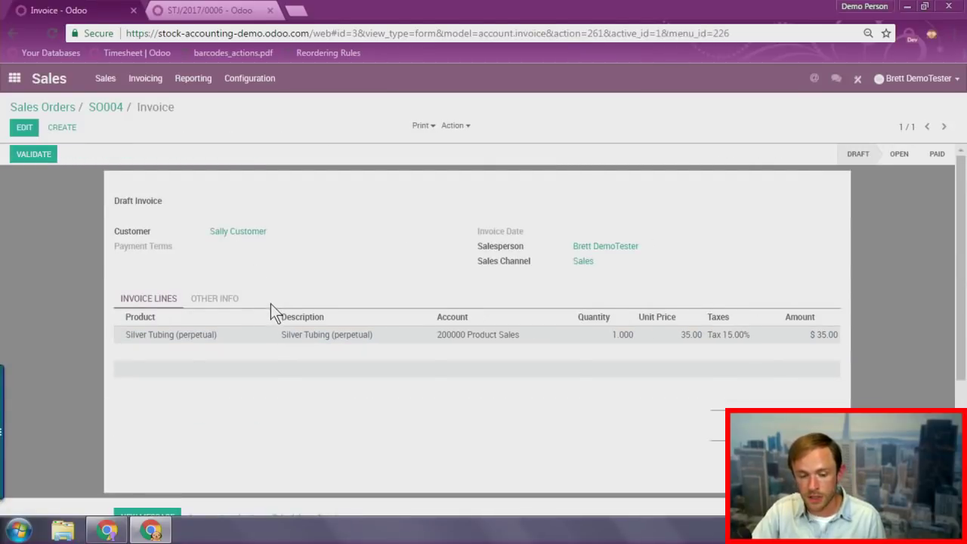
- List all Accounting journal entries without the saved filter and check whether the draft invoice has produced an entry
{"action": "left_click", "coordinate": [227, 8]}
{"action": "left_click", "coordinate": [74, 110]}
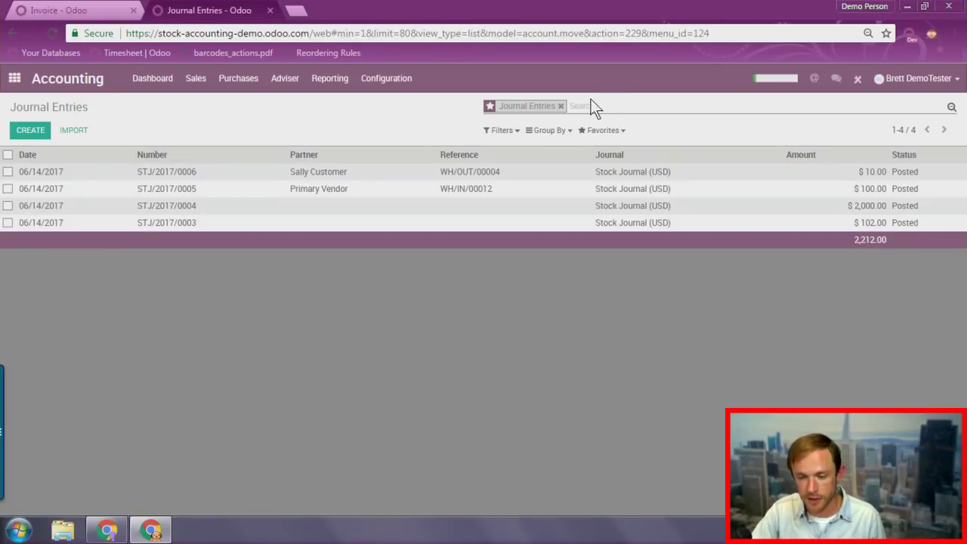
{"action": "left_click", "coordinate": [561, 106]}
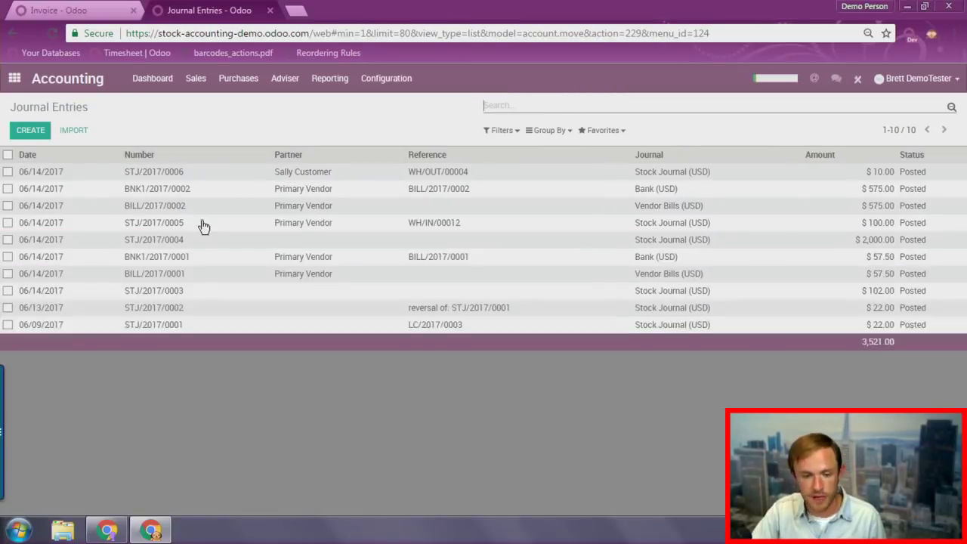
{"action": "left_click", "coordinate": [300, 173]}
{"action": "left_click", "coordinate": [66, 114]}
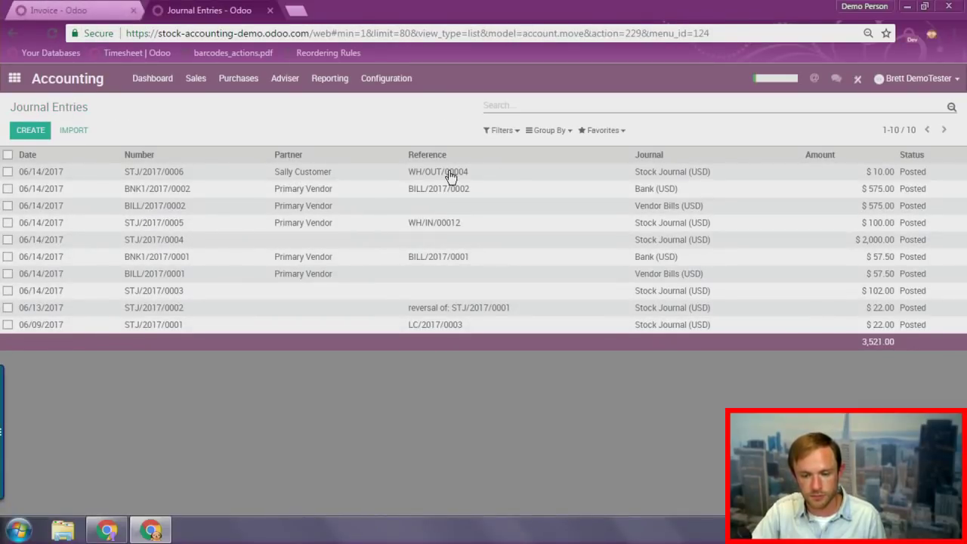
- Validate the draft customer invoice of SO004
{"action": "left_click", "coordinate": [88, 3]}
{"action": "left_click", "coordinate": [32, 153]}
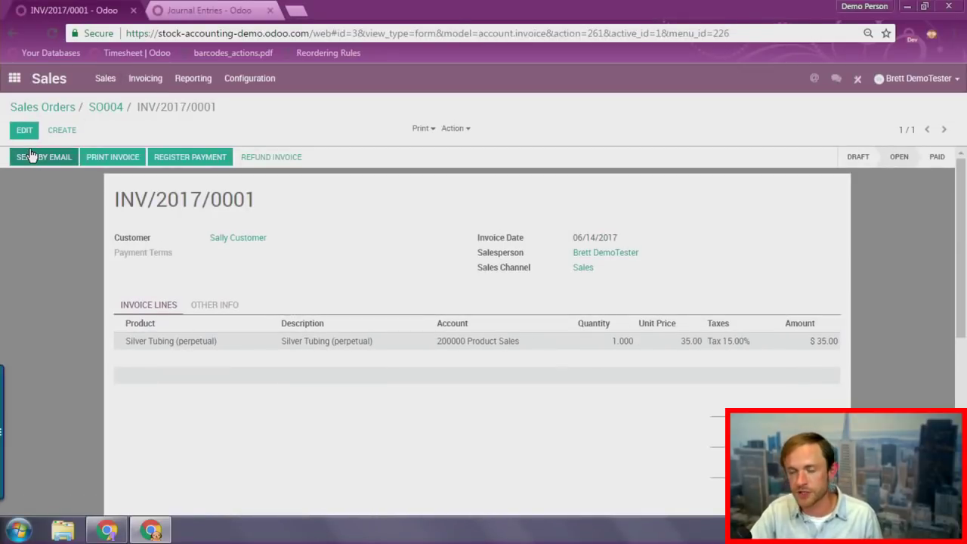
- Reload the Accounting journal entries and examine the journal items of customer invoice INV/2017/0001
{"action": "left_click", "coordinate": [202, 2]}
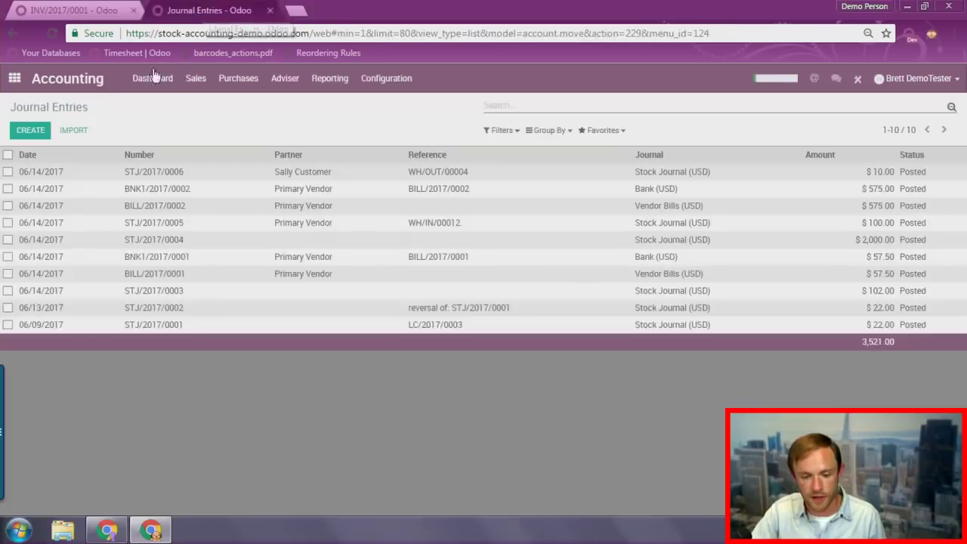
{"action": "left_click", "coordinate": [53, 32]}
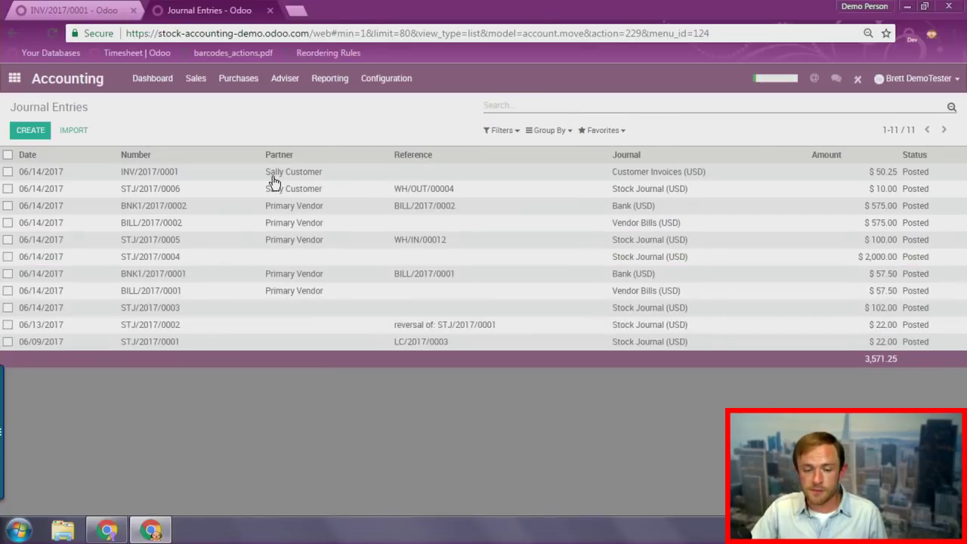
{"action": "left_click", "coordinate": [273, 176]}
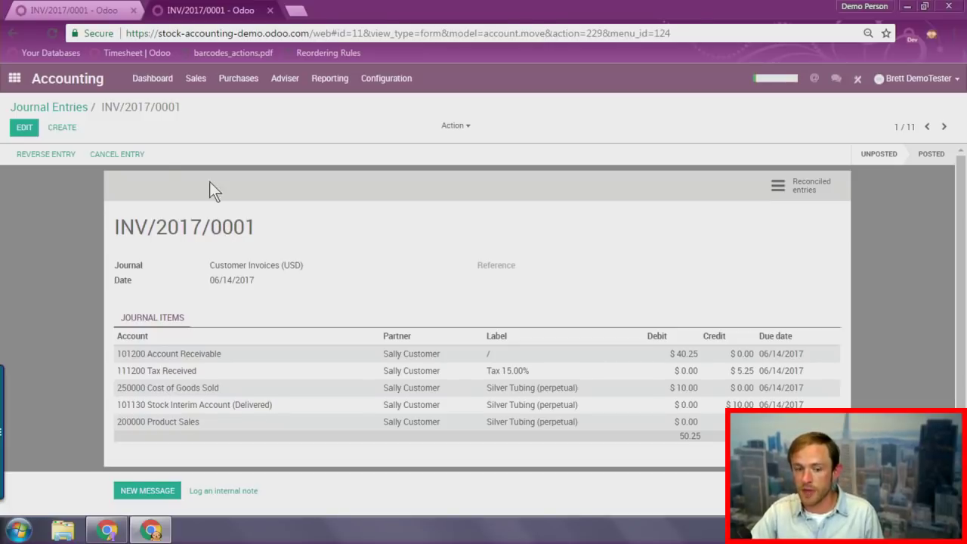
{"action": "left_click", "coordinate": [79, 108]}
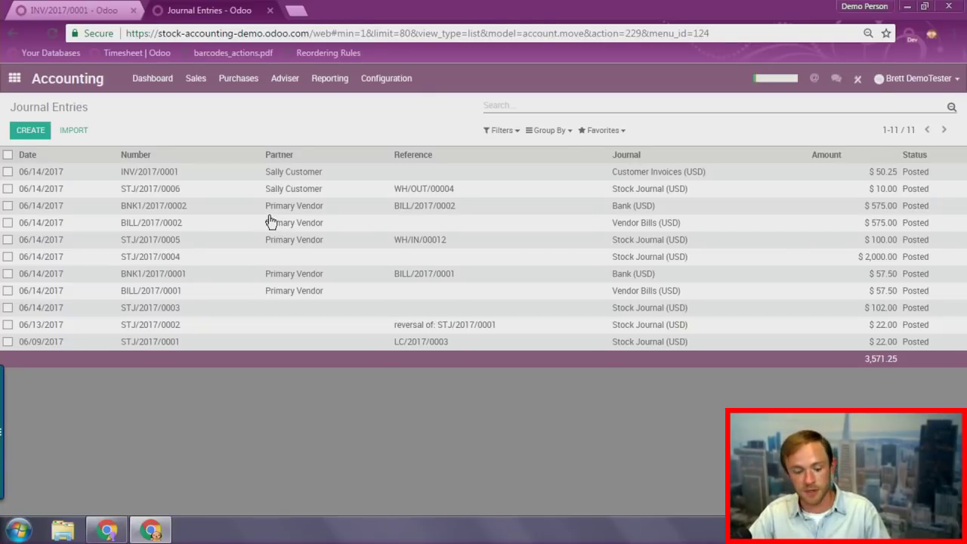
{"action": "key", "text": "alt+Tab"}
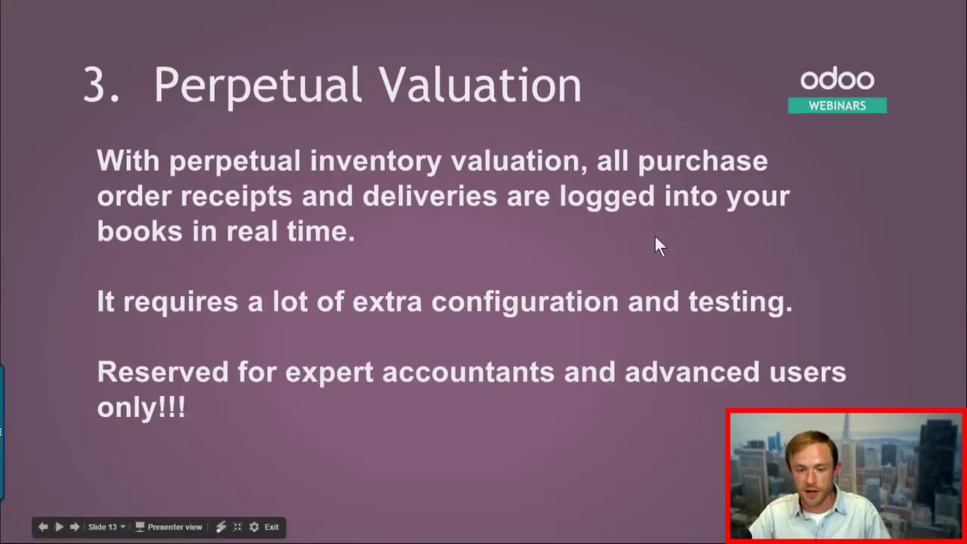
{"action": "key", "text": "Right"}
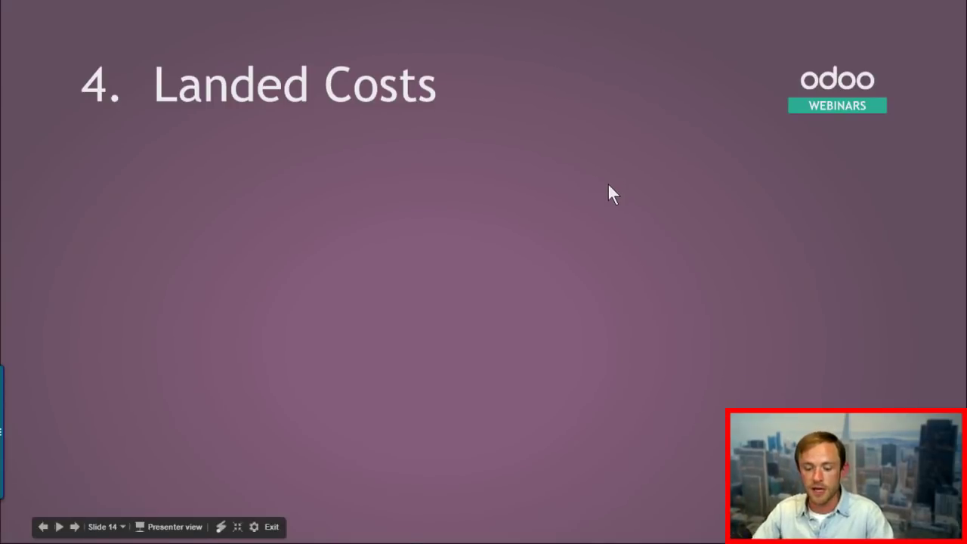
{"action": "left_click", "coordinate": [686, 228]}
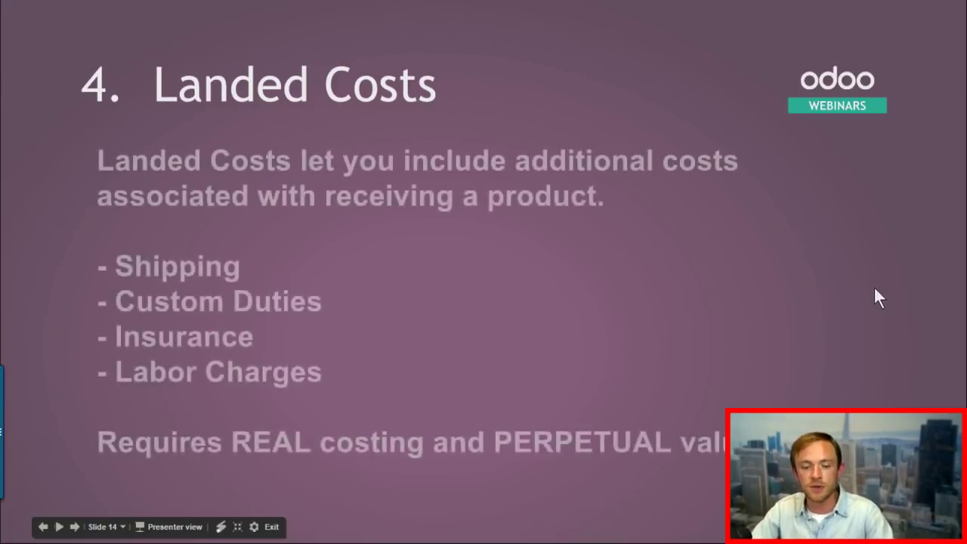
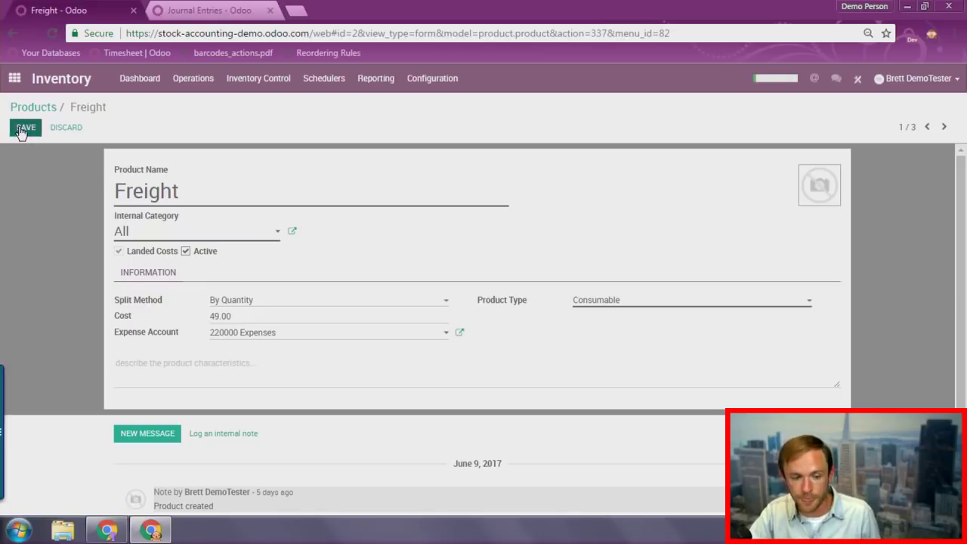
- Set the split method of the Custom Duties landed cost product to By Current Cost and save it
{"action": "left_click", "coordinate": [926, 127]}
{"action": "left_click", "coordinate": [926, 128]}
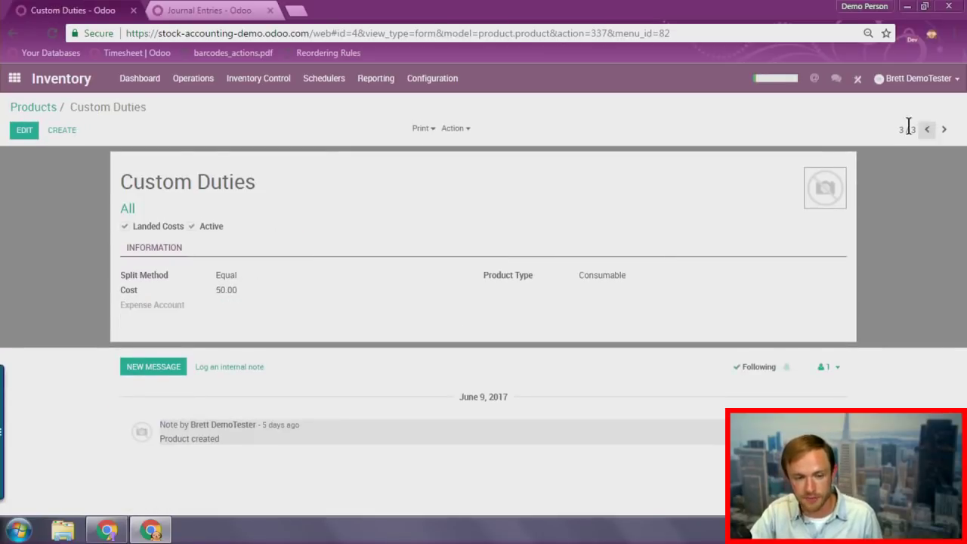
{"action": "left_click", "coordinate": [25, 127]}
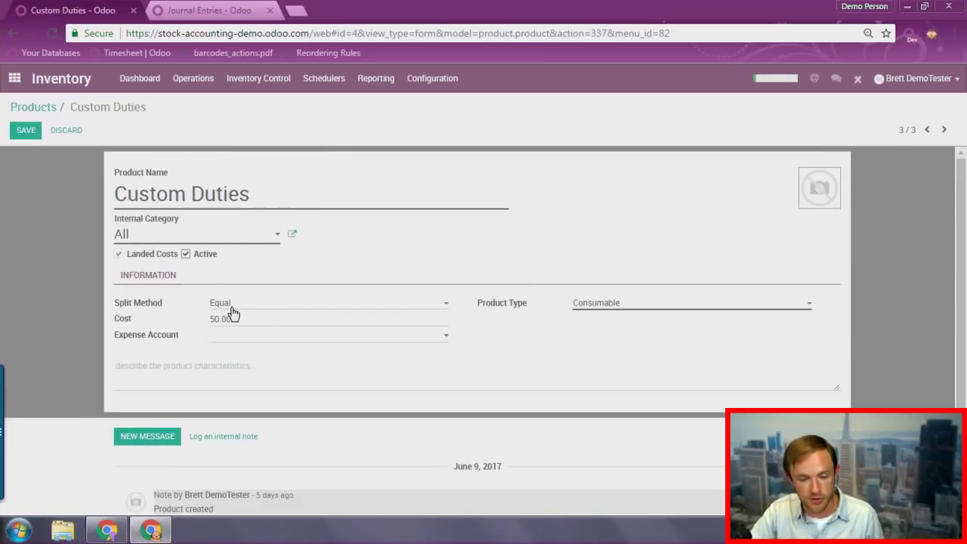
{"action": "left_click", "coordinate": [229, 306]}
{"action": "left_click", "coordinate": [240, 349]}
{"action": "left_click", "coordinate": [26, 131]}
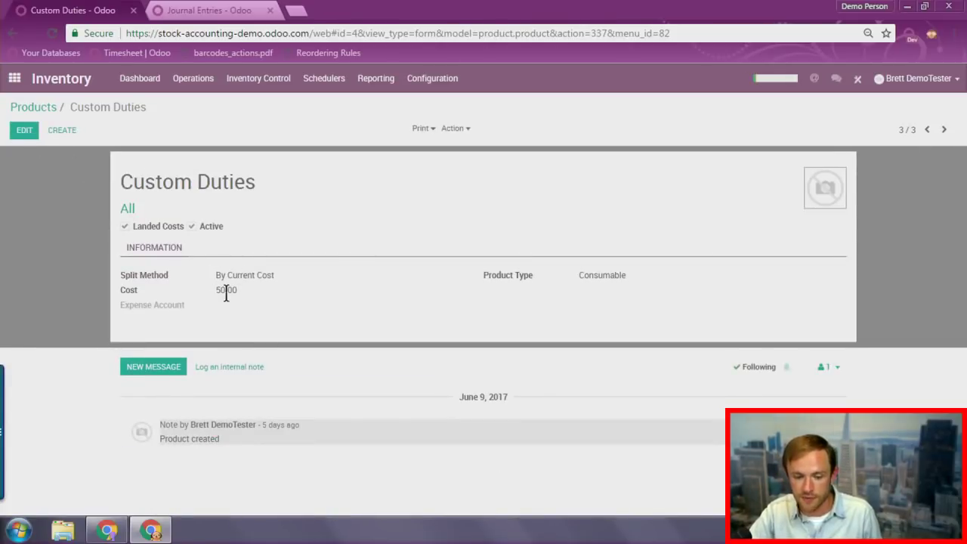
- Set the expense account of the Custom Duties product to 220000 Expenses and save it
{"action": "left_click", "coordinate": [928, 130]}
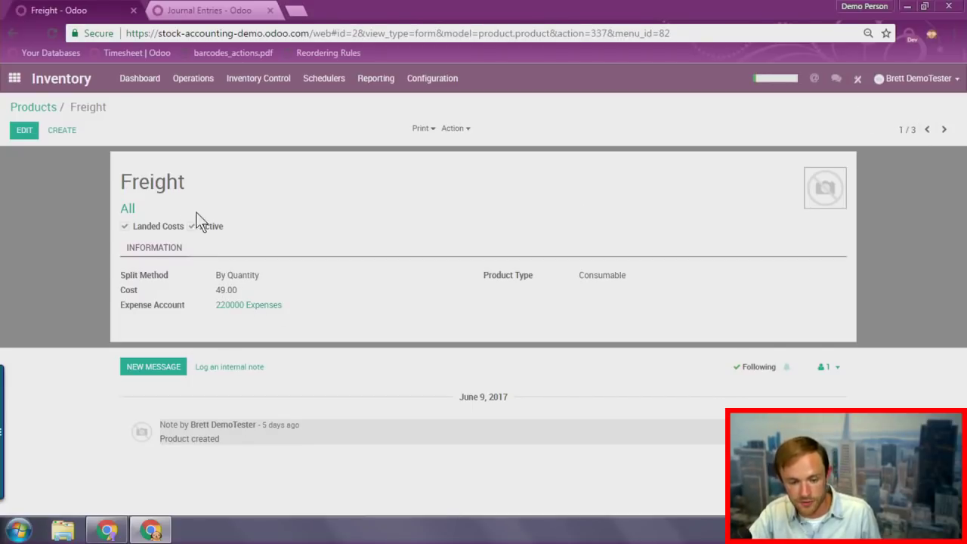
{"action": "left_click", "coordinate": [928, 130]}
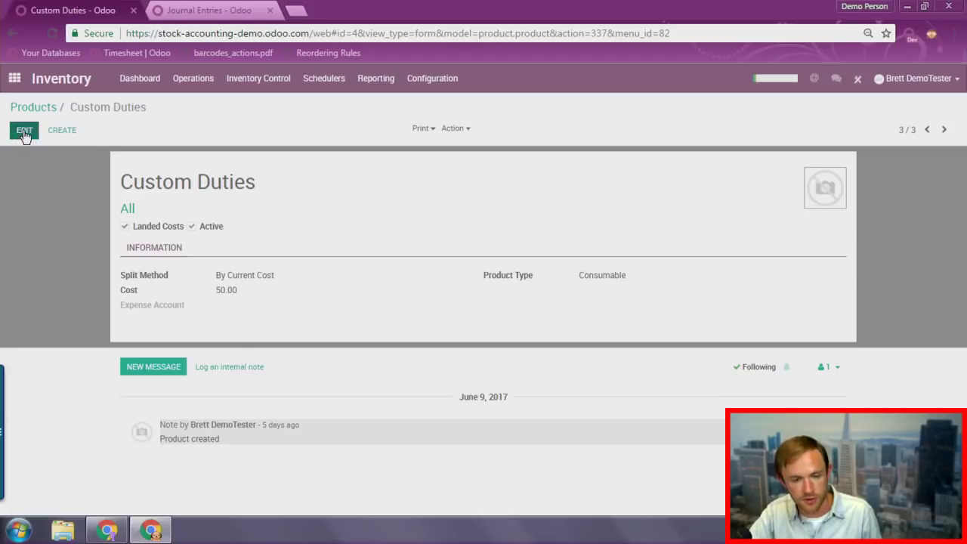
{"action": "left_click", "coordinate": [24, 133]}
{"action": "left_click", "coordinate": [240, 335]}
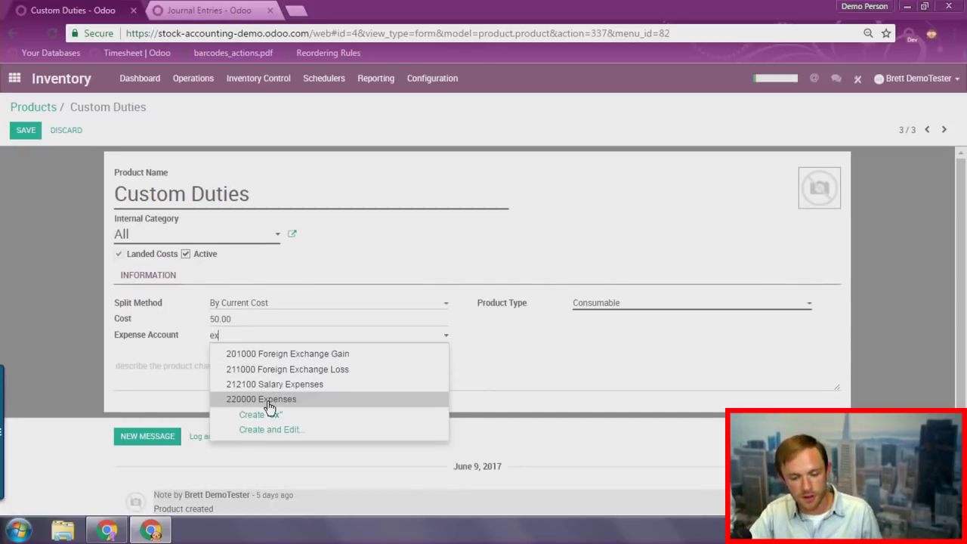
{"action": "left_click", "coordinate": [269, 400]}
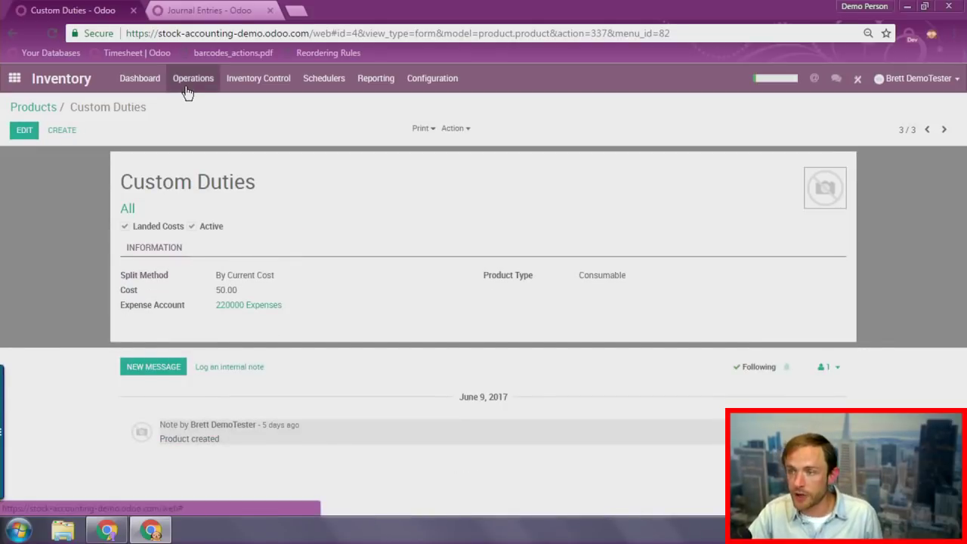
- View the list of existing Landed Costs records in Inventory
{"action": "left_click", "coordinate": [258, 78]}
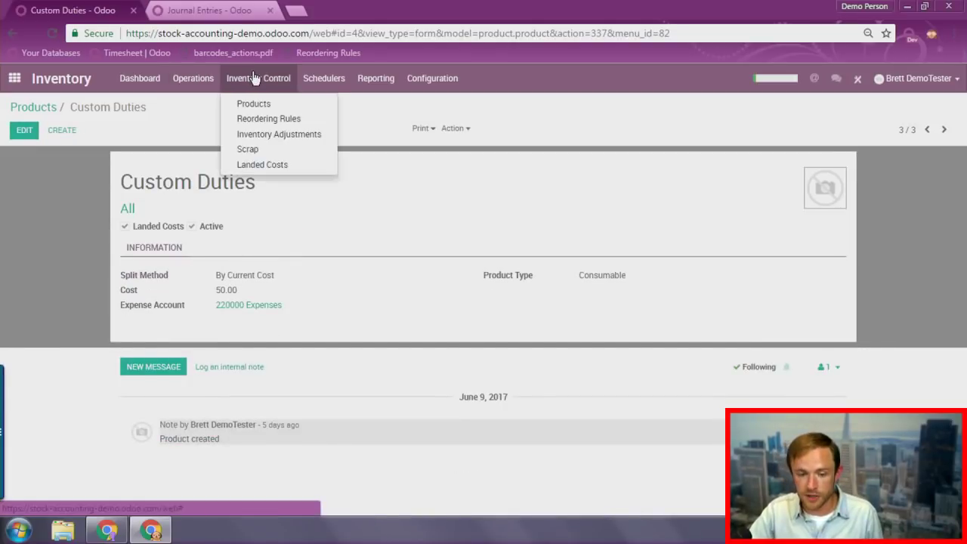
{"action": "left_click", "coordinate": [275, 167]}
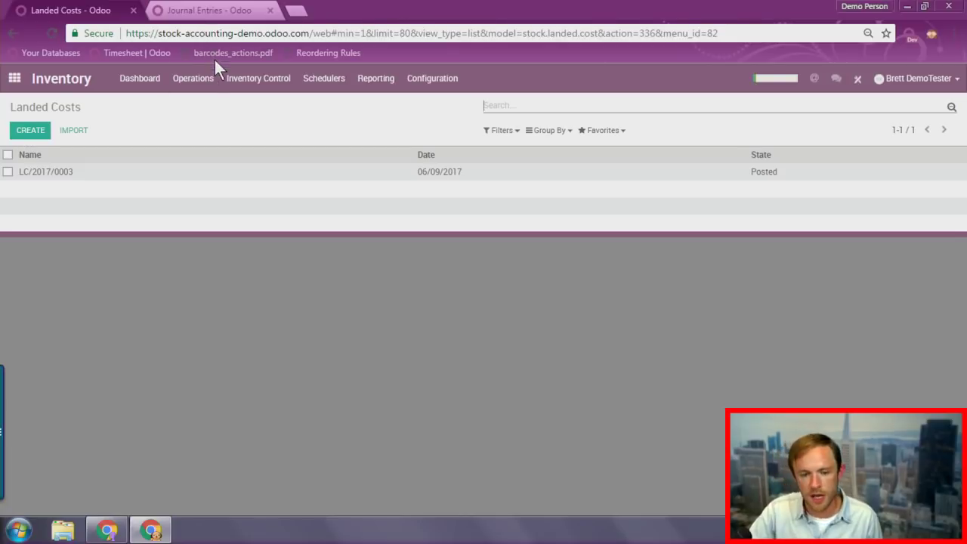
- Start a new incoming receipt in Inventory with Primary Vendor as the partner
{"action": "left_click", "coordinate": [155, 82]}
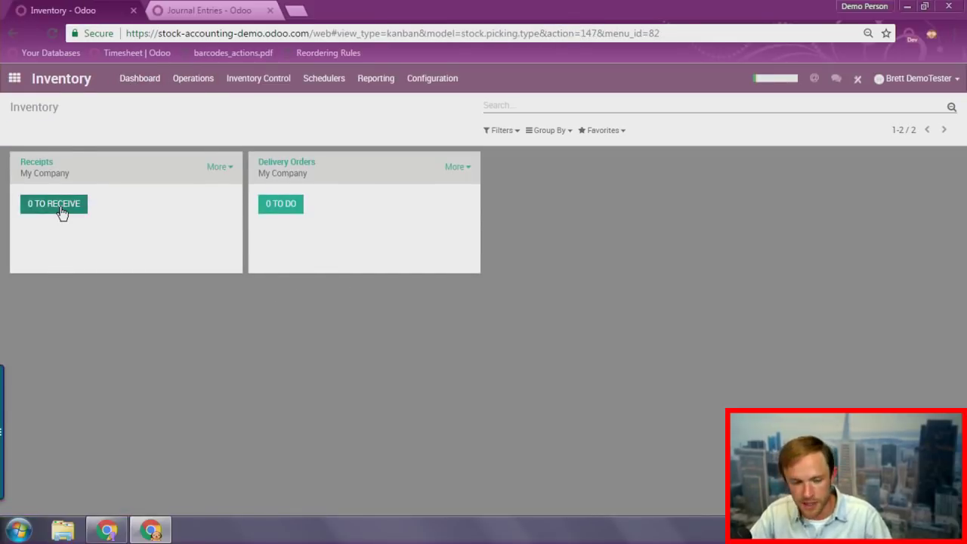
{"action": "left_click", "coordinate": [46, 190]}
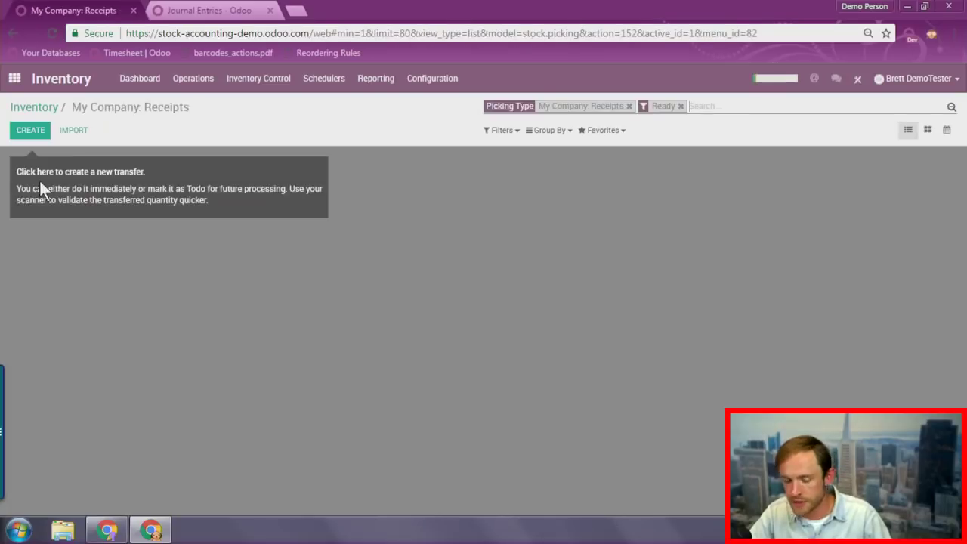
{"action": "left_click", "coordinate": [29, 128]}
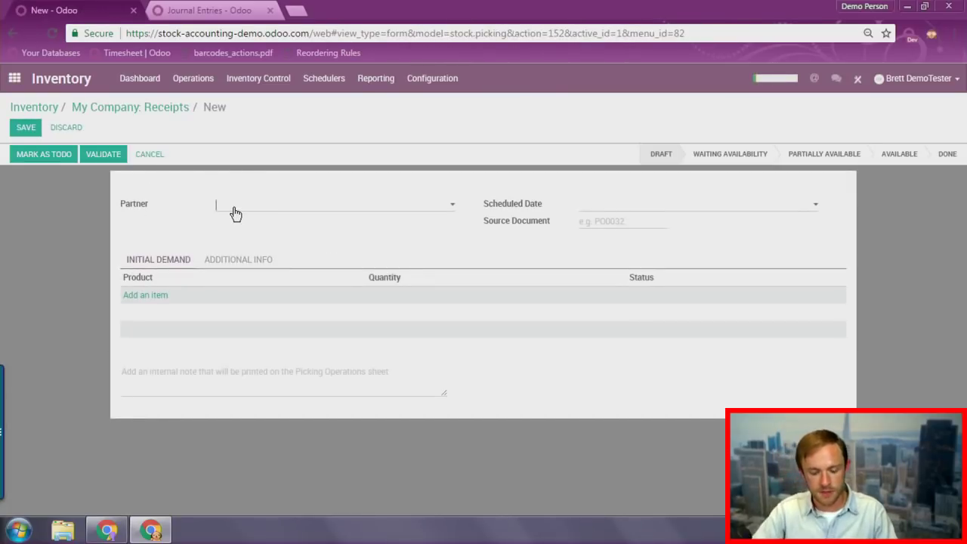
{"action": "left_click", "coordinate": [236, 213]}
{"action": "left_click", "coordinate": [257, 250]}
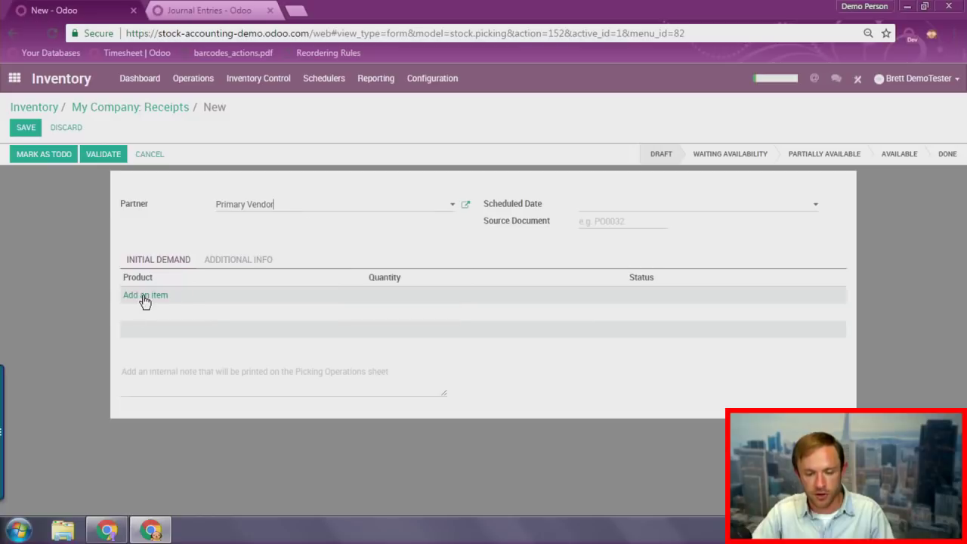
- Add Silver Tubing (perpetual) and Gold Bars (Perpetual) as product lines to the new receipt's initial demand
{"action": "left_click", "coordinate": [145, 296]}
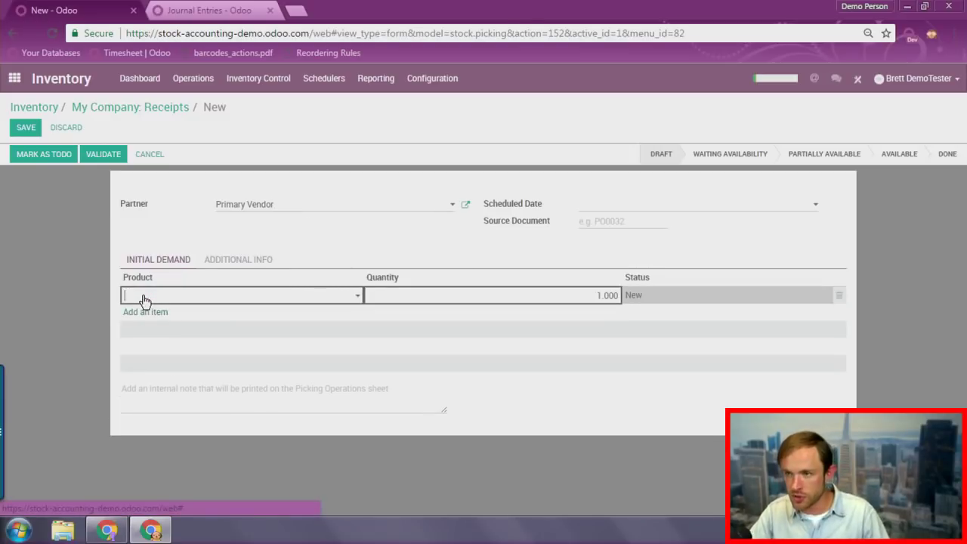
{"action": "left_click", "coordinate": [172, 302]}
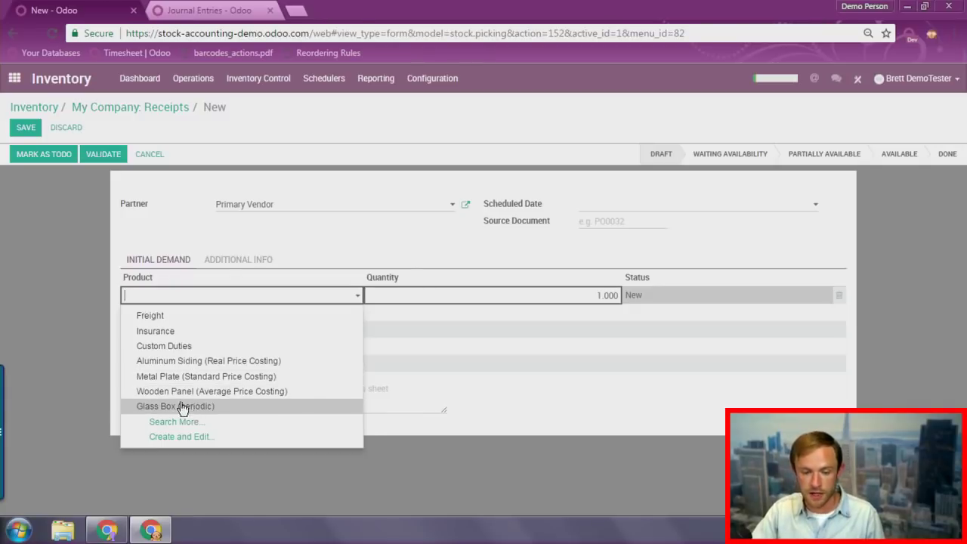
{"action": "left_click", "coordinate": [202, 315]}
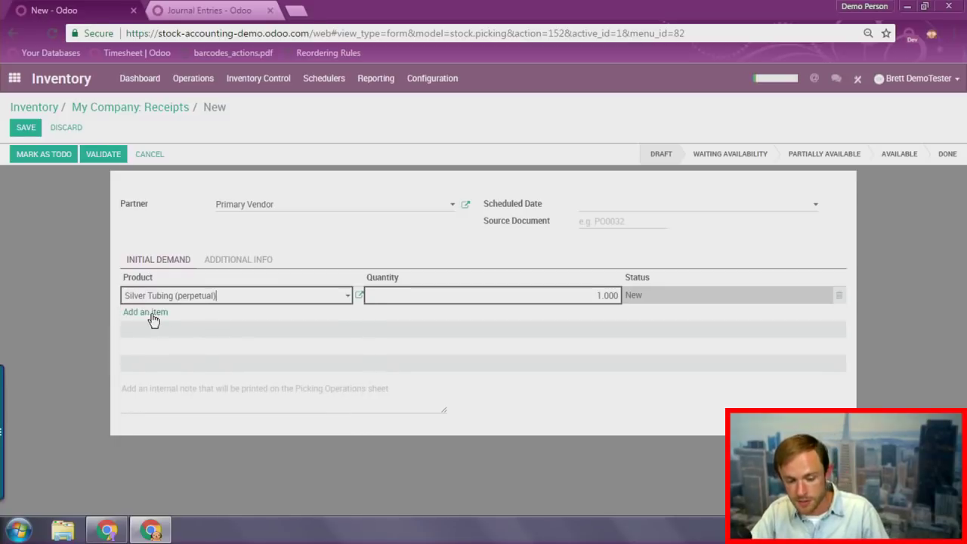
{"action": "left_click", "coordinate": [144, 313]}
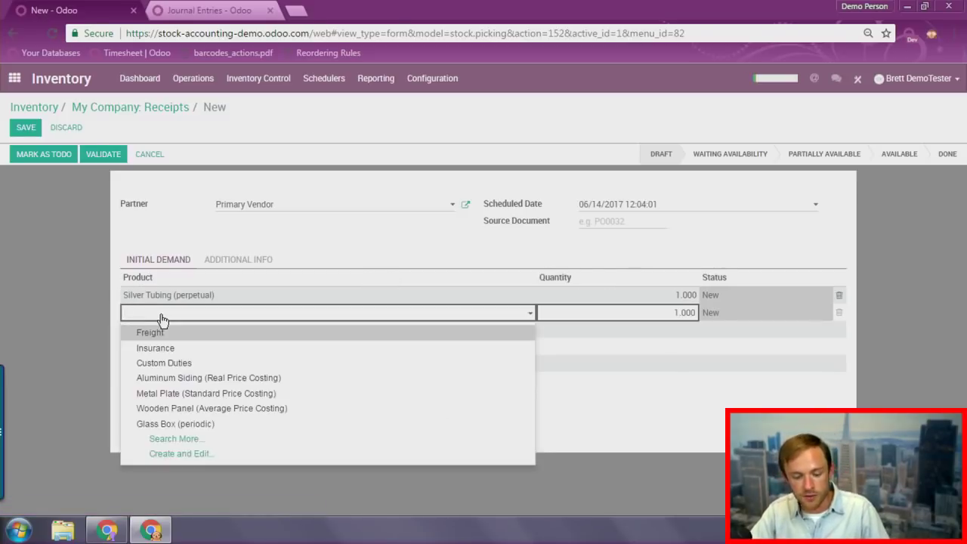
{"action": "type", "text": "gold"}
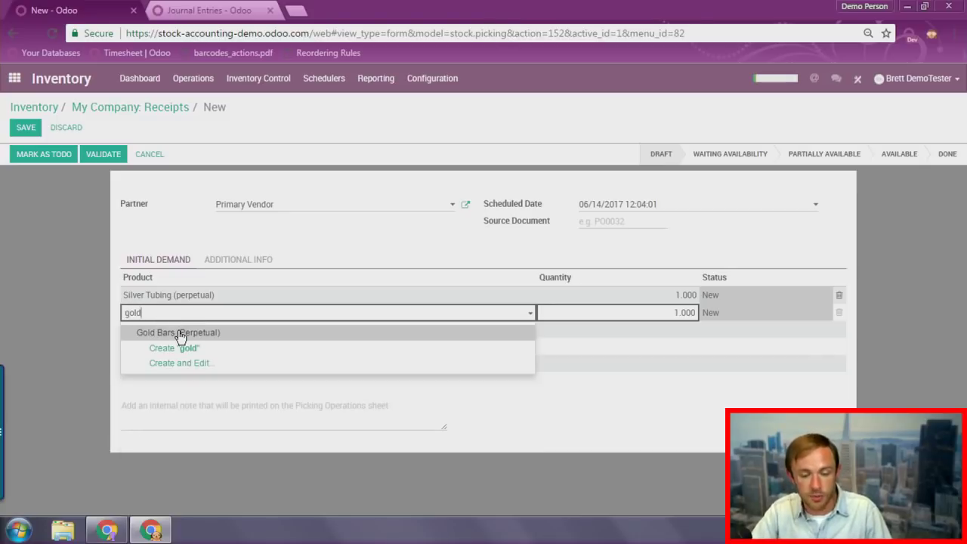
{"action": "left_click", "coordinate": [180, 335]}
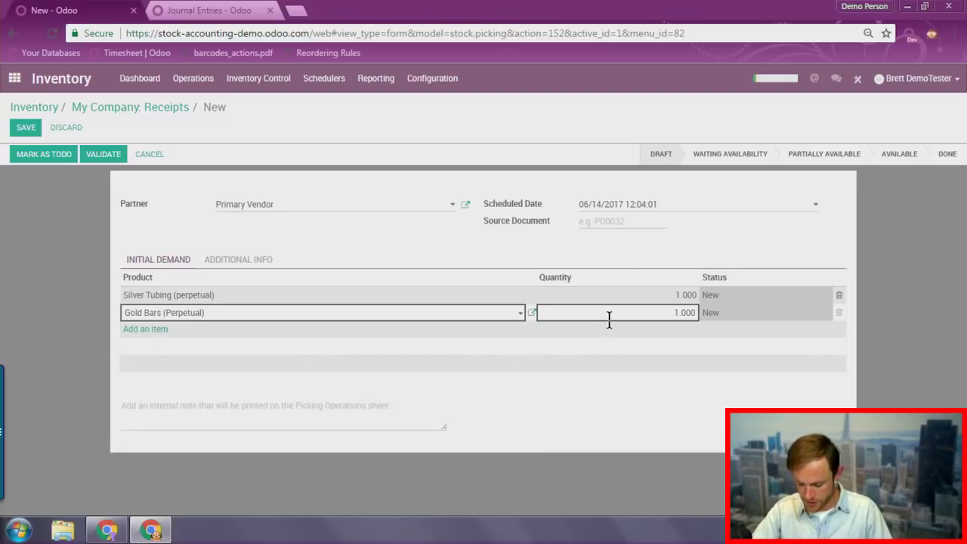
- Set the initial demand quantities to 2 for Silver Tubing (perpetual) and 5 for Gold Bars (Perpetual) on the receipt
{"action": "left_click", "coordinate": [672, 296]}
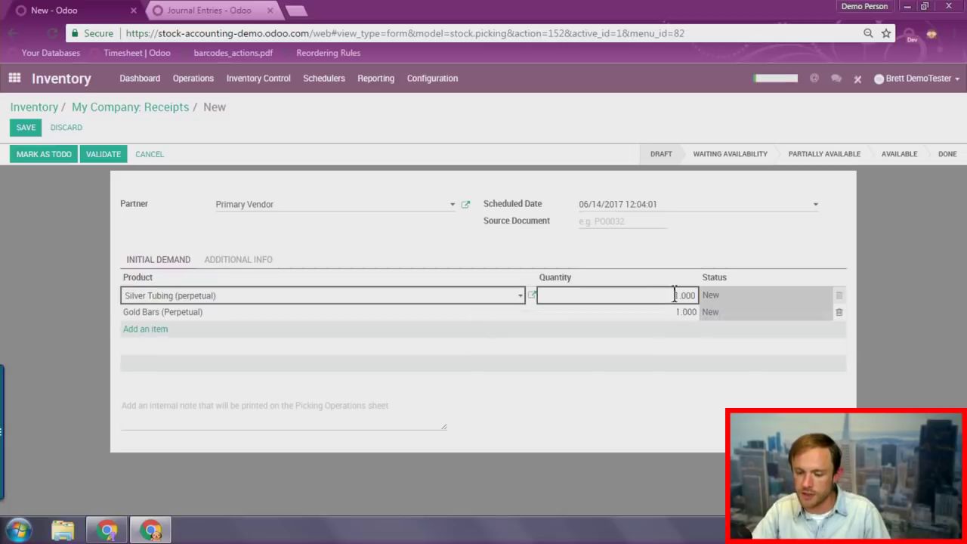
{"action": "double_click", "coordinate": [677, 296]}
{"action": "type", "text": "2"}
{"action": "left_click", "coordinate": [671, 313]}
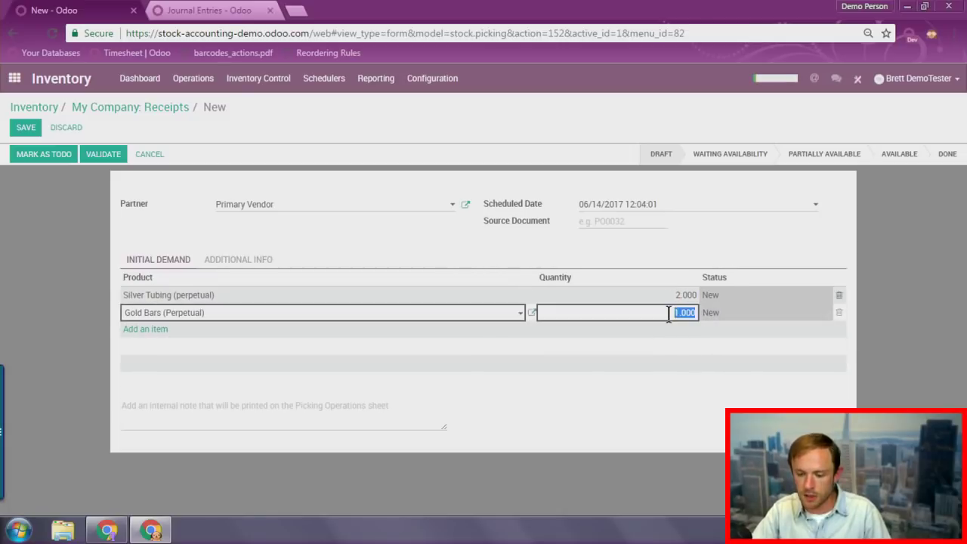
{"action": "double_click", "coordinate": [675, 312]}
{"action": "left_click_drag", "start_coordinate": [670, 313], "coordinate": [677, 313]}
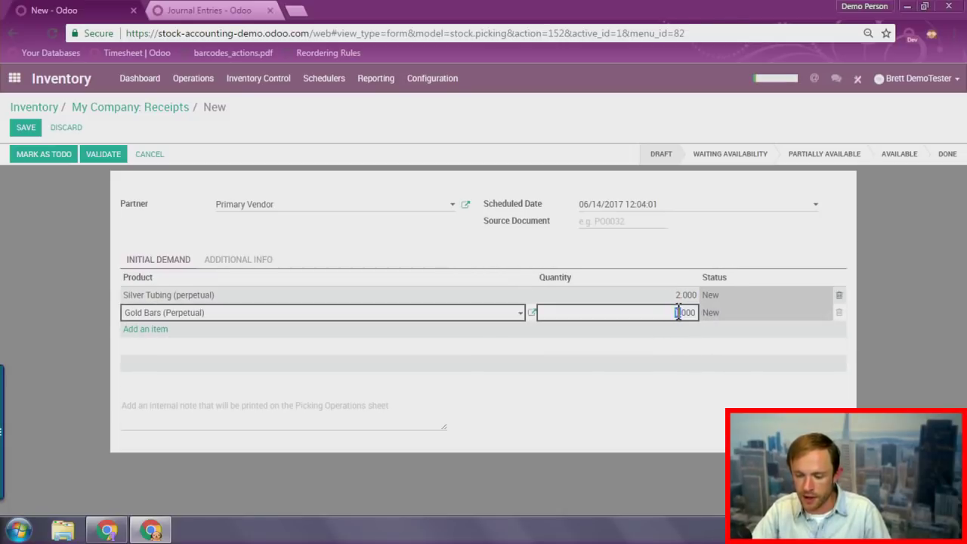
{"action": "type", "text": "5"}
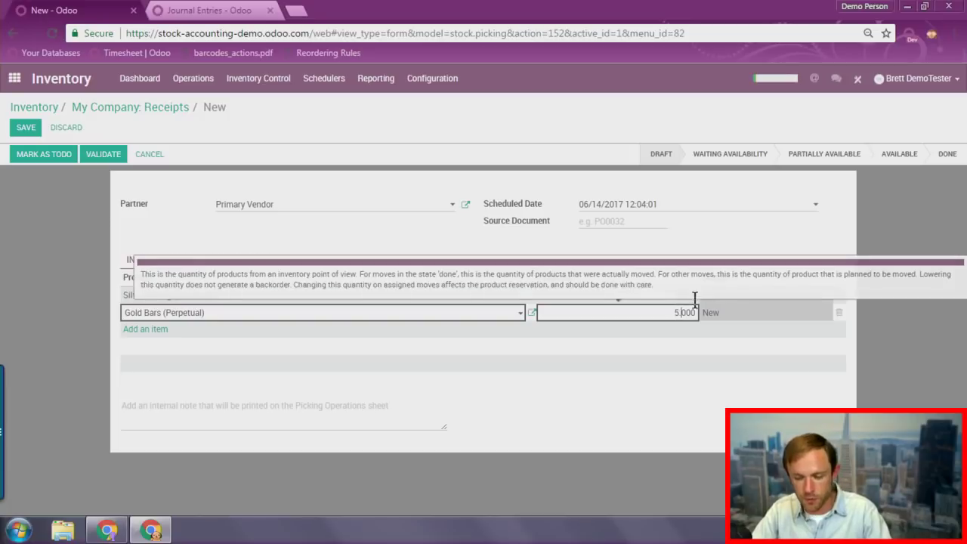
{"action": "left_click", "coordinate": [776, 246]}
- Try to validate the receipt as an immediate transfer that processes all quantities
{"action": "left_click", "coordinate": [89, 155]}
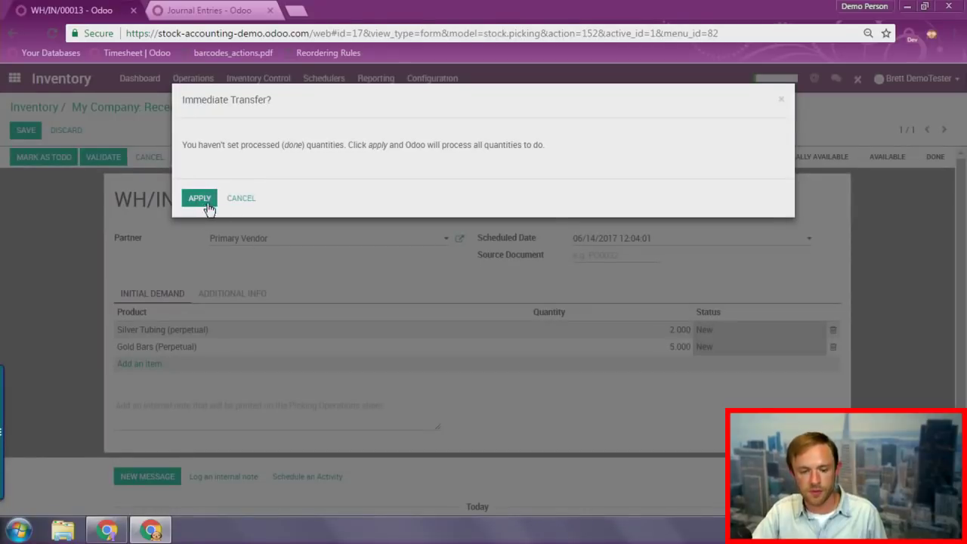
{"action": "left_click", "coordinate": [202, 199]}
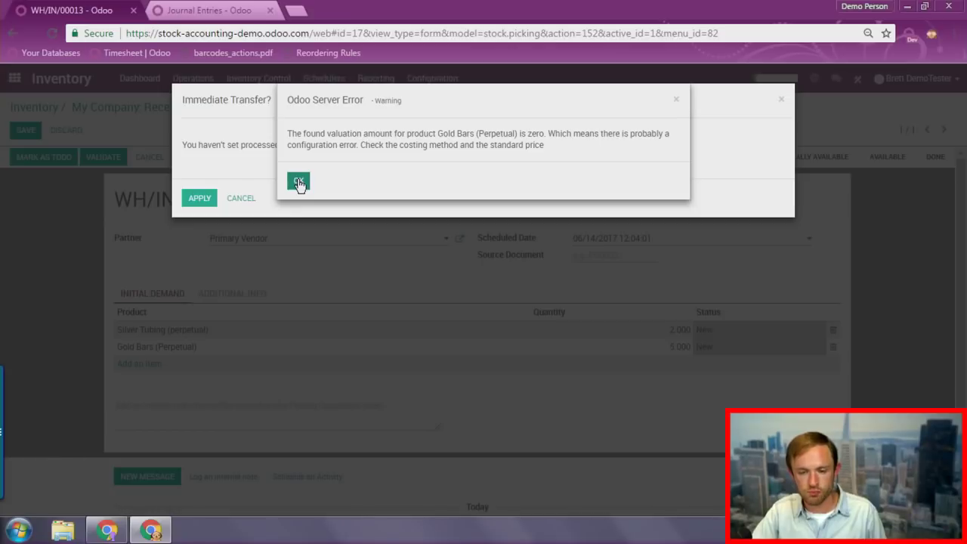
{"action": "left_click", "coordinate": [299, 182]}
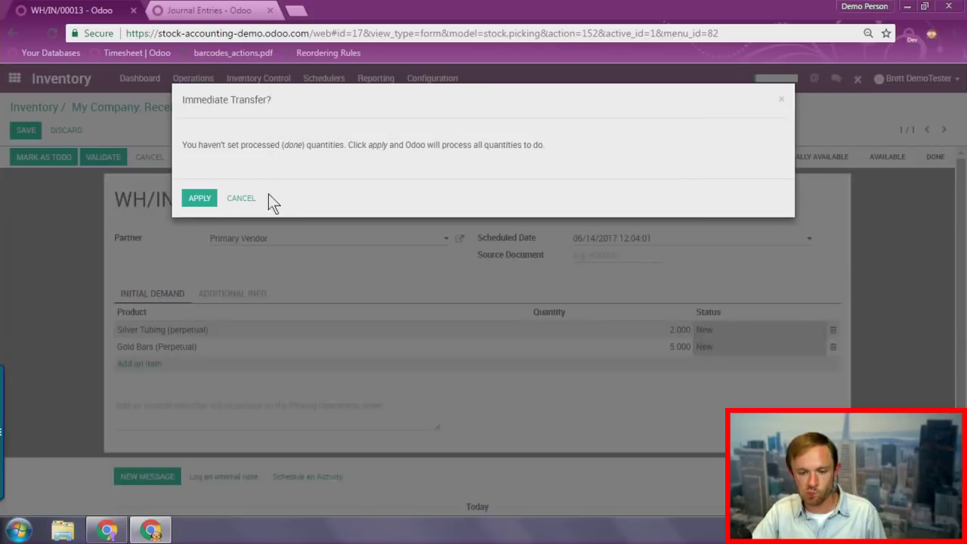
{"action": "left_click", "coordinate": [241, 198]}
- Set the costing method of the Silver Tubing (perpetual) product's internal category PERPETUAL to Real Price, and save the category and product
{"action": "left_click", "coordinate": [258, 78]}
{"action": "left_click", "coordinate": [253, 106]}
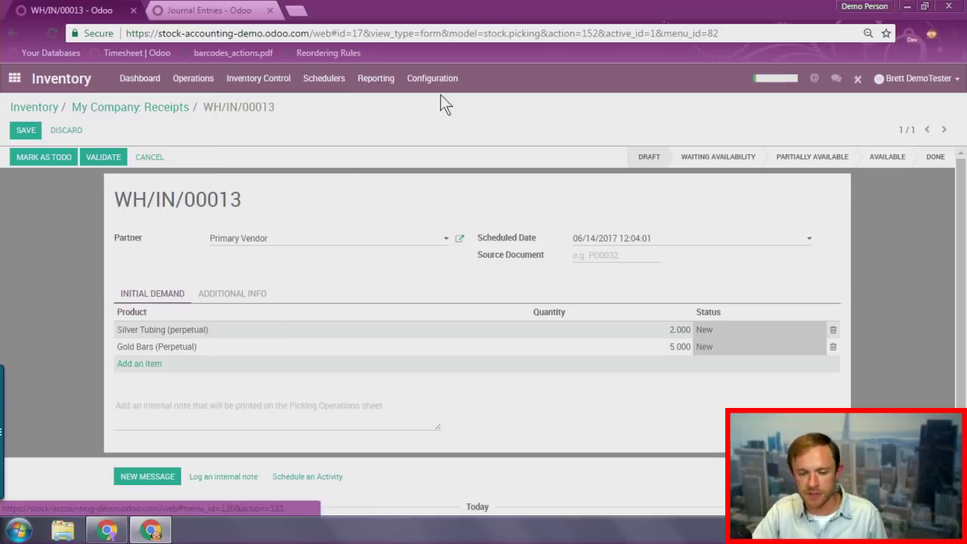
{"action": "left_click", "coordinate": [171, 237]}
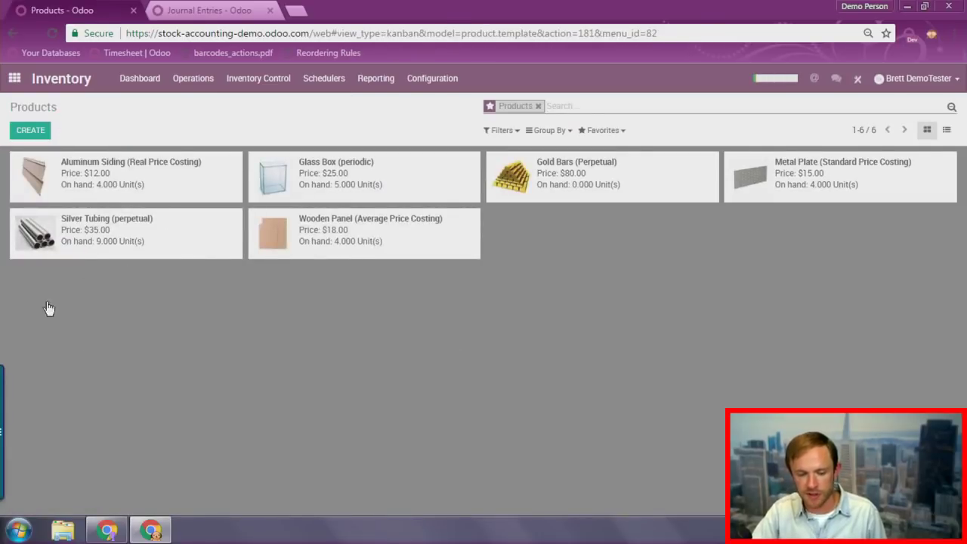
{"action": "left_click", "coordinate": [20, 127]}
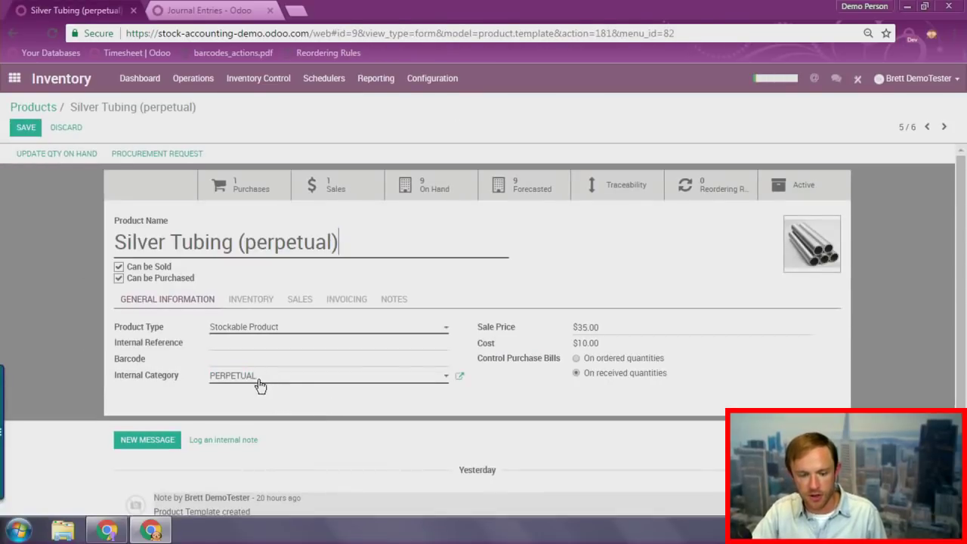
{"action": "left_click", "coordinate": [457, 375]}
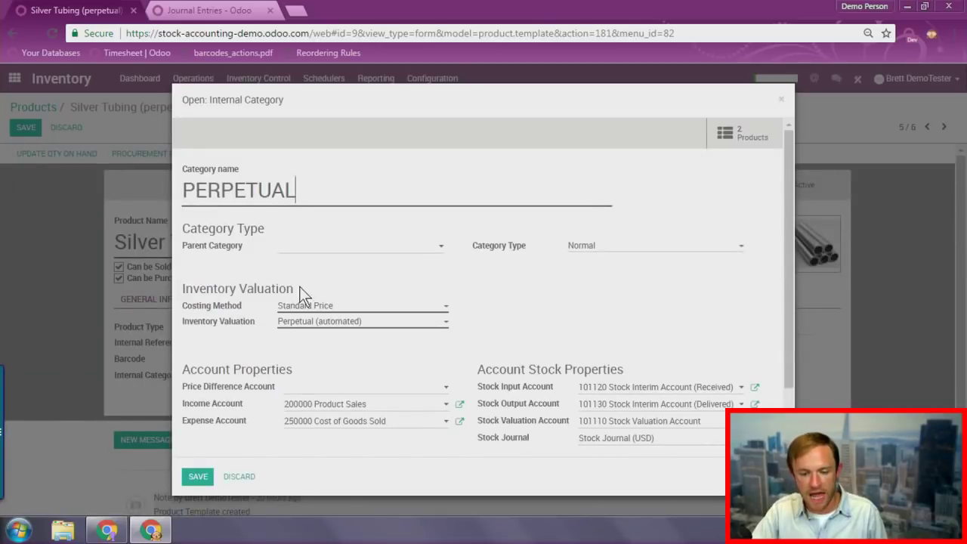
{"action": "left_click", "coordinate": [321, 307]}
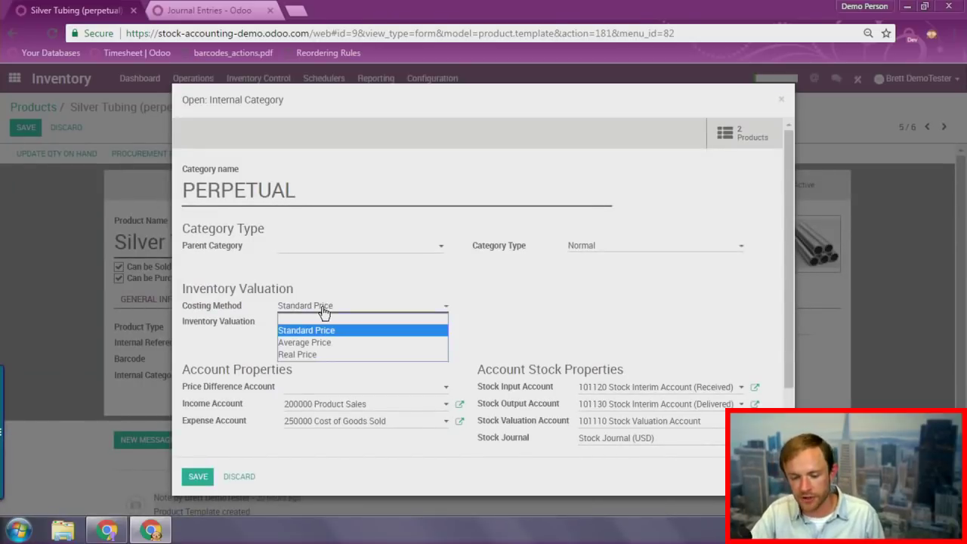
{"action": "left_click", "coordinate": [306, 352]}
{"action": "left_click", "coordinate": [198, 476]}
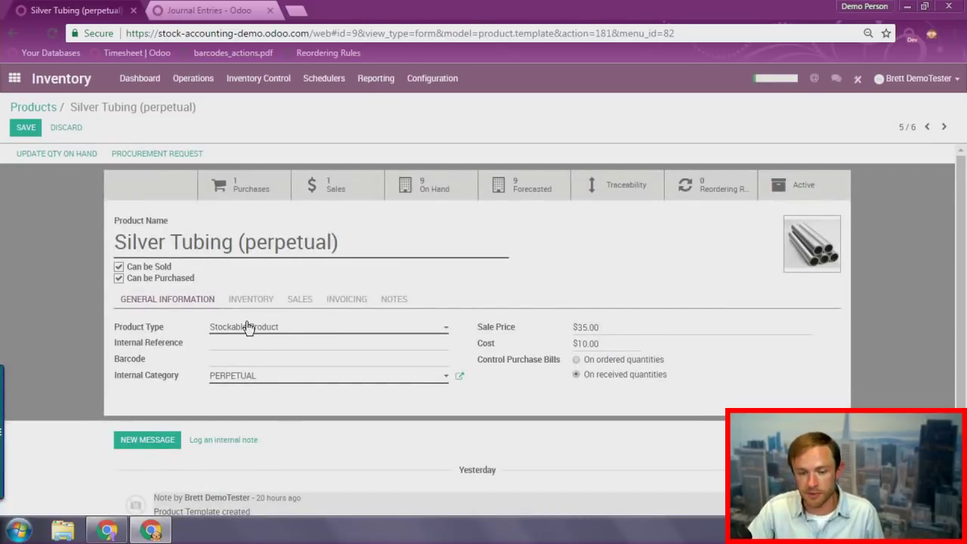
{"action": "left_click", "coordinate": [23, 127]}
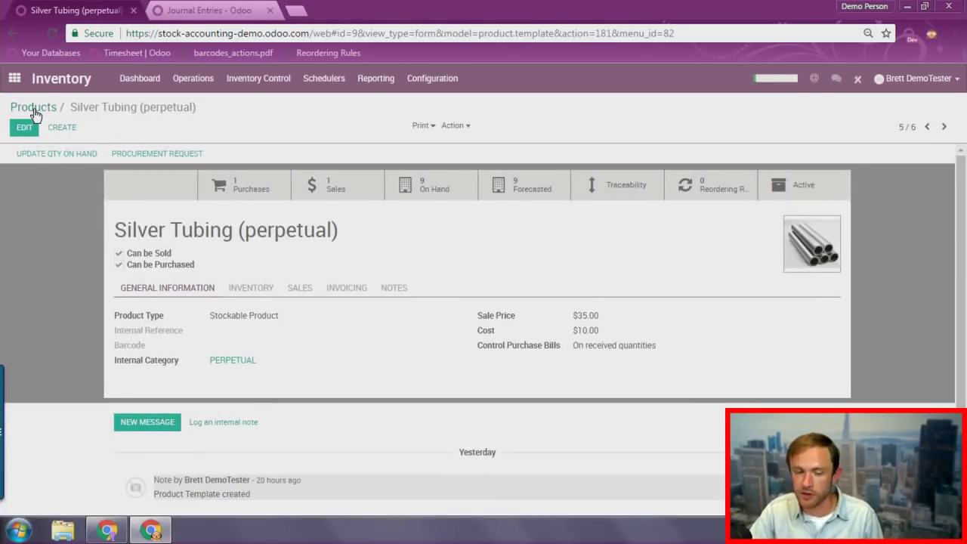
- Check the internal category of the Gold Bars (Perpetual) product, and set the product's cost to $15 and save it
{"action": "left_click", "coordinate": [33, 107]}
{"action": "left_click", "coordinate": [589, 177]}
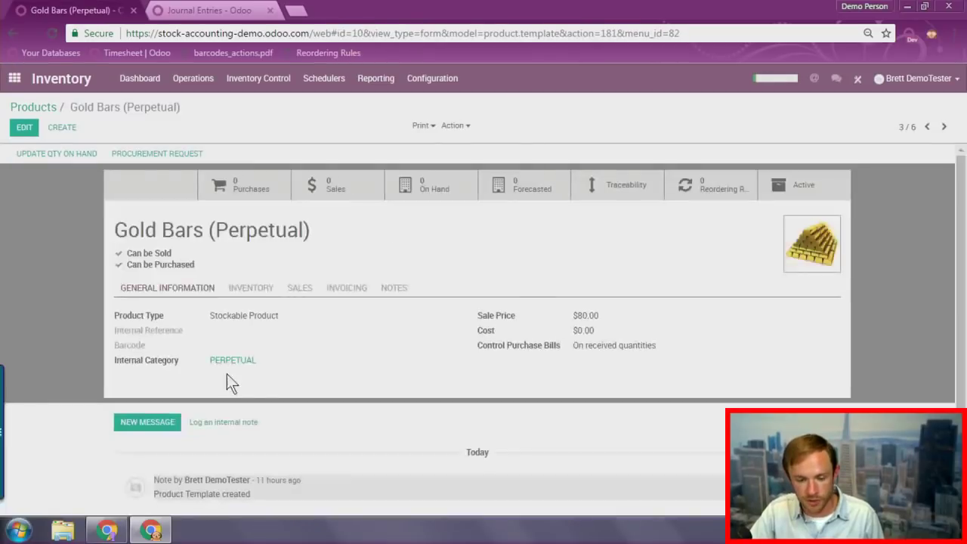
{"action": "left_click", "coordinate": [243, 366]}
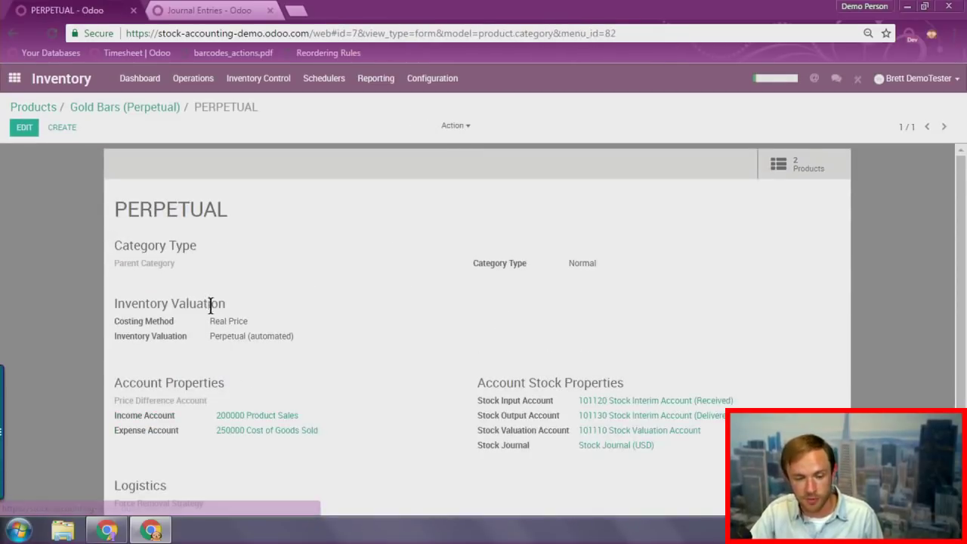
{"action": "left_click", "coordinate": [83, 107]}
{"action": "left_click", "coordinate": [19, 133]}
{"action": "left_click_drag", "start_coordinate": [608, 342], "coordinate": [575, 344]}
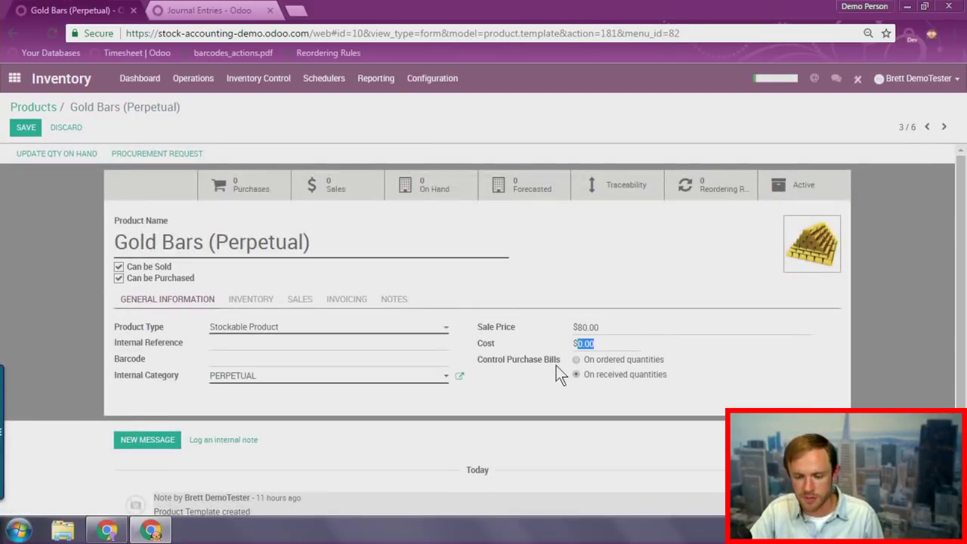
{"action": "type", "text": "15"}
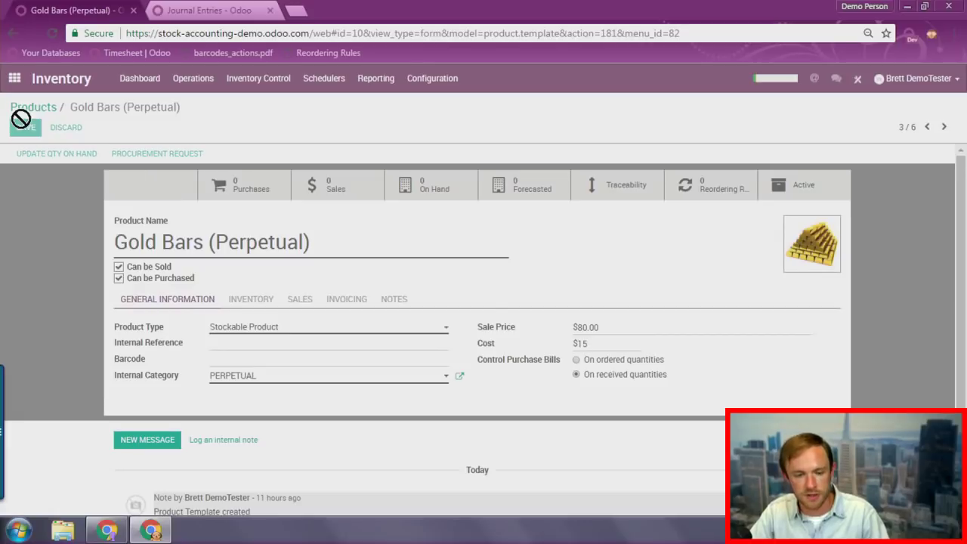
{"action": "left_click", "coordinate": [21, 121]}
- Look over the Silver Tubing (perpetual) product record and list all inventory transfers without any filters
{"action": "left_click", "coordinate": [31, 107]}
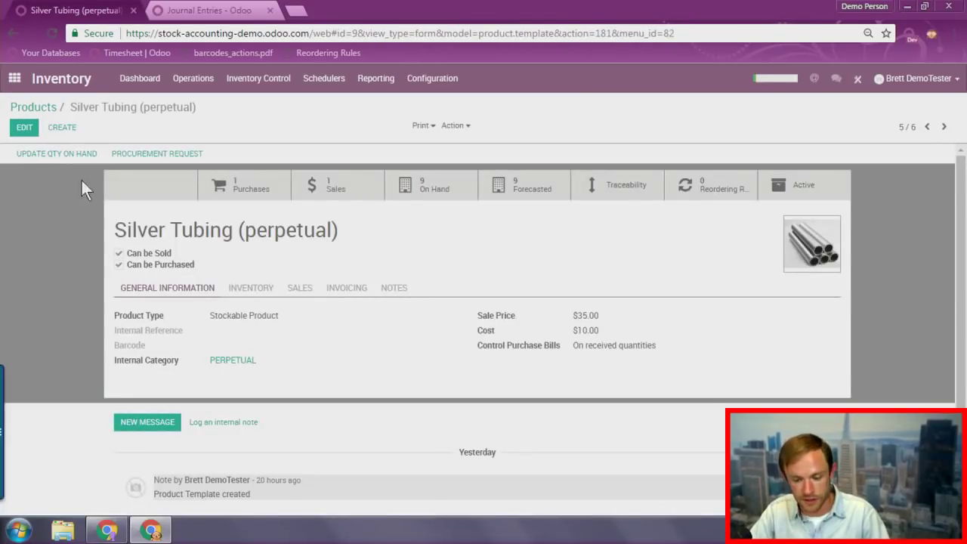
{"action": "left_click", "coordinate": [33, 107]}
{"action": "left_click", "coordinate": [157, 77]}
{"action": "left_click", "coordinate": [68, 207]}
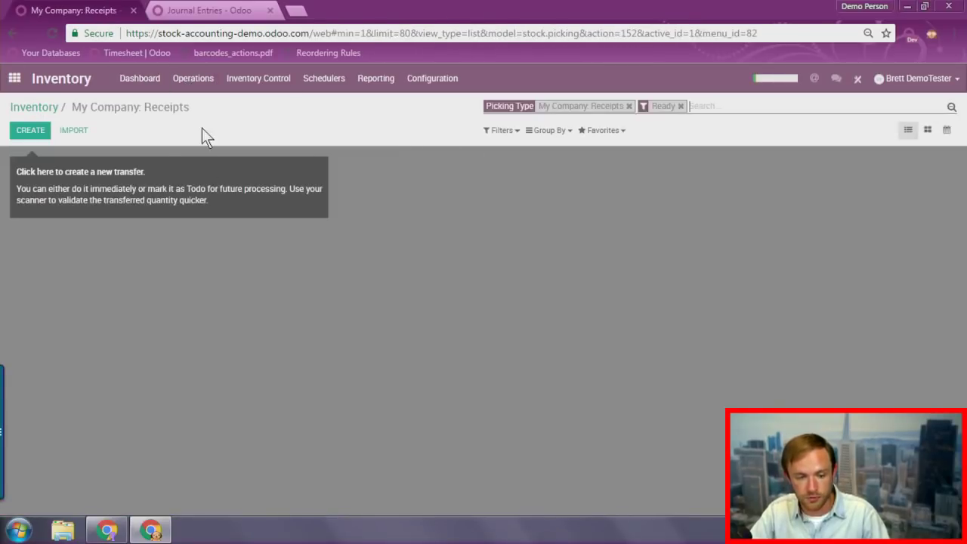
{"action": "left_click", "coordinate": [680, 106]}
{"action": "left_click", "coordinate": [628, 106]}
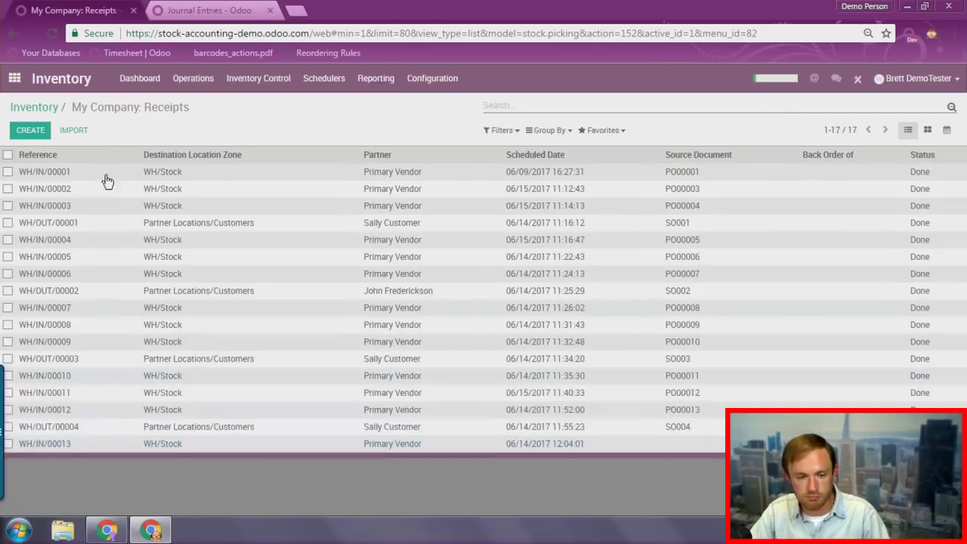
- Create another inventory receipt with Primary Vendor as the partner
{"action": "left_click", "coordinate": [30, 130]}
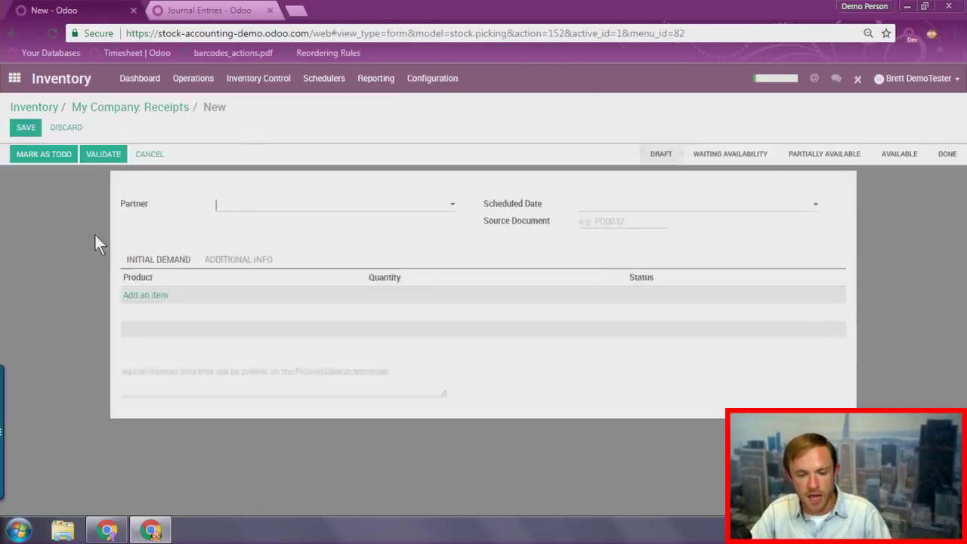
{"action": "left_click", "coordinate": [265, 216]}
{"action": "left_click", "coordinate": [245, 252]}
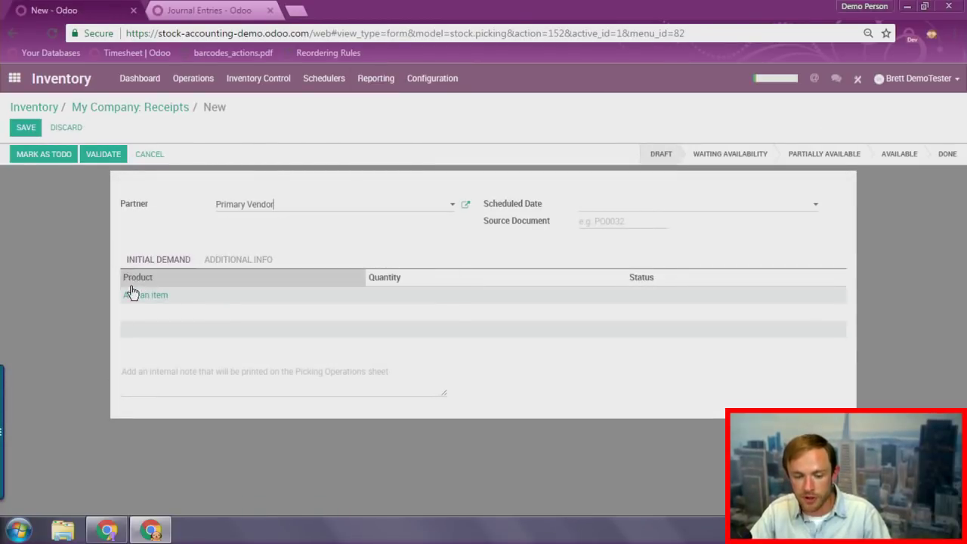
- Add Silver Tubing (perpetual) with a quantity of 2 to the new receipt's initial demand
{"action": "left_click", "coordinate": [144, 295]}
{"action": "left_click", "coordinate": [153, 302]}
{"action": "type", "text": "silv"}
{"action": "left_click", "coordinate": [186, 315]}
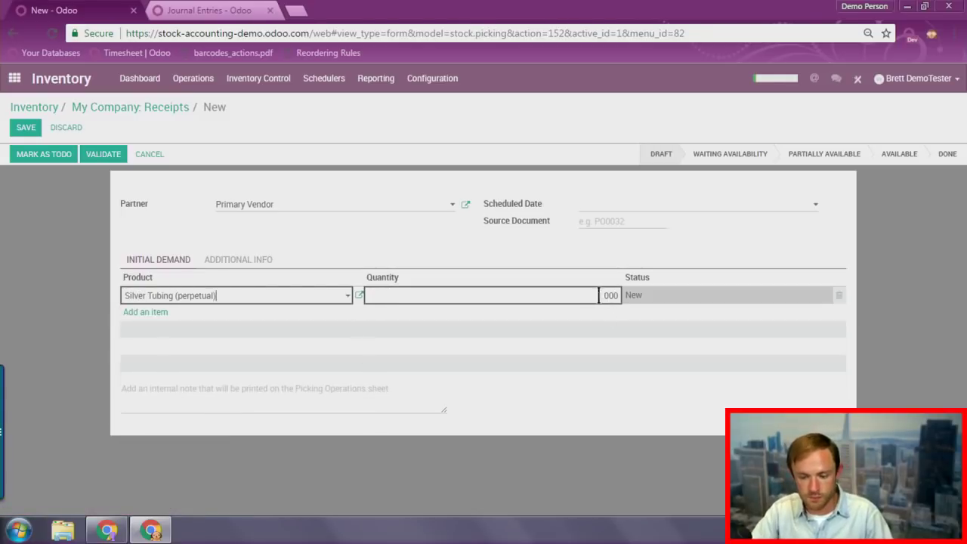
{"action": "left_click", "coordinate": [227, 313]}
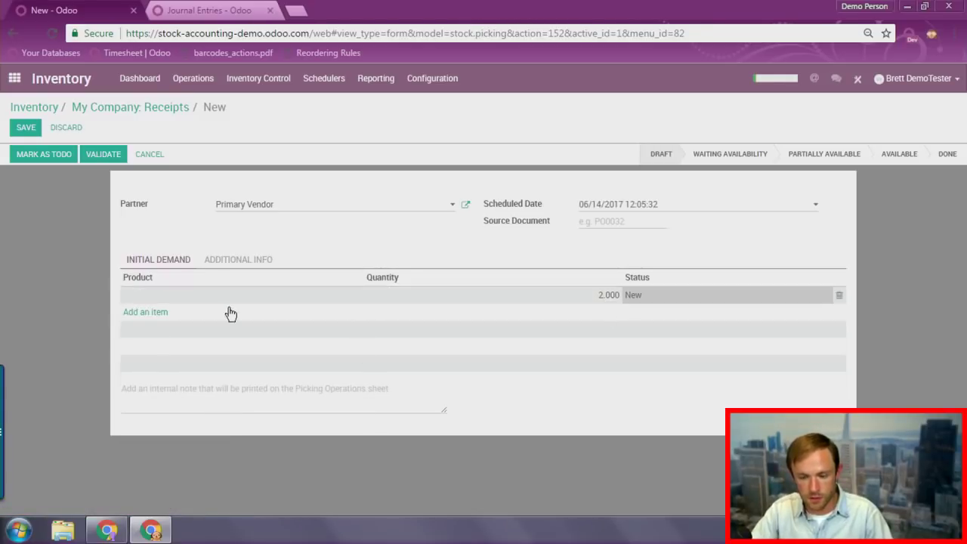
- Add Gold Bars (Perpetual) with a quantity of 5 and validate the receipt as an immediate transfer of all quantities
{"action": "left_click", "coordinate": [150, 313]}
{"action": "type", "text": "gold"}
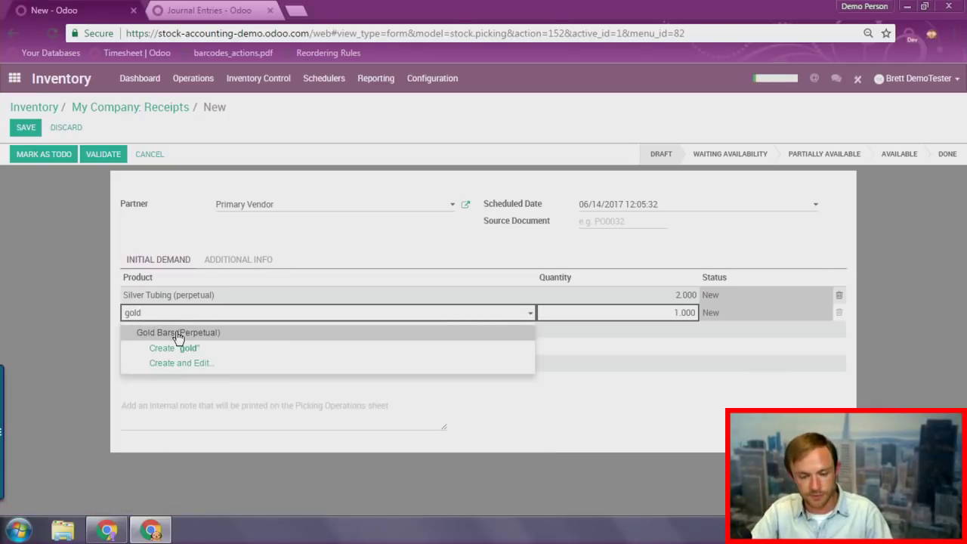
{"action": "left_click", "coordinate": [219, 334]}
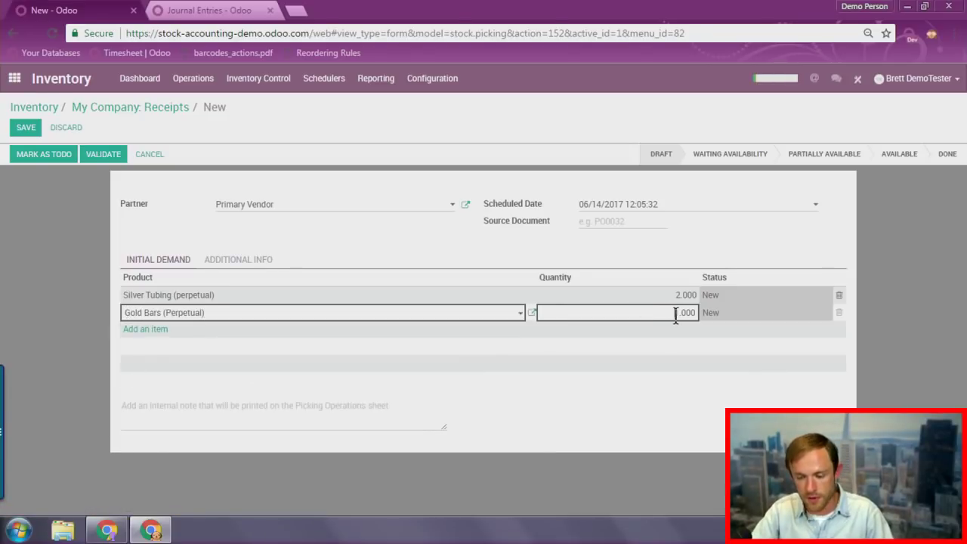
{"action": "type", "text": "5"}
{"action": "left_click", "coordinate": [669, 255]}
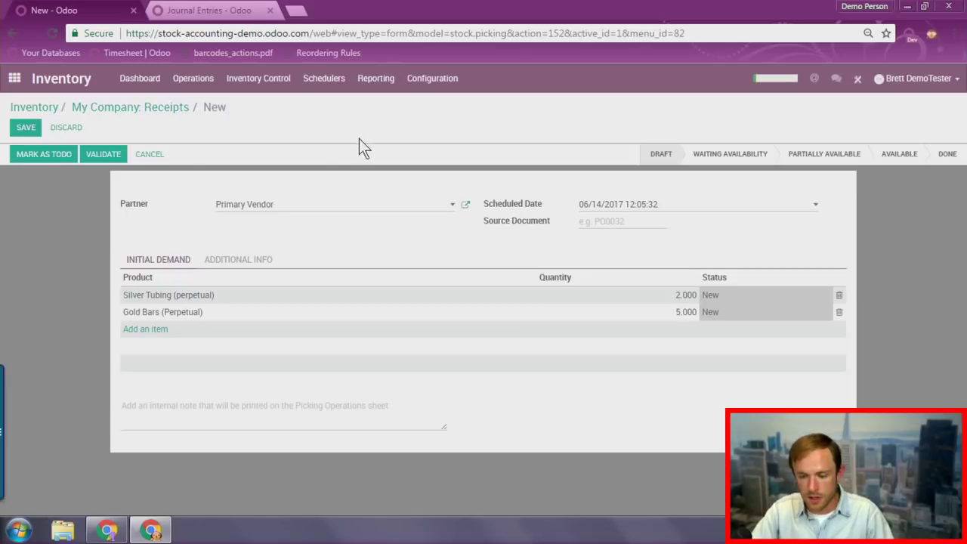
{"action": "left_click", "coordinate": [103, 154]}
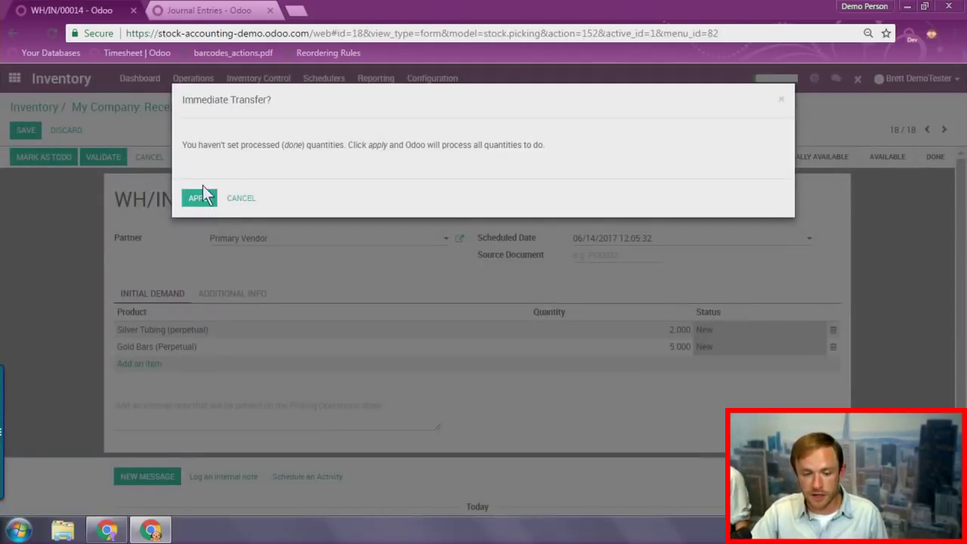
{"action": "left_click", "coordinate": [200, 197]}
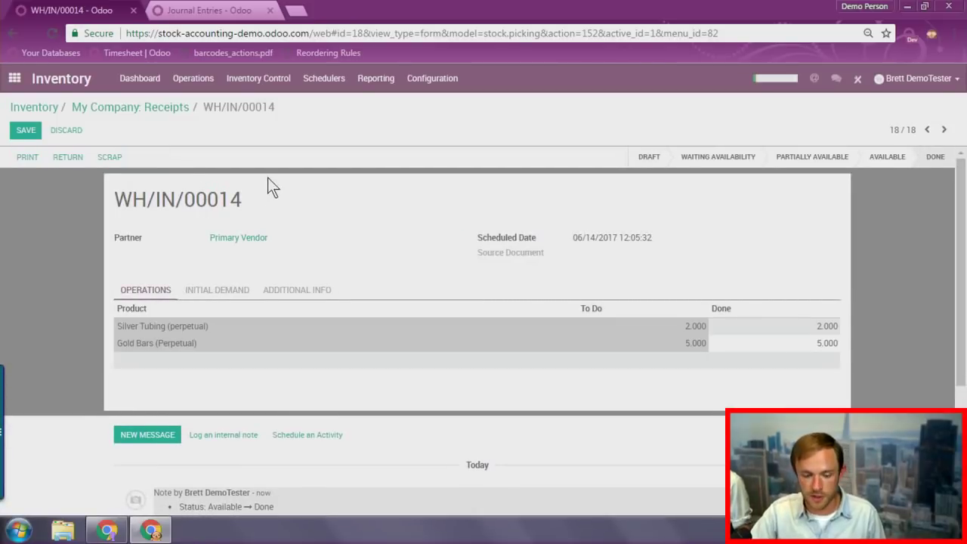
- Create a new landed cost record and add receipt WH/IN/00014 to its pickings
{"action": "left_click", "coordinate": [256, 82]}
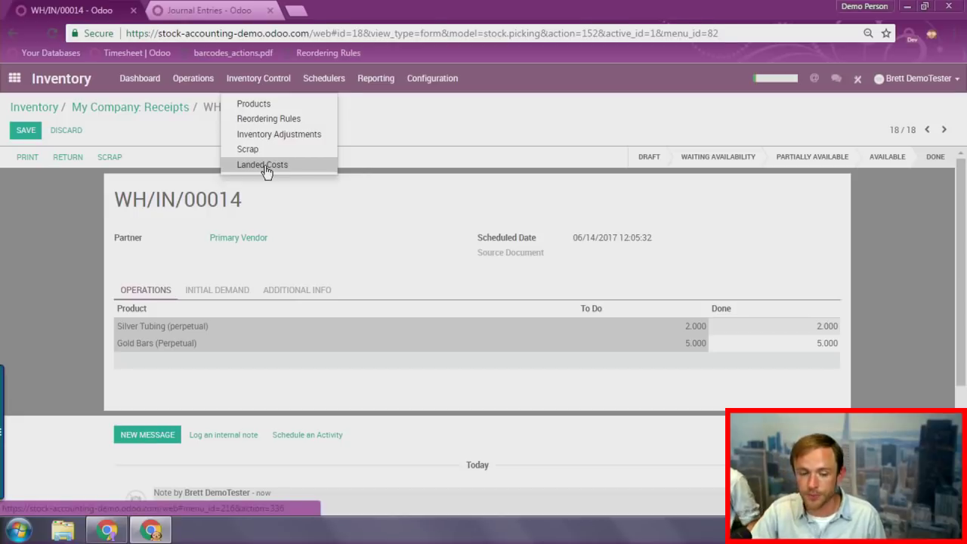
{"action": "left_click", "coordinate": [264, 165]}
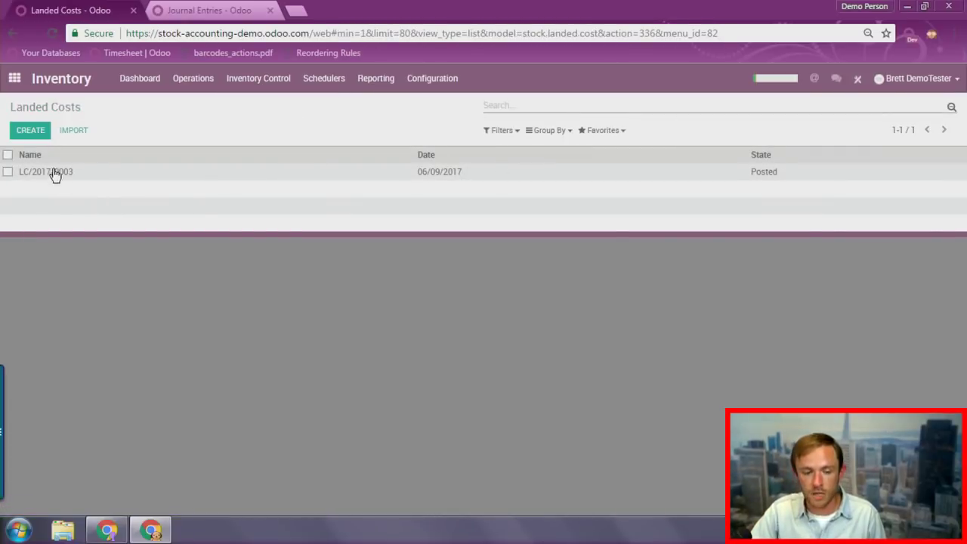
{"action": "left_click", "coordinate": [31, 130]}
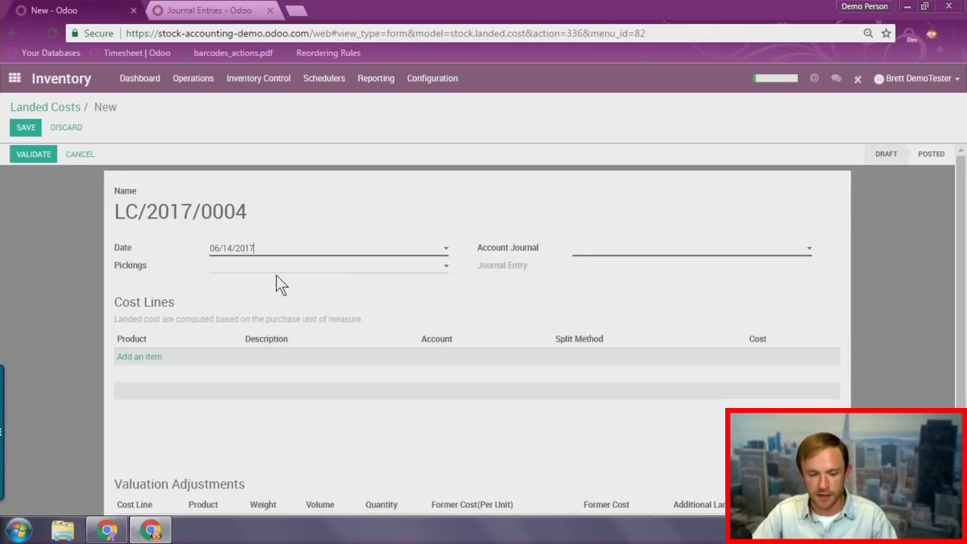
{"action": "left_click", "coordinate": [241, 270]}
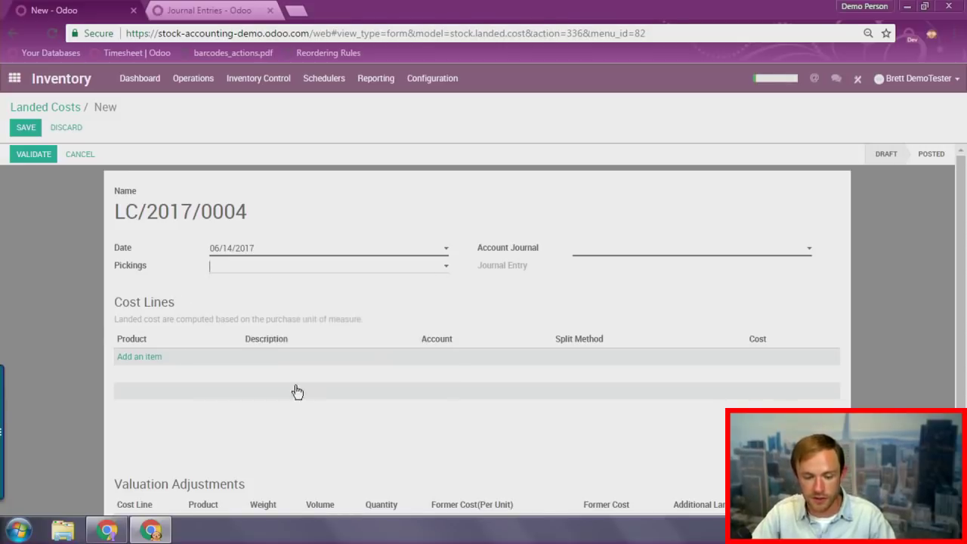
{"action": "left_click", "coordinate": [264, 390]}
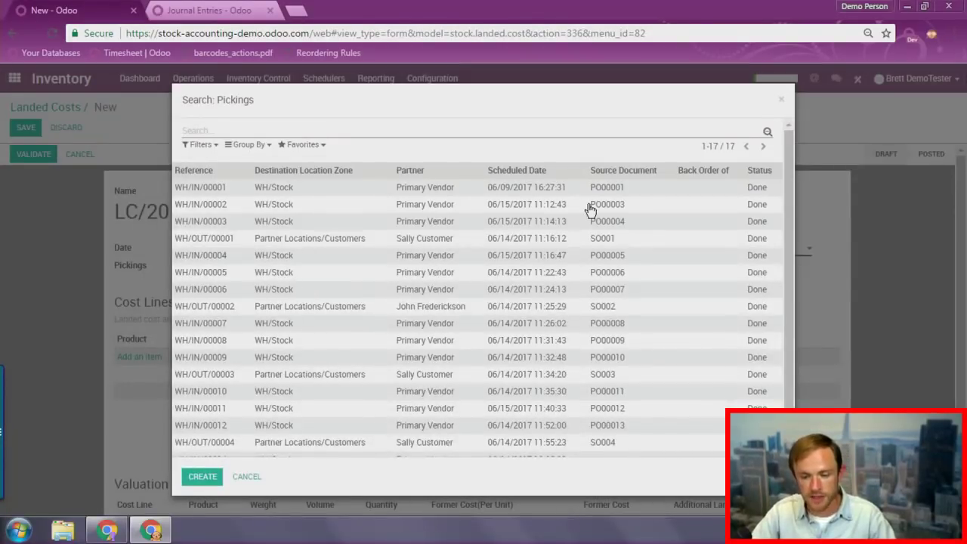
{"action": "scroll", "coordinate": [589, 212], "scroll_direction": "down", "scroll_amount": 1}
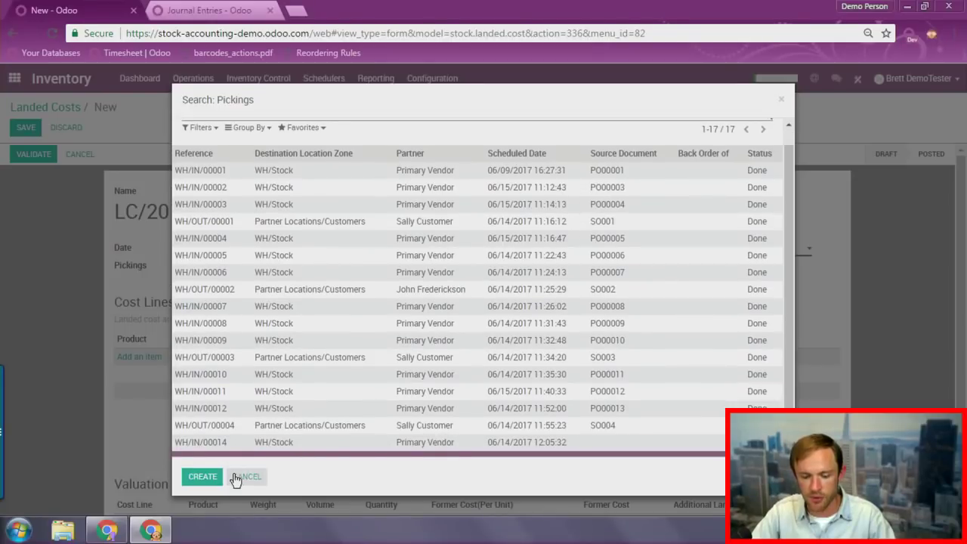
{"action": "left_click", "coordinate": [419, 444]}
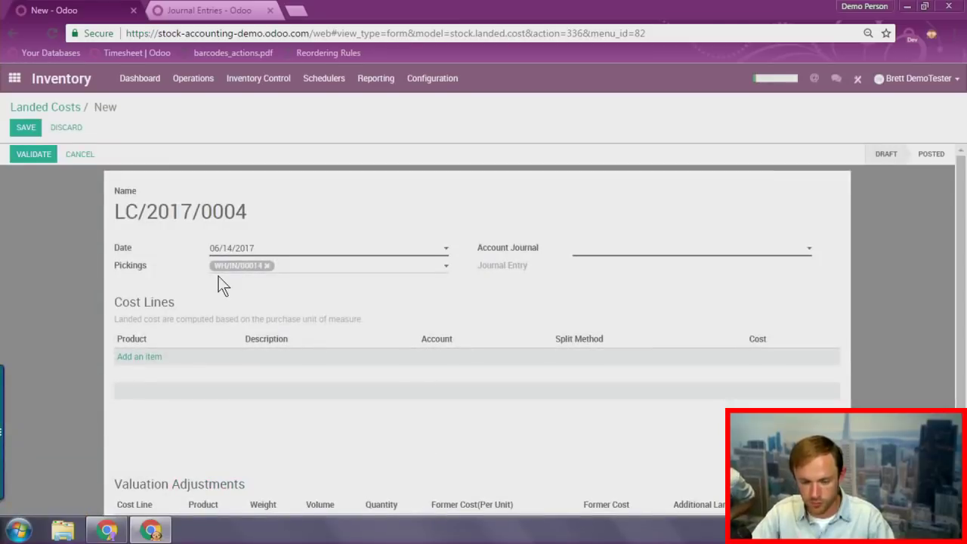
{"action": "left_click", "coordinate": [291, 271]}
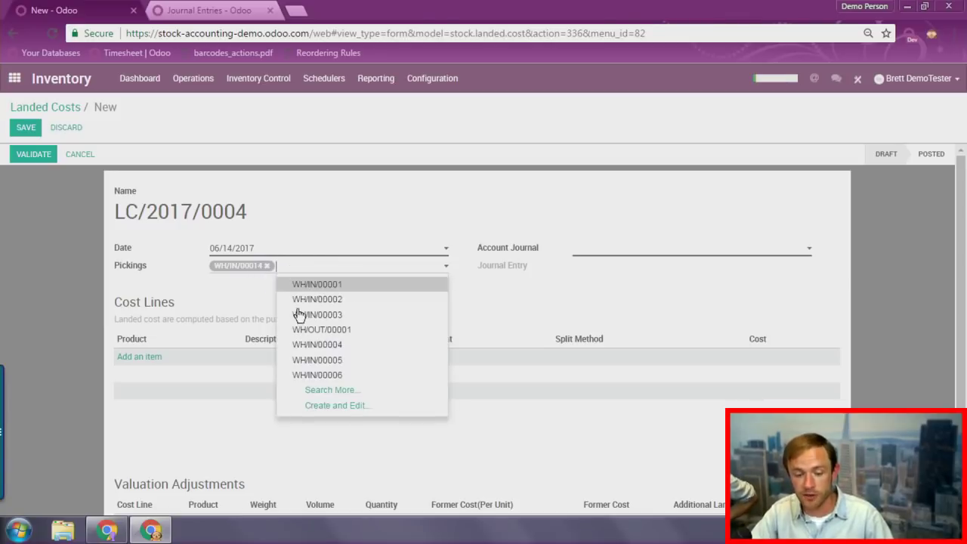
{"action": "key", "text": "Escape"}
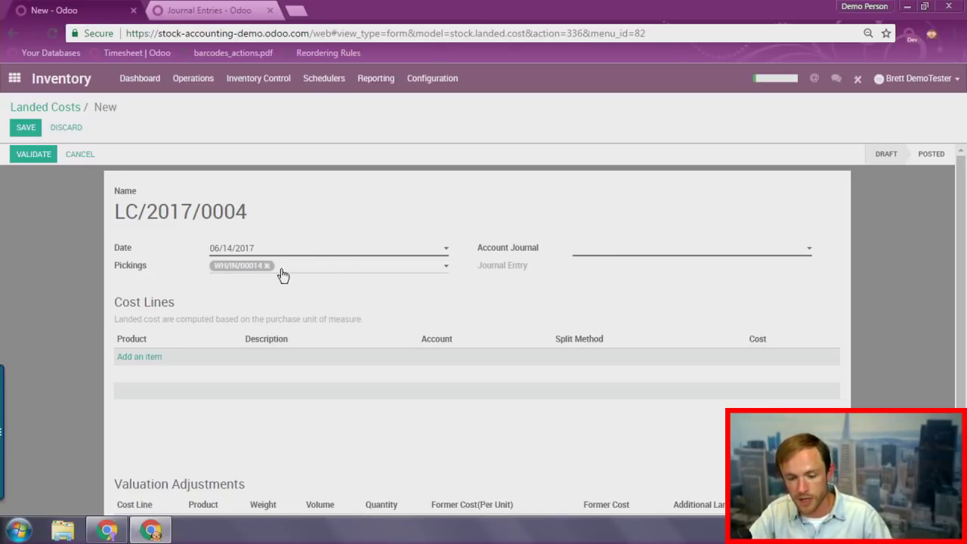
- Set the landed cost's account journal to Stock Journal (USD) and save the record
{"action": "left_click", "coordinate": [608, 251]}
{"action": "type", "text": "sttoc"}
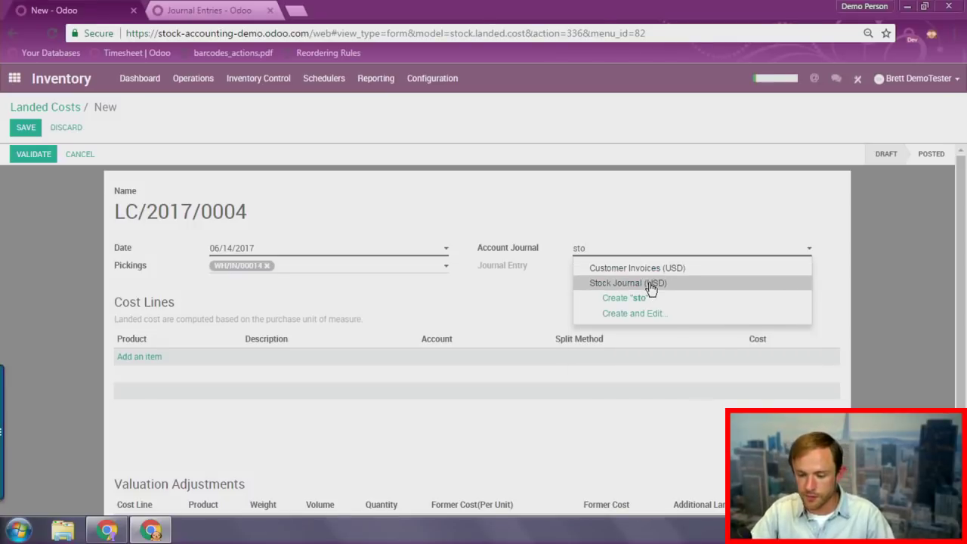
{"action": "left_click", "coordinate": [650, 285]}
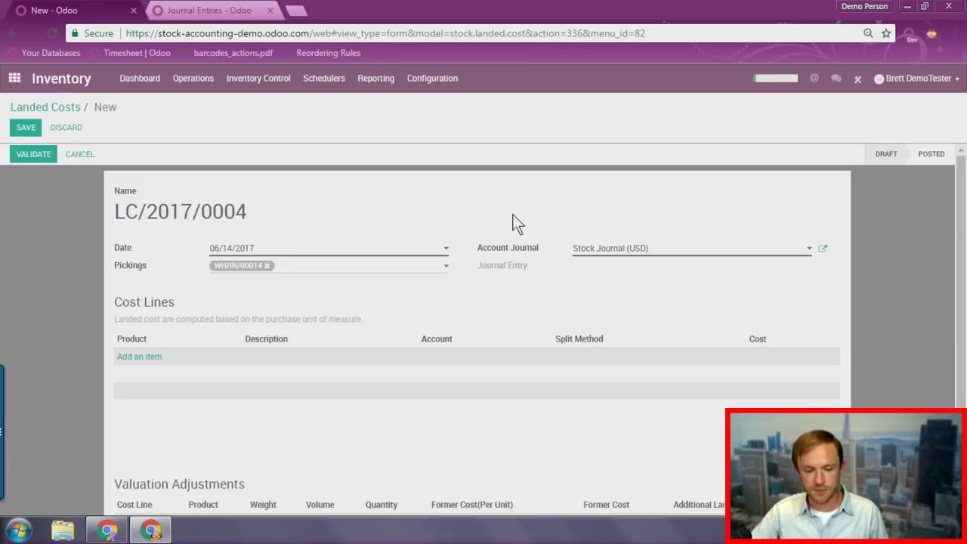
{"action": "left_click", "coordinate": [30, 126]}
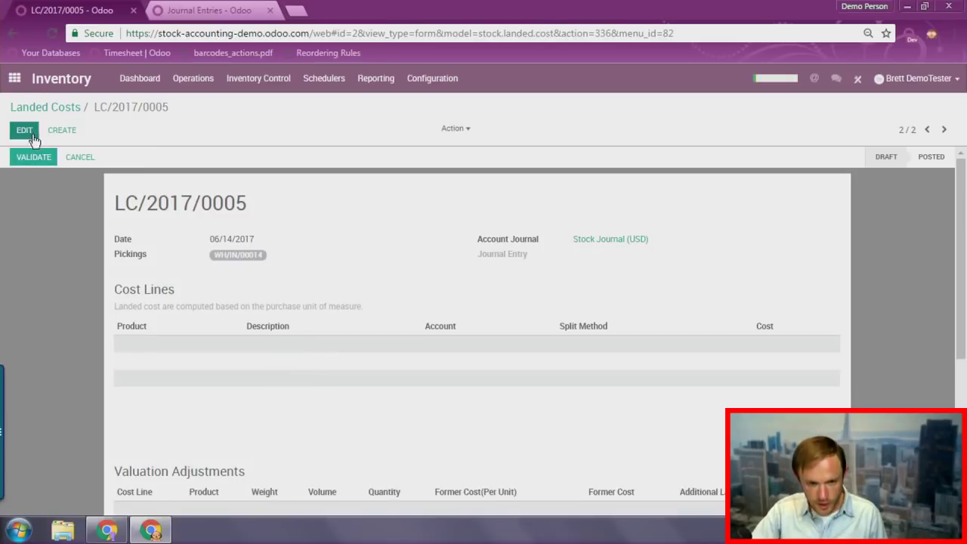
- Edit the landed cost record and add Freight and Custom Duties as cost lines with their default accounts, split methods and costs
{"action": "left_click", "coordinate": [30, 130]}
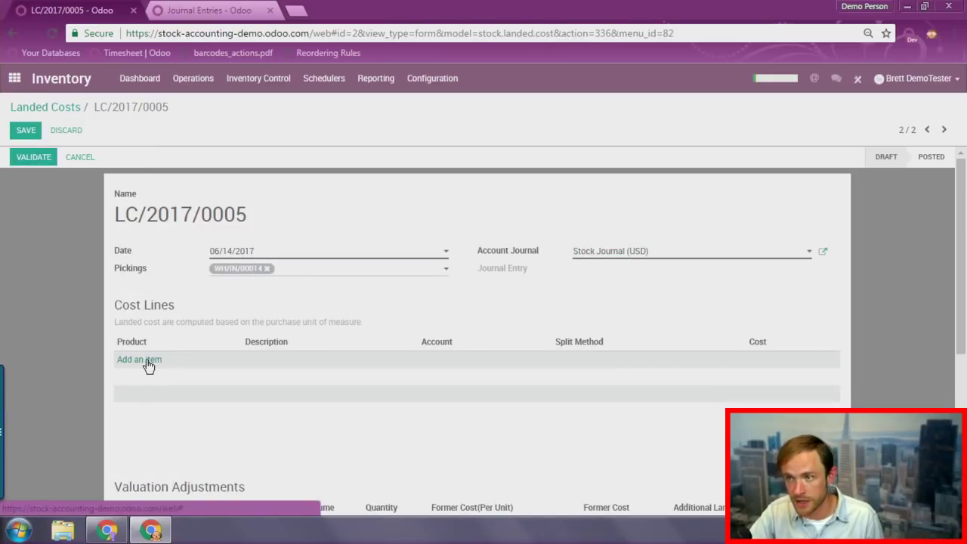
{"action": "scroll", "coordinate": [144, 348], "scroll_direction": "down", "scroll_amount": 3}
{"action": "scroll", "coordinate": [144, 253], "scroll_direction": "up", "scroll_amount": 3}
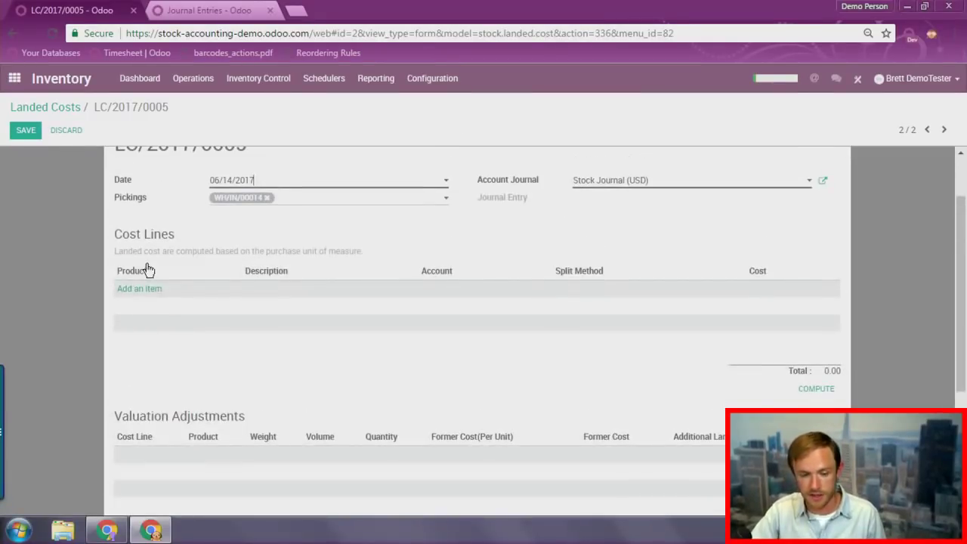
{"action": "left_click", "coordinate": [138, 361]}
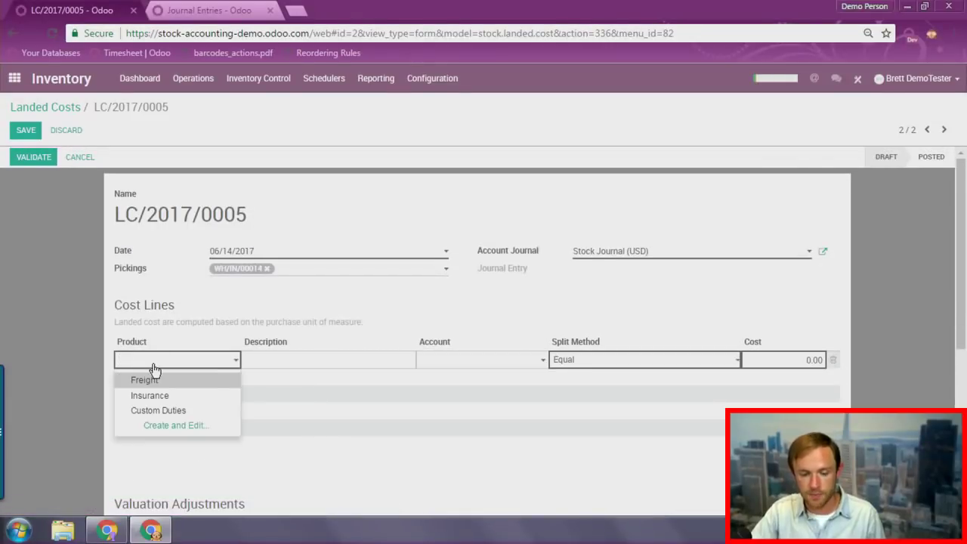
{"action": "left_click", "coordinate": [159, 381]}
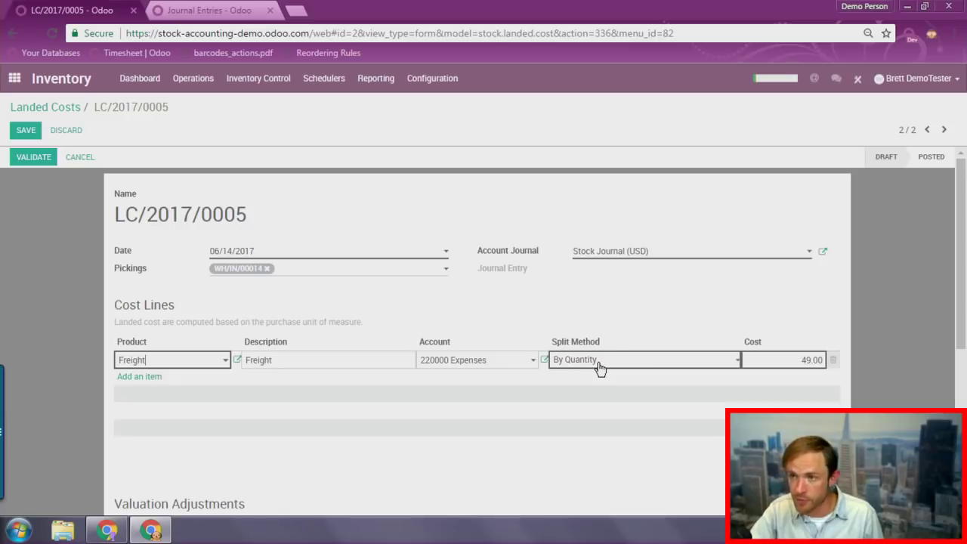
{"action": "left_click", "coordinate": [513, 311]}
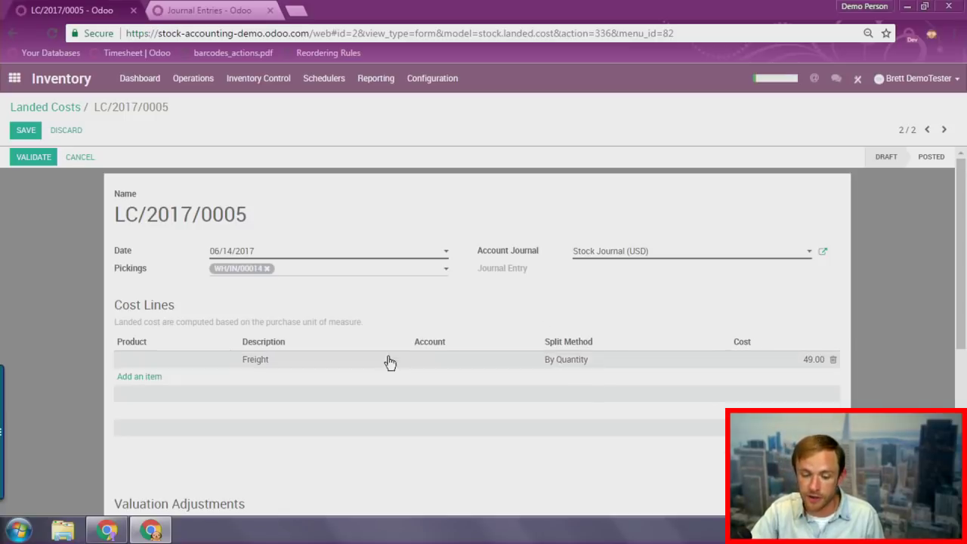
{"action": "left_click", "coordinate": [158, 382]}
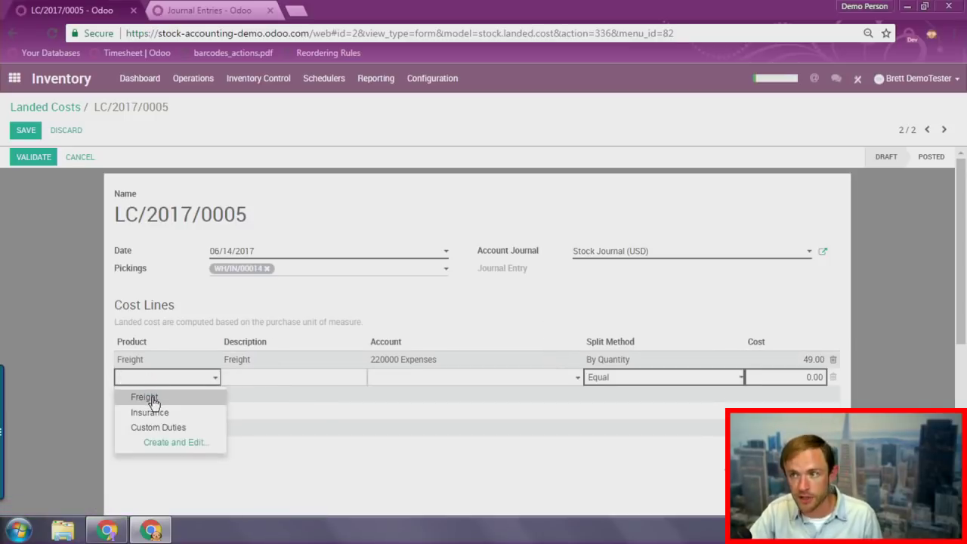
{"action": "left_click", "coordinate": [159, 427]}
{"action": "left_click", "coordinate": [495, 317]}
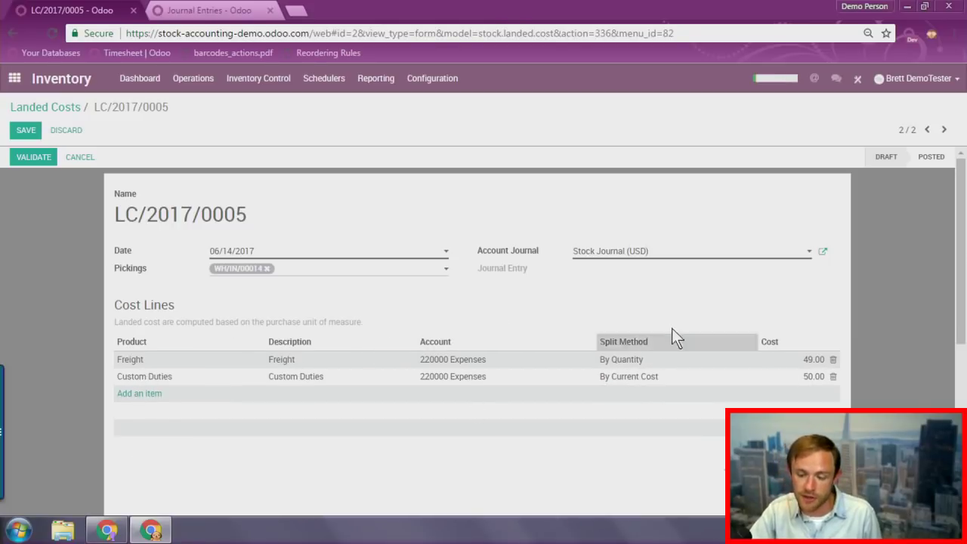
- Compute the valuation adjustments from the Freight and Custom Duties cost lines
{"action": "scroll", "coordinate": [616, 361], "scroll_direction": "down", "scroll_amount": 2}
{"action": "scroll", "coordinate": [672, 333], "scroll_direction": "up", "scroll_amount": 1}
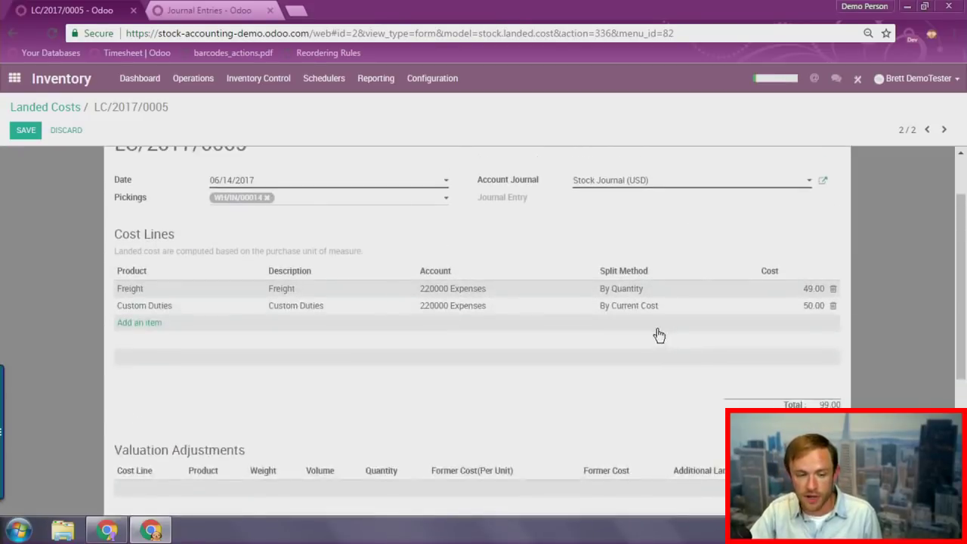
{"action": "scroll", "coordinate": [659, 335], "scroll_direction": "up", "scroll_amount": 2}
{"action": "scroll", "coordinate": [840, 328], "scroll_direction": "down", "scroll_amount": 2}
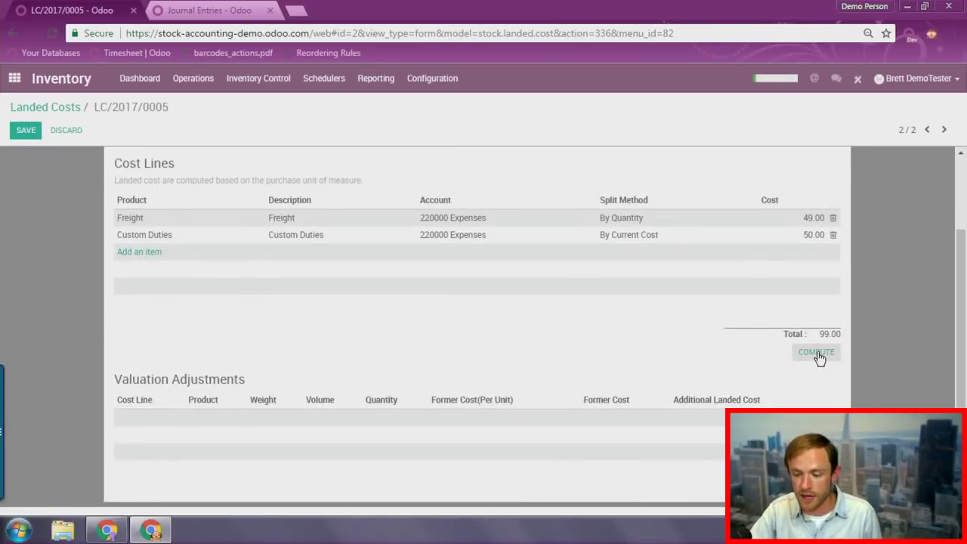
{"action": "left_click", "coordinate": [818, 359]}
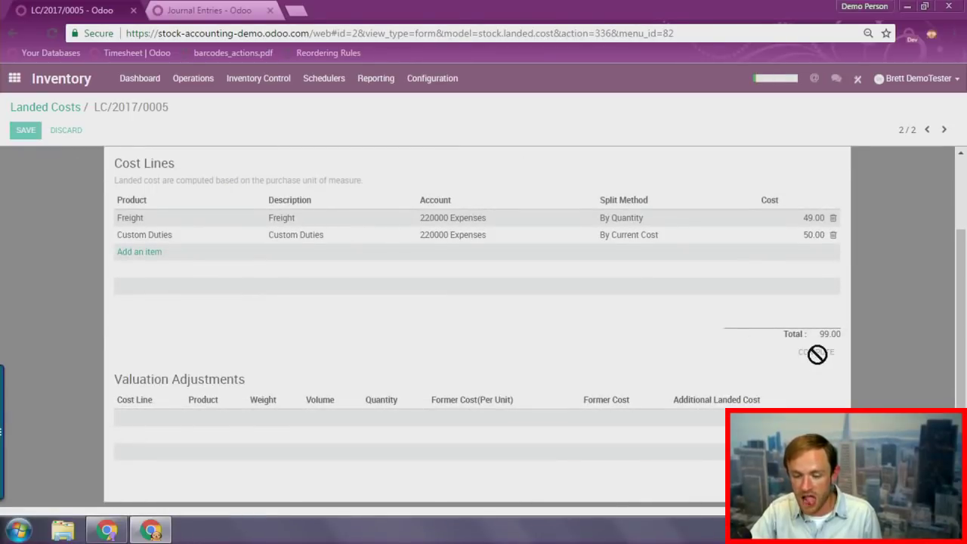
- Check the computed valuation adjustments against the cost lines and validate the landed cost record
{"action": "scroll", "coordinate": [818, 355], "scroll_direction": "down", "scroll_amount": 2}
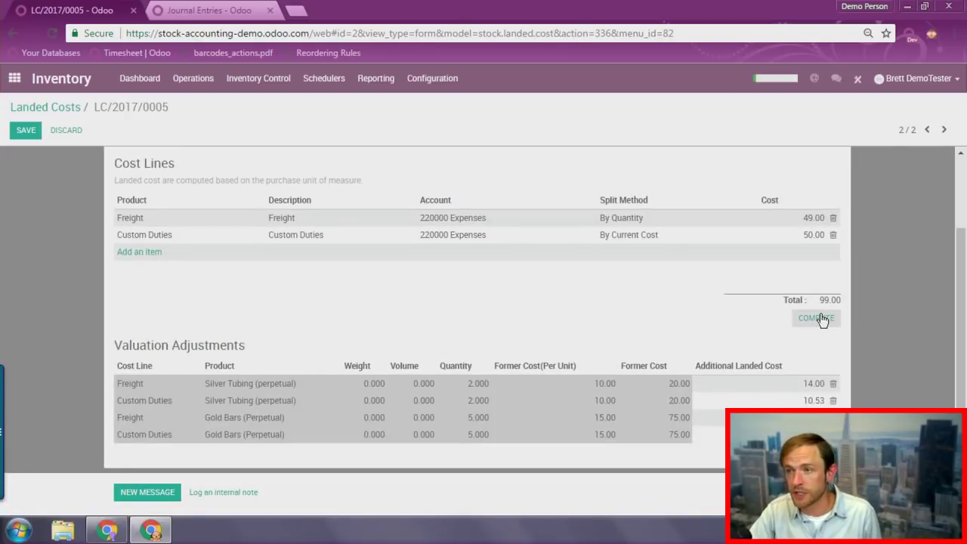
{"action": "scroll", "coordinate": [184, 246], "scroll_direction": "up", "scroll_amount": 2}
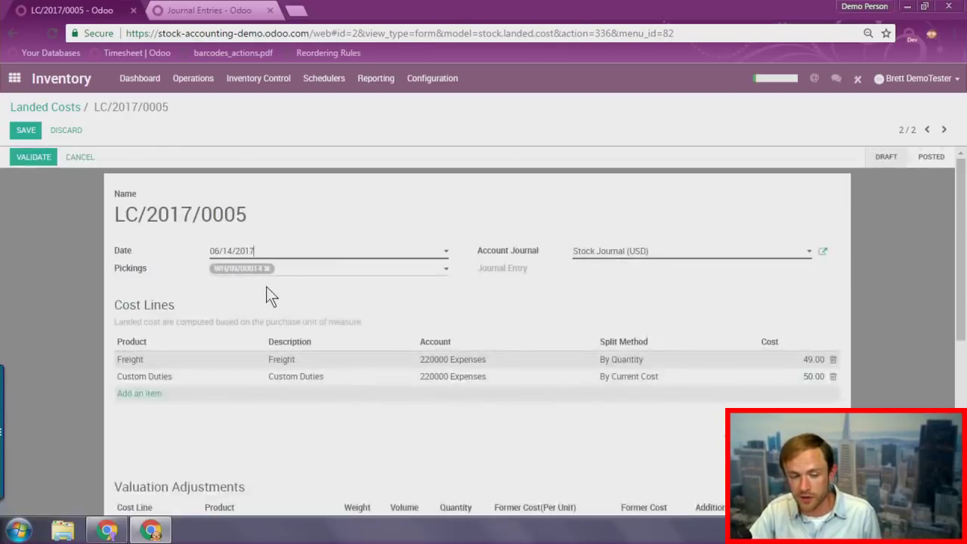
{"action": "scroll", "coordinate": [820, 346], "scroll_direction": "down", "scroll_amount": 2}
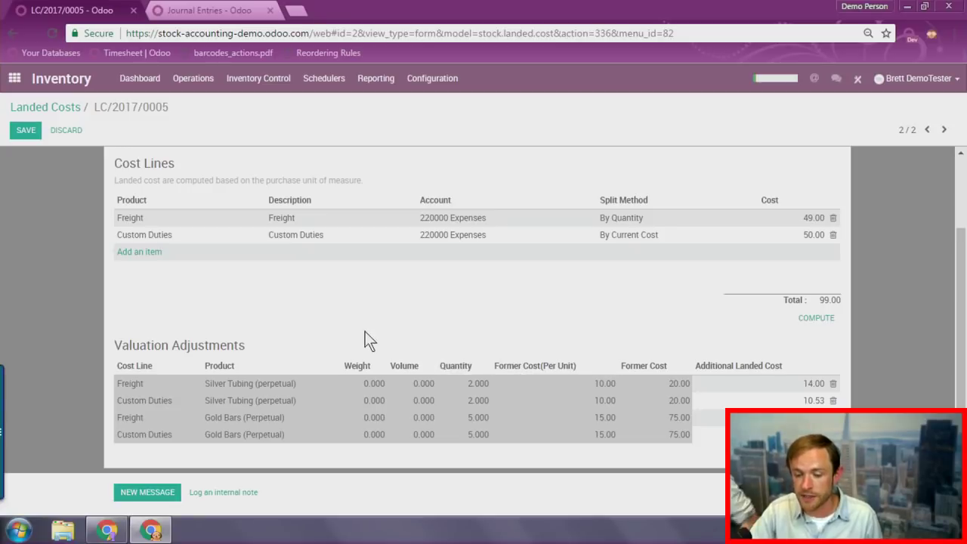
{"action": "scroll", "coordinate": [429, 349], "scroll_direction": "up", "scroll_amount": 2}
{"action": "scroll", "coordinate": [712, 309], "scroll_direction": "down", "scroll_amount": 3}
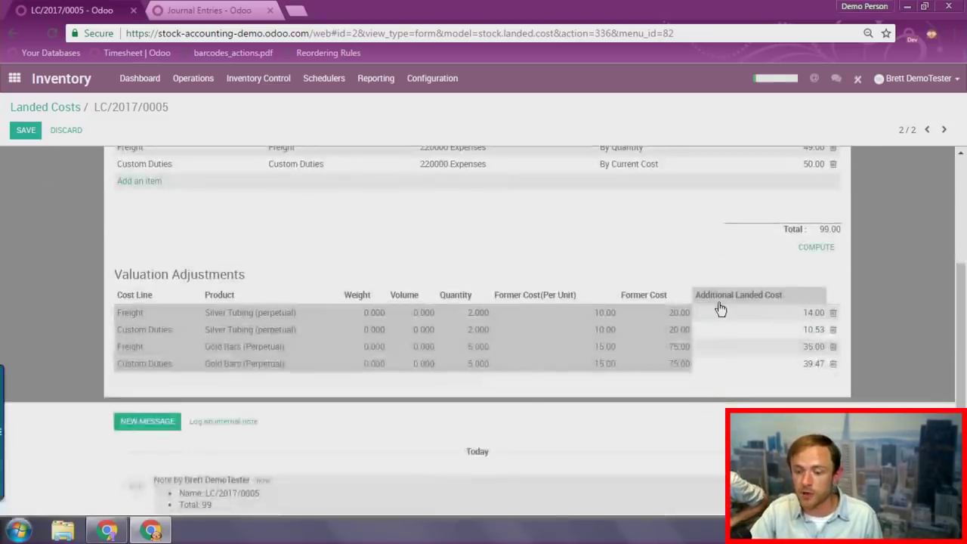
{"action": "scroll", "coordinate": [721, 317], "scroll_direction": "up", "scroll_amount": 2}
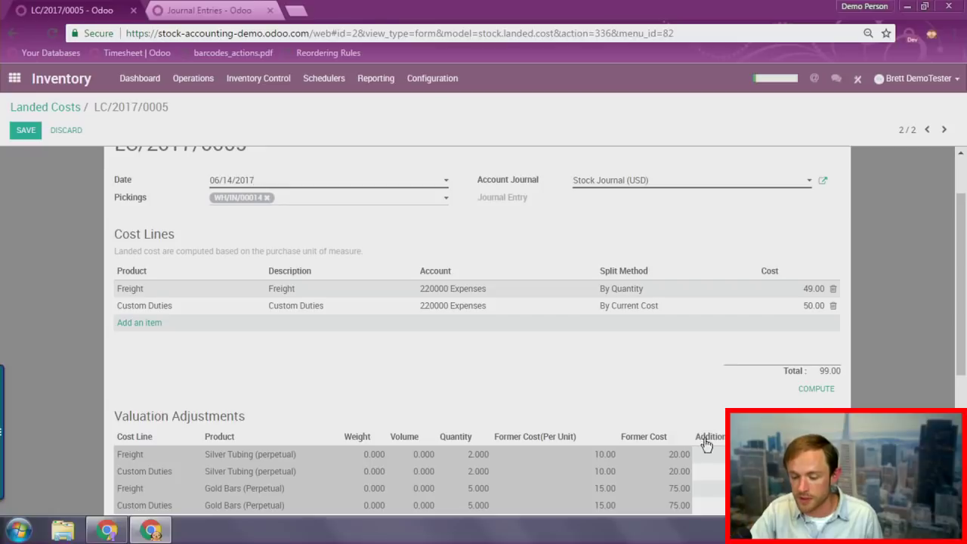
{"action": "scroll", "coordinate": [662, 408], "scroll_direction": "down", "scroll_amount": 2}
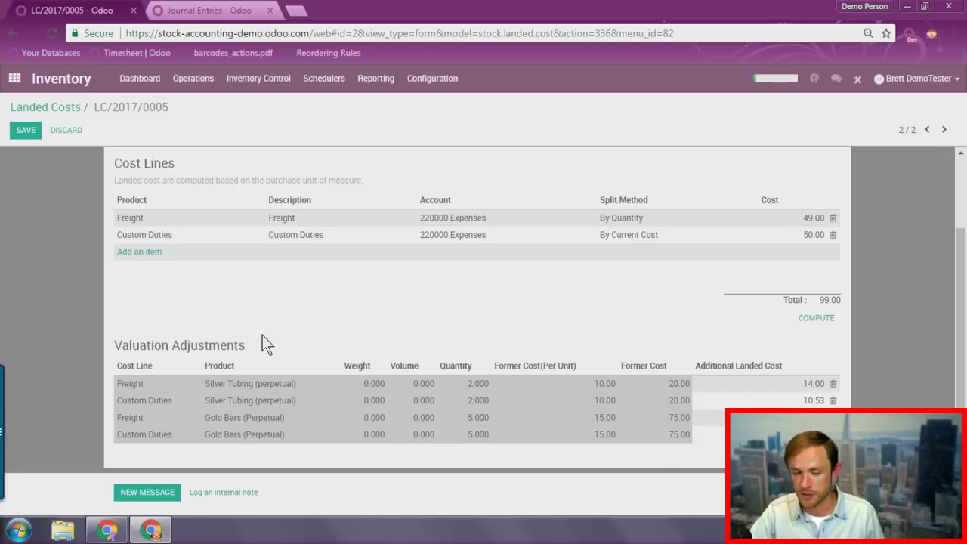
{"action": "scroll", "coordinate": [262, 343], "scroll_direction": "up", "scroll_amount": 4}
{"action": "left_click", "coordinate": [33, 157]}
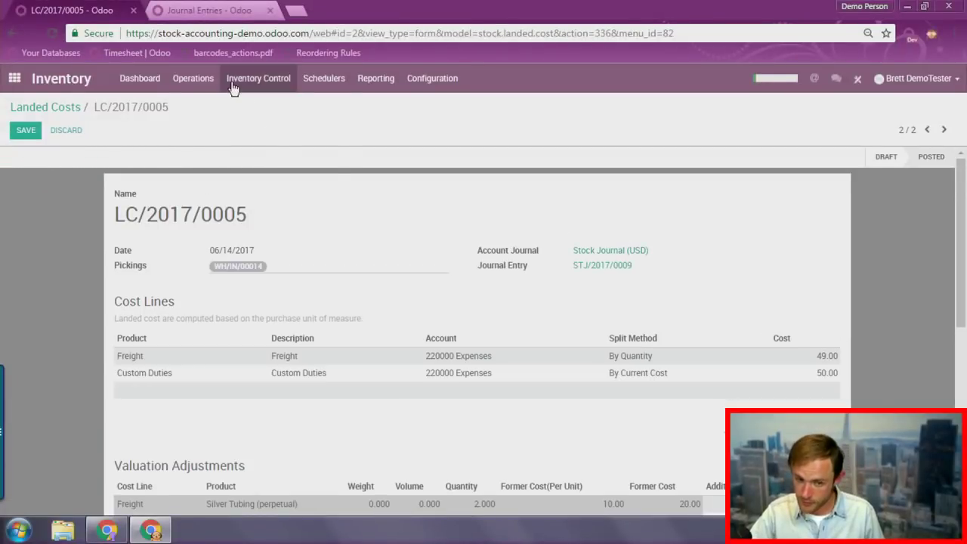
- Open the Silver Tubing (perpetual) product record from the product list and check its cost
{"action": "left_click", "coordinate": [243, 78]}
{"action": "left_click", "coordinate": [249, 102]}
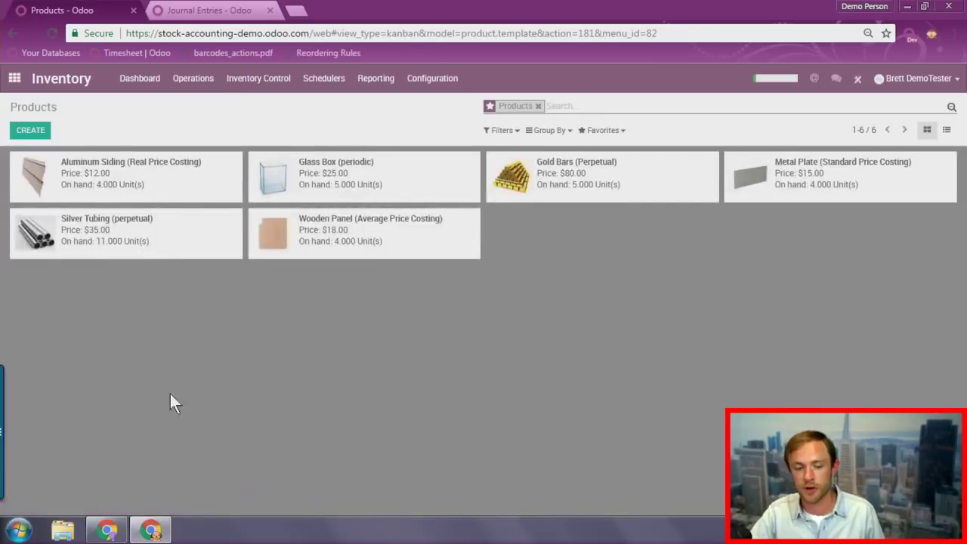
{"action": "left_click", "coordinate": [135, 246]}
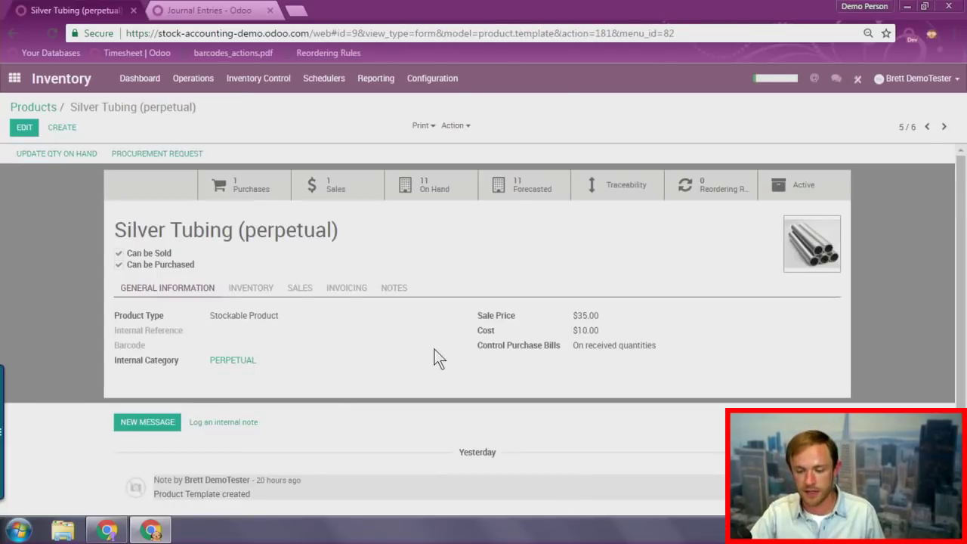
- Open the Gold Bars (Perpetual) product and expand its stock on hand in WH/Stock to examine the inventory value
{"action": "left_click", "coordinate": [43, 110]}
{"action": "left_click", "coordinate": [527, 160]}
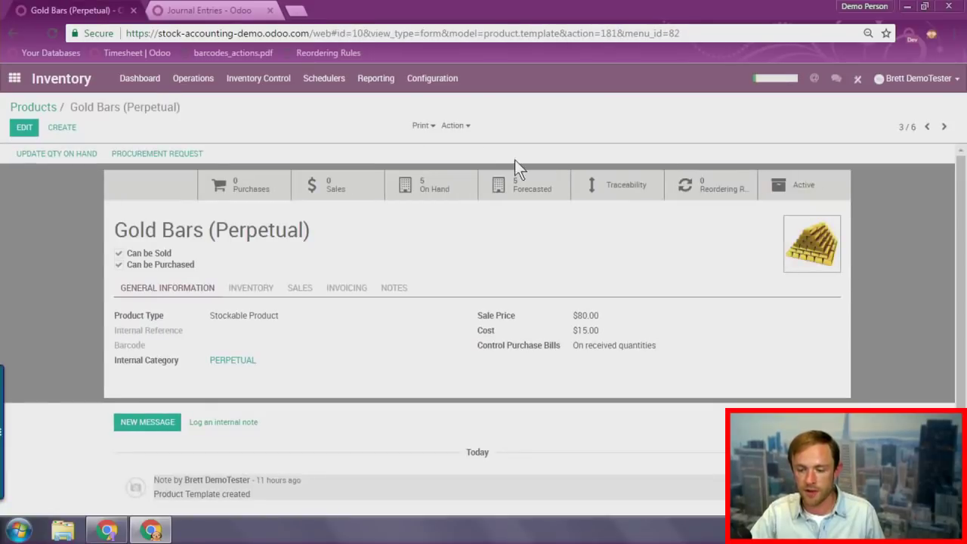
{"action": "left_click", "coordinate": [430, 185]}
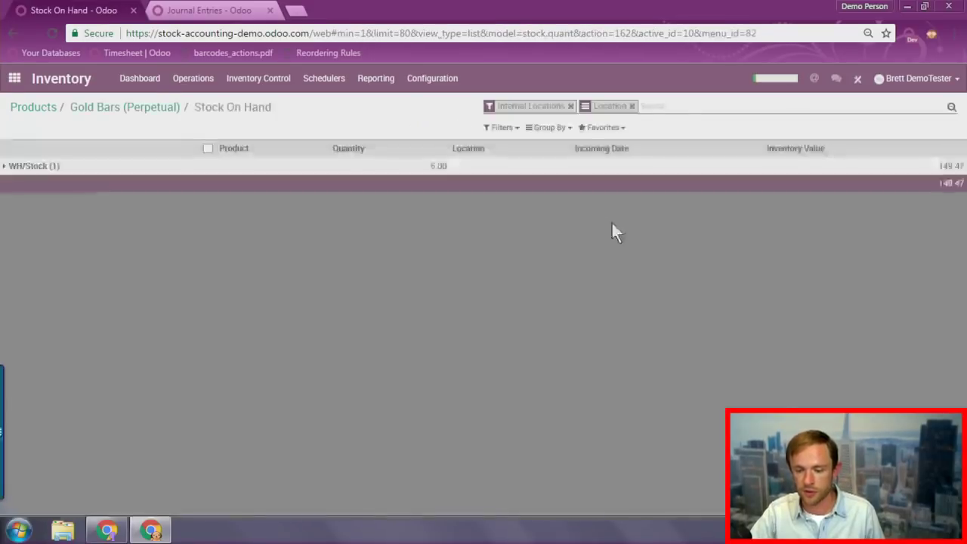
{"action": "left_click", "coordinate": [19, 168]}
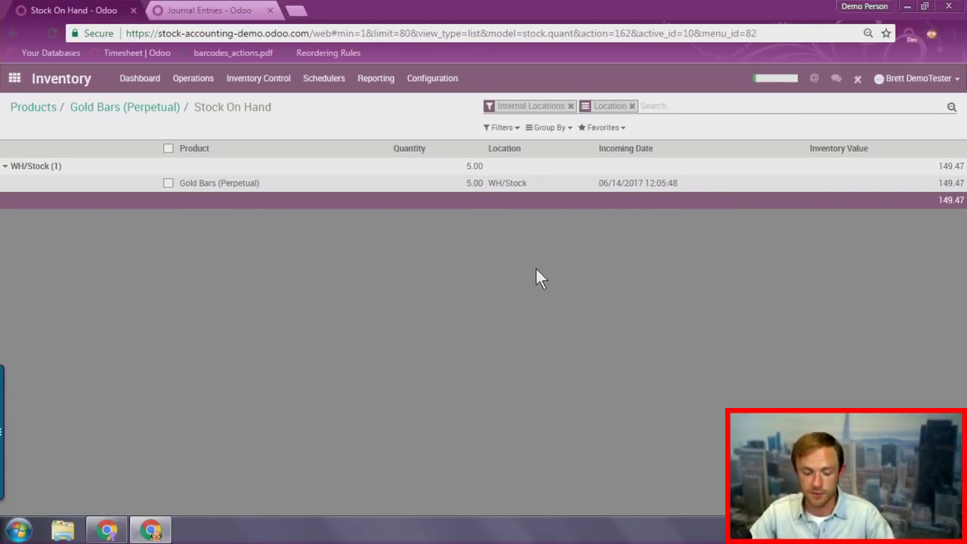
- Switch to the Stock Accounting Slides presentation in Google Slides and advance to the summary slide
{"action": "key", "text": "alt+Tab"}
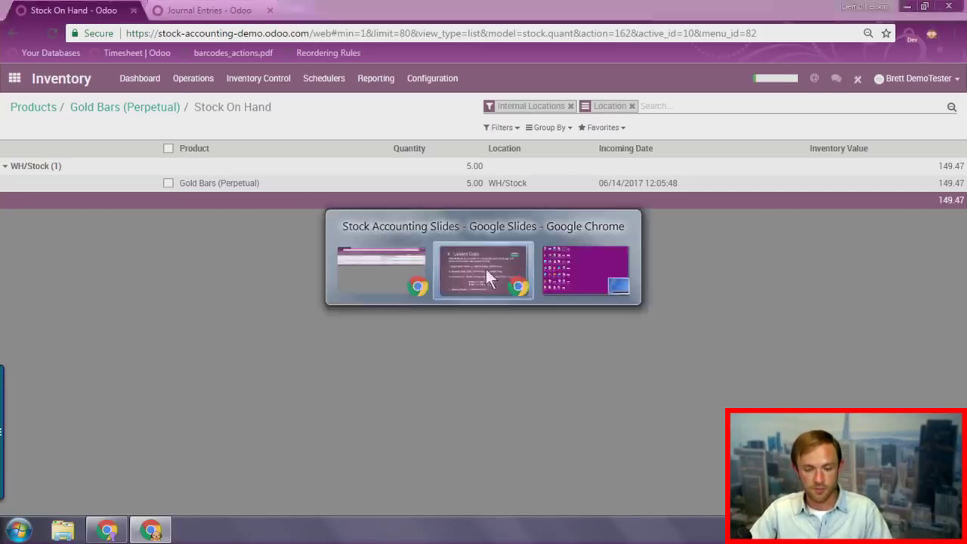
{"action": "key", "text": "Right"}
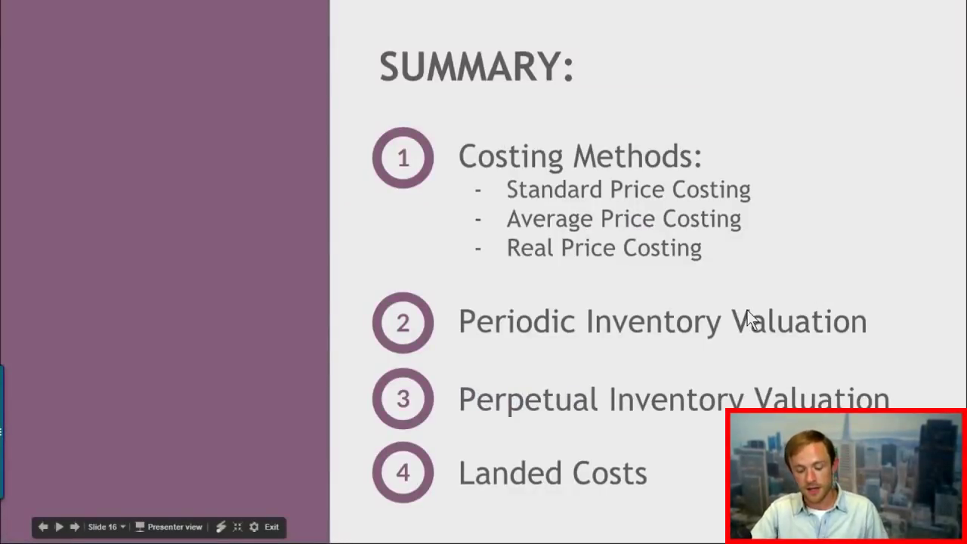
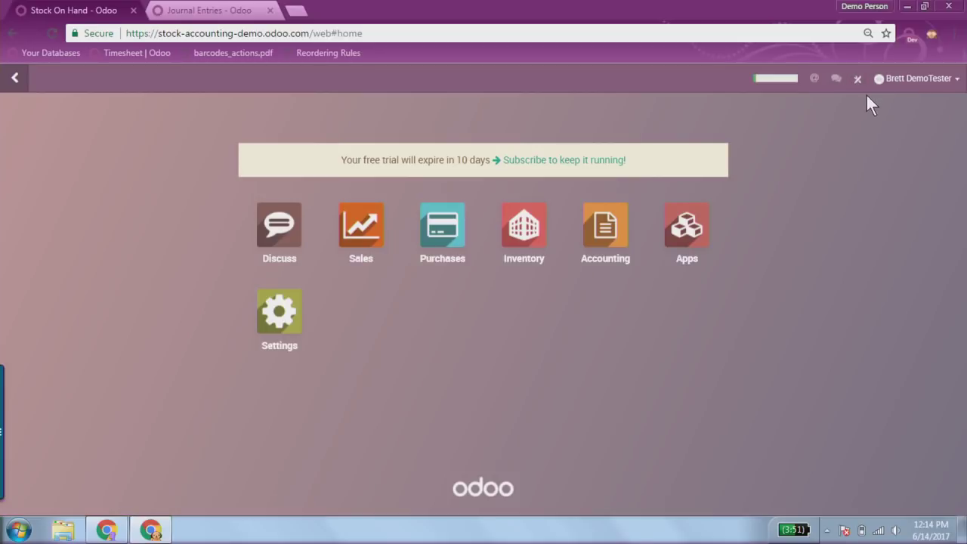
- Open the Sales Orders list in Studio and start a new automated action for the Sales Order model
{"action": "left_click", "coordinate": [360, 237]}
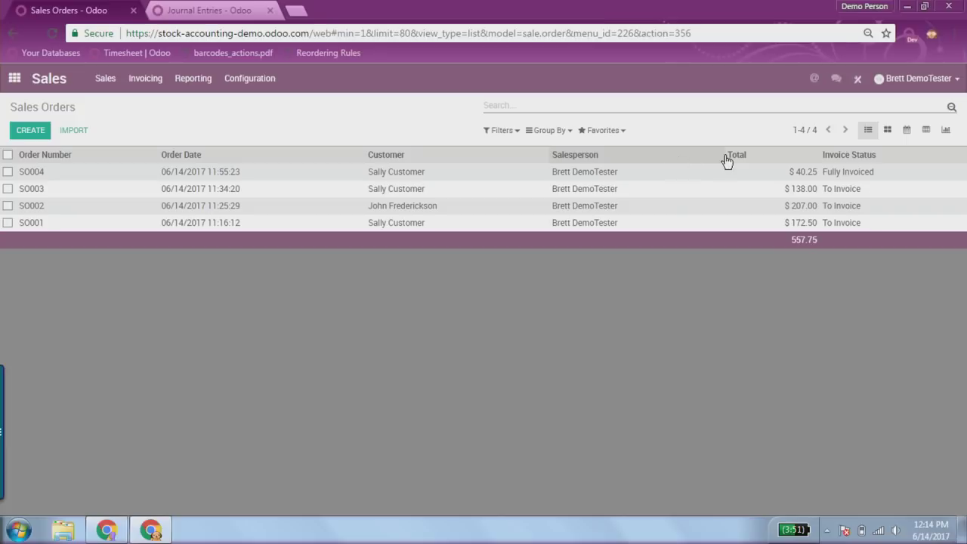
{"action": "left_click", "coordinate": [858, 79]}
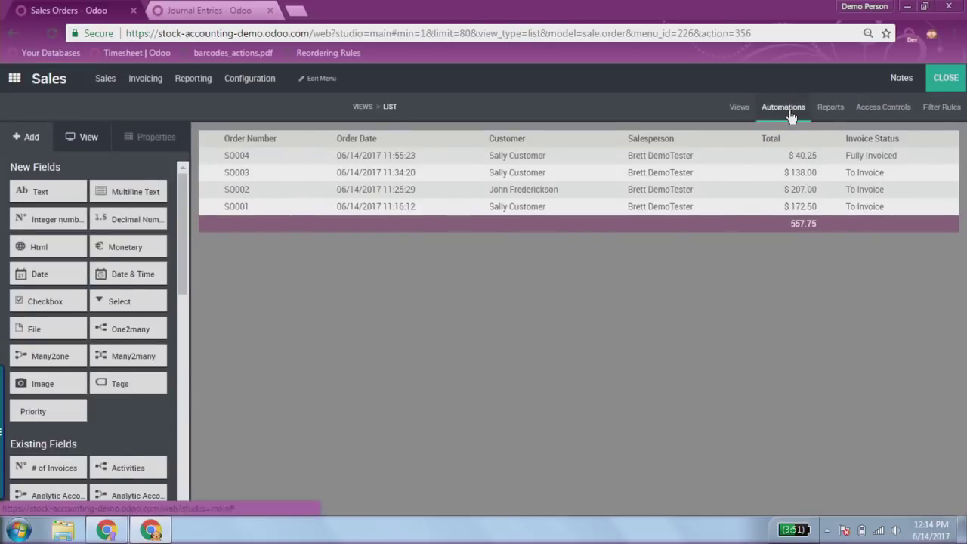
{"action": "left_click", "coordinate": [940, 84]}
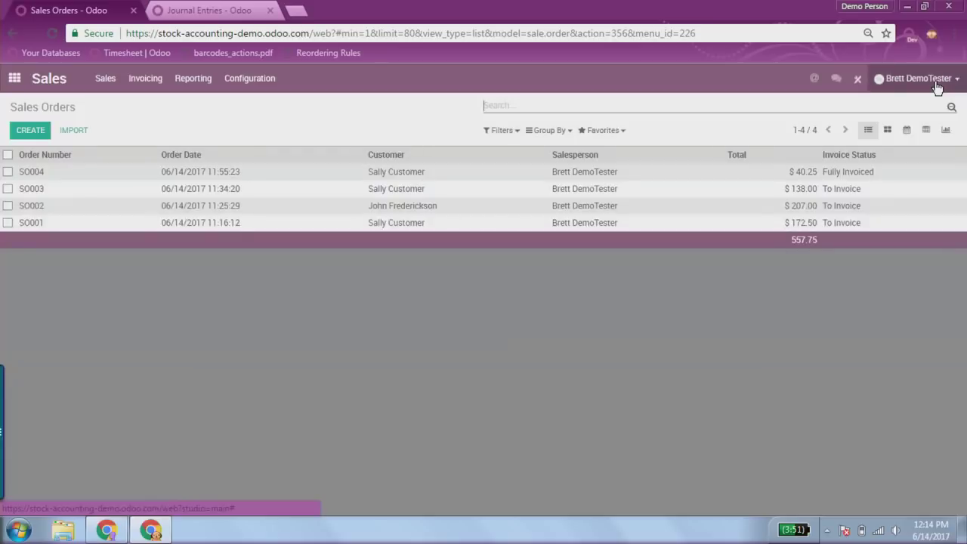
{"action": "left_click", "coordinate": [857, 81]}
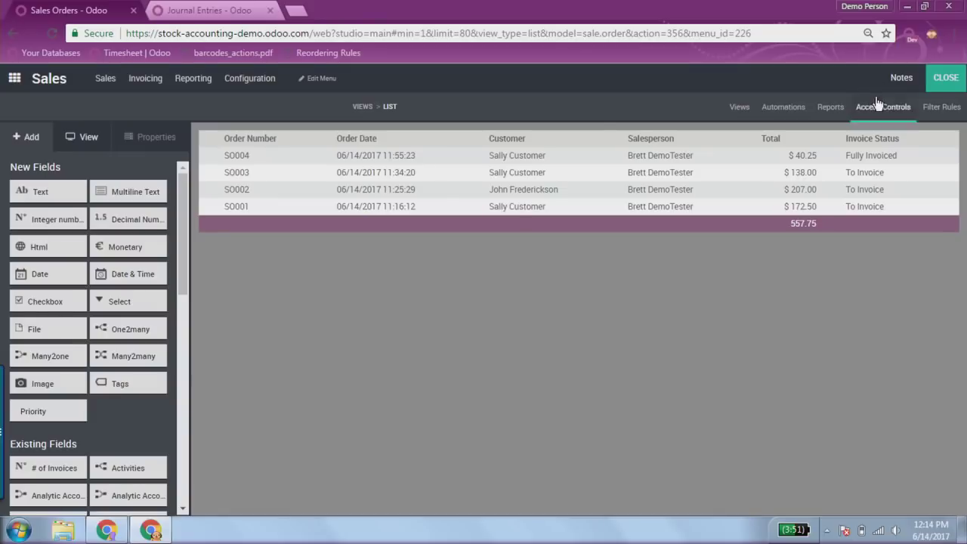
{"action": "left_click", "coordinate": [793, 110]}
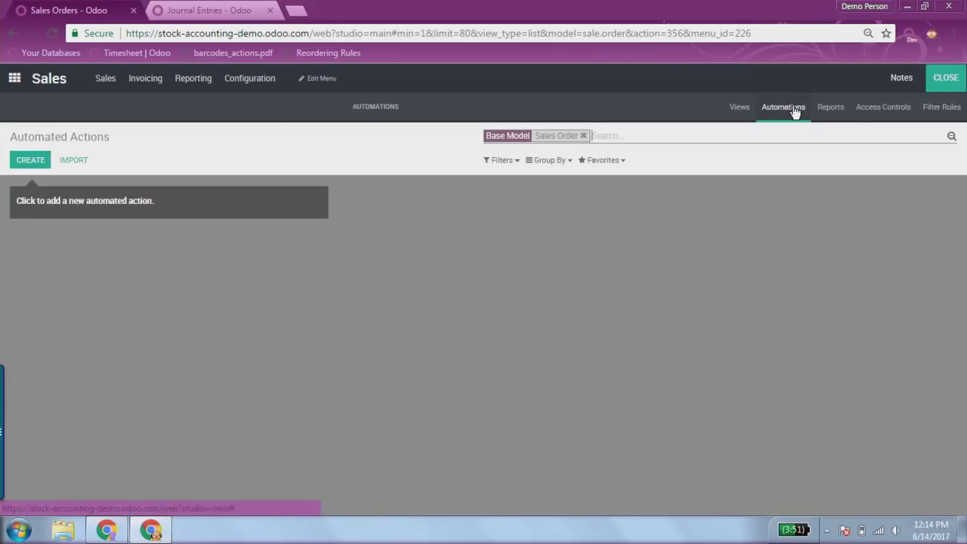
{"action": "left_click", "coordinate": [38, 160]}
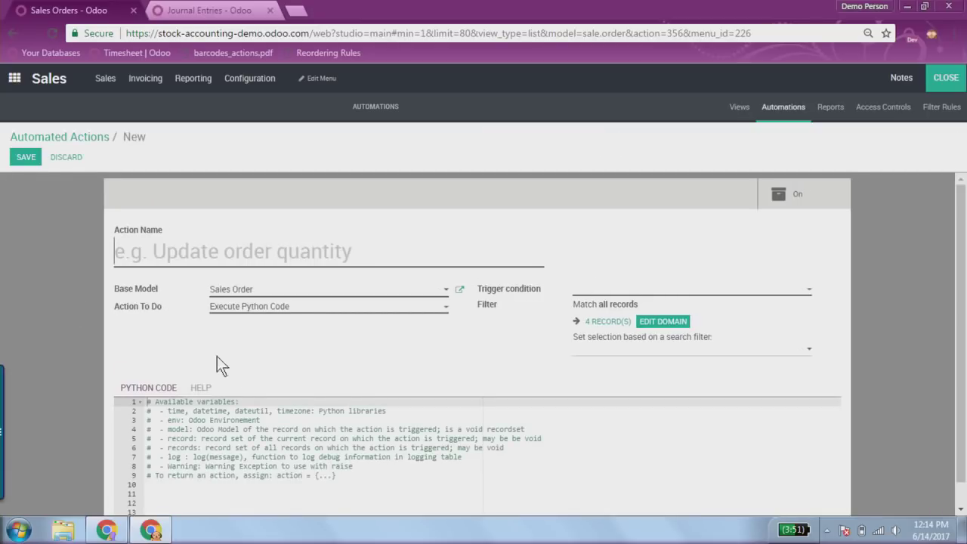
- Examine the available action types and trigger conditions for the automated action, and close Studio without saving
{"action": "left_click", "coordinate": [221, 315]}
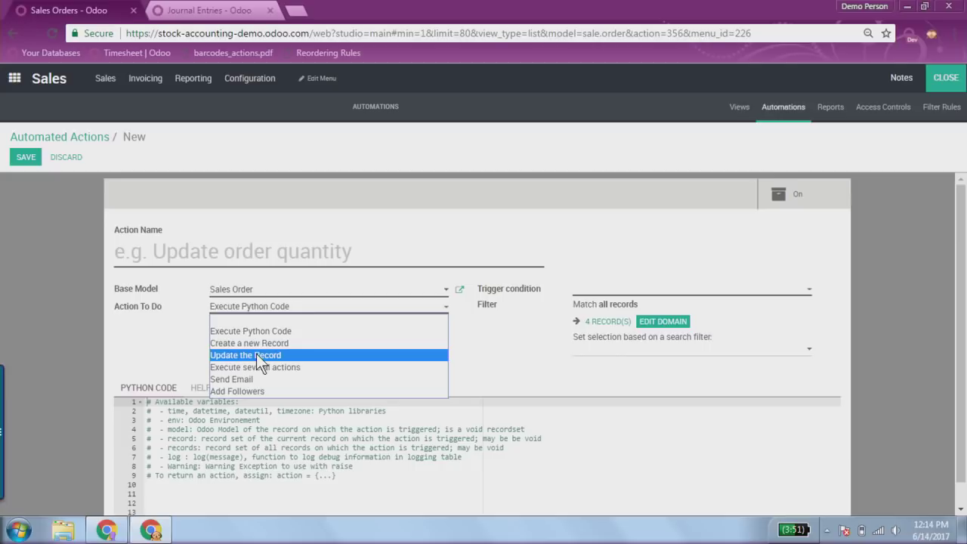
{"action": "left_click", "coordinate": [415, 332]}
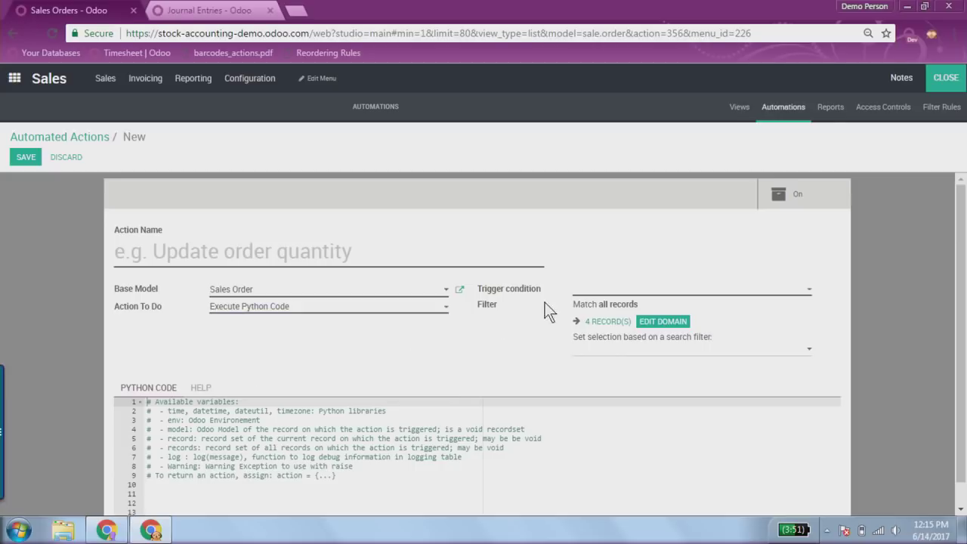
{"action": "left_click", "coordinate": [589, 293]}
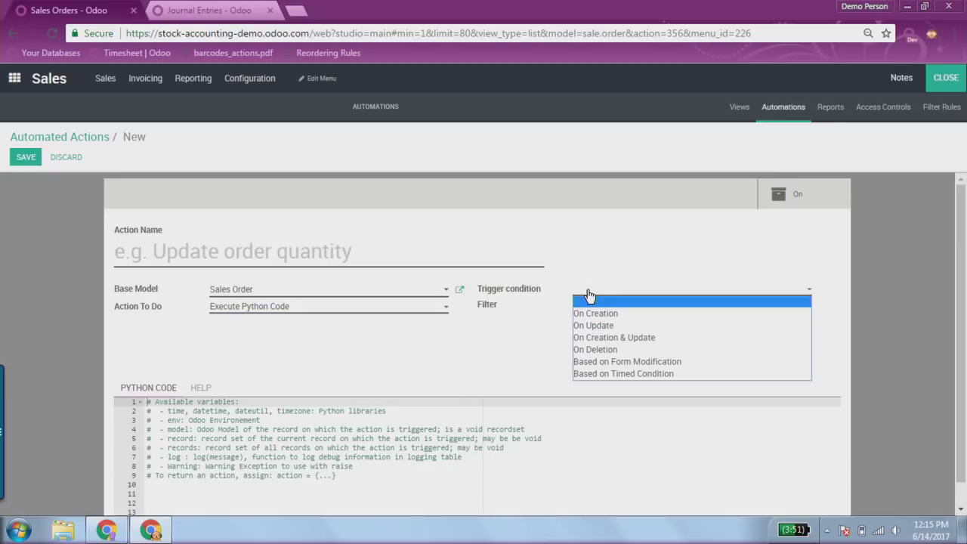
{"action": "left_click", "coordinate": [518, 367]}
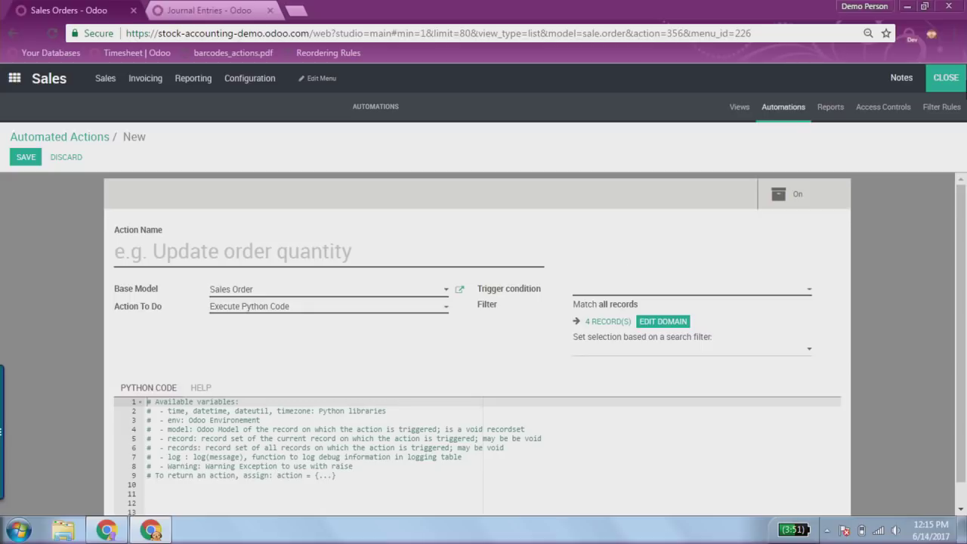
{"action": "left_click", "coordinate": [946, 78]}
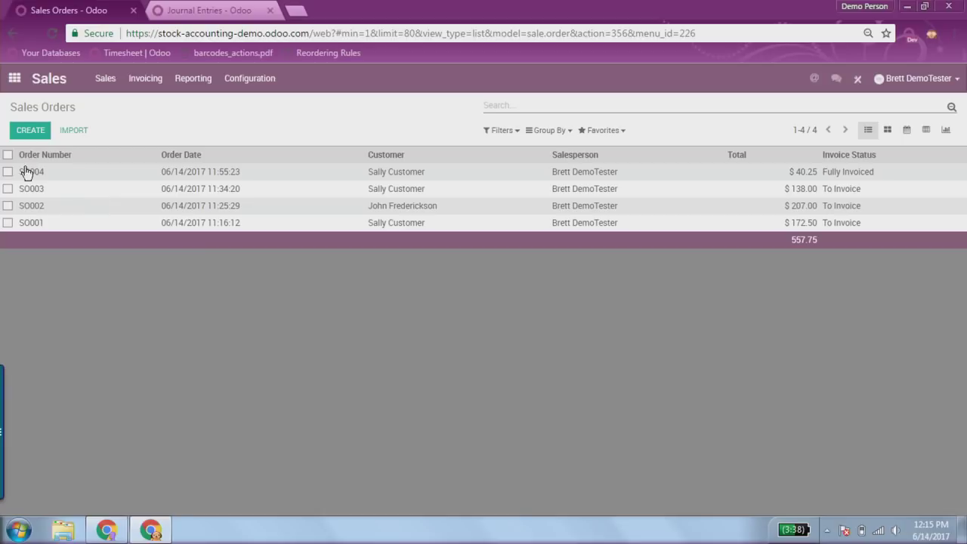
- Open the Locations list in the Inventory app to check the existing internal locations
{"action": "left_click", "coordinate": [14, 77]}
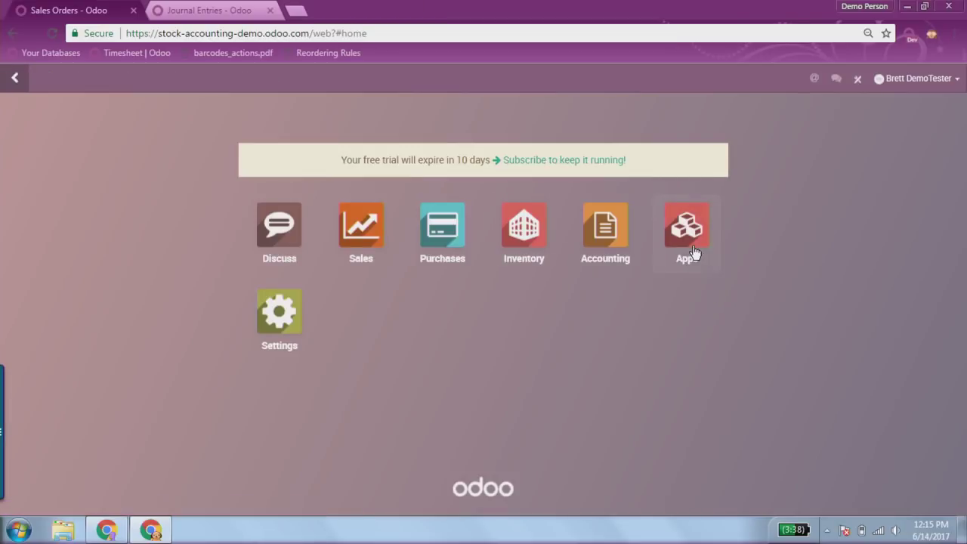
{"action": "left_click", "coordinate": [514, 263]}
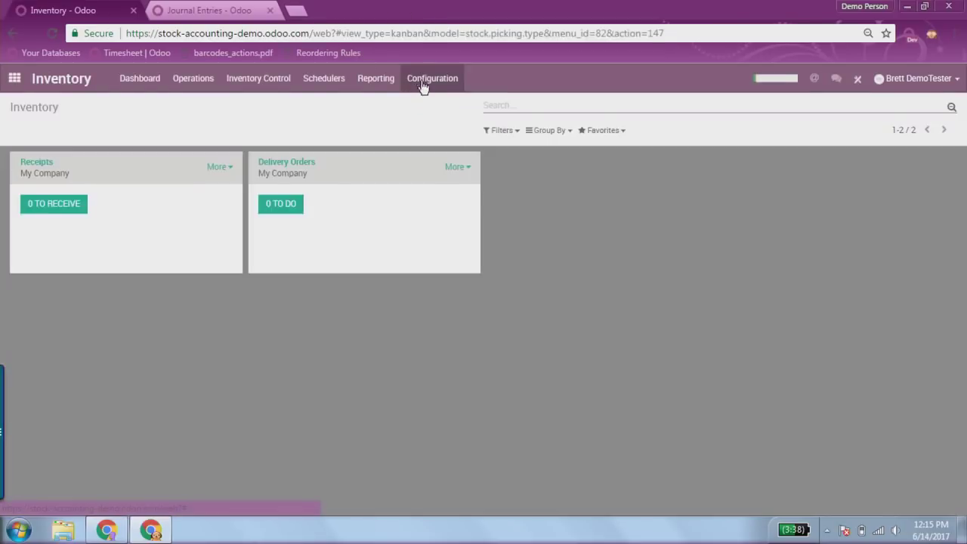
{"action": "left_click", "coordinate": [427, 80]}
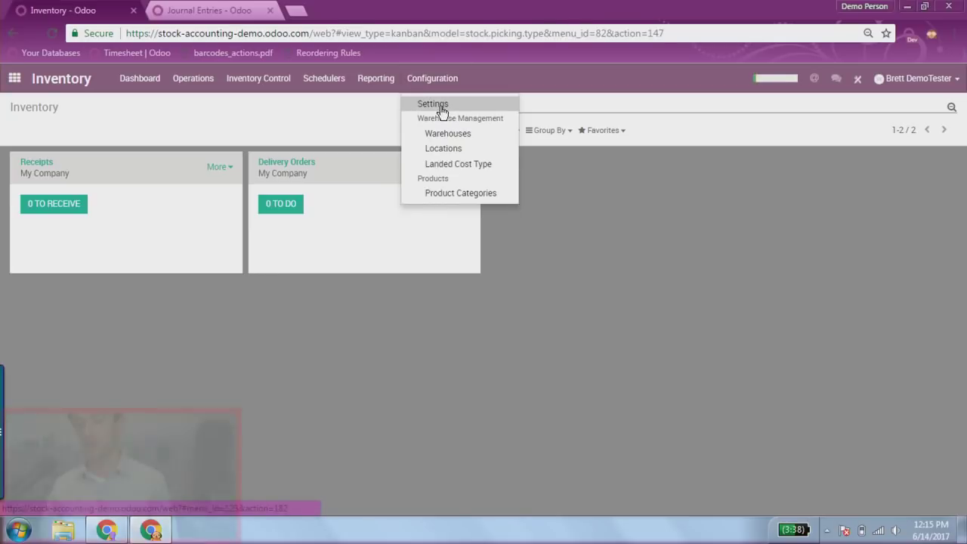
{"action": "left_click", "coordinate": [449, 148]}
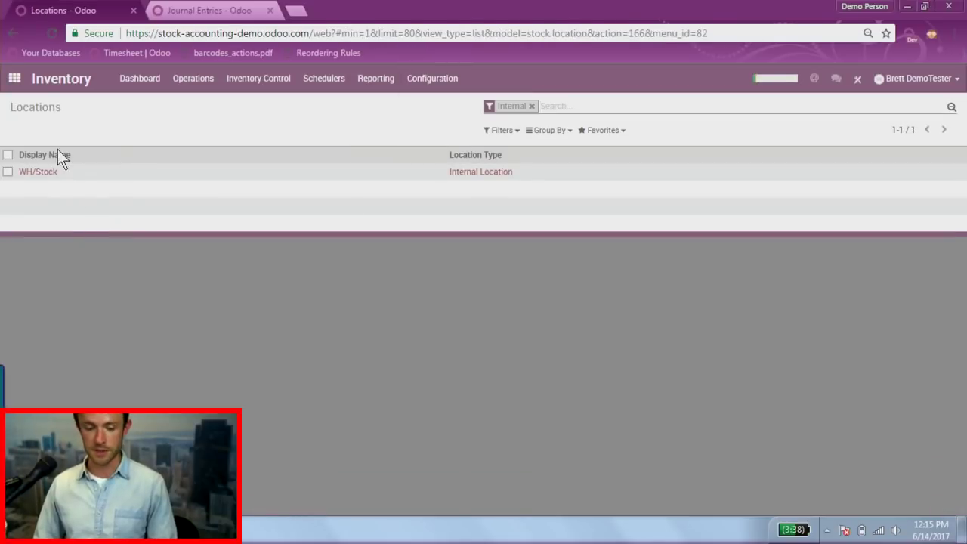
- Set the inventory usage level to manage several warehouses, each composed by several stock locations, and apply the settings
{"action": "left_click", "coordinate": [431, 80]}
{"action": "left_click", "coordinate": [441, 109]}
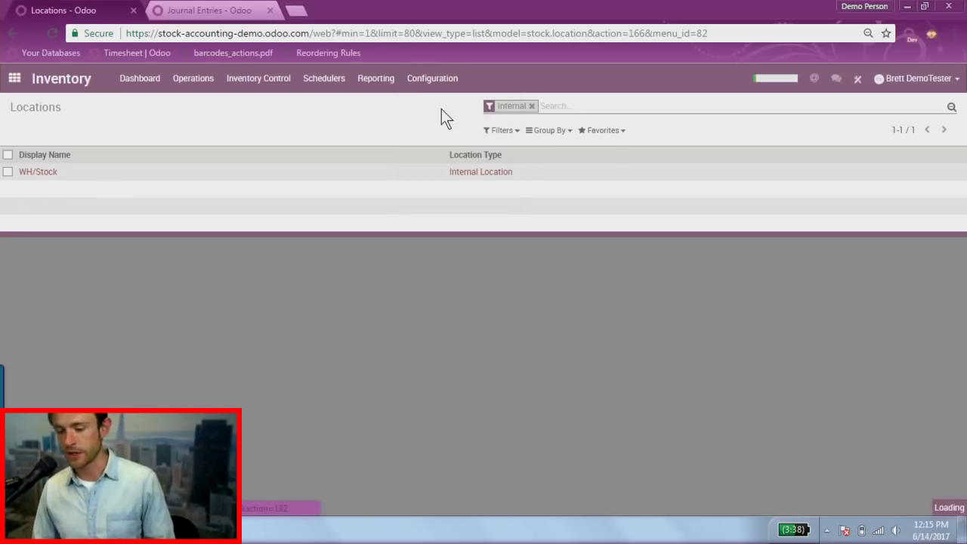
{"action": "scroll", "coordinate": [194, 283], "scroll_direction": "down", "scroll_amount": 6}
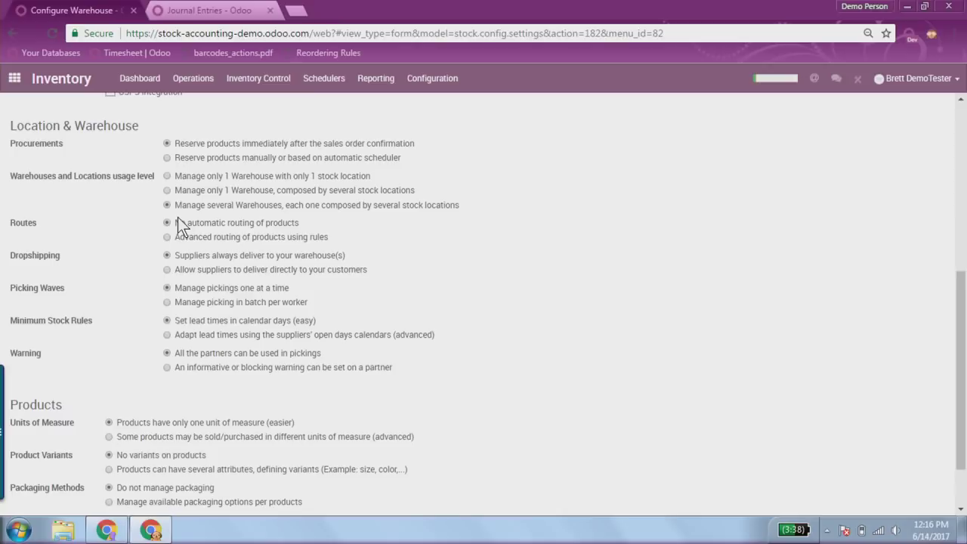
{"action": "scroll", "coordinate": [159, 228], "scroll_direction": "up", "scroll_amount": 5}
{"action": "left_click", "coordinate": [27, 103]}
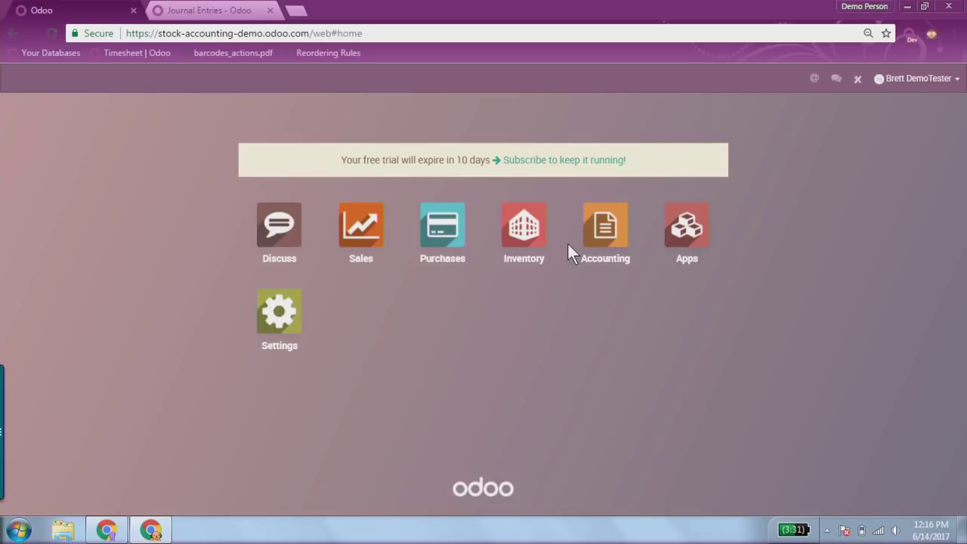
- Create an internal location named Junkyard in the Inventory locations, mark it as a scrap location and save it
{"action": "left_click", "coordinate": [526, 238]}
{"action": "left_click", "coordinate": [432, 78]}
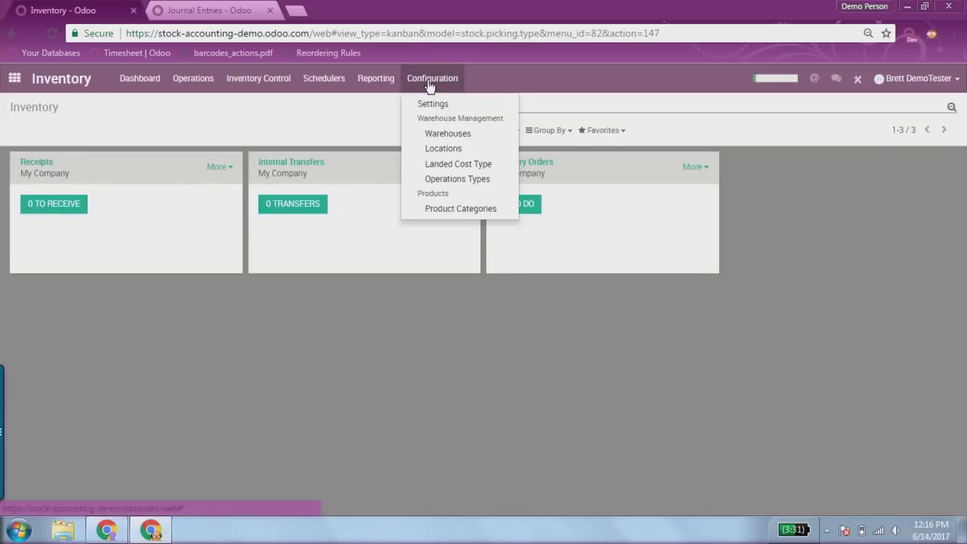
{"action": "left_click", "coordinate": [443, 149]}
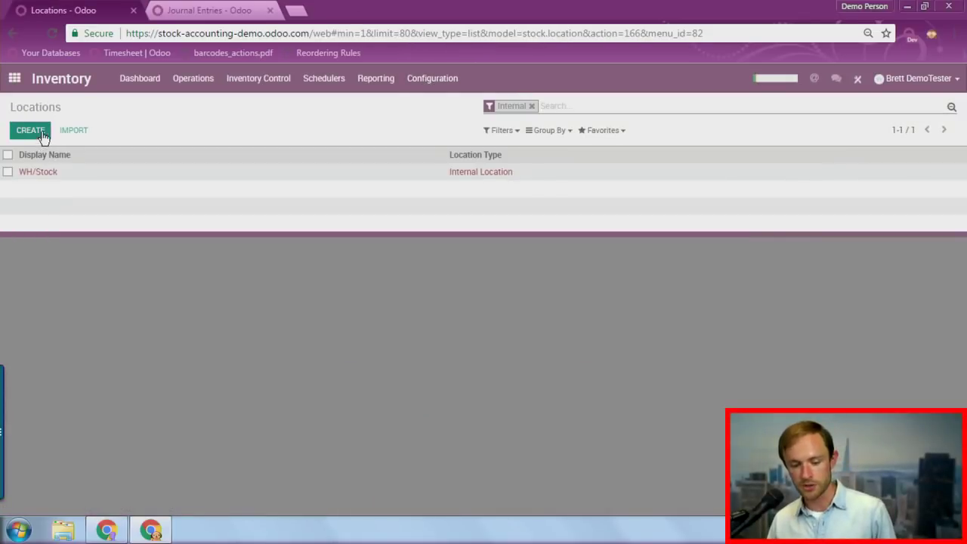
{"action": "left_click", "coordinate": [38, 132]}
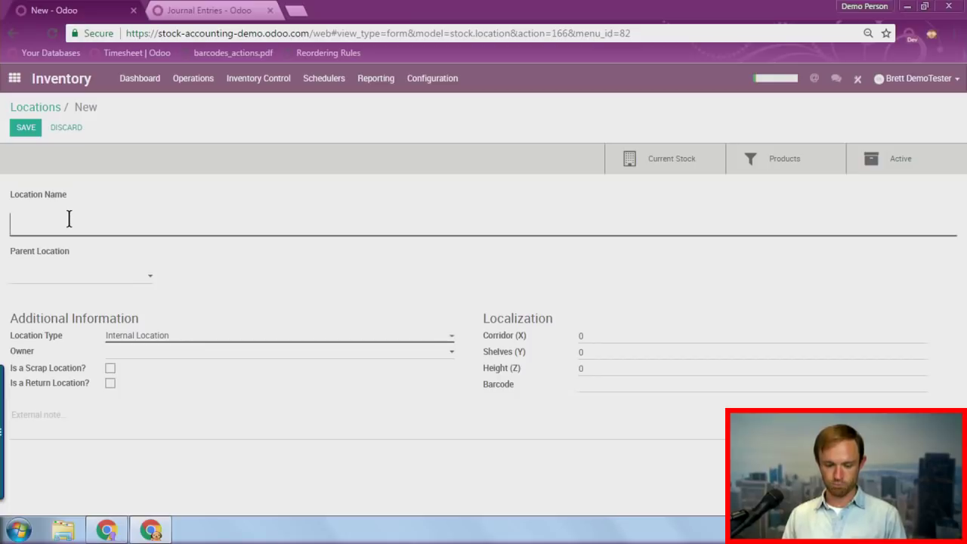
{"action": "type", "text": "Ju"}
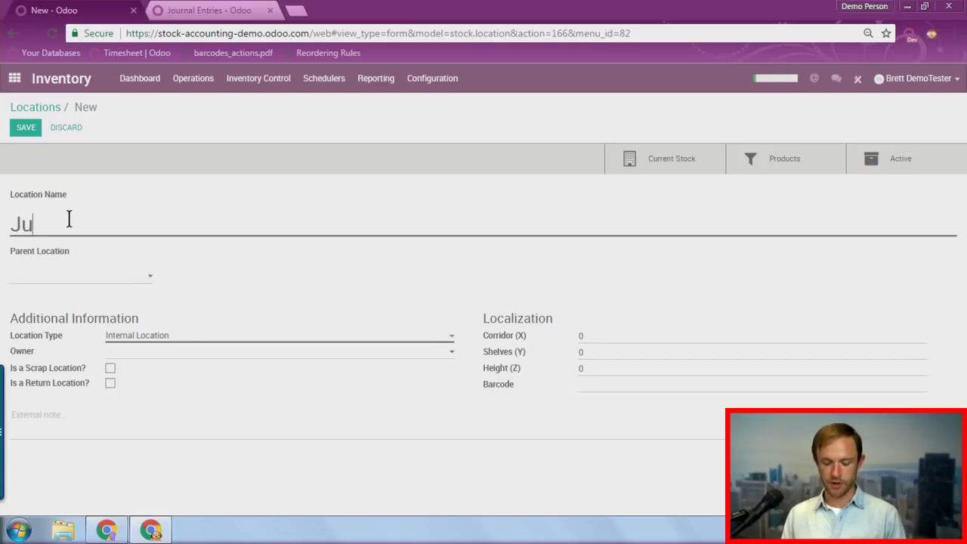
{"action": "type", "text": "nkyard"}
{"action": "left_click", "coordinate": [110, 368]}
{"action": "left_click", "coordinate": [25, 127]}
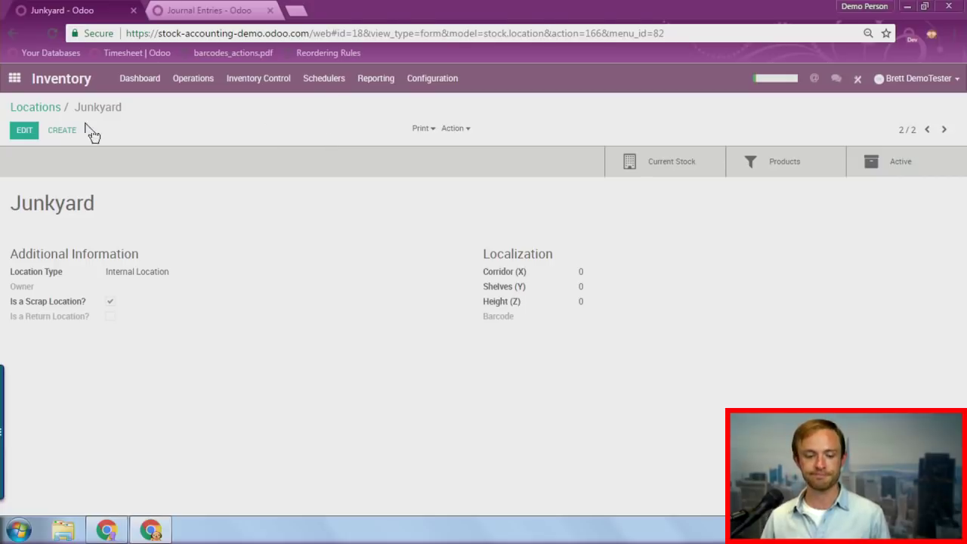
{"action": "left_click", "coordinate": [13, 78]}
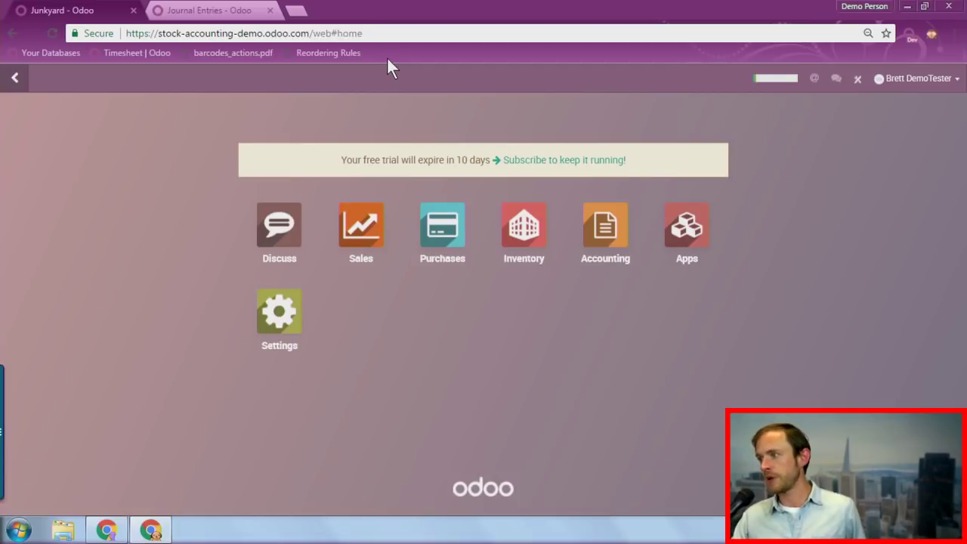
{"action": "key", "text": "XF86MonBrightnessDown"}
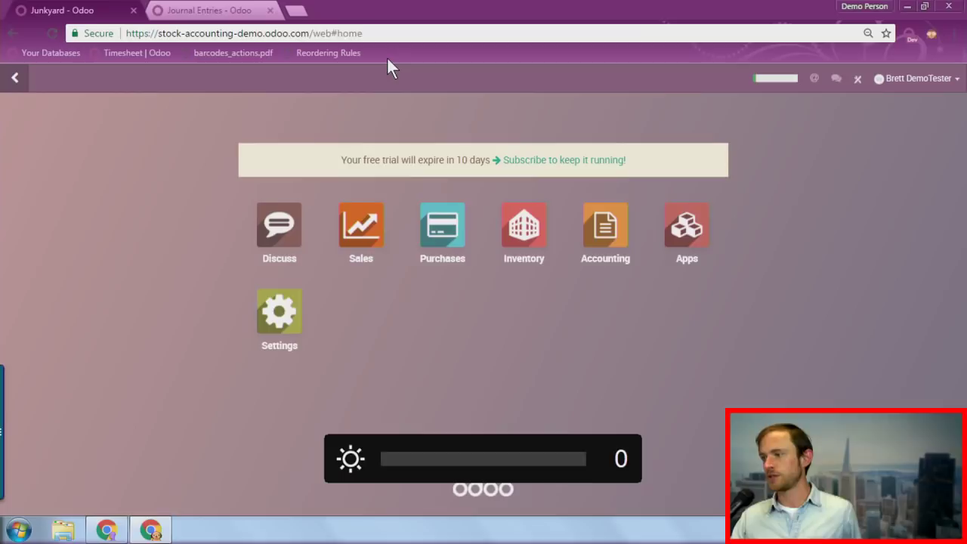